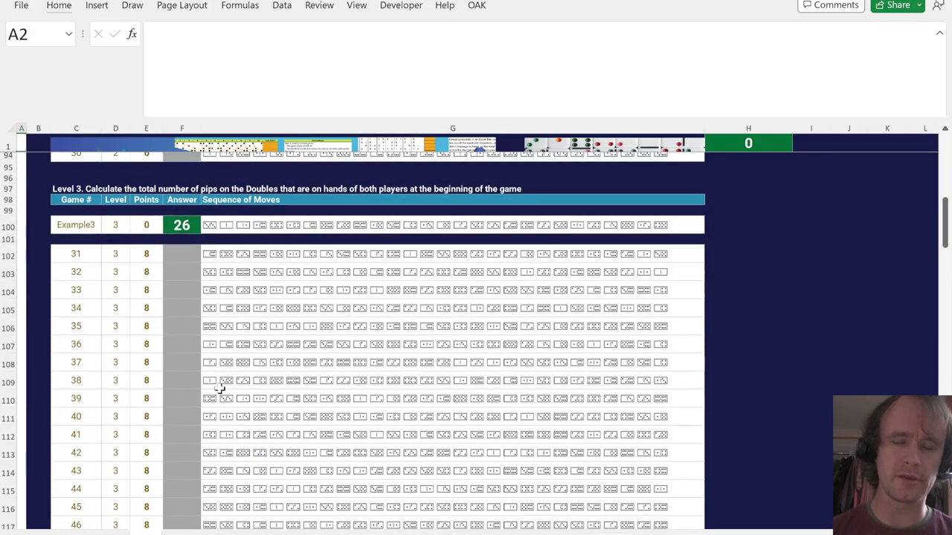
Look over the game levels and their example rows in the Questions section of the domino case.
scroll(220, 389, "up", 3)
scroll(220, 389, "down", 8)
scroll(220, 388, "down", 20)
scroll(220, 389, "up", 20)
scroll(220, 389, "right", 1)
scroll(220, 389, "up", 20)
scroll(220, 389, "left", 1)
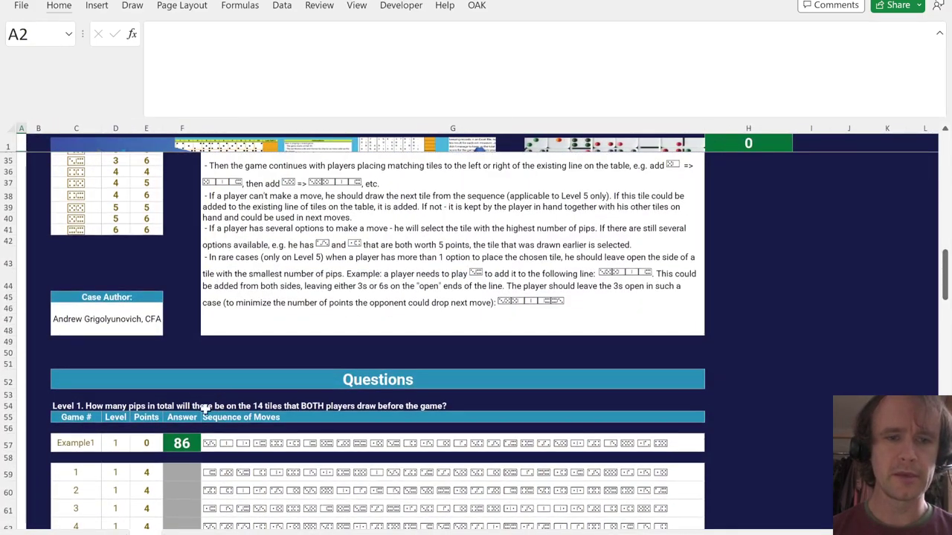
scroll(192, 322, "up", 5)
Insert a new column between the tile table's Side 2 column and the Instructions block.
left_click(135, 246)
key("ctrl+Up")
key("ctrl+Up")
key("Down")
key("Down")
key("Down")
key("Down")
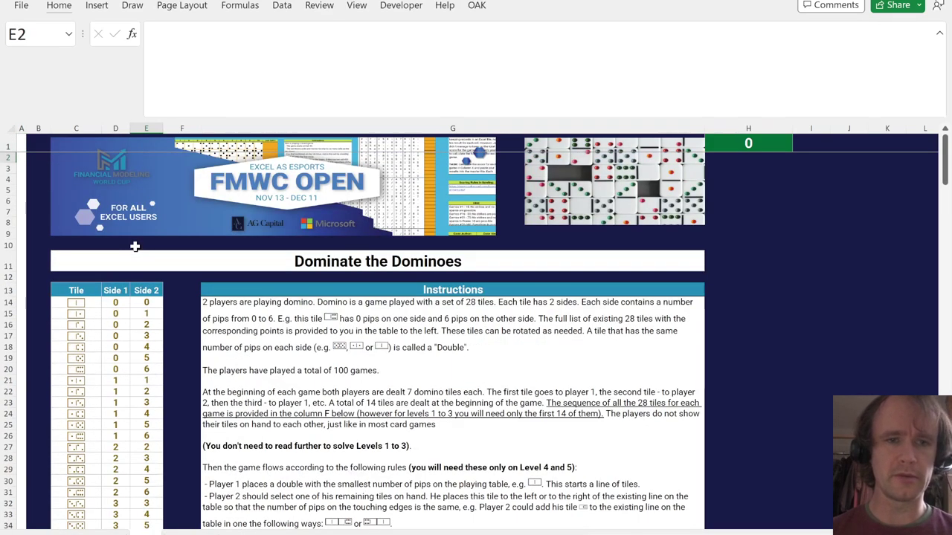
left_click(149, 288)
key("Right")
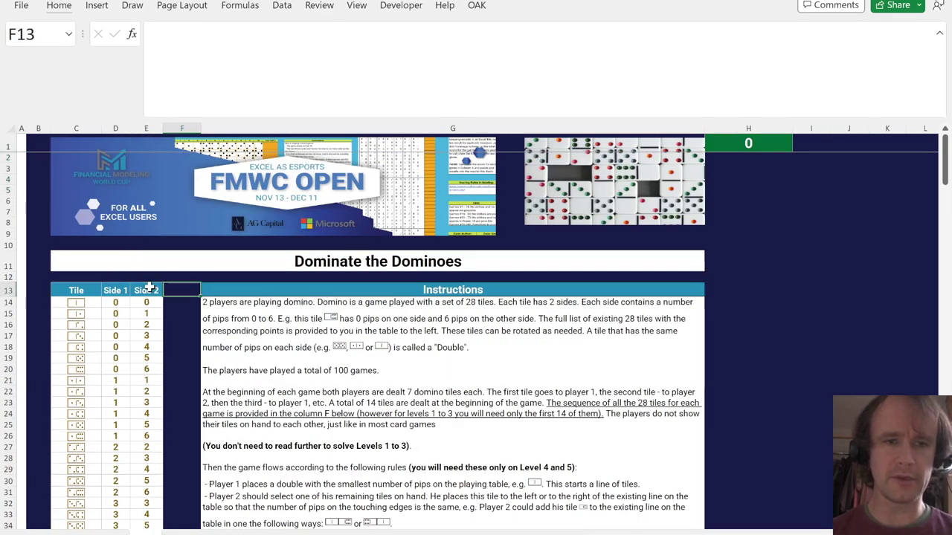
key("Right")
key("alt+h")
key("i")
key("c")
Fill the Side 2 column, header included, across into the two columns beside it, F and G.
left_click(149, 288)
key("ctrl+shift+Down")
key("shift+Right")
key("shift+Right")
key("ctrl+r")
Head column F "Total" and calculate every tile's pips by summing Side 1 and Side 2 down to row 41.
key("Right")
type("Total")
key("Return")
type("=SUM(")
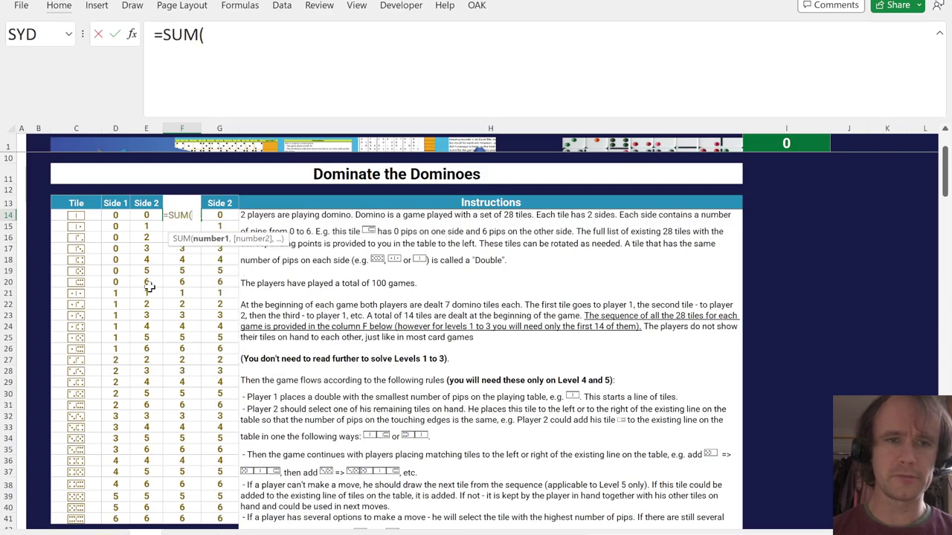
key("Left")
key("shift+Left")
key("ctrl+Return")
key("ctrl+shift+Down")
key("ctrl+d")
Head the column beside Total "Double?" in G13.
key("Up")
key("Right")
type("Double?")
key("Return")
Flag double tiles in G14:G41 with the formula =--(D14=E14).
type("=")
key("Escape")
type("=-")
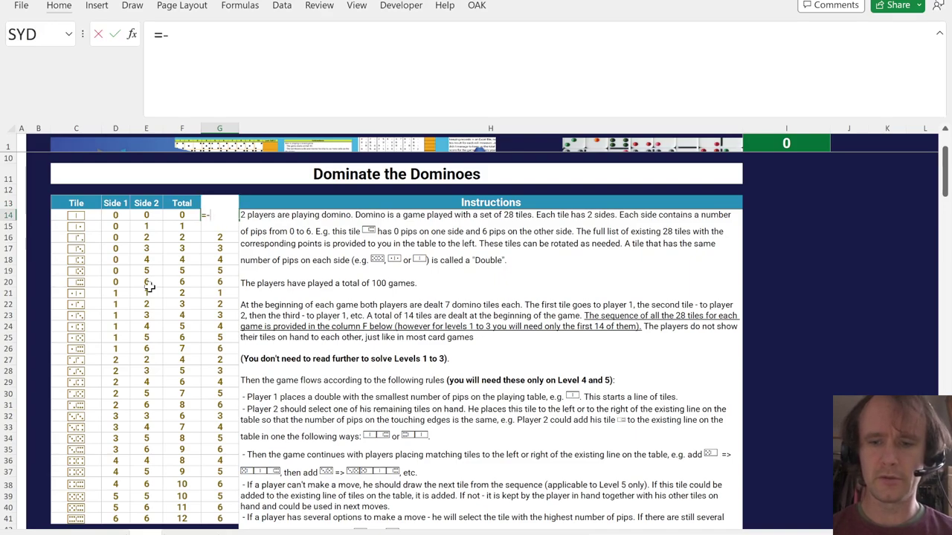
type("-(")
key("Left")
key("Left")
key("Left")
type("=")
key("Left")
key("Left")
type(")")
key("ctrl+Return")
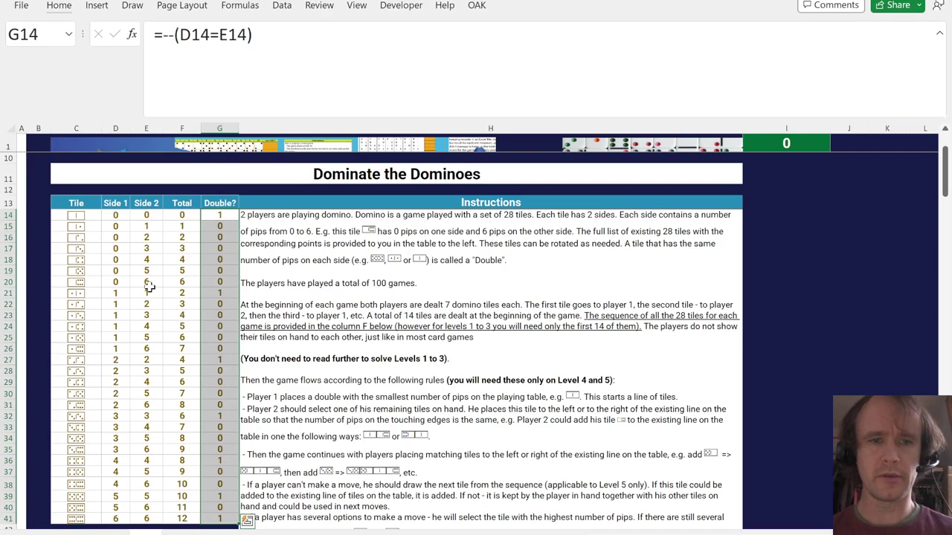
Apply the custom number format 0;-0;- to the Double? values so zeros show as a dash.
key("ctrl+1")
left_click(149, 311)
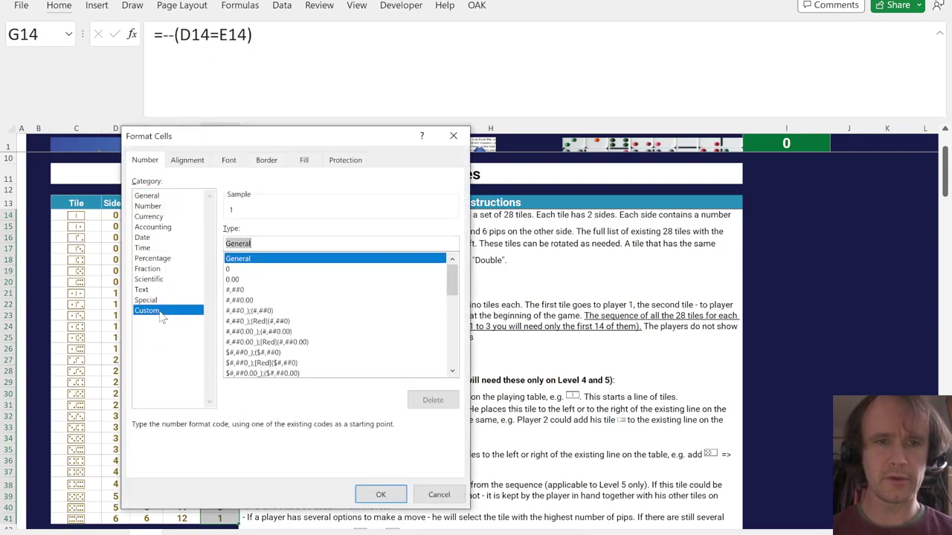
type("0;-0;")
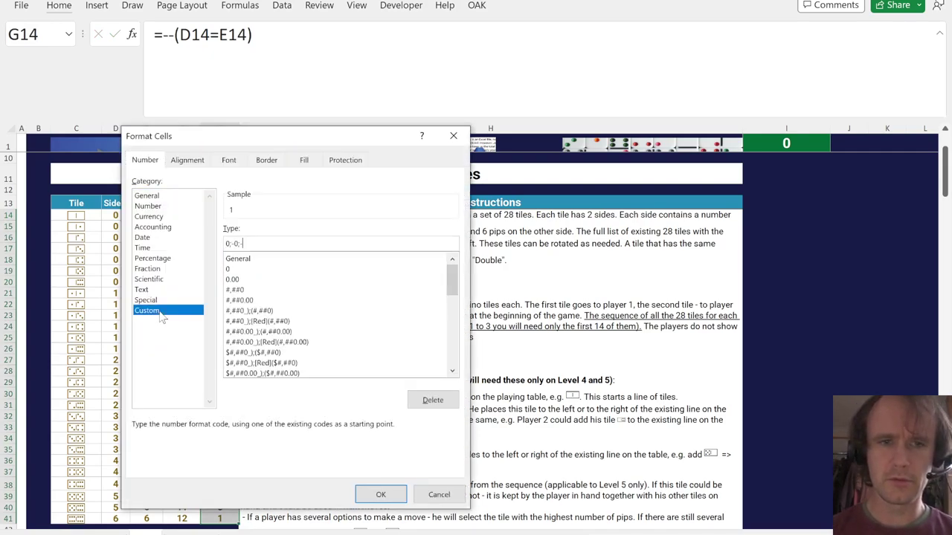
type("-")
key("Return")
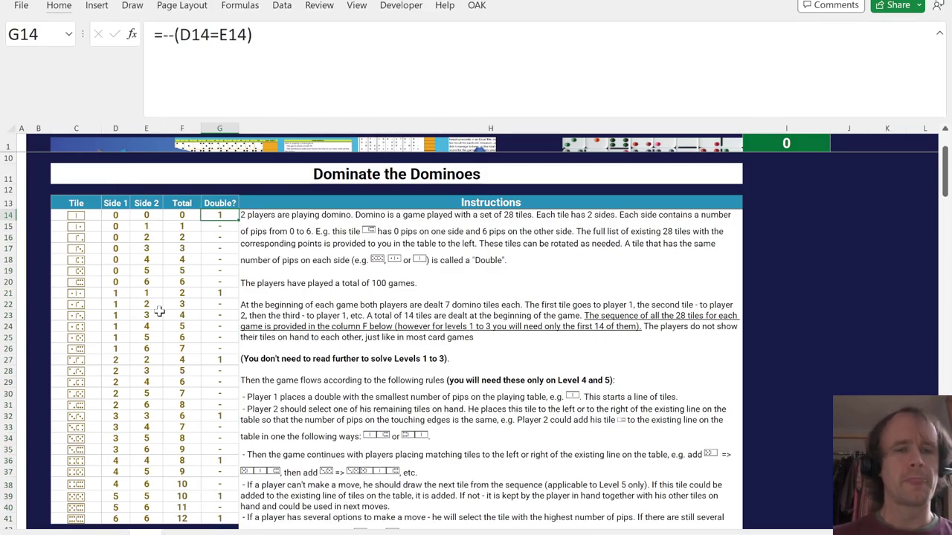
key("ctrl+Down")
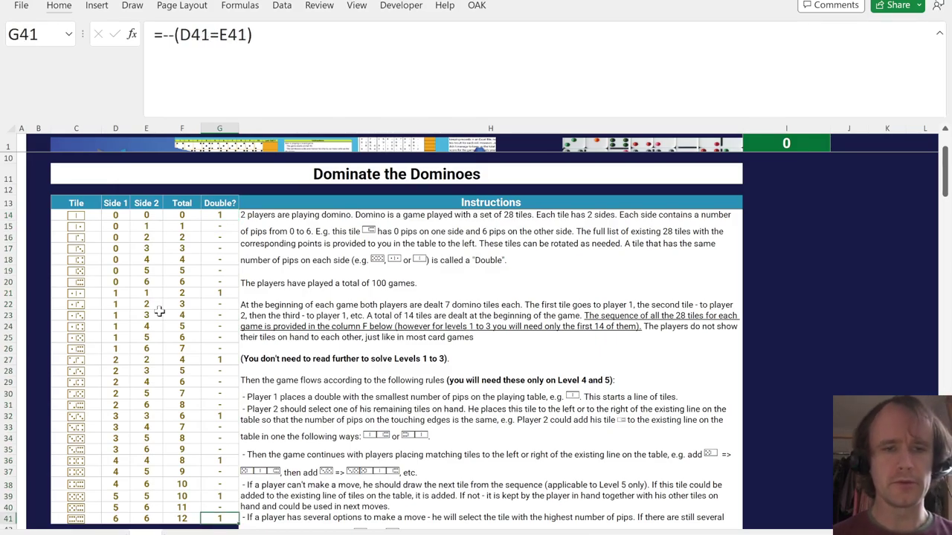
Clear the dark background of the column I cells beside the move sequences, from I59 down past the first Level 2 games.
scroll(335, 435, "down", 12)
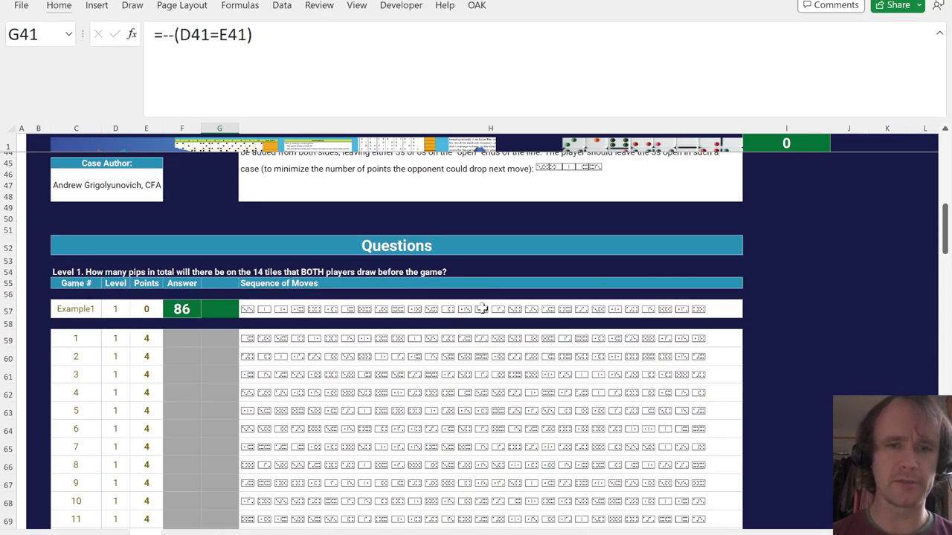
scroll(461, 325, "down", 2)
left_click(244, 271)
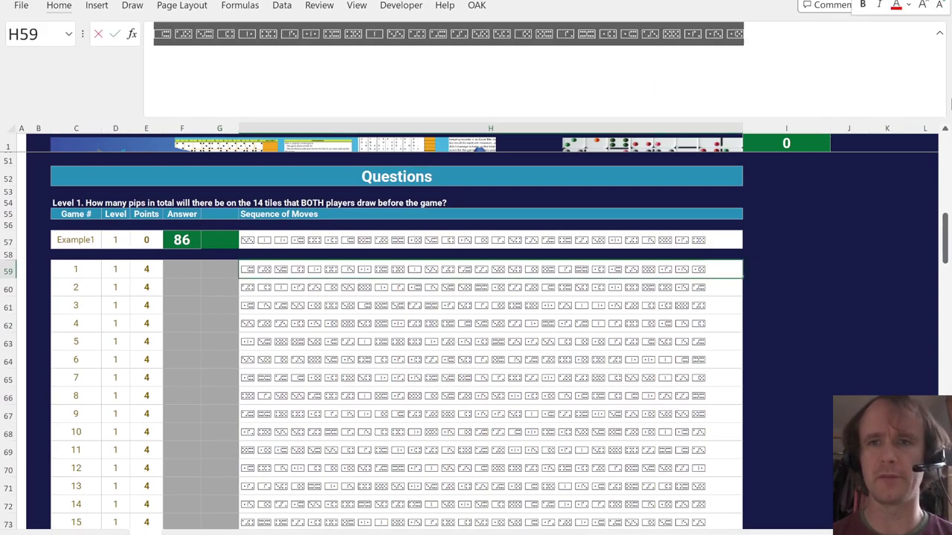
left_click(758, 270)
key("shift+Down")
key("shift+Down")
key("shift+Down")
key("shift+Down")
key("shift+Down")
key("shift+Down")
key("shift+Down")
key("shift+Down")
key("shift+Down")
key("shift+Down")
key("shift+Down")
key("shift+Down")
key("shift+Down")
key("shift+Down")
key("shift+Down")
key("shift+Down")
key("shift+Down")
key("shift+Up")
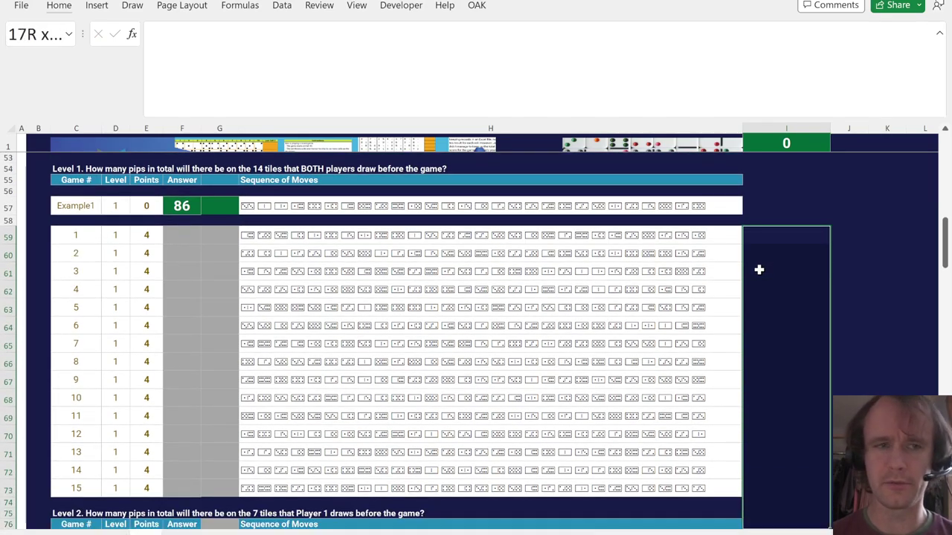
key("shift+Down")
key("shift+Down")
key("shift+Down")
key("shift+Down")
key("shift+Down")
key("shift+Down")
key("shift+Down")
key("shift+Down")
key("shift+Down")
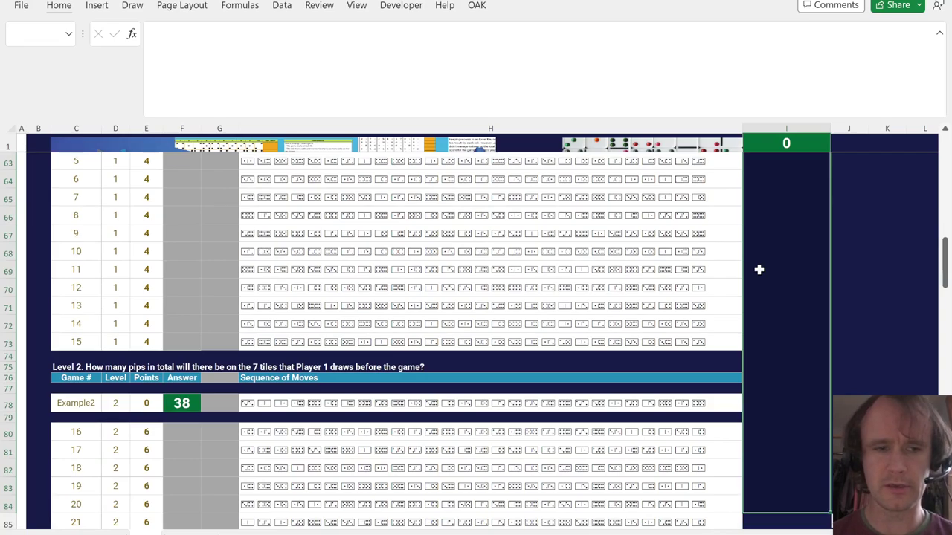
key("Up")
key("Down")
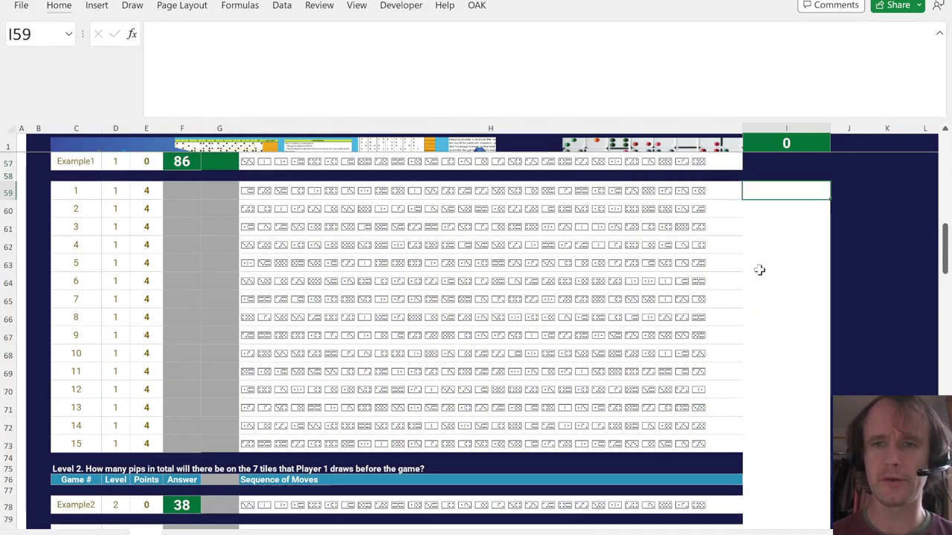
Split game 1's move sequence into rows in I59 with =TEXTSPLIT(H59,," ").
type("=tex")
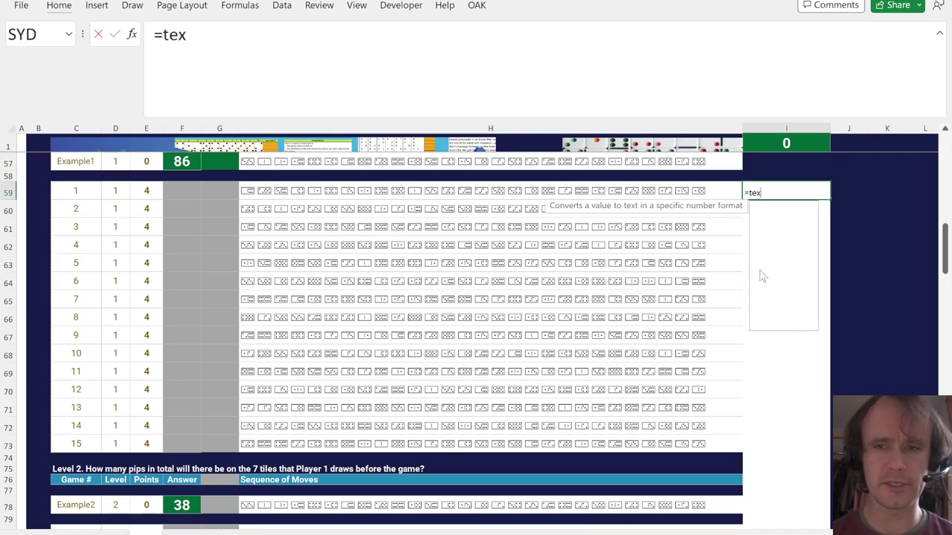
type("ts")
key("Tab")
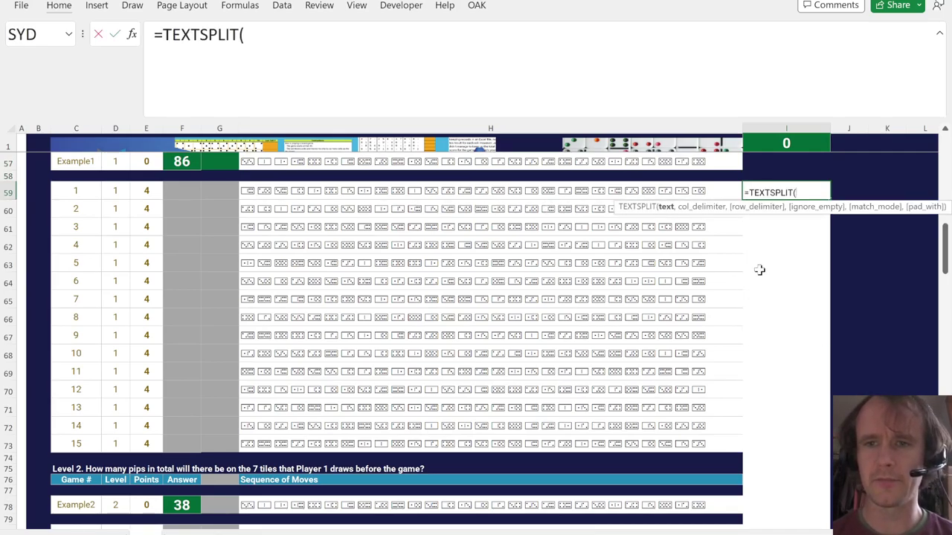
key("Left")
key("Left")
key("Right")
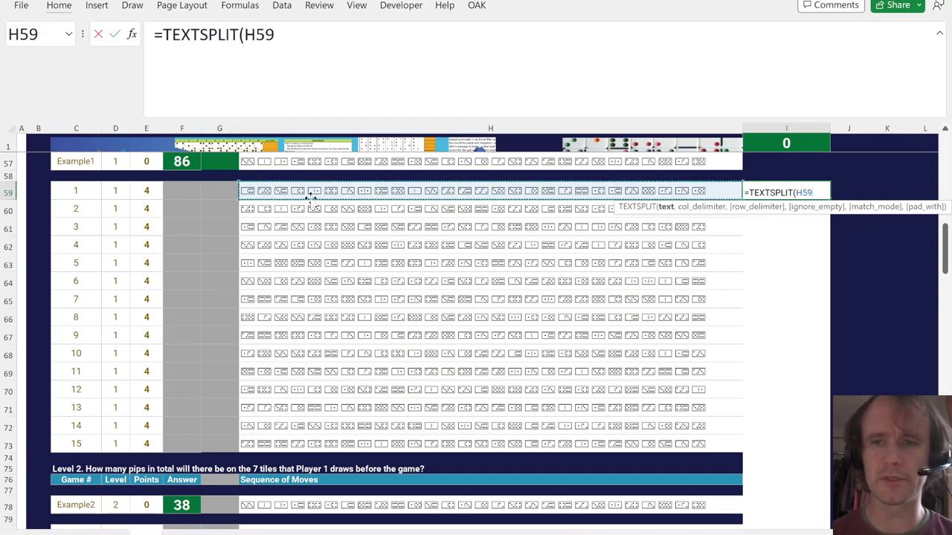
type(",")
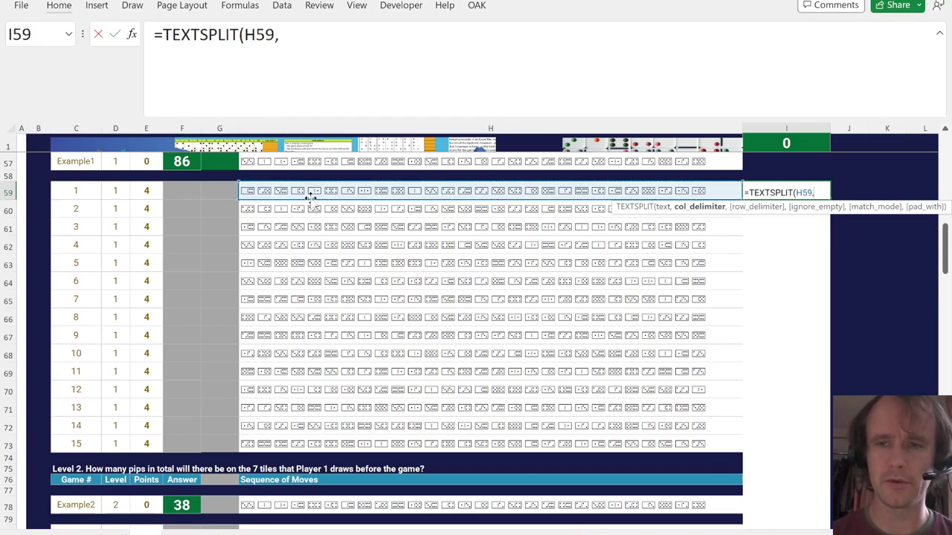
type(",\"")
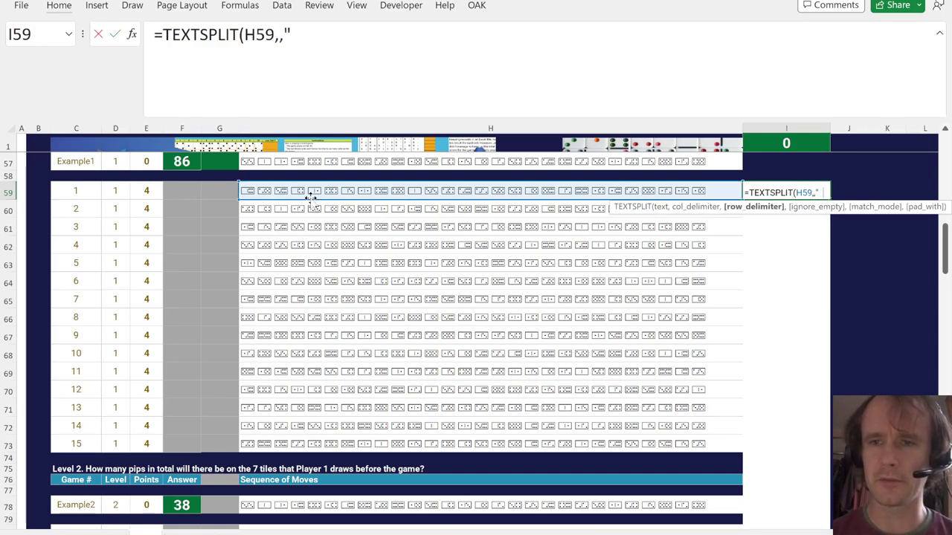
type(" \")")
key("Return")
scroll(311, 197, "down", 3)
key("Up")
key("Up")
key("Up")
key("Down")
key("Down")
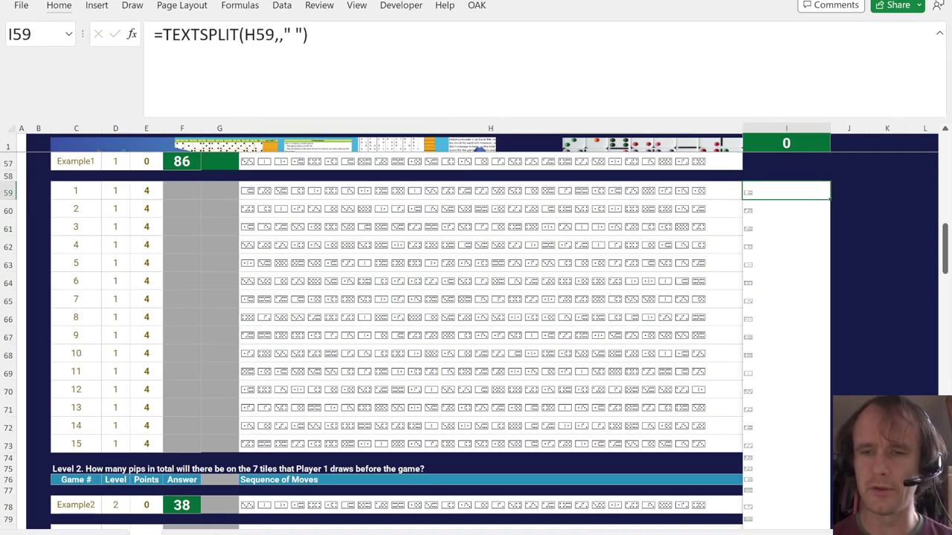
Wrap the I59 formula in TAKE to keep only the first 14 tiles.
left_click(165, 34)
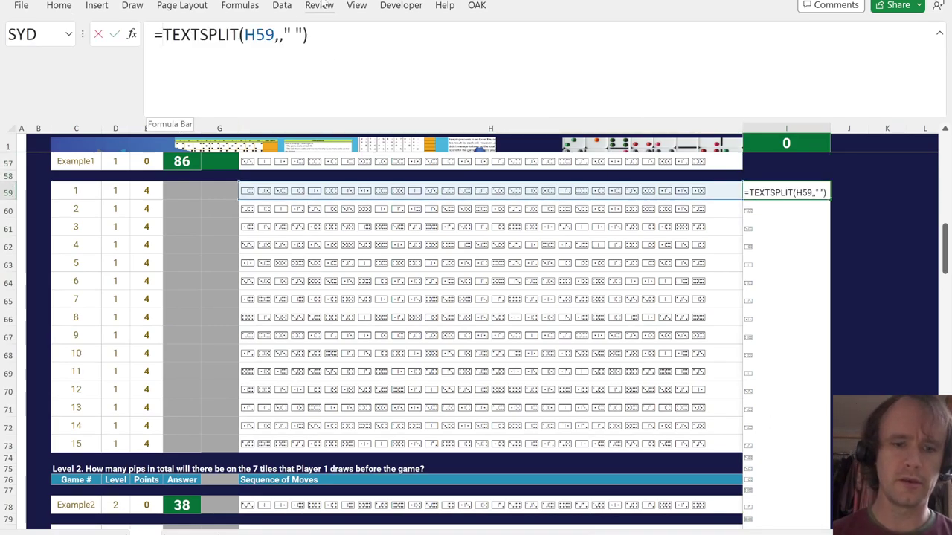
type("take(")
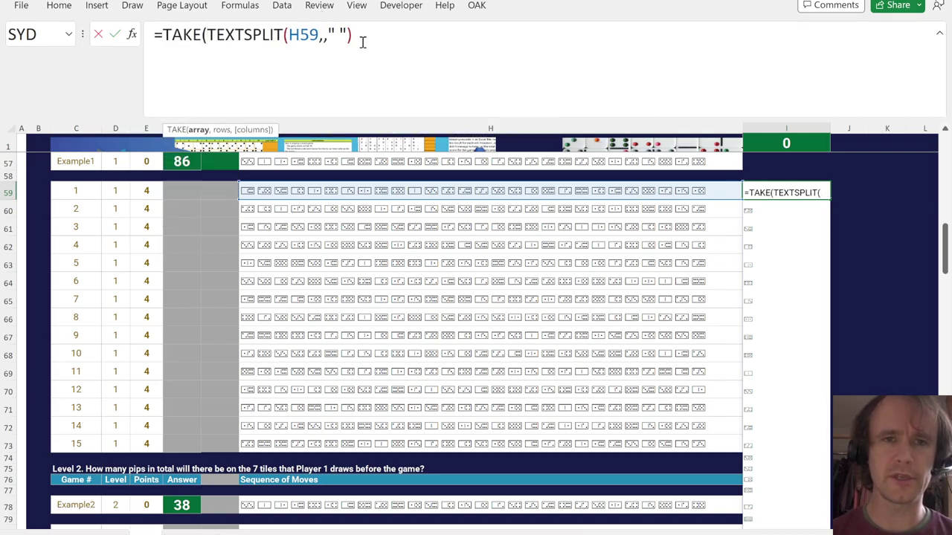
left_click(361, 42)
type(",")
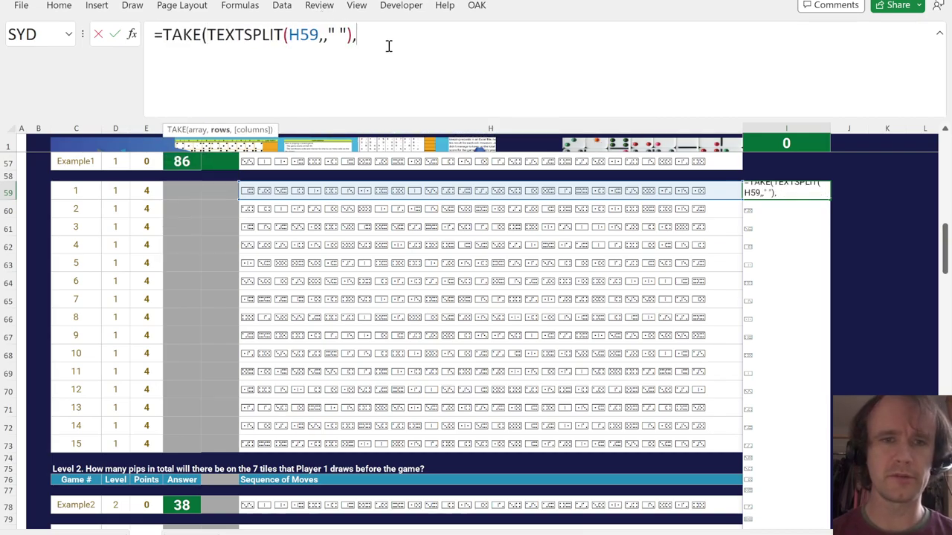
scroll(319, 282, "up", 2)
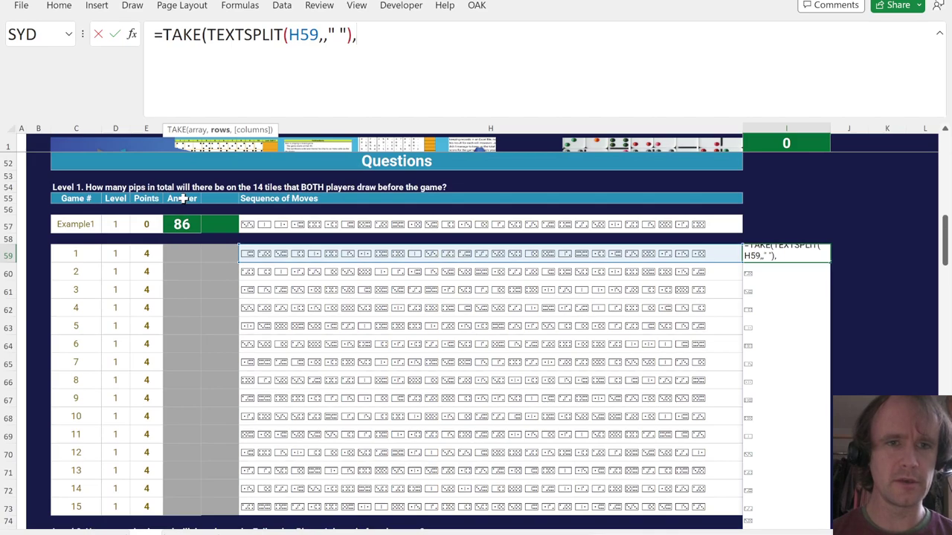
type("12)")
key("BackSpace")
key("BackSpace")
type("4)")
key("Return")
key("Up")
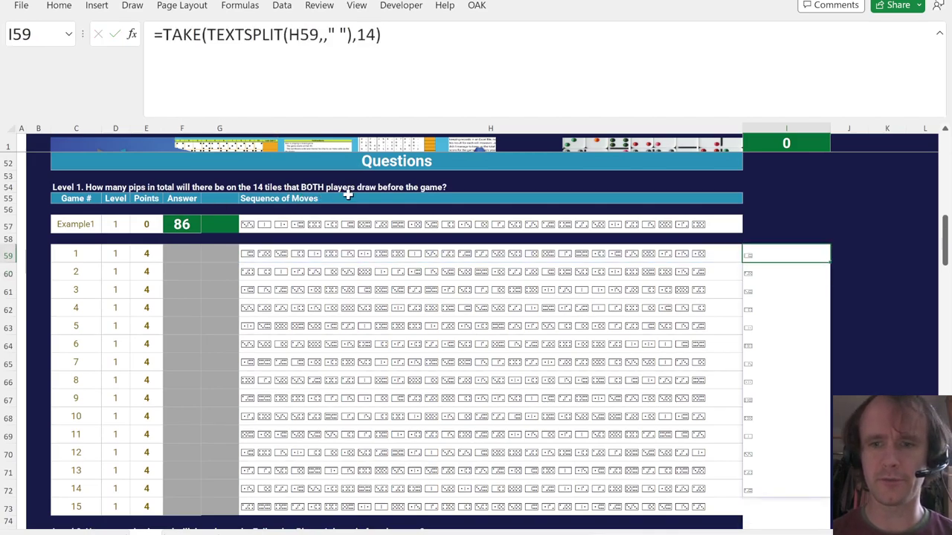
Nest the I59 TAKE formula in XLOOKUP as the lookup value, with the Tile column $C$14:$C$41 as lookup array.
key("ctrl+shift+Down")
left_click(161, 39)
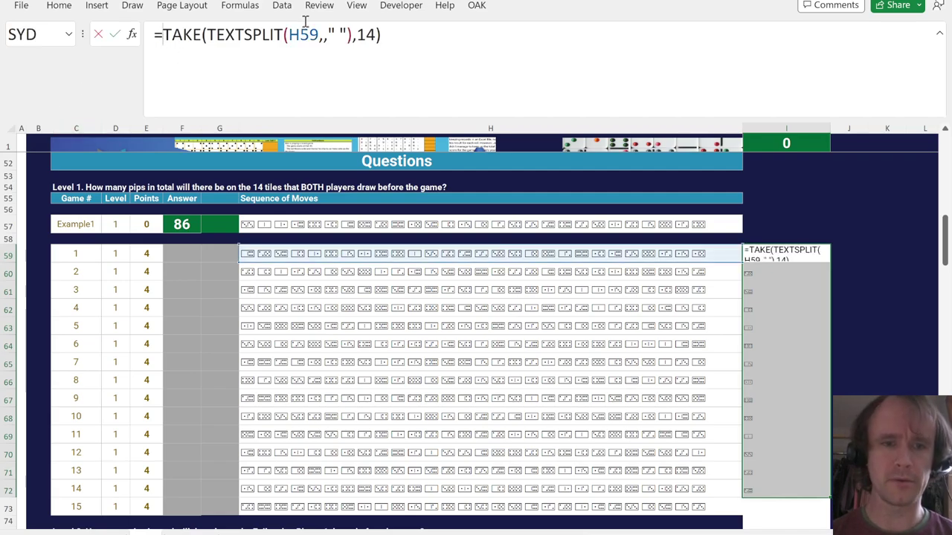
type("xl")
key("Tab")
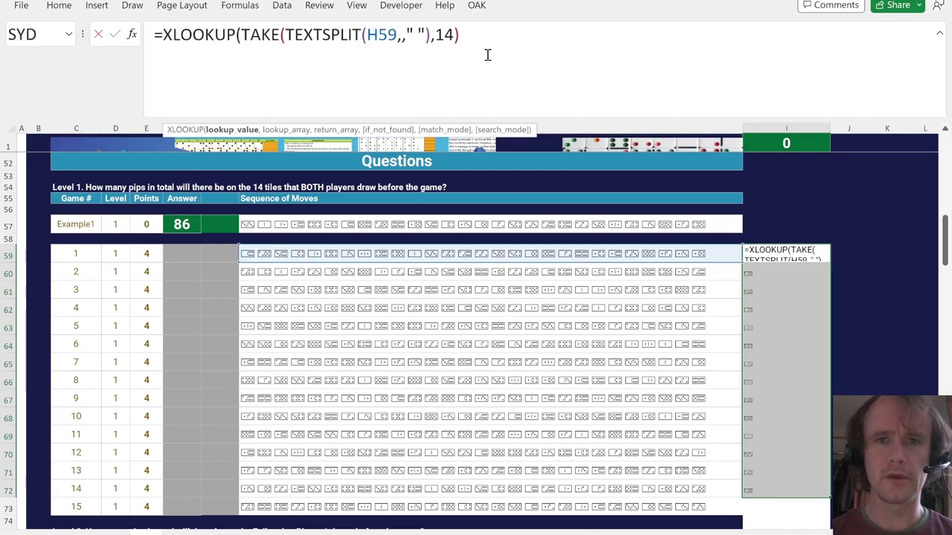
type(",")
scroll(113, 315, "up", 6)
left_click(80, 223)
key("ctrl+Up")
key("Down")
key("ctrl+shift+Down")
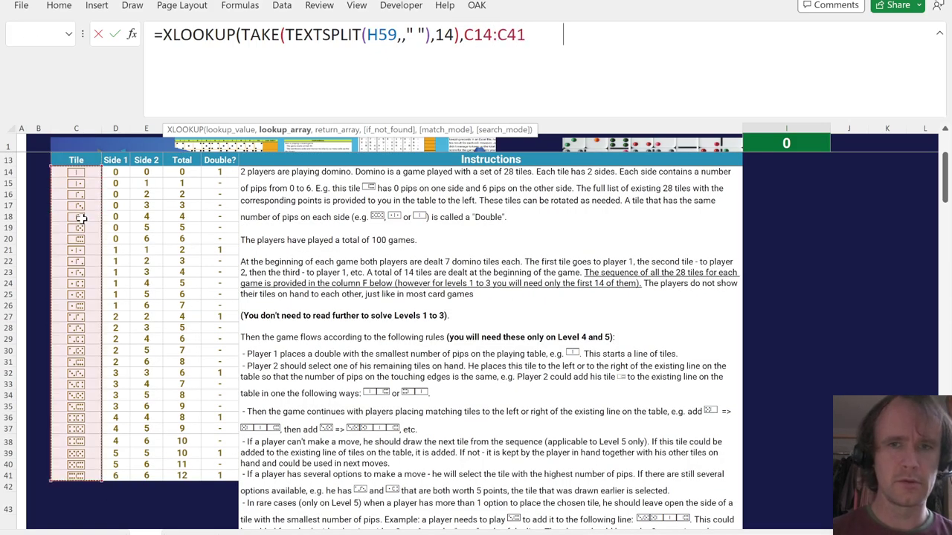
key("F4")
Complete the XLOOKUP in I59 with the Total column $F$14:$F$41 as the return array.
type(",")
left_click(197, 165)
key("Down")
key("ctrl+shift+Down")
key("F4")
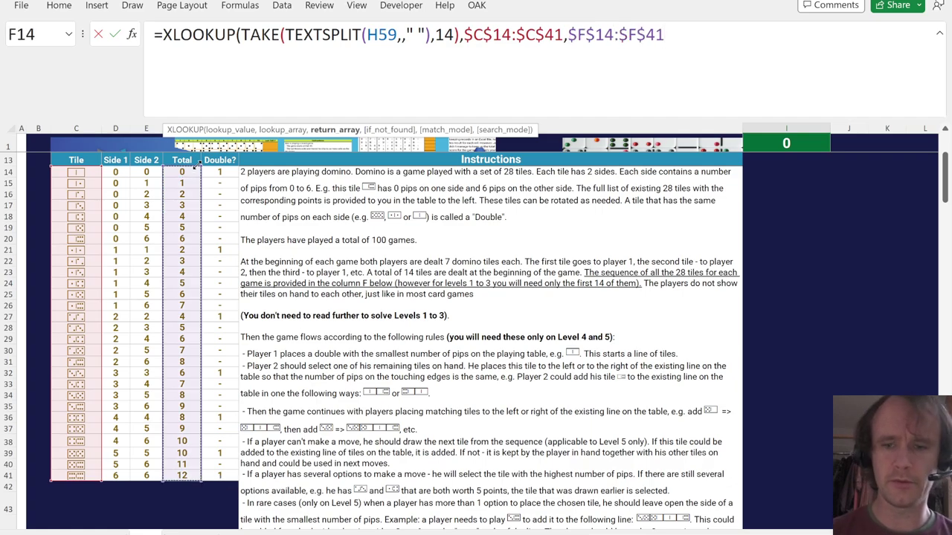
type(")")
key("Return")
key("Right")
key("Left")
key("Up")
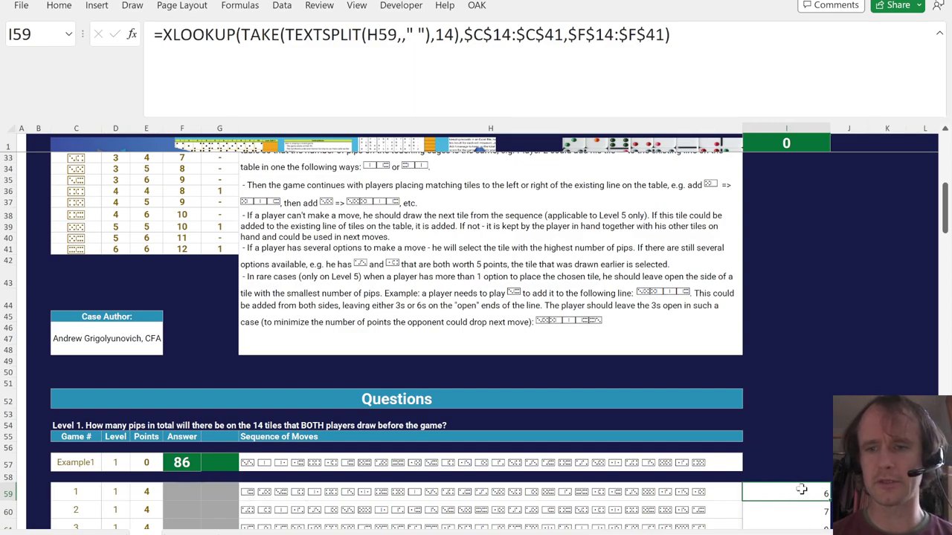
Enclose the whole XLOOKUP formula in I59 in SUM to total the pips of game 1.
left_click(157, 35)
type("SUM(")
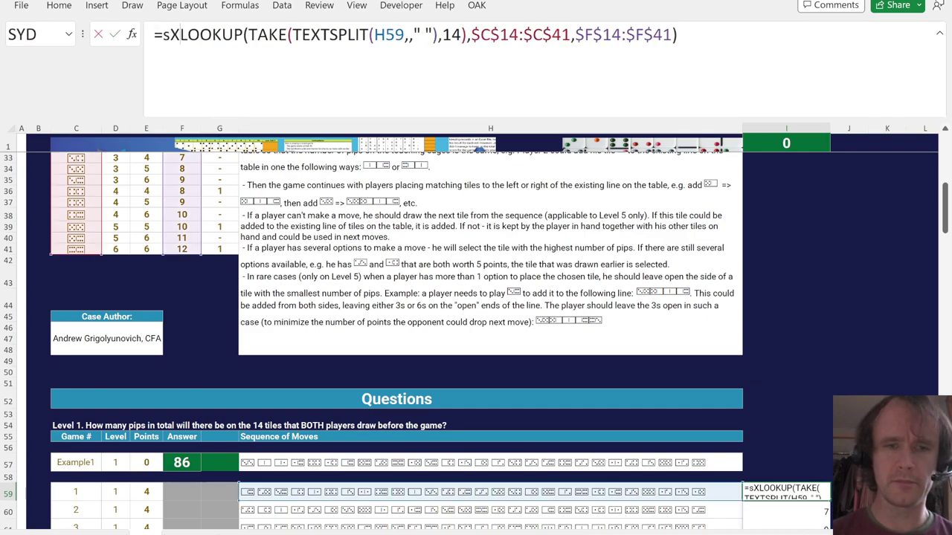
type(")")
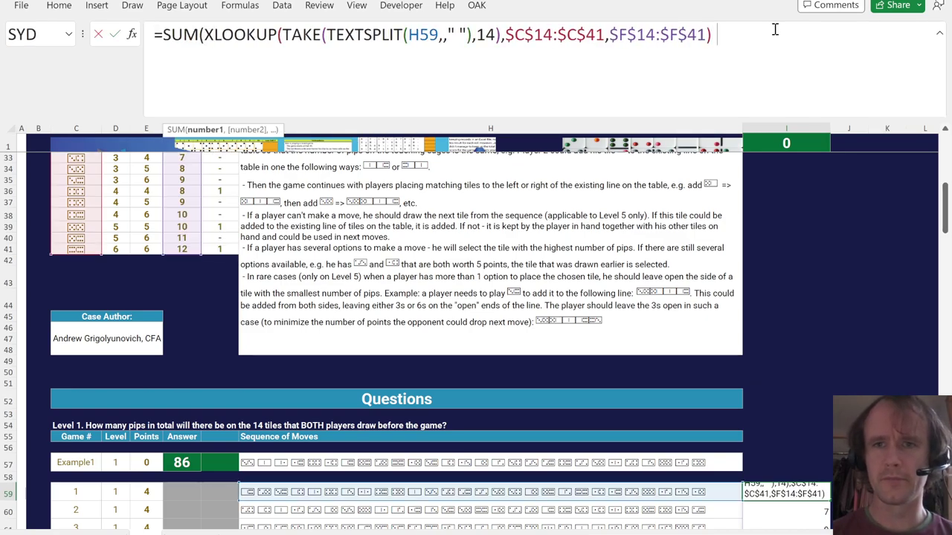
key("ctrl+Return")
Copy the complete SUM formula text from I59 and leave the cell unchanged.
triple_click(753, 41)
key("ctrl+c")
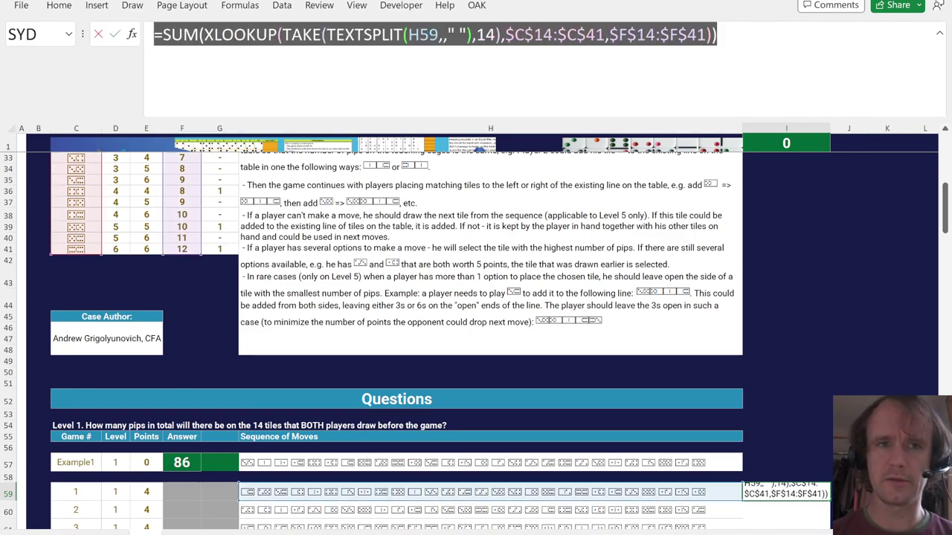
key("Escape")
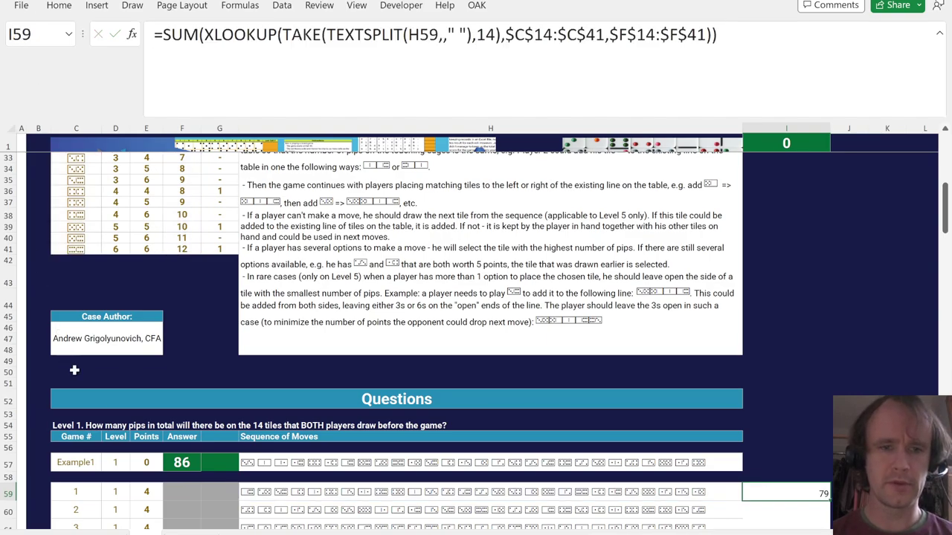
Enter the copied SUM, XLOOKUP, TAKE and TEXTSPLIT formula for game 1 in answer cell F59.
left_click(180, 500)
scroll(325, 394, "down", 5)
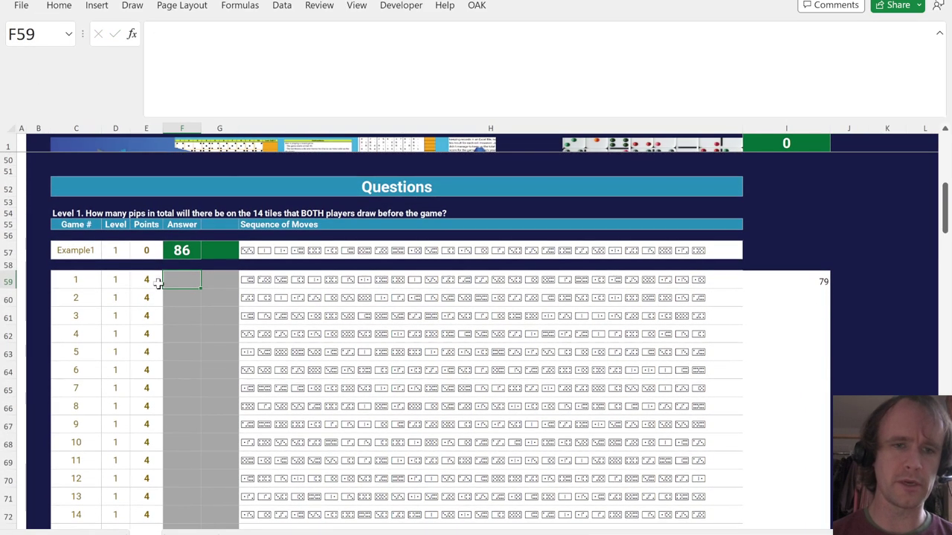
left_click(238, 66)
key("ctrl+v")
key("ctrl+Return")
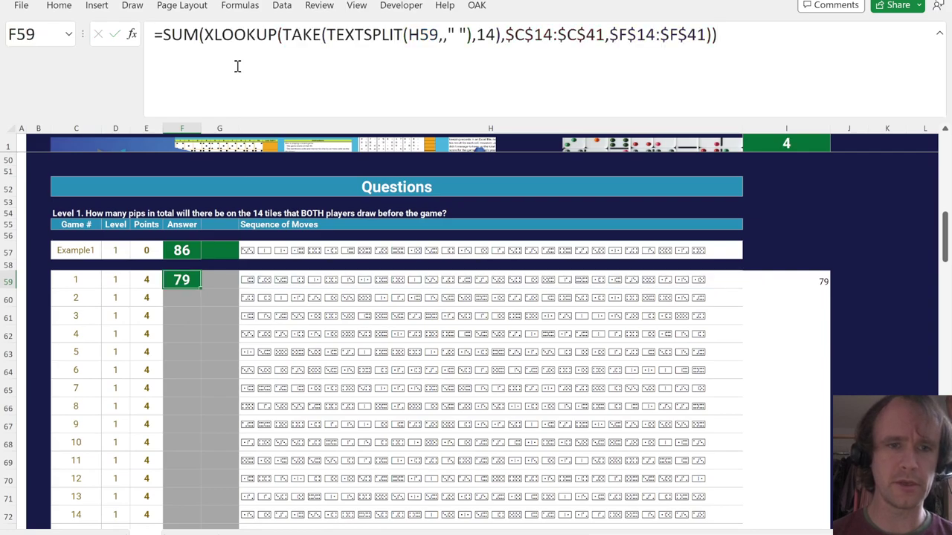
Fill the F59 formula down through F73 to answer all 15 Level 1 games.
key("Left")
key("ctrl+Down")
key("Right")
key("ctrl+shift+Up")
key("ctrl+d")
key("ctrl+Up")
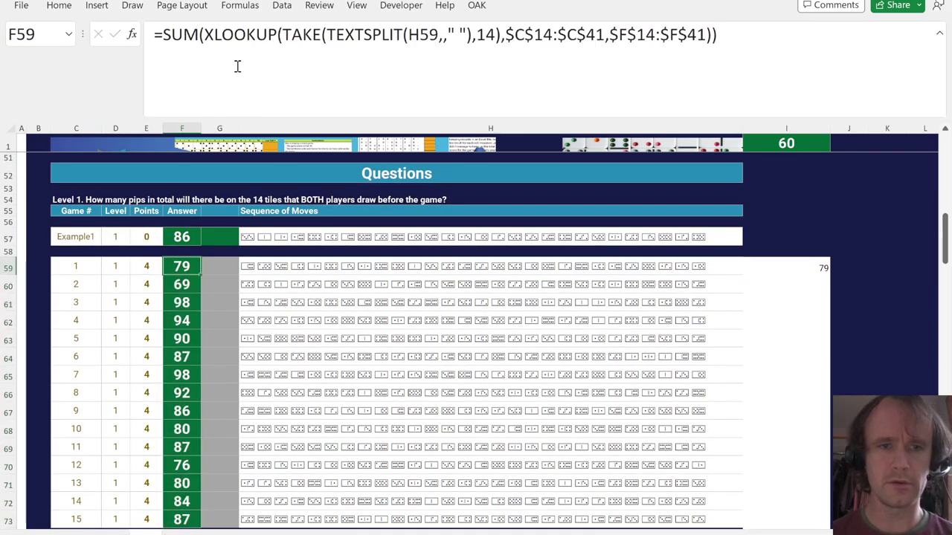
Examine the Level 2 question, its example row and the answer cells beneath Level 1.
key("ctrl+Down")
key("Down")
key("Down")
key("Down")
key("Down")
key("Down")
key("Down")
key("Down")
key("Down")
key("Down")
key("Down")
key("Down")
key("Up")
key("ctrl+Up")
key("ctrl+Up")
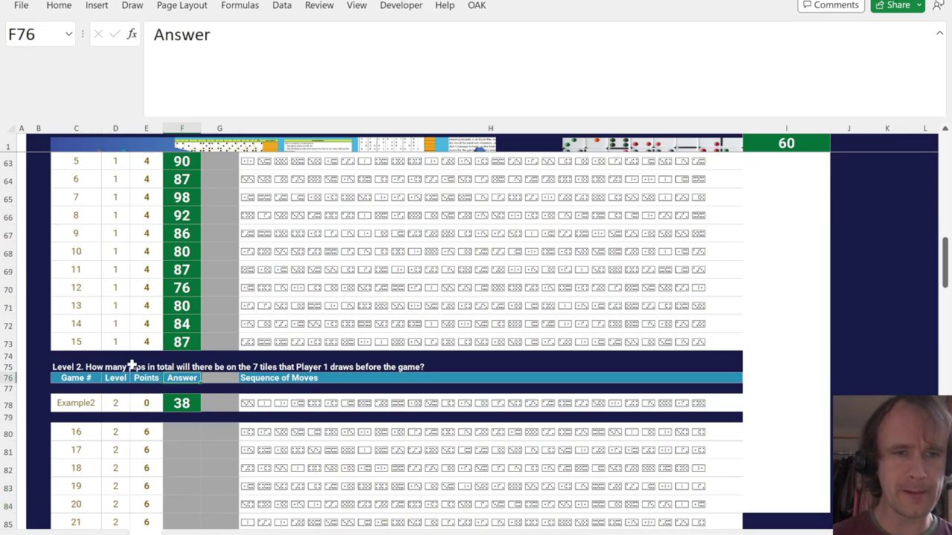
Copy the complete SUM formula text from F59 and leave the cell unchanged.
left_click(194, 287)
key("ctrl+Up")
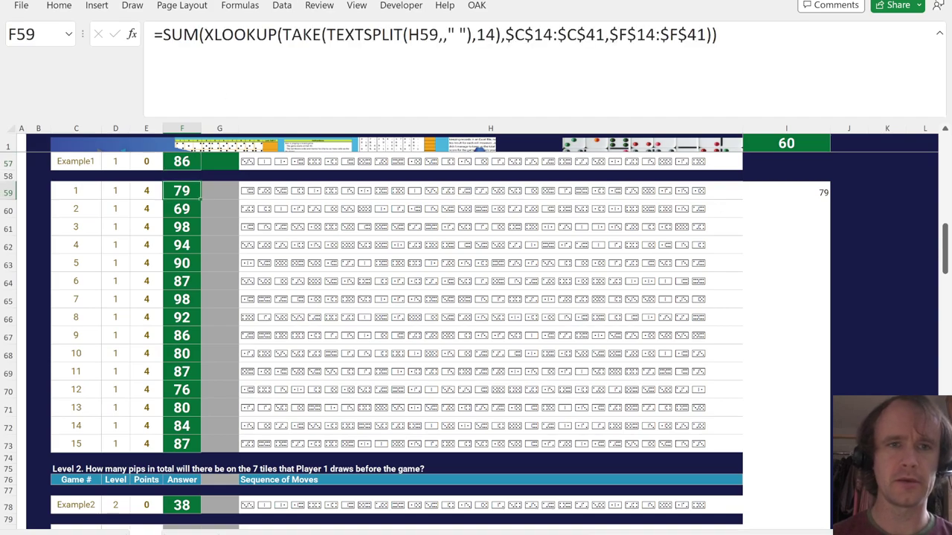
left_click_drag(765, 43, 154, 34)
key("ctrl+c")
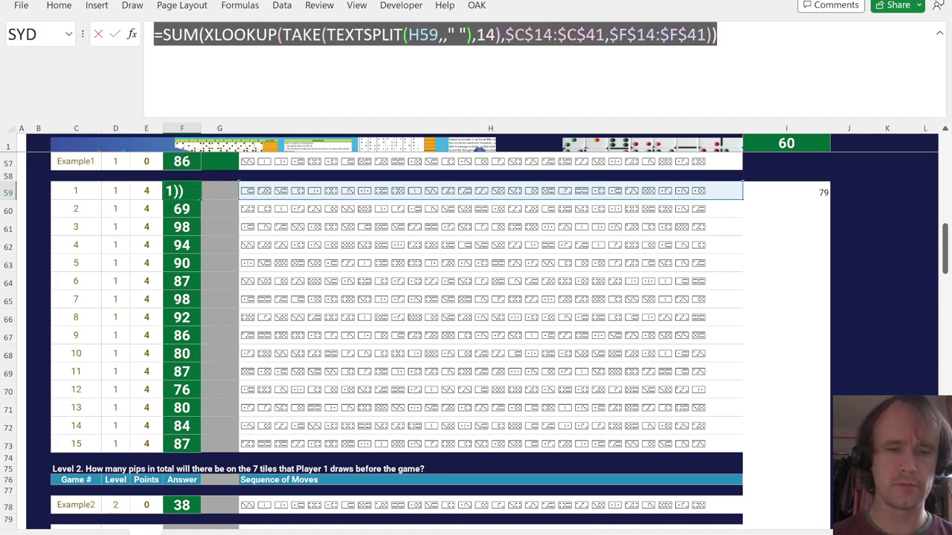
key("Escape")
Paste the Level 1 formula text into F80, the answer cell of game 16, keeping it open for editing.
key("ctrl+Down")
key("ctrl+Down")
key("ctrl+Down")
key("ctrl+Down")
key("ctrl+Up")
key("Down")
key("Down")
left_click(211, 39)
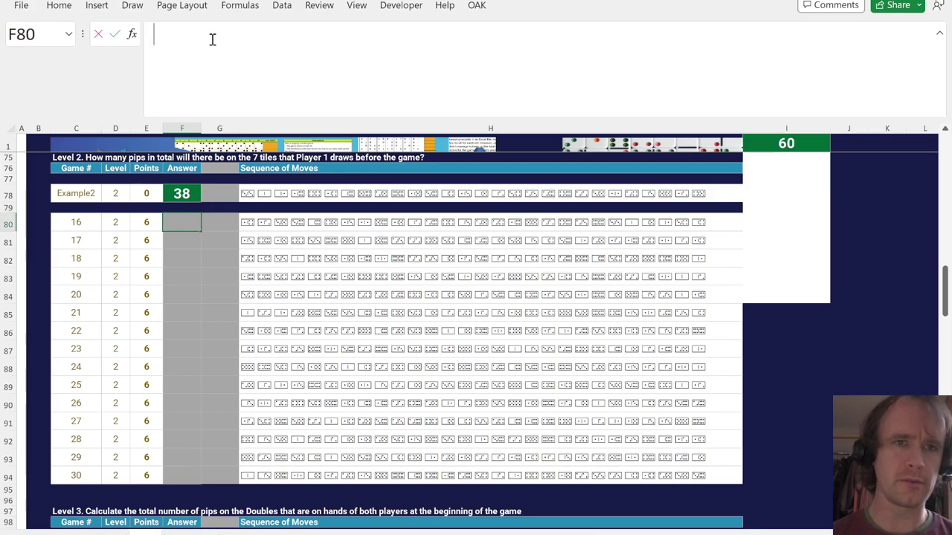
key("ctrl+v")
scroll(349, 387, "down", 6)
scroll(348, 388, "down", 8)
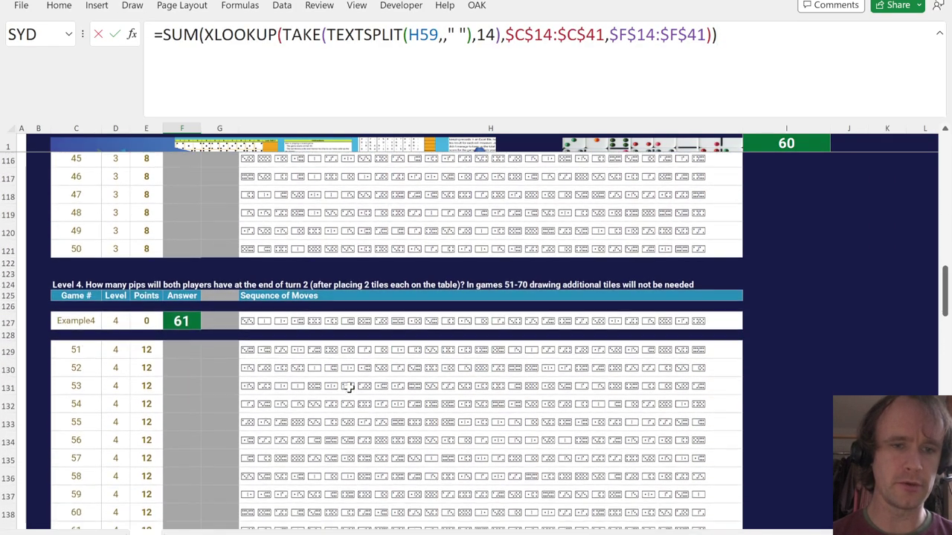
scroll(242, 388, "up", 3)
scroll(241, 386, "up", 14)
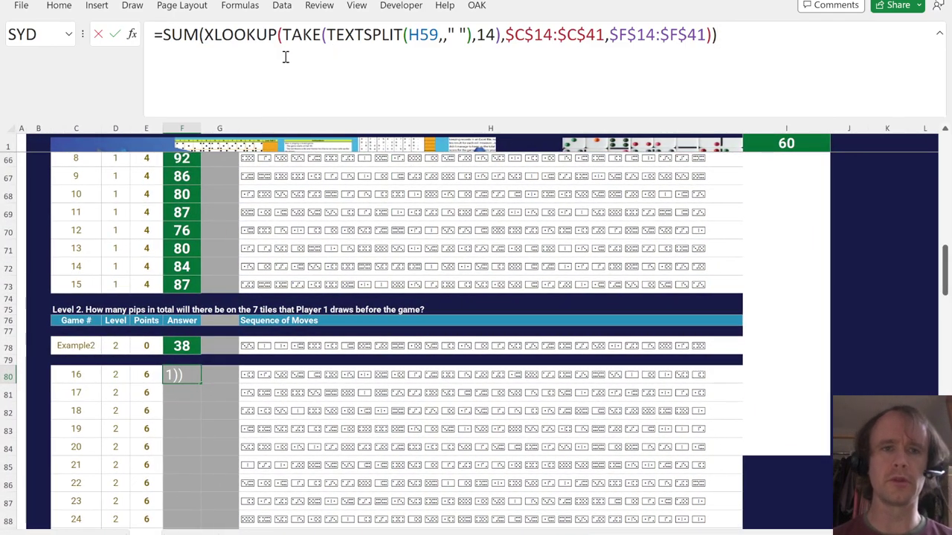
Copy the whole XLOOKUP expression inside the F80 formula and remove it, leaving =SUM().
left_click(208, 34)
type("X")
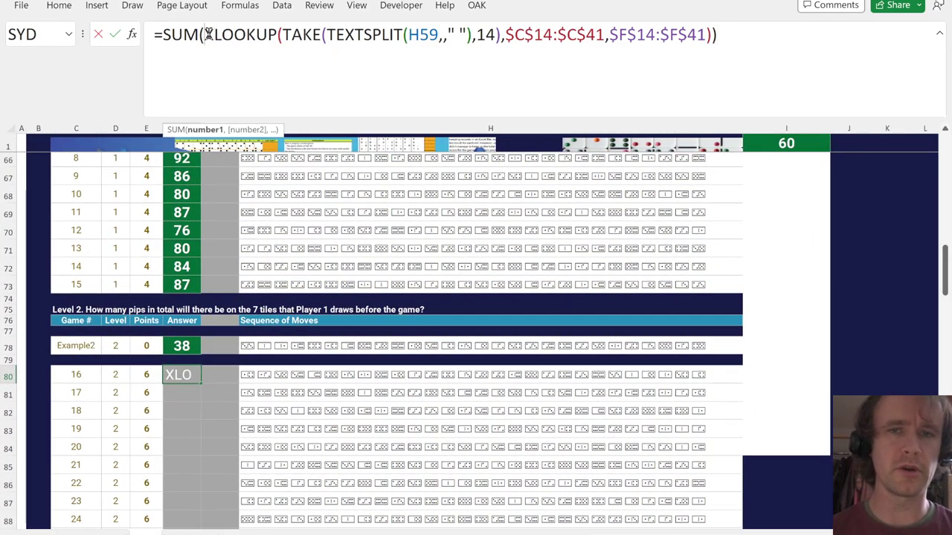
left_click(712, 35, "shift")
key("ctrl+c")
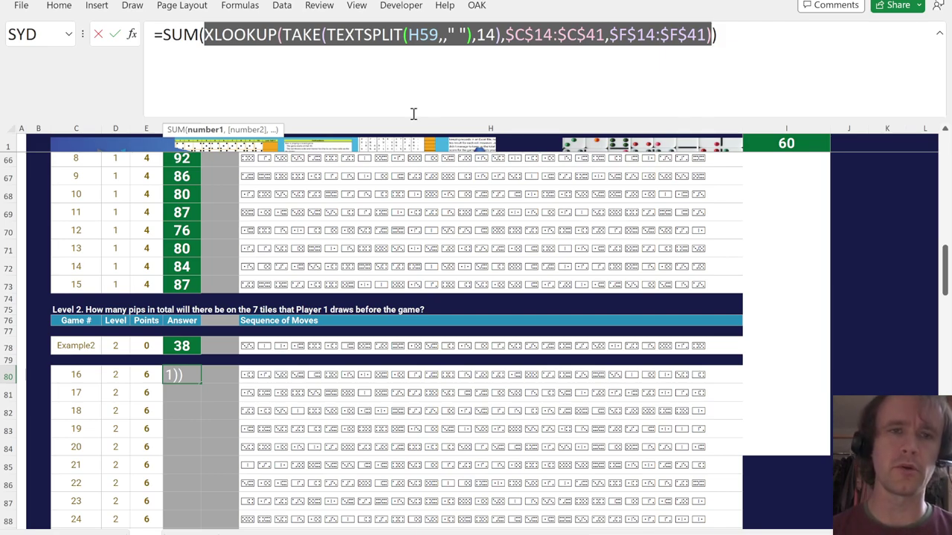
key("BackSpace")
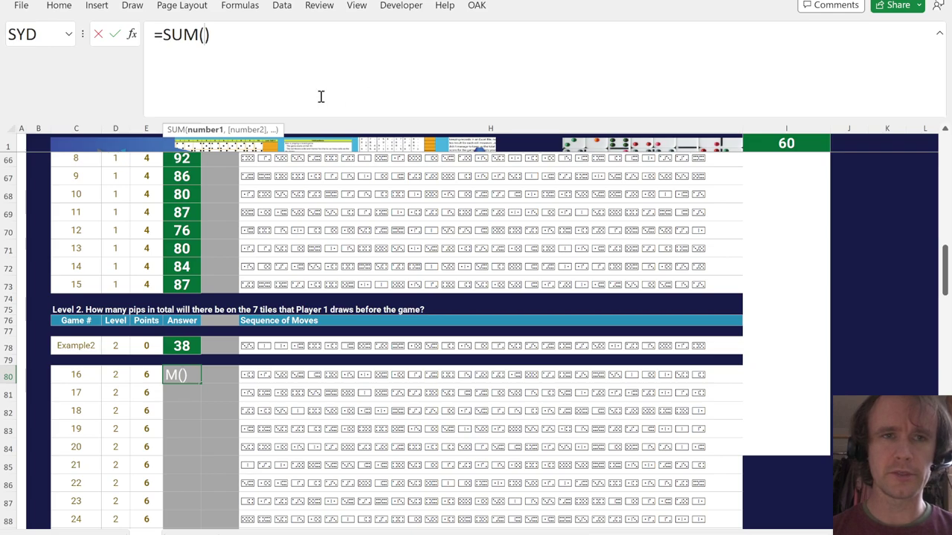
Start an IF inside the SUM in F80 with ISODD(SEQUENCE(14)) as its logical test.
type("IF(")
type("isod")
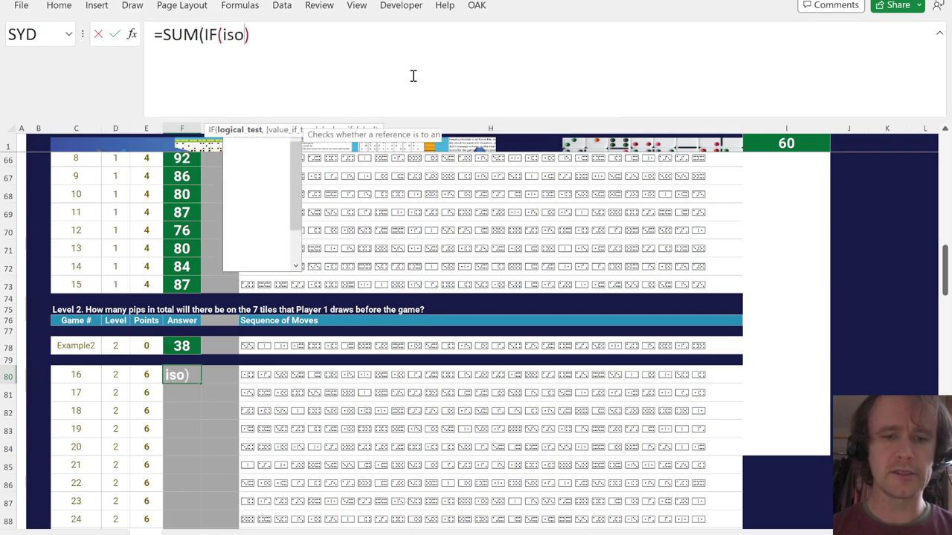
key("Tab")
type("seq")
key("Tab")
type("14)")
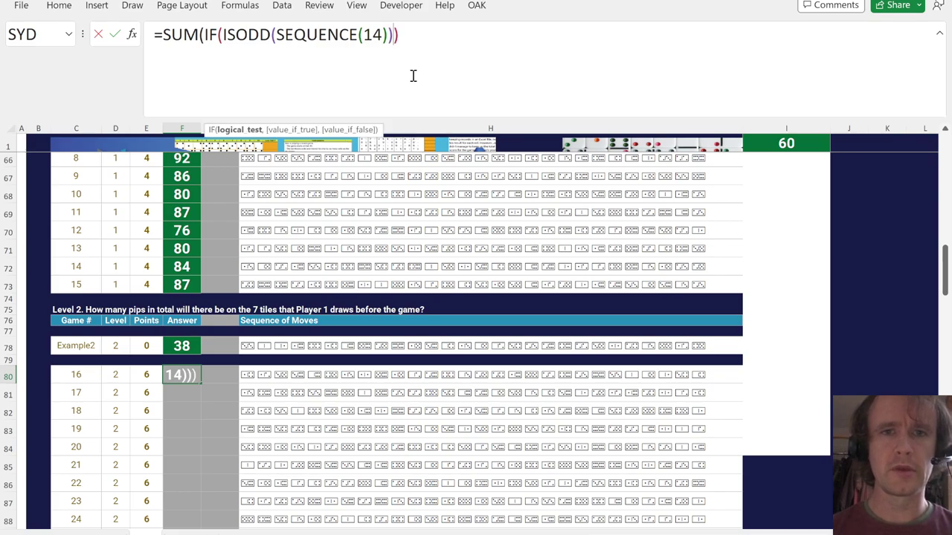
Complete the IF in F80 with the copied XLOOKUP expression as value if true and 0 as value if false.
type(",")
key("ctrl+v")
type(",)0")
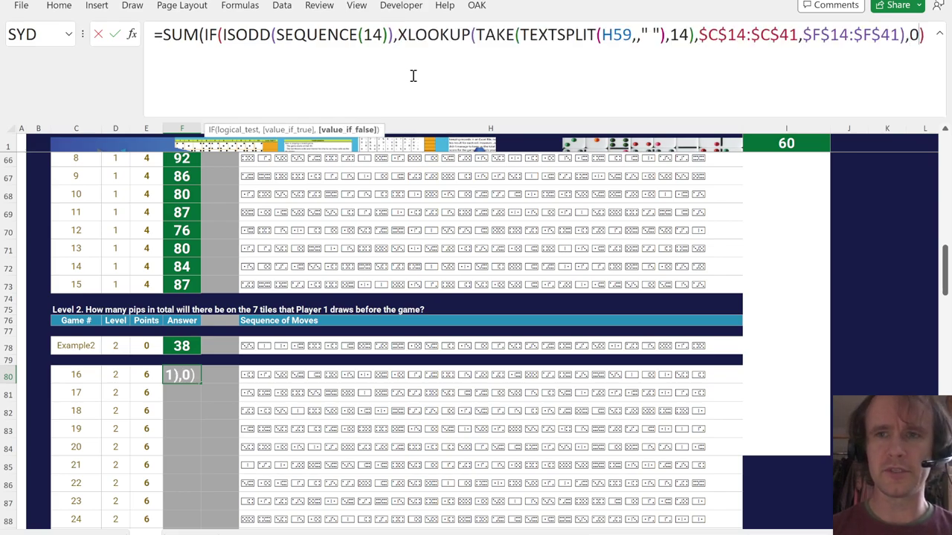
type(")")
key("ctrl+Return")
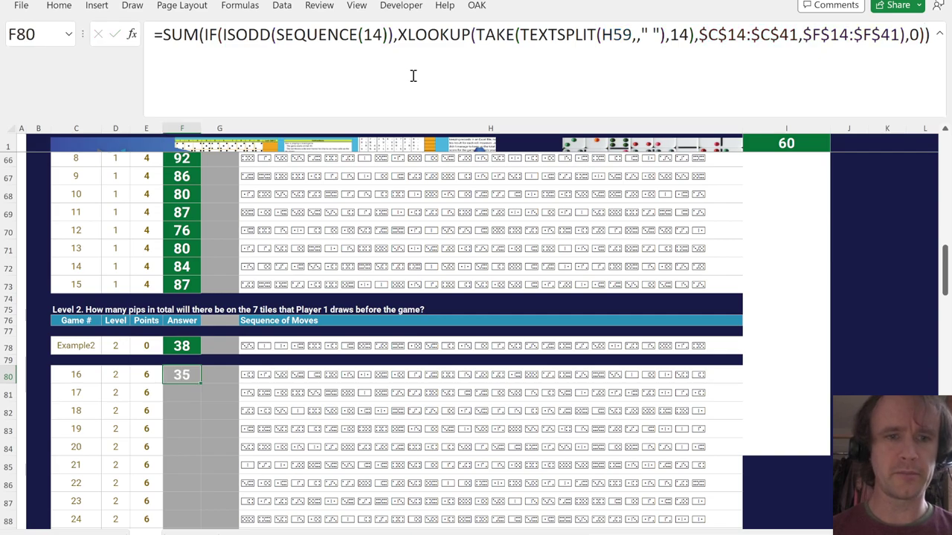
Point the TEXTSPLIT in F80 at game 16's sequence in H80 instead of H59.
double_click(611, 36)
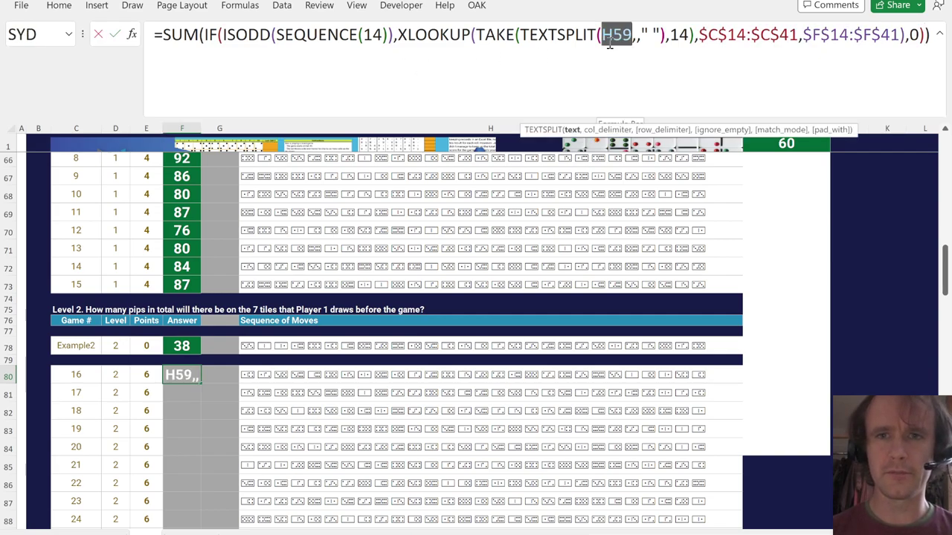
left_click(251, 374)
key("ctrl+Return")
Fill the F80 formula down through F94 to answer all Level 2 games.
key("Left")
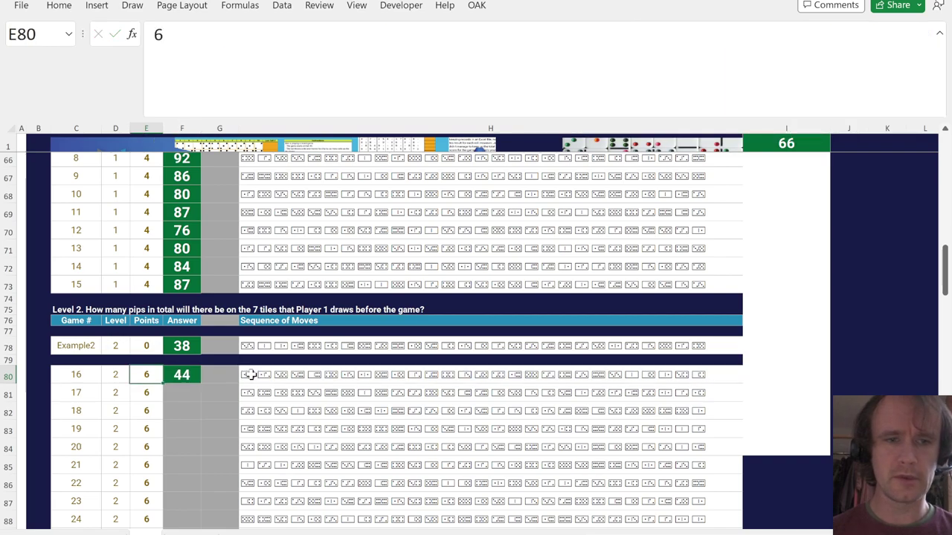
key("ctrl+Down")
key("Right")
key("ctrl+shift+Up")
key("ctrl+d")
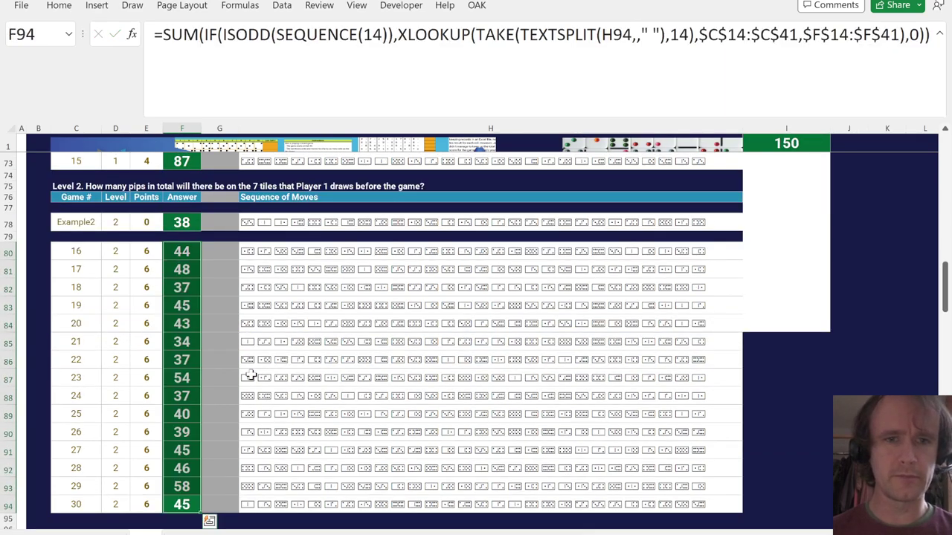
Examine the Level 3 question about doubles and its example in row 100.
key("ctrl+Up")
key("ctrl+Down")
key("Down")
key("Down")
key("Down")
key("Down")
key("Down")
key("Down")
key("Down")
key("Down")
key("Down")
key("Down")
key("Down")
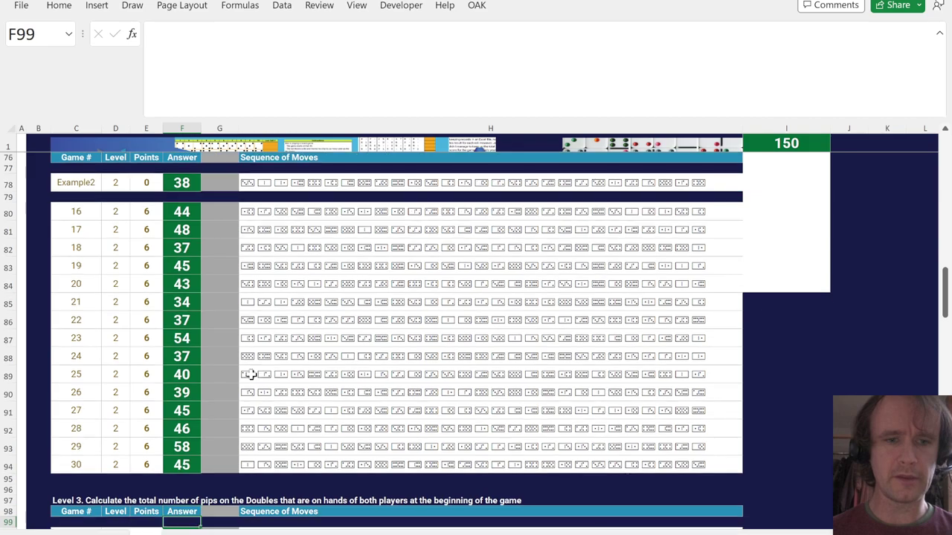
key("Down")
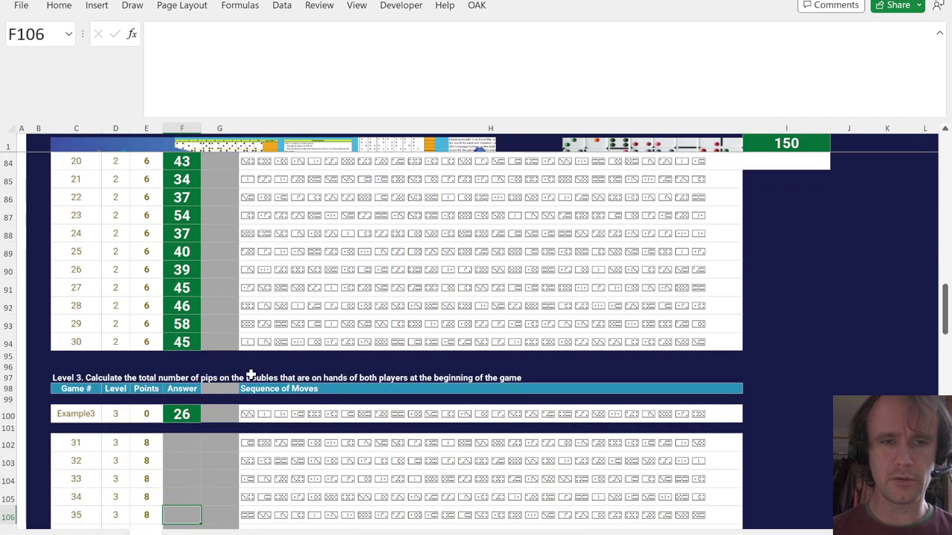
key("ctrl+Up")
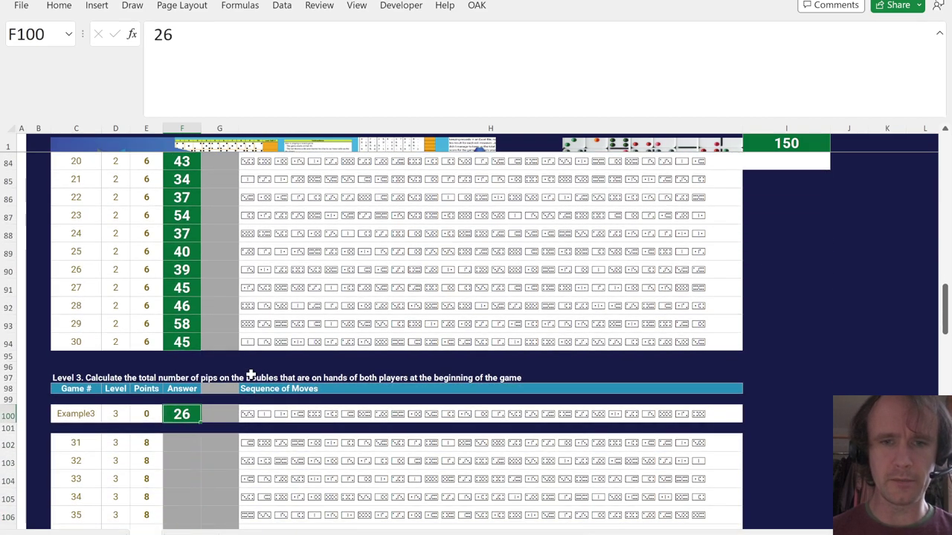
Copy the Level 1 formula from F59 into F102, the answer cell of game 31.
key("ctrl+Up")
key("ctrl+Up")
key("ctrl+Up")
key("ctrl+Up")
key("ctrl+Up")
key("ctrl+Up")
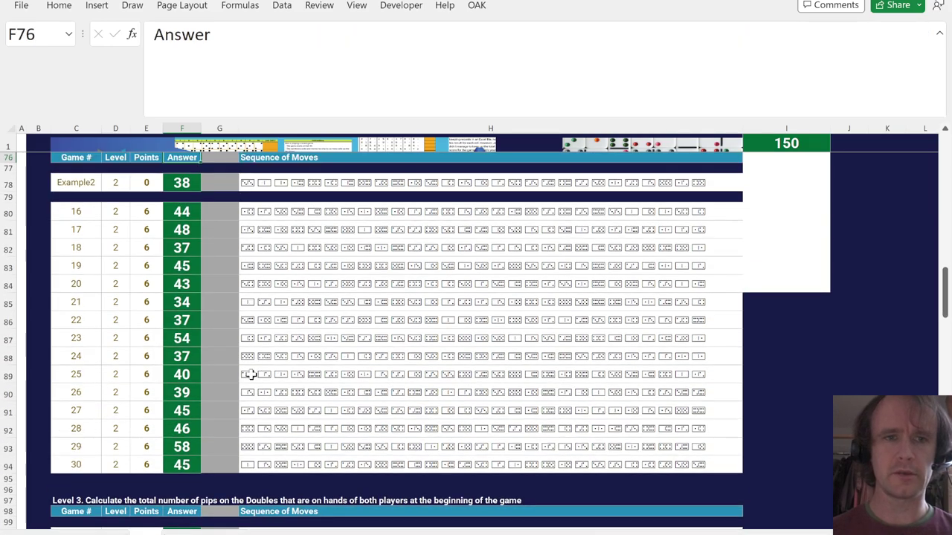
key("ctrl+Up")
key("ctrl+Down")
key("ctrl+Down")
key("ctrl+Down")
key("ctrl+Down")
key("ctrl+Down")
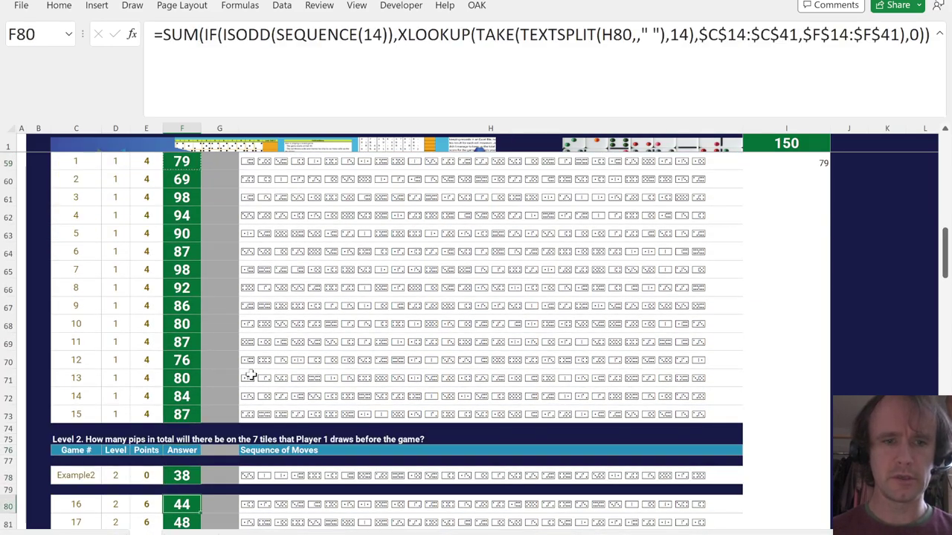
key("Down")
key("Down")
key("Down")
key("Down")
key("Down")
key("Down")
key("Down")
key("Down")
key("Down")
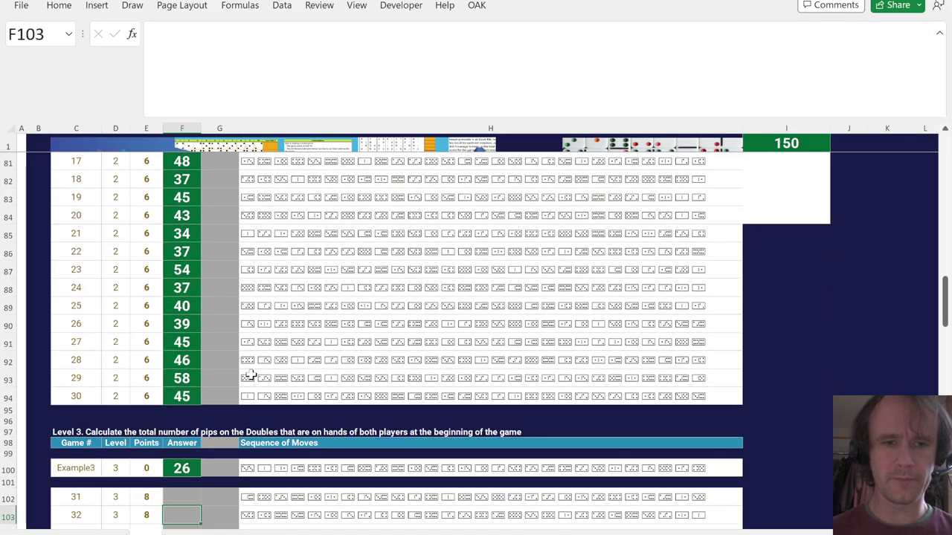
key("Up")
type("=SUM(XLOOKUP(TAKE(TEXTSPLIT(H102,,\" \"),14),$C$14:$C$41,$F$14:$F$41))")
Copy the Level 2 formula from F94 into F102, replacing the Level 1 formula there.
key("ctrl+Up")
key("ctrl+Up")
key("ctrl+Up")
key("ctrl+Up")
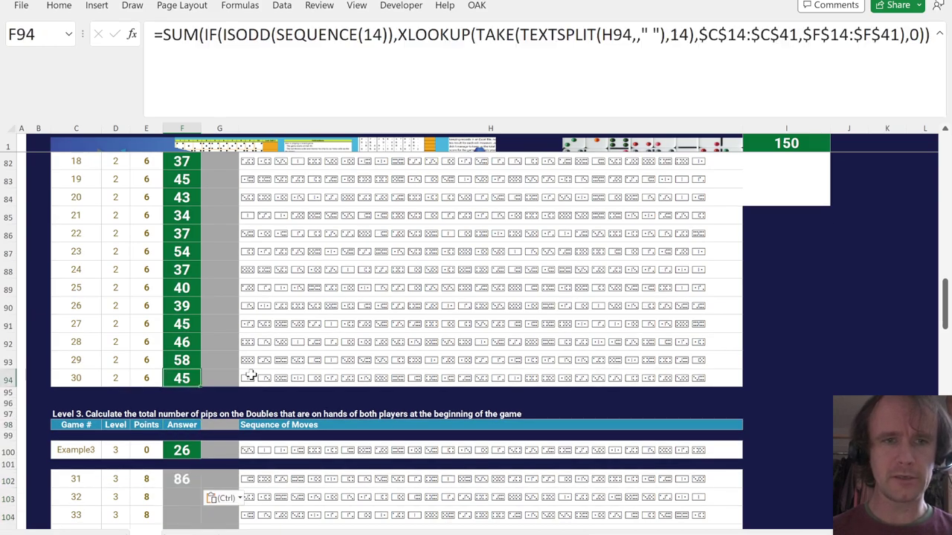
key("ctrl+c")
key("ctrl+Down")
key("ctrl+Down")
key("ctrl+Down")
key("ctrl+v")
Replace ISODD(SEQUENCE(14)) in the F102 formula with a copy of its XLOOKUP expression as the IF's logical test.
left_click(359, 37)
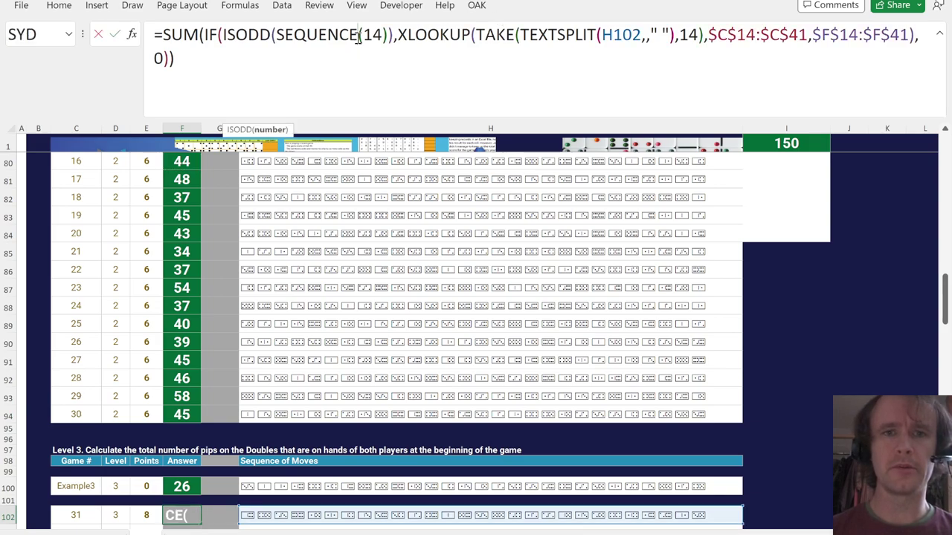
left_click(231, 35)
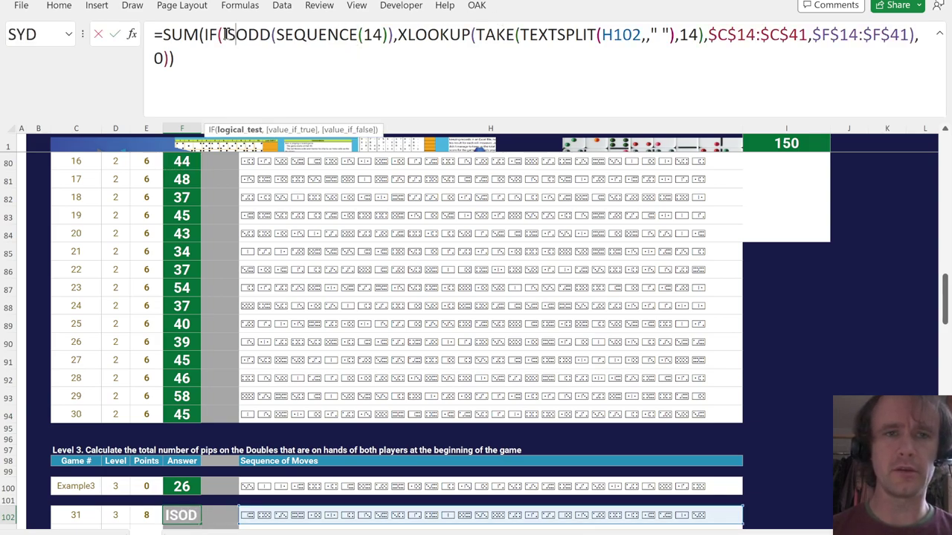
left_click(399, 34)
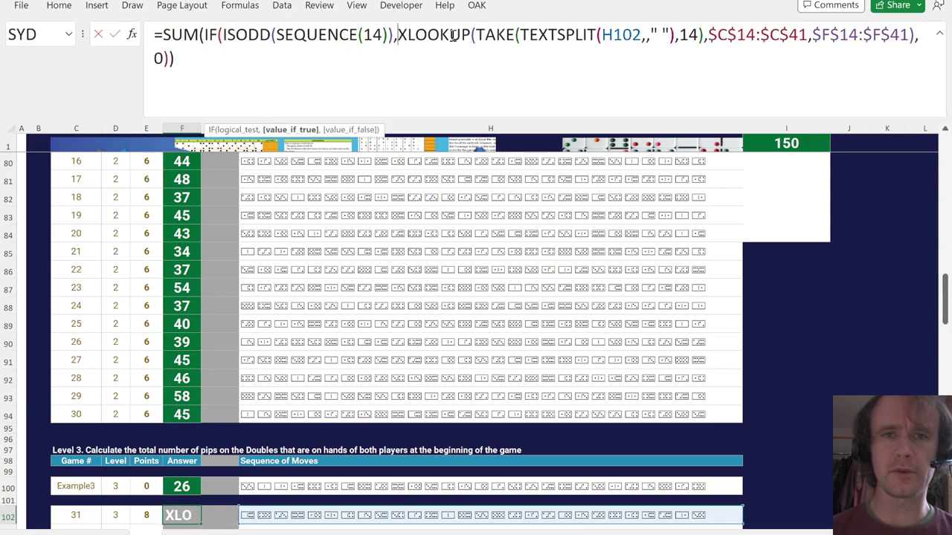
left_click(915, 35, "shift")
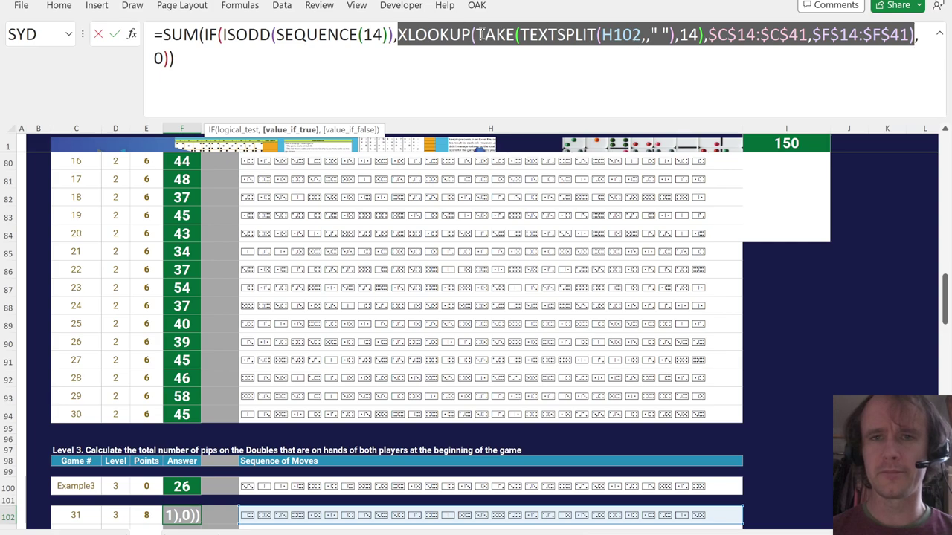
left_click_drag(476, 35, 665, 64)
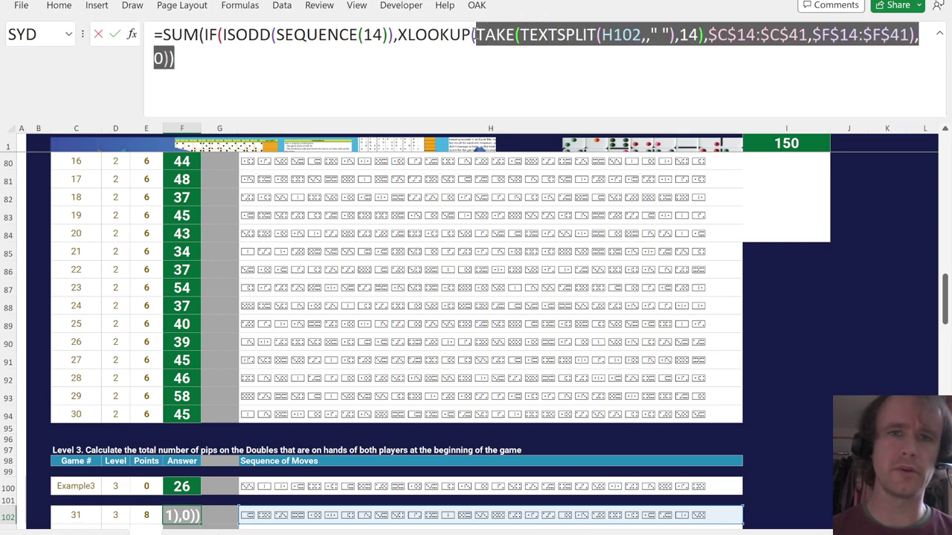
left_click_drag(476, 35, 699, 37)
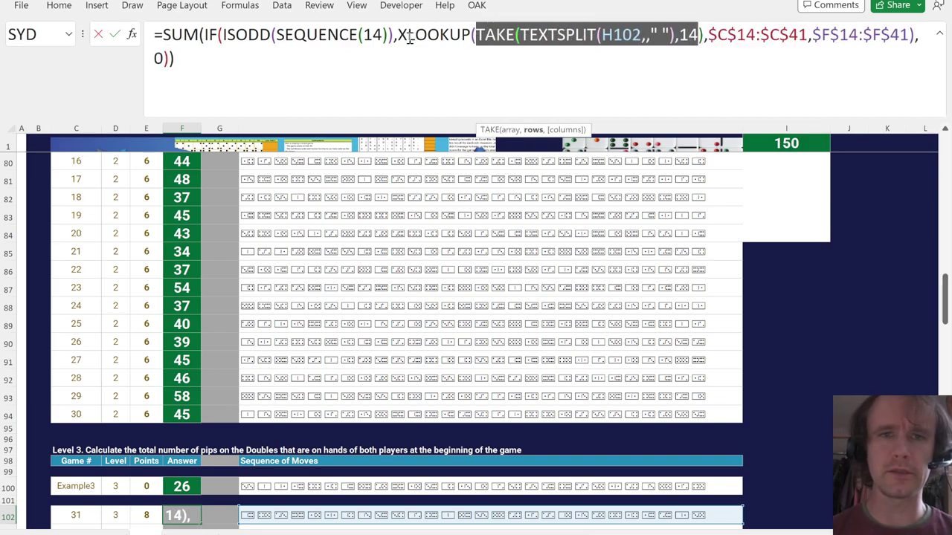
left_click_drag(399, 35, 918, 35)
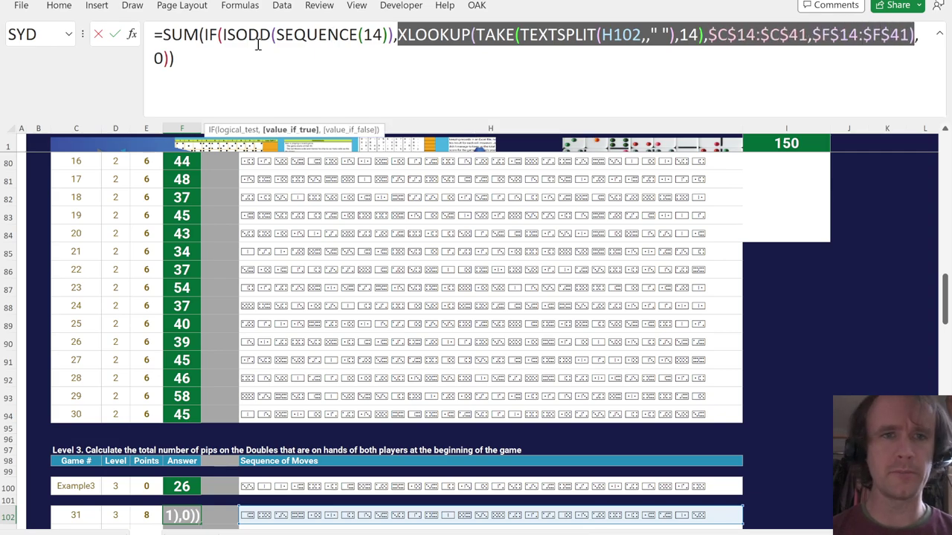
left_click_drag(223, 34, 394, 35)
key("ctrl+v")
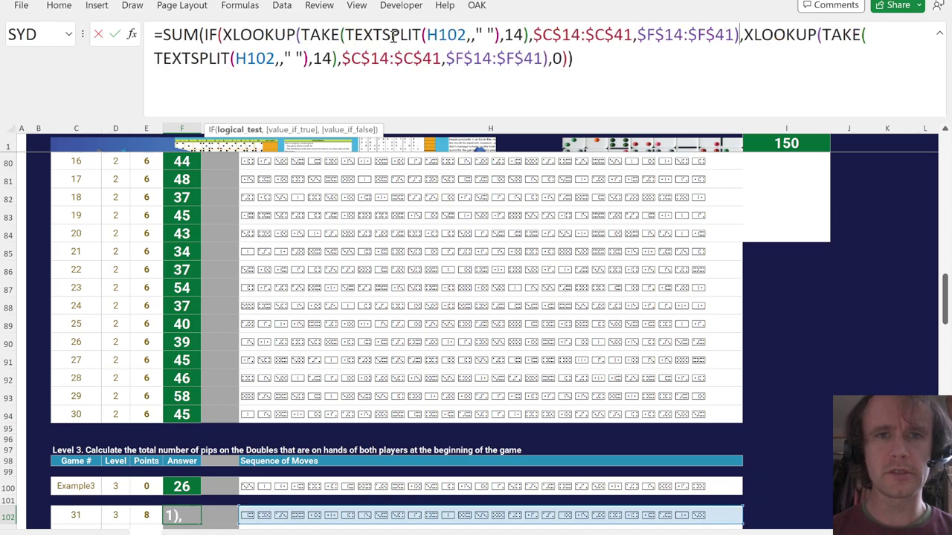
Change the return range of the logical test's XLOOKUP in F102 to the Double? column, $G$14:$G$41.
left_click(658, 37)
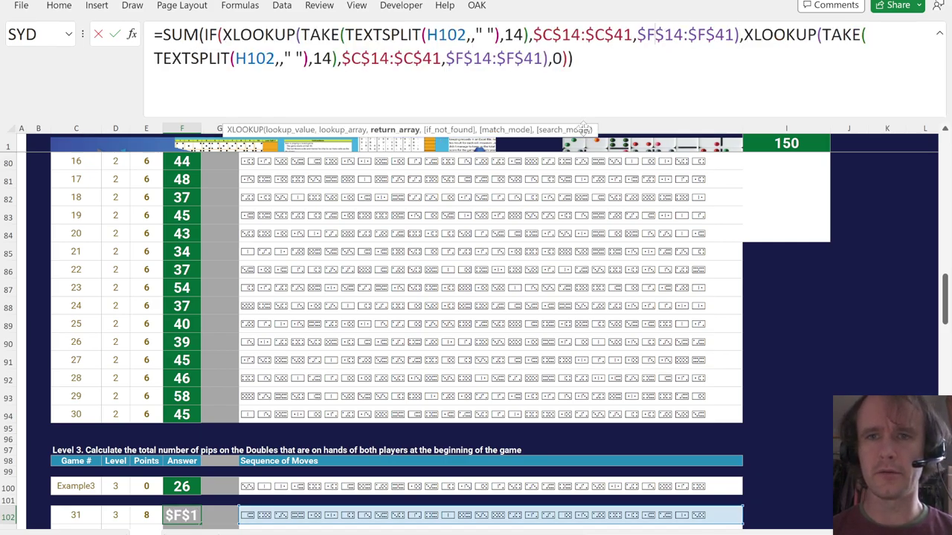
scroll(503, 253, "up", 20)
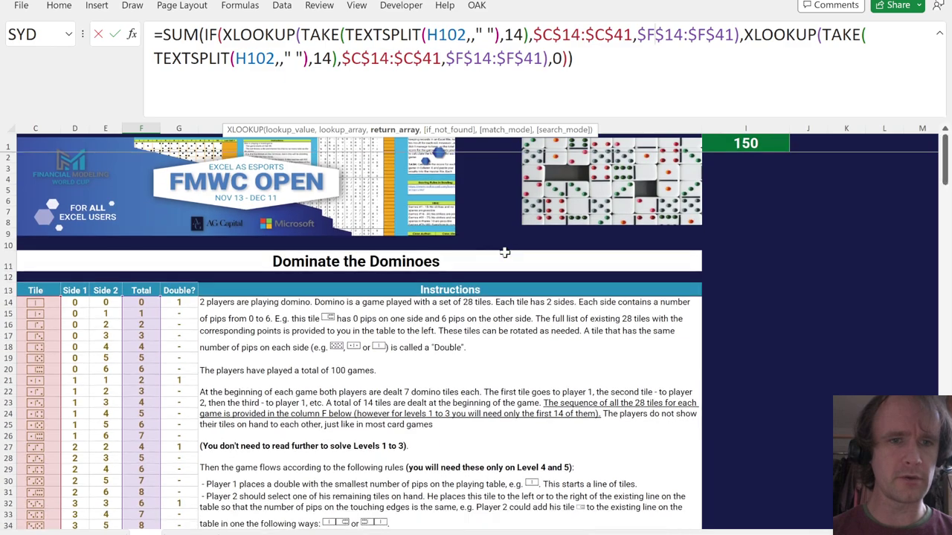
key("BackSpace")
type("g")
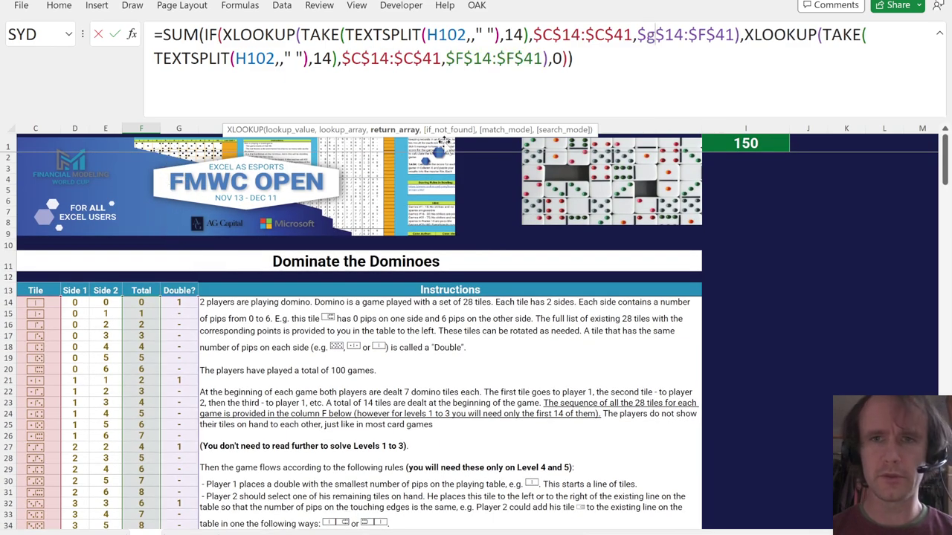
left_click(699, 33)
key("BackSpace")
type("g")
left_click(740, 34)
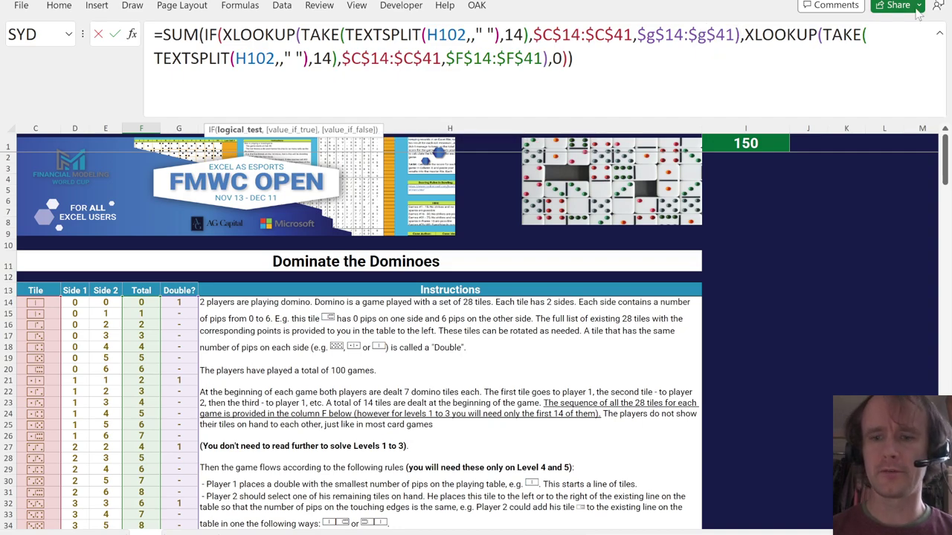
type("=1")
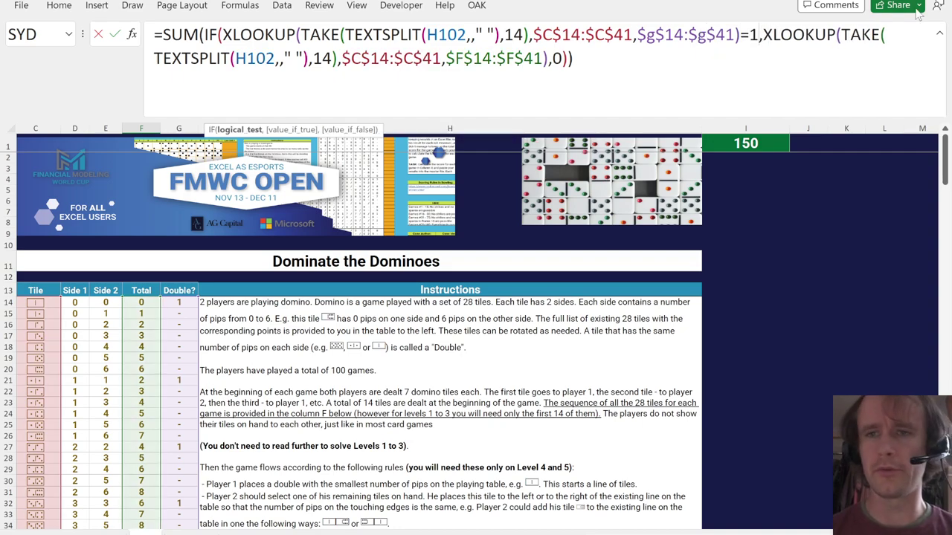
key("BackSpace")
key("BackSpace")
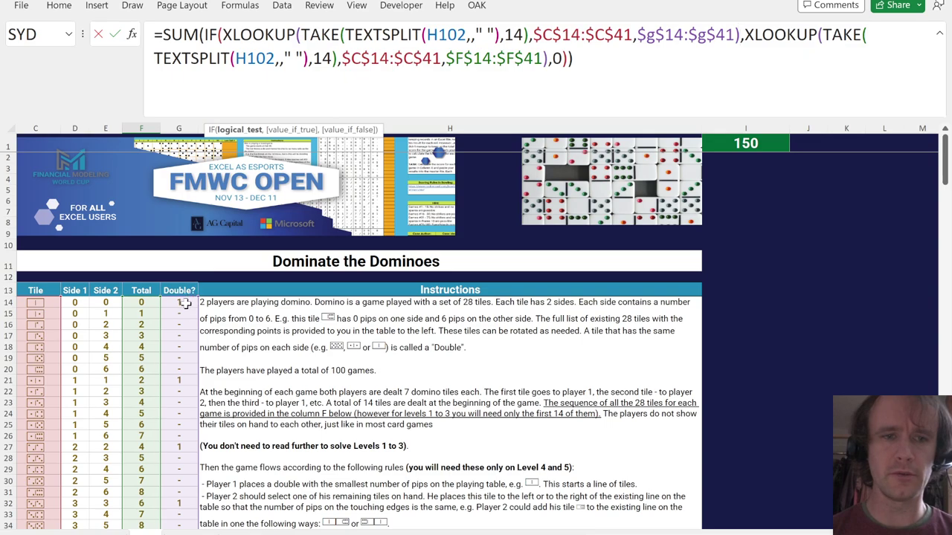
Commit the F102 formula and fill it down through F121 for games 31 to 50.
key("Return")
key("Left")
key("ctrl+Down")
key("Right")
key("ctrl+shift+Up")
key("ctrl+d")
key("Return")
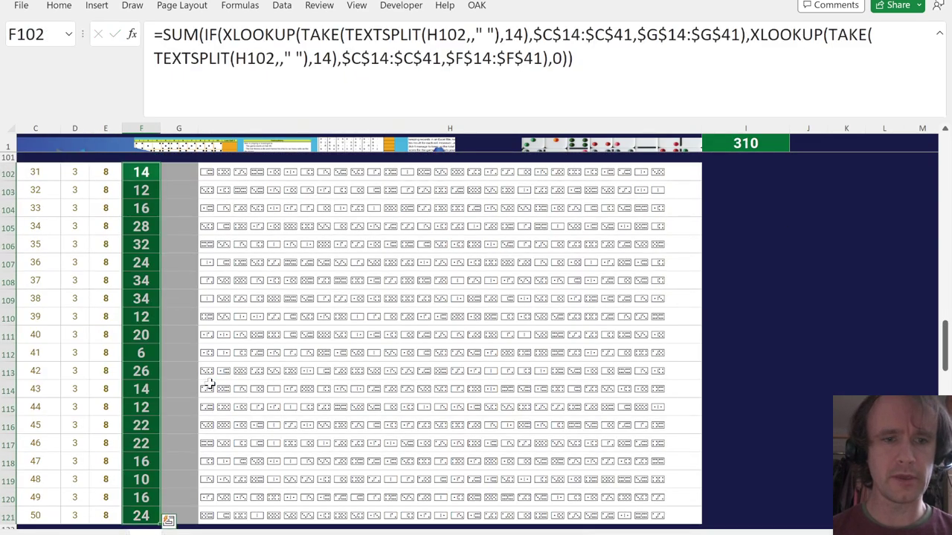
key("Home")
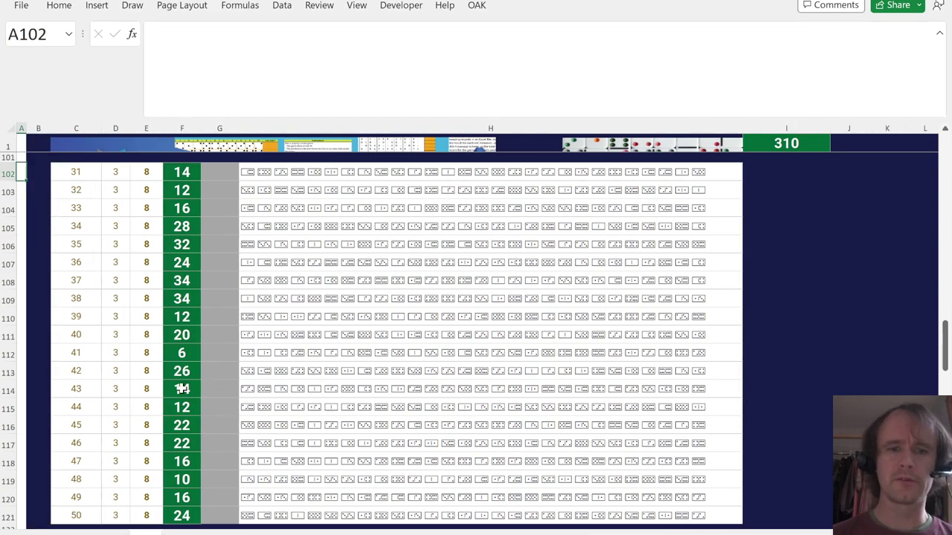
Add a new worksheet for Level 4 and enter Example4 in cell B2 as the game label.
scroll(298, 382, "down", 1)
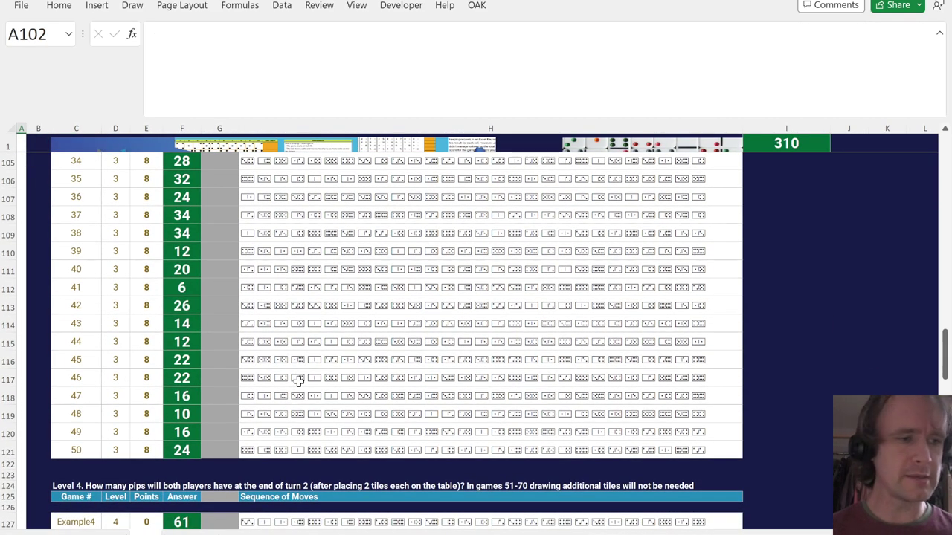
scroll(298, 351, "down", 2)
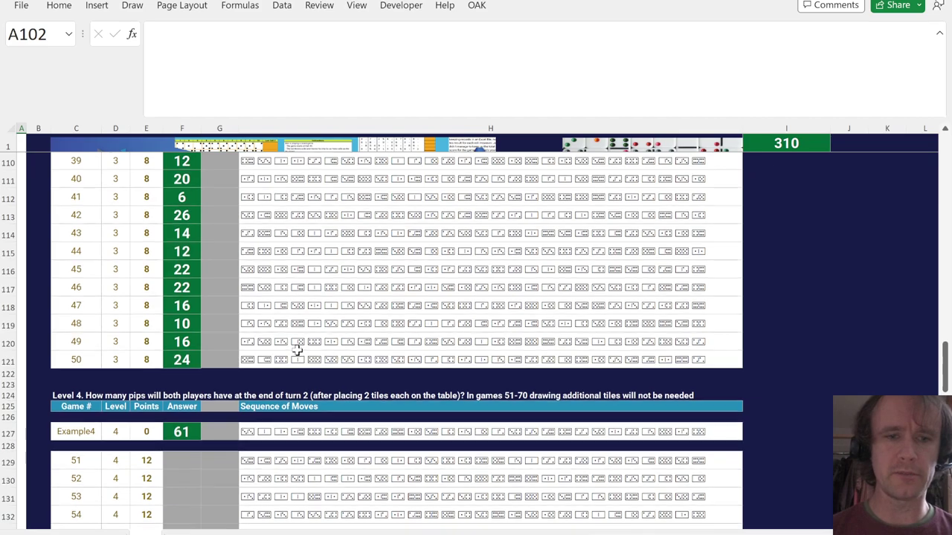
scroll(296, 350, "down", 1)
key("ctrl+n")
key("Down")
key("Right")
type("Example")
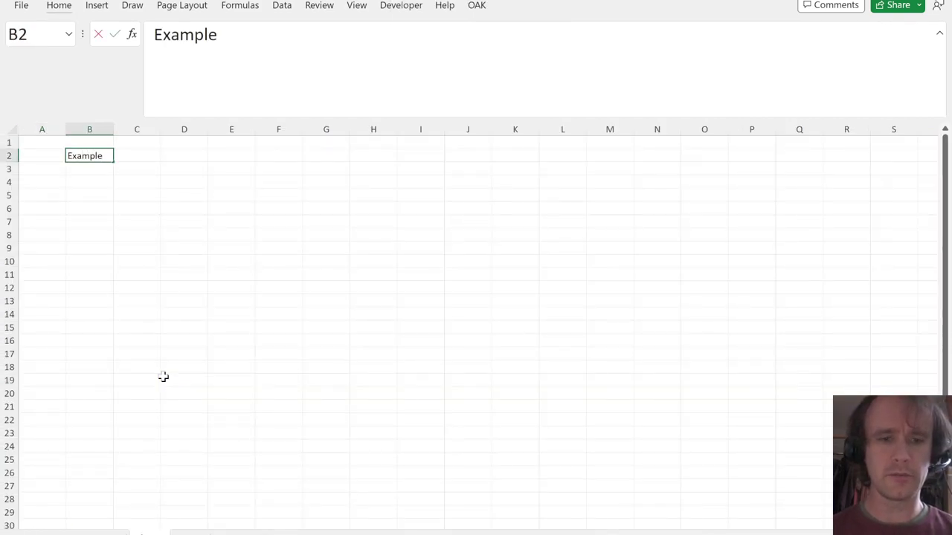
type("4")
key("Return")
key("Return")
key("Return")
type("=xl")
key("Tab")
key("Up")
key("Up")
key("Up")
type(",")
key("ctrl+Tab")
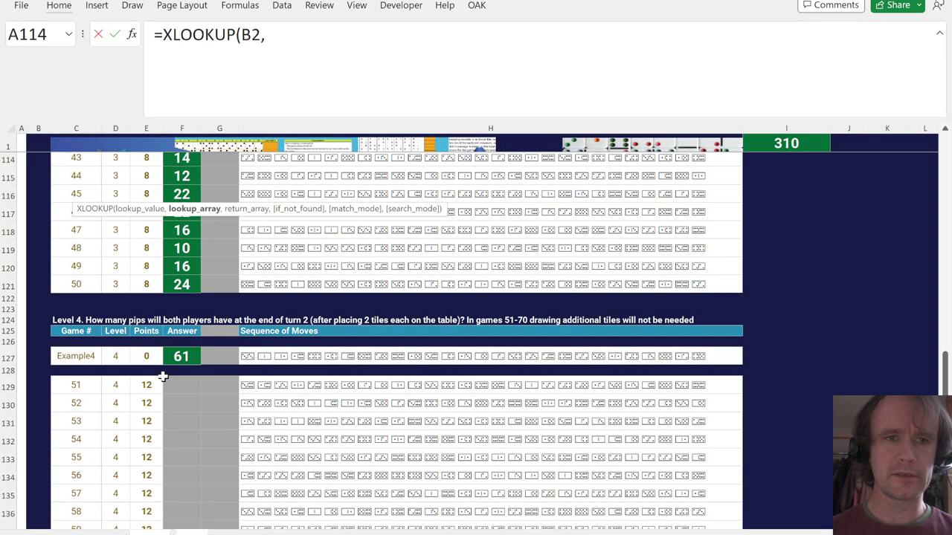
key("Escape")
key("Up")
key("Up")
key("Up")
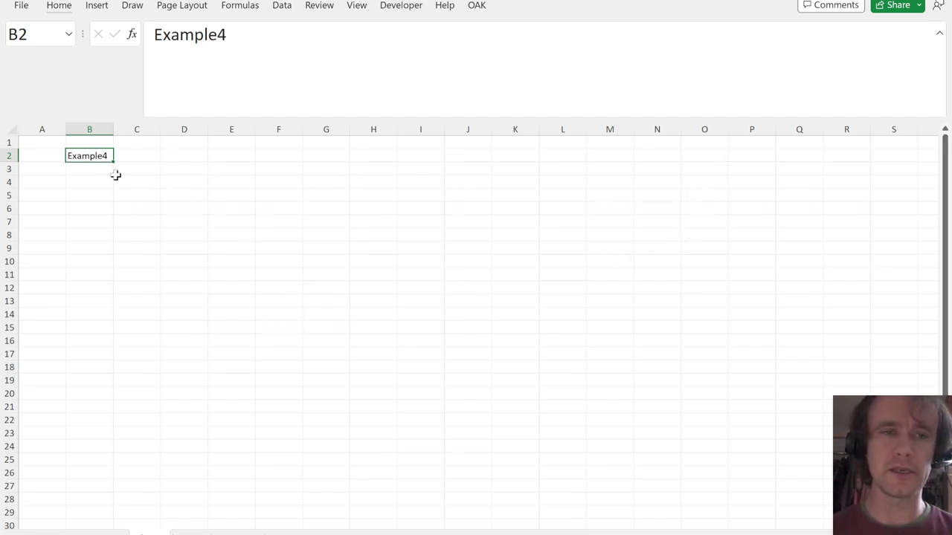
left_click_drag(90, 181, 619, 466)
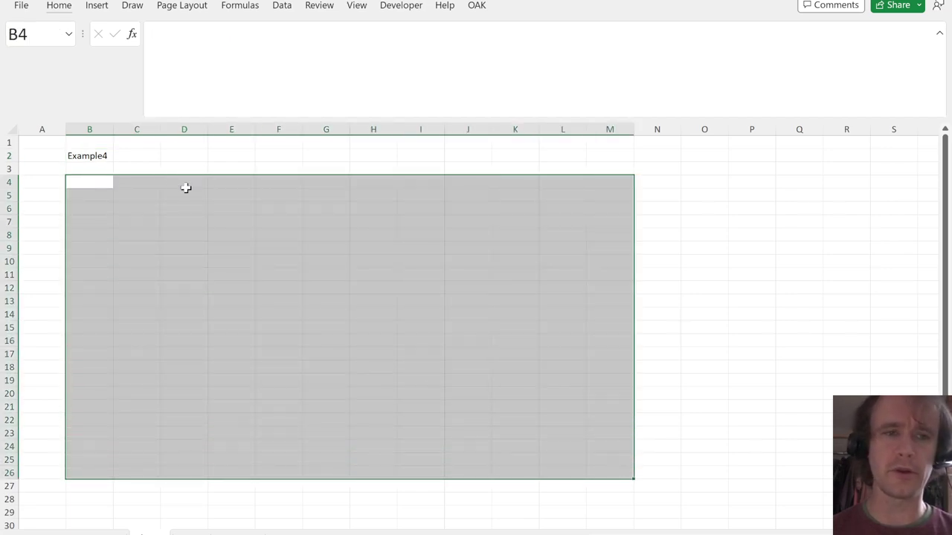
left_click(95, 158)
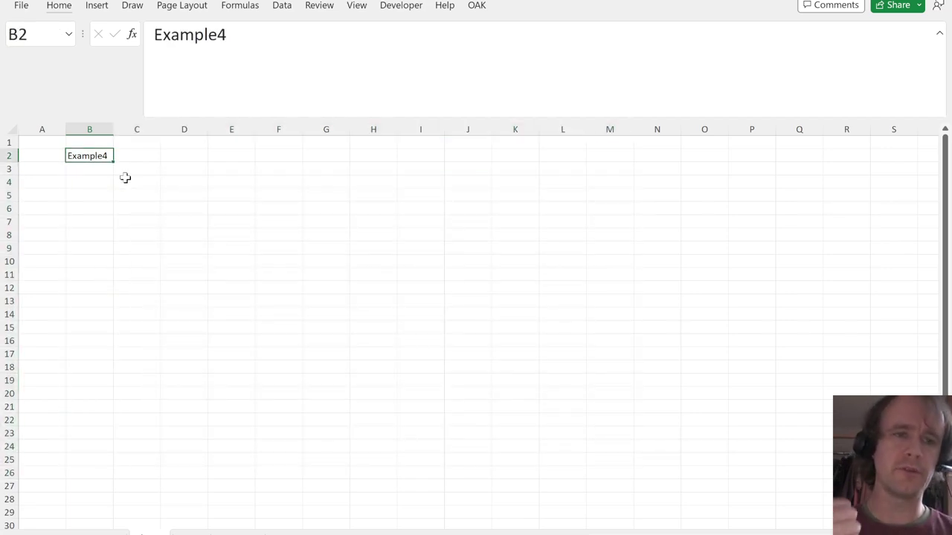
key("ctrl+Page_Up")
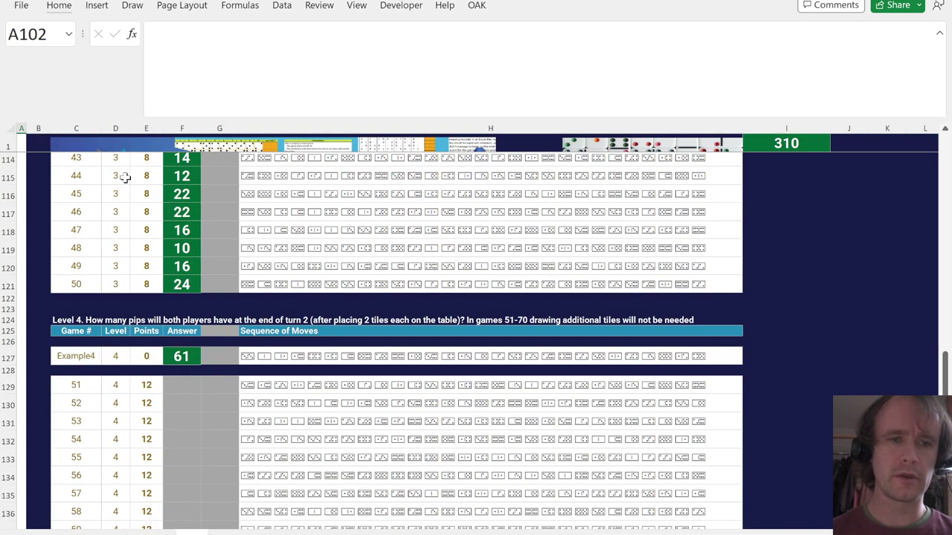
key("ctrl+Page_Down")
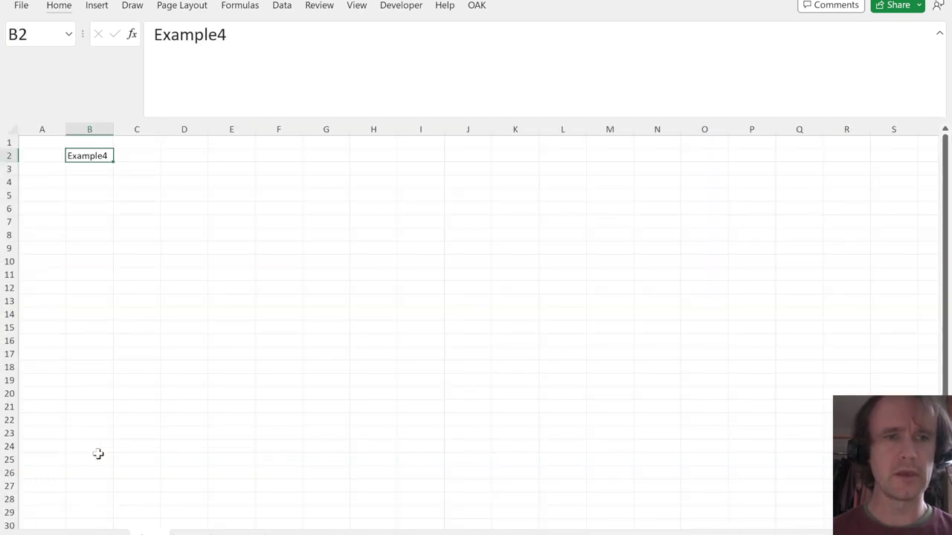
Enter =XLOOKUP(B2,Case!C:C,Case!H:H) in cell B5 to fetch the game's sequence of moves.
key("Down")
key("Down")
key("Down")
type("=XLOOKUP(")
key("Up")
key("Up")
key("Up")
type(",")
key("ctrl+Page_Up")
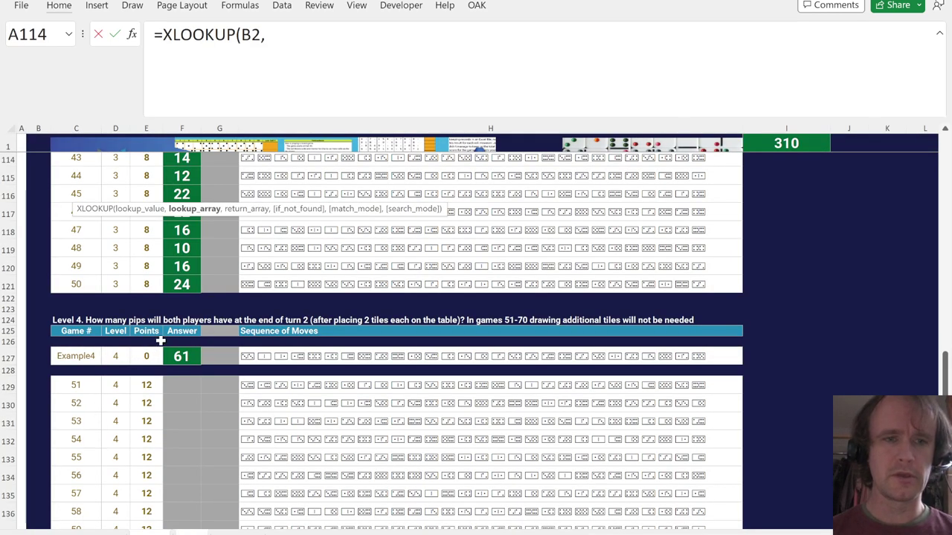
left_click(89, 387)
key("BackSpace")
key("BackSpace")
type(":C,")
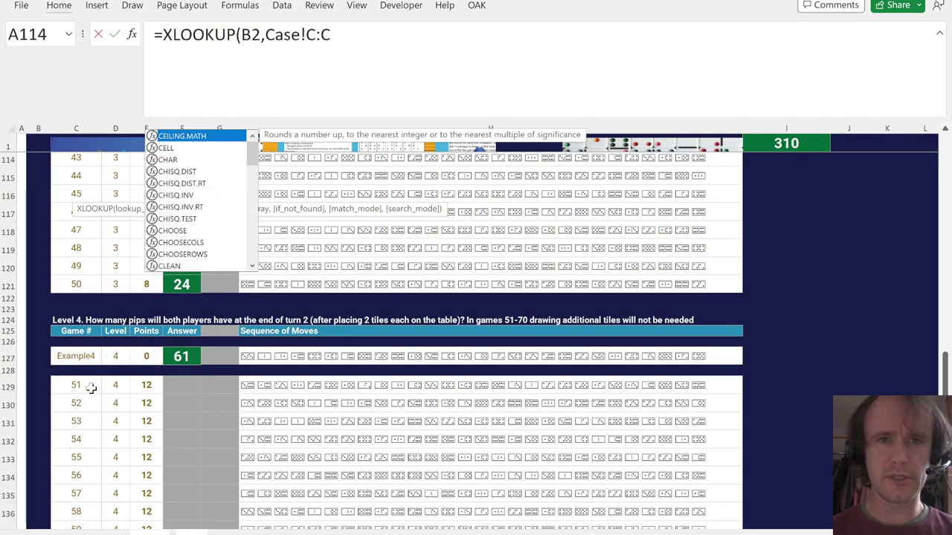
left_click(261, 357)
key("BackSpace")
key("BackSpace")
key("BackSpace")
type(":H")
key("Return")
key("Up")
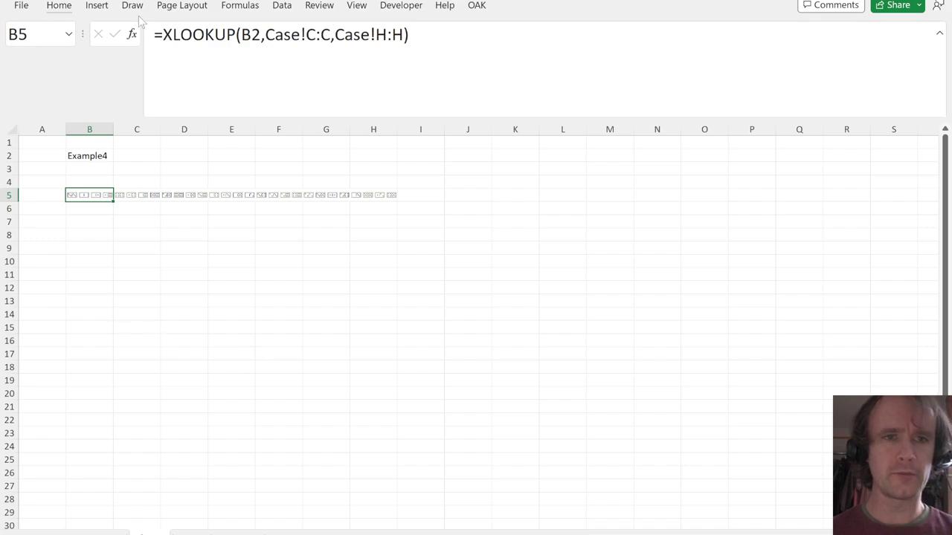
Wrap the B5 XLOOKUP in TEXTSPLIT with a space as row delimiter so each tile gets its own row.
left_click(159, 35)
type("tex")
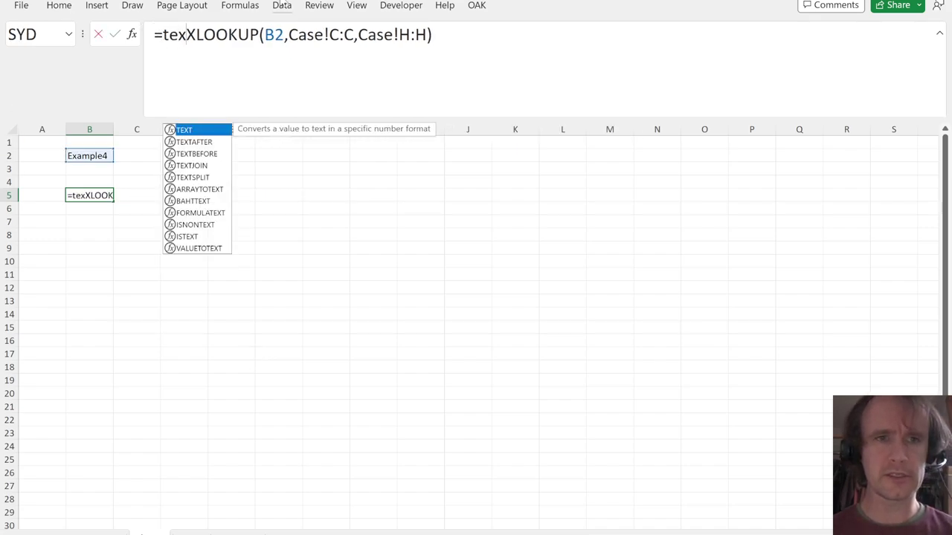
key("Down")
key("Down")
key("Down")
key("Down")
key("Tab")
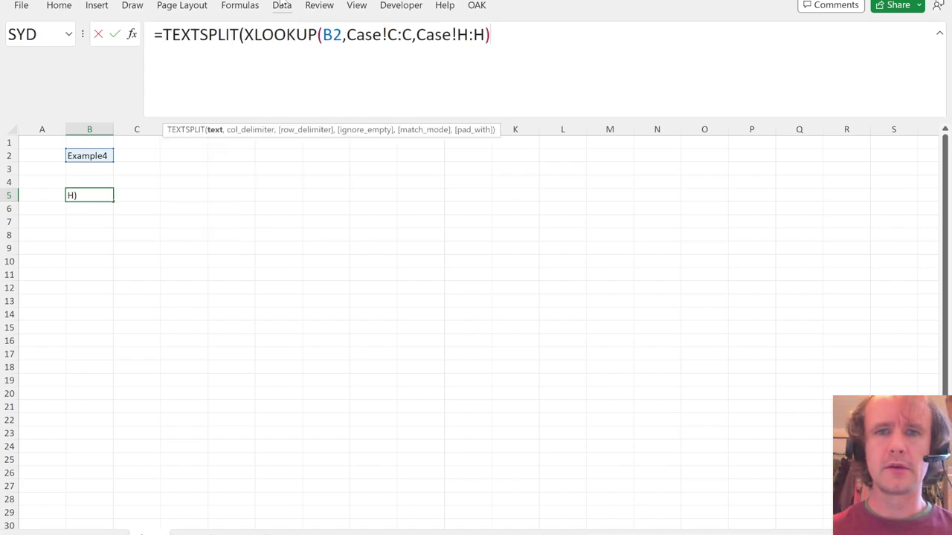
type("),,")
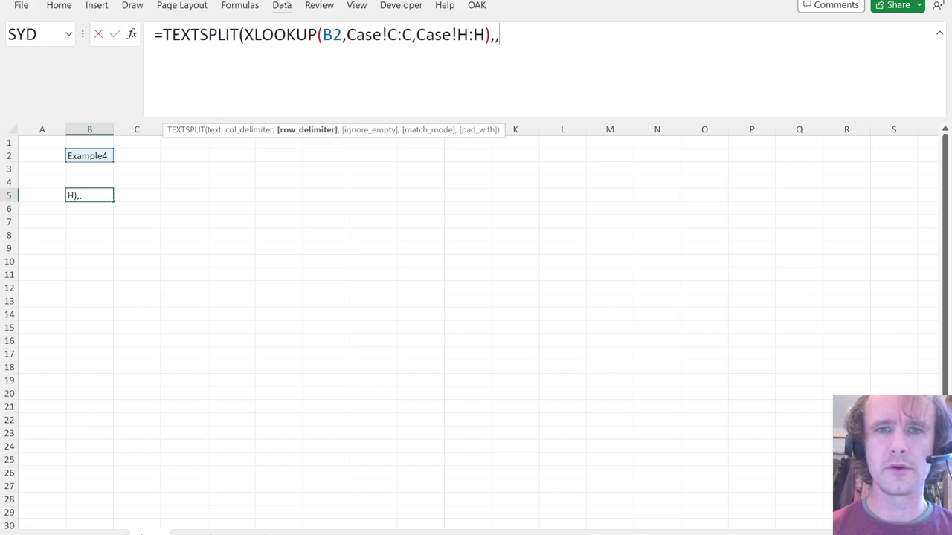
type("\" \")")
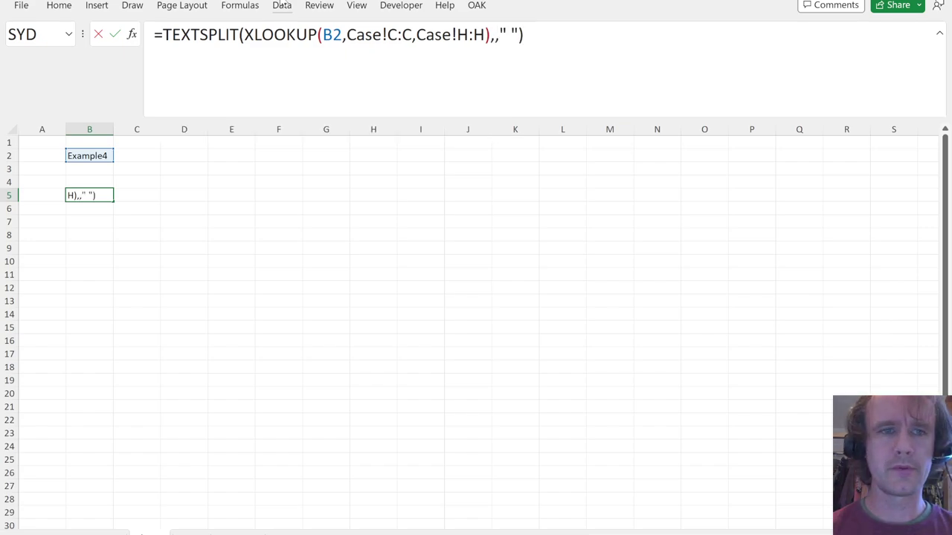
key("Return")
Number the tiles with =SEQUENCE(28) in cell A5.
key("Up")
key("Left")
type("=seq")
key("Tab")
type("28)")
key("Return")
Enter the headings # in A4 and Domino in B4 above the tile list.
key("Up")
key("Up")
type("#")
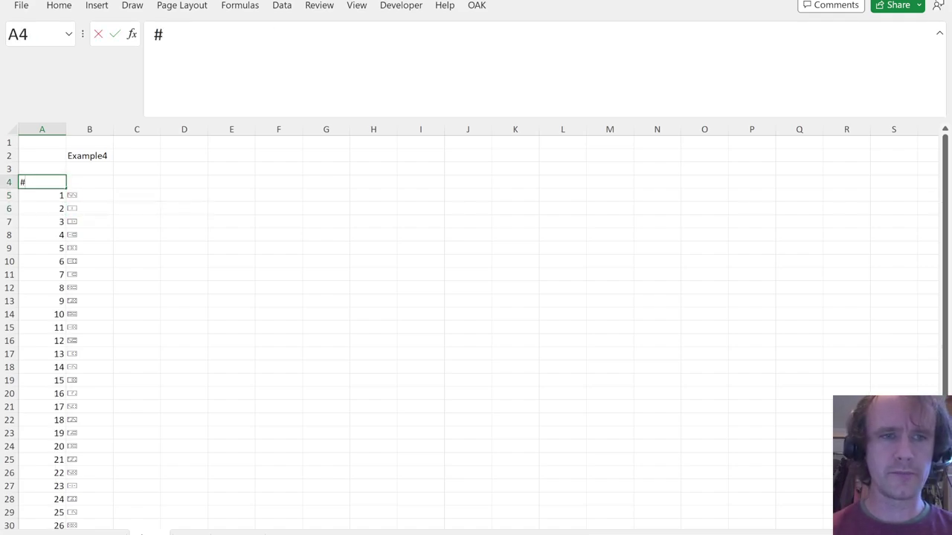
key("Tab")
type("Domino")
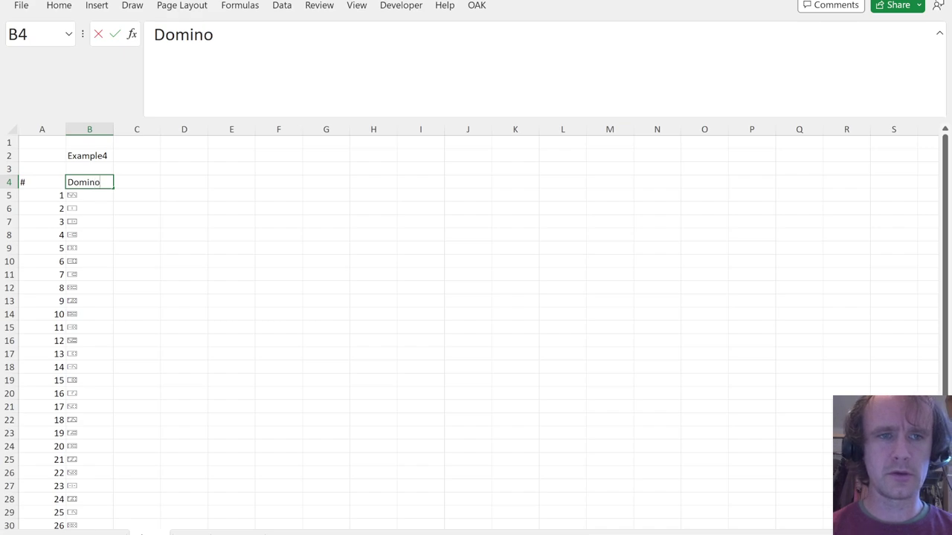
key("Tab")
Copy the headings Side 1, Side 2, Total and Double? from the Case sheet's D13:G13 and paste them as values starting at C4.
key("ctrl+Page_Up")
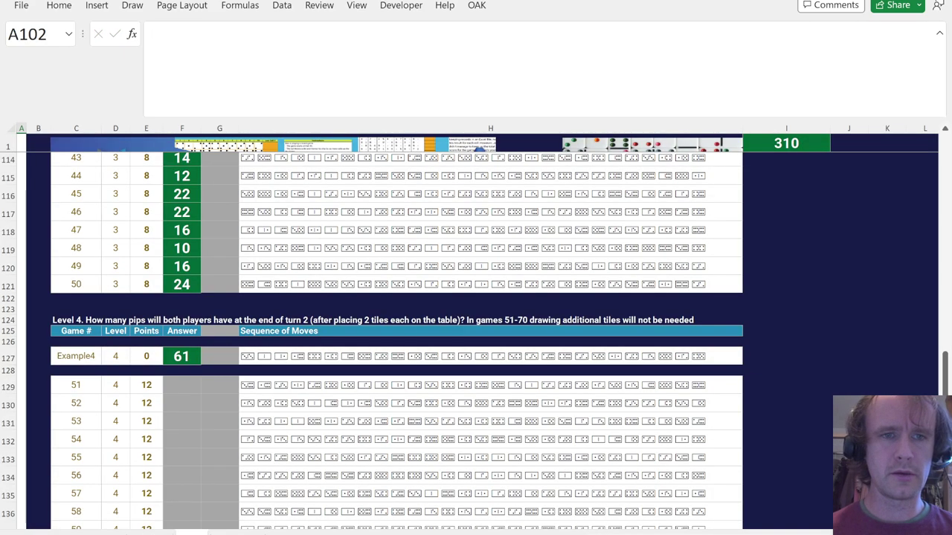
key("ctrl+Home")
key("Down")
key("Down")
key("Right")
key("Right")
key("Right")
key("Down")
key("Down")
key("Down")
key("Down")
key("Down")
key("Down")
key("Down")
key("Down")
key("Down")
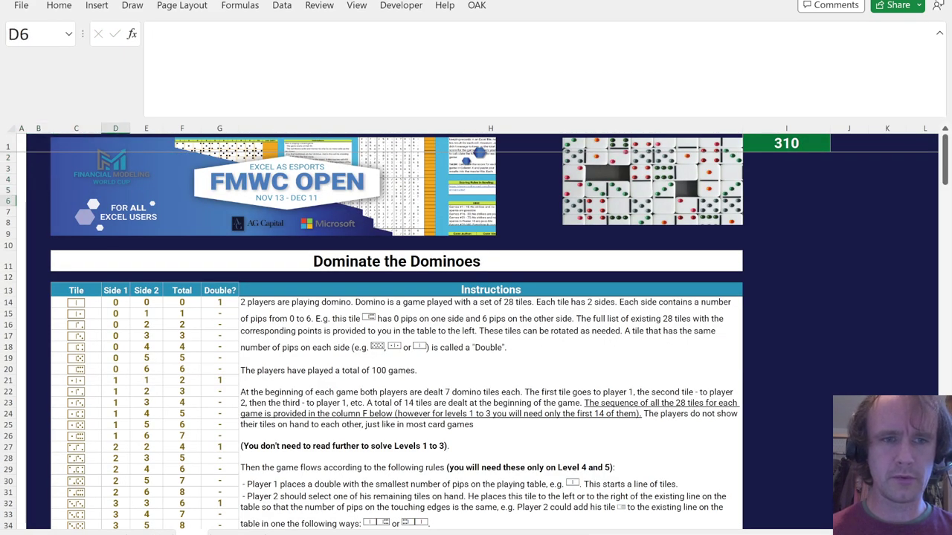
key("shift+Right")
key("shift+Right")
key("shift+Right")
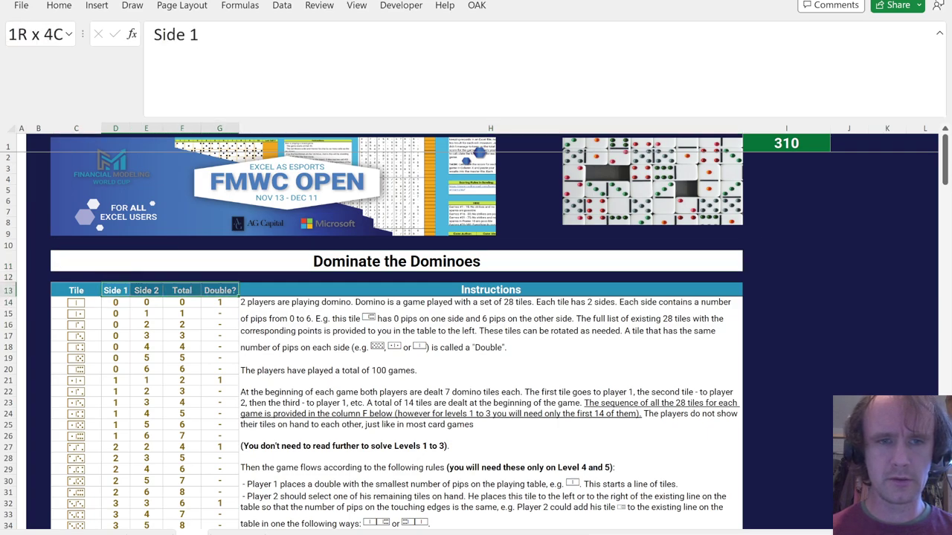
key("ctrl+c")
key("ctrl+Page_Down")
key("ctrl+alt+v")
key("v")
key("Return")
Enter =XLOOKUP($B5#,Case!D$14:D$41) in C5 to look up the Side 1 values from the Case sheet.
key("Down")
type("=xl")
key("Tab")
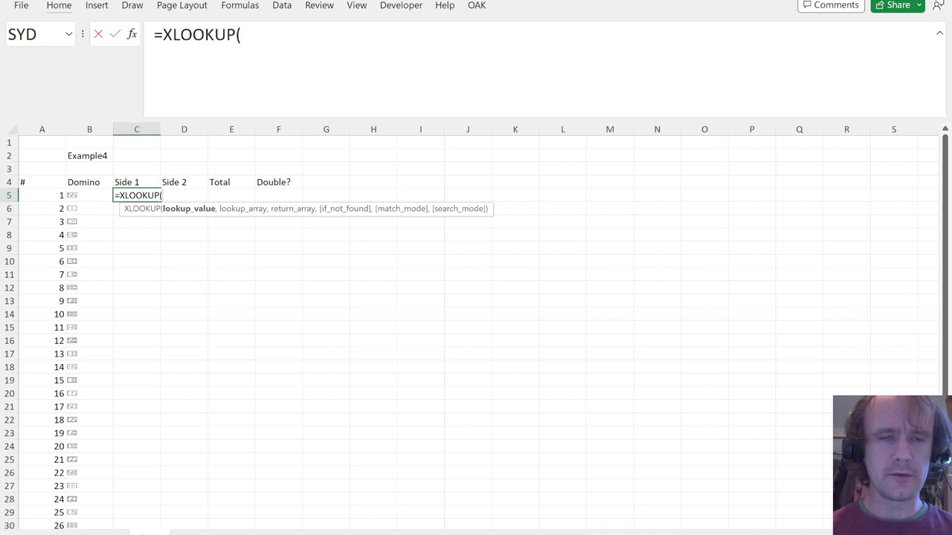
key("Left")
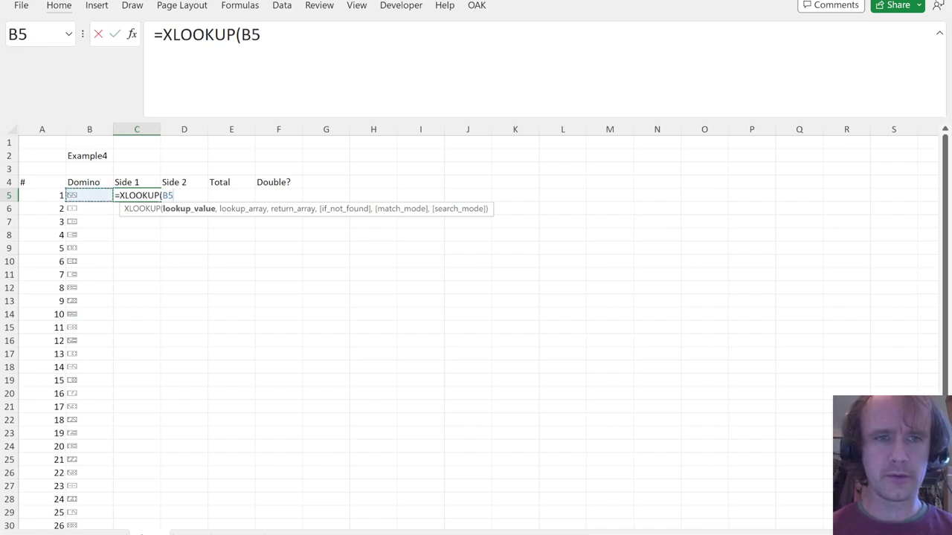
key("F4")
key("F4")
key("F4")
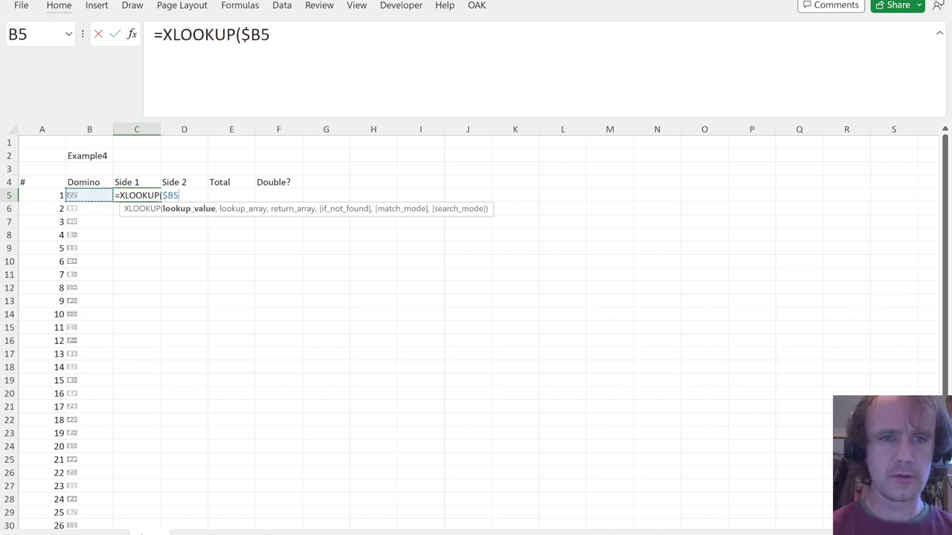
type("#,")
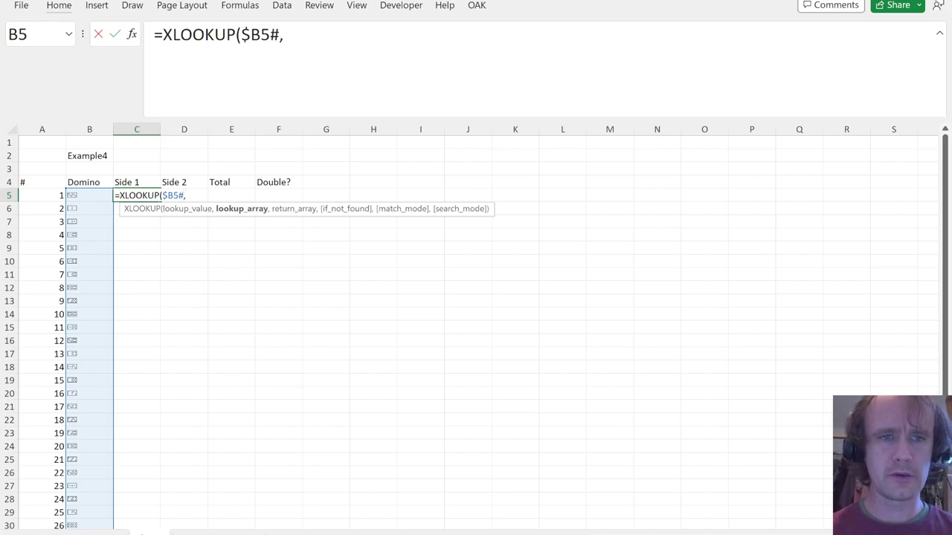
key("ctrl+Page_Up")
left_click(94, 302)
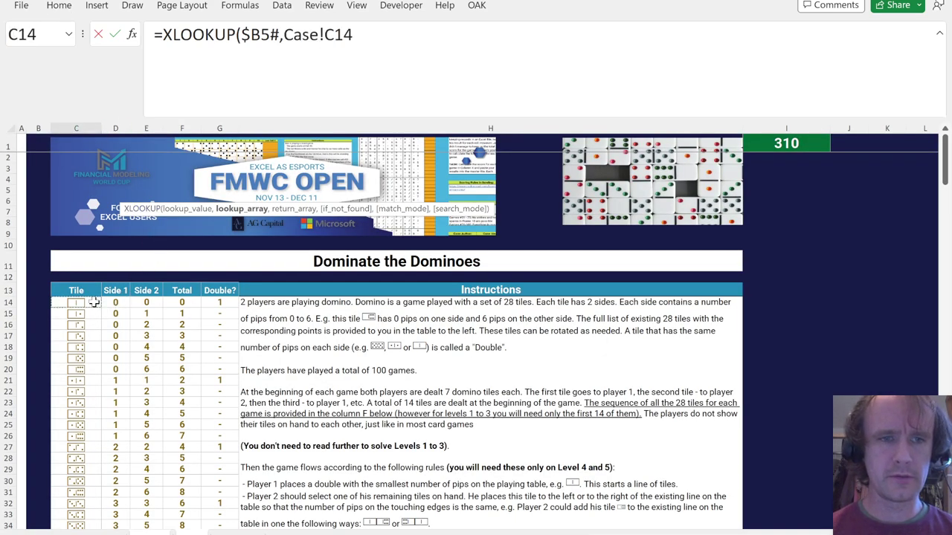
key("ctrl+shift+Down")
key("F4")
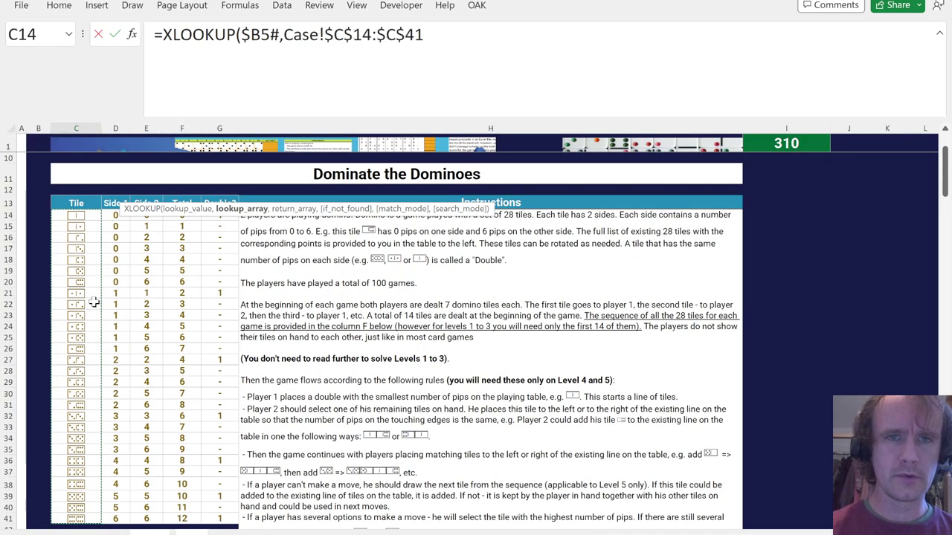
left_click(114, 216)
key("ctrl+shift+Down")
key("F4")
key("F4")
type(")")
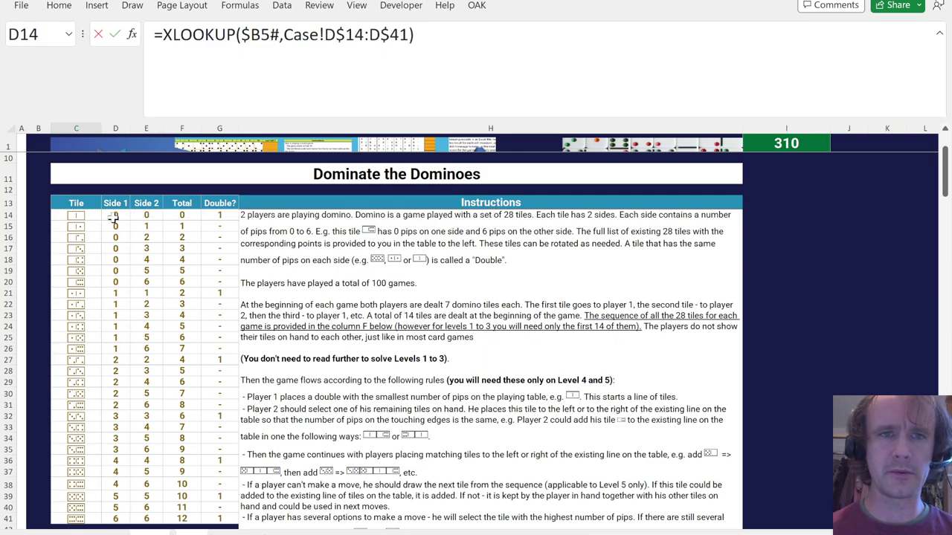
key("Return")
key("Return")
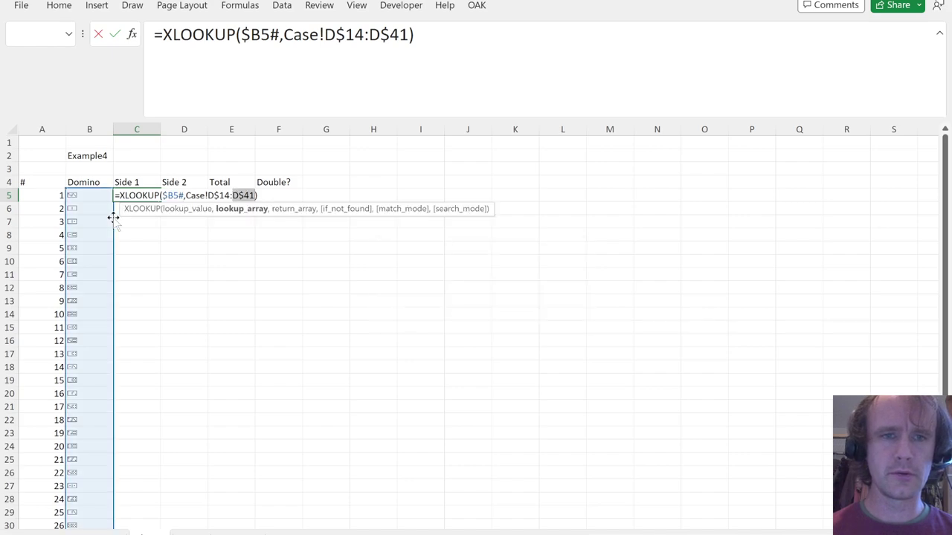
Insert Case!$C$14:$C$41 as the lookup array in the C5 XLOOKUP, before the return range.
left_click(185, 195)
type(",")
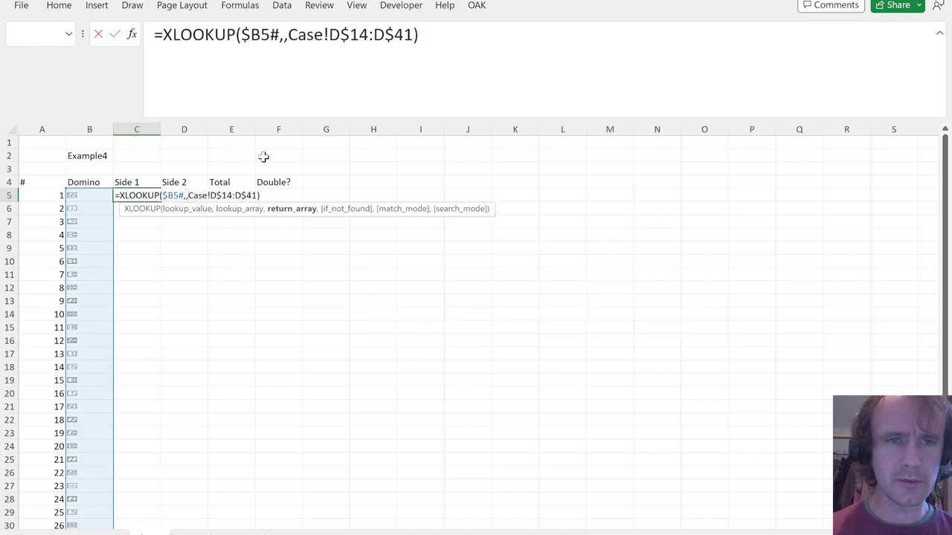
key("ctrl+Page_Down")
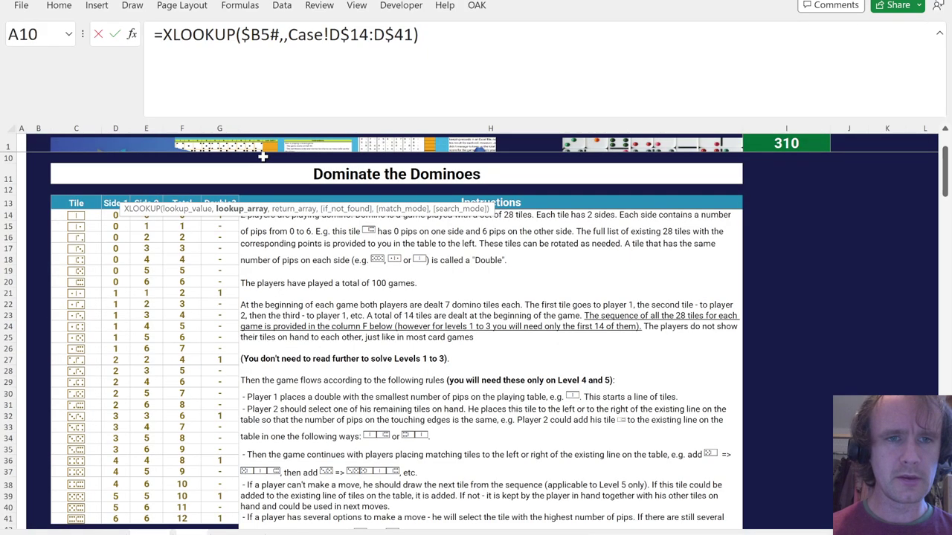
left_click(98, 216)
key("ctrl+shift+Down")
key("F4")
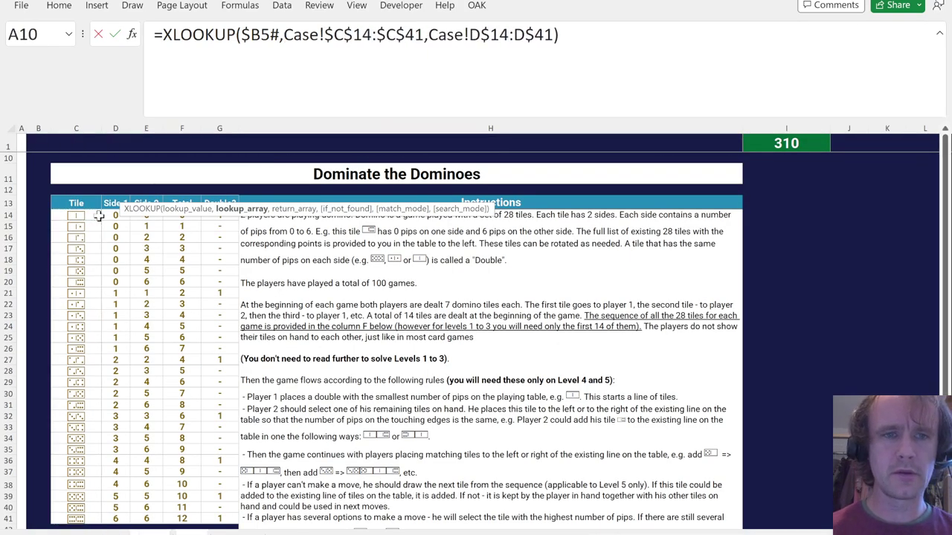
key("ctrl+Return")
Copy the C5 lookup formula across to D5:F5 to fill Side 2, Total and Double?
key("shift+Right")
key("shift+Right")
key("shift+Right")
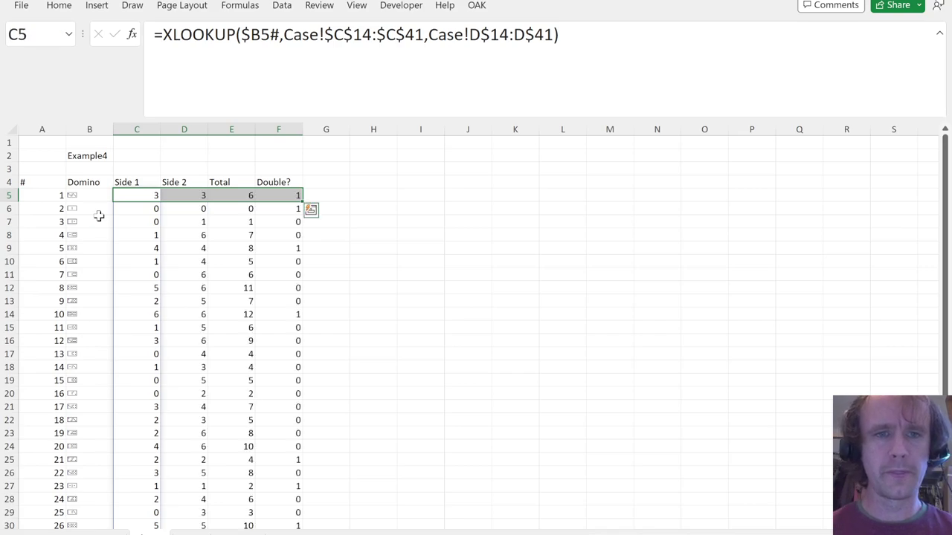
key("ctrl+r")
key("Right")
key("Right")
key("Right")
key("Right")
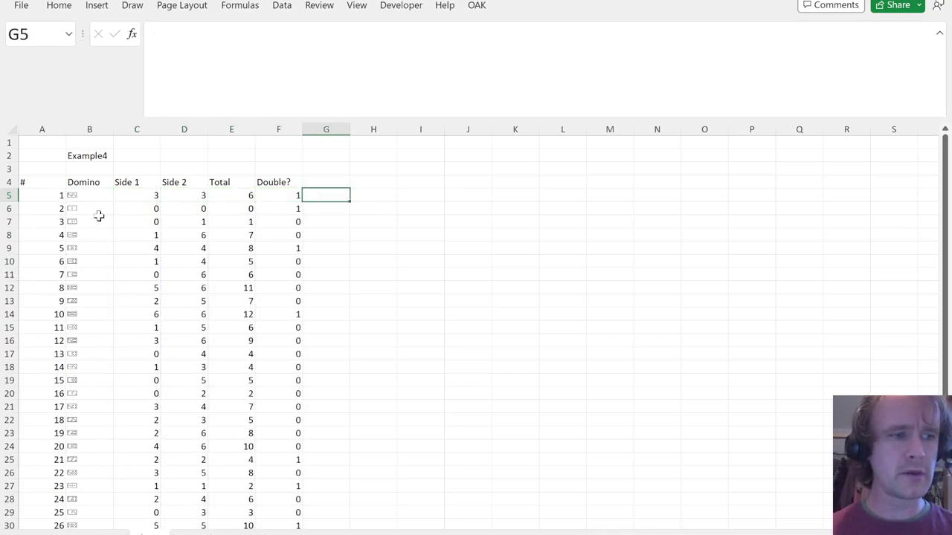
Insert five blank rows above the heading row so the tile table's headings sit in row 9.
key("Left")
key("Up")
key("Right")
key("ctrl+shift+Up")
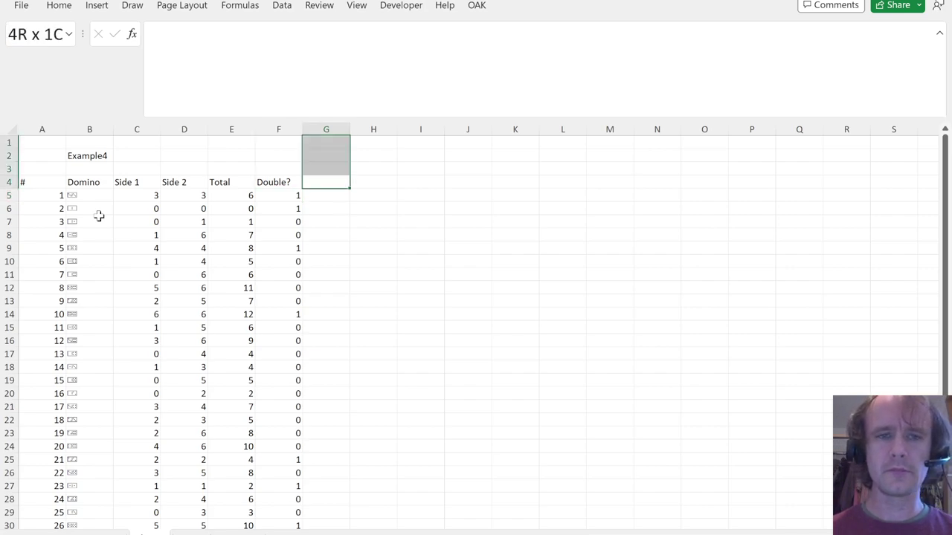
key("shift+Down")
key("shift+Down")
key("shift+Down")
key("shift+Down")
key("shift+Down")
key("shift+Down")
key("shift+Down")
key("alt")
key("h")
key("i")
key("r")
Enter the heading Initial in G9 with the player numbers 1 and 2 beneath it in G10:G11.
key("Left")
key("Down")
key("Down")
key("Right")
key("Down")
key("Down")
key("Down")
type("Initial")
key("Return")
key("Down")
type("2")
key("Return")
Copy the 1, 2 pattern from G10:G11 down through G23 to deal the first 14 tiles.
key("Up")
key("shift+Up")
key("ctrl+c")
key("Down")
key("shift+Down")
key("shift+Down")
key("shift+Down")
key("shift+Down")
key("shift+Down")
key("shift+Down")
key("shift+Down")
key("shift+Down")
key("shift+Down")
key("shift+Down")
key("shift+Down")
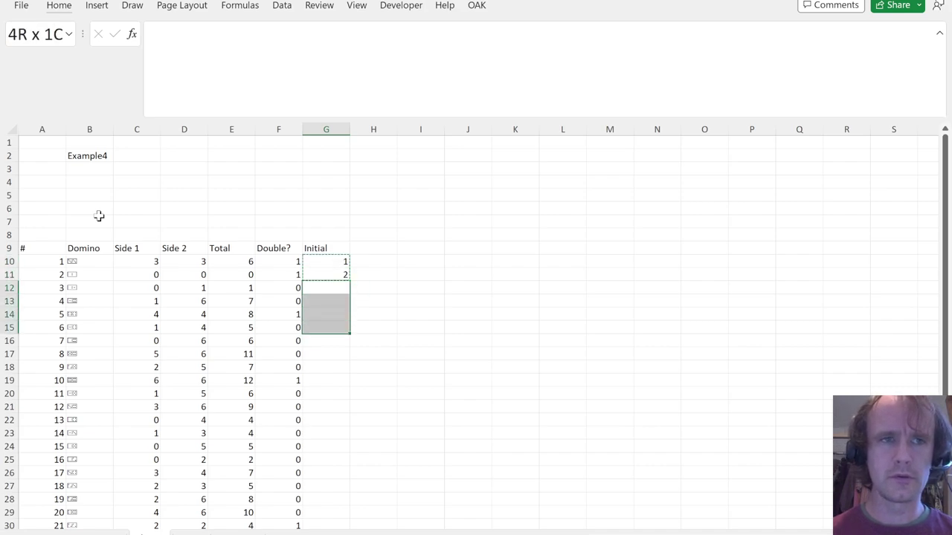
key("ctrl+v")
Fill the Initial column for tiles 15 to 28 with Draw, starting at G24.
key("Down")
key("ctrl+Down")
key("Down")
key("shift+Down")
key("shift+Down")
key("shift+Down")
key("shift+Down")
key("shift+Down")
key("shift+Down")
key("shift+Down")
key("shift+Down")
key("shift+Down")
key("shift+Down")
key("shift+Down")
key("shift+Down")
key("shift+Down")
key("shift+Down")
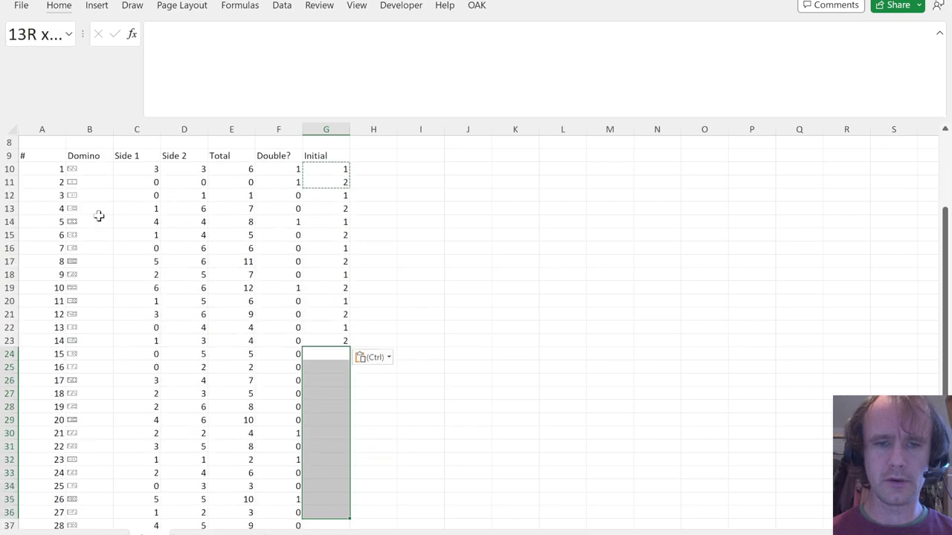
key("shift+Up")
type("Draw")
key("ctrl+Return")
key("ctrl+Up")
key("ctrl+Up")
key("ctrl+Down")
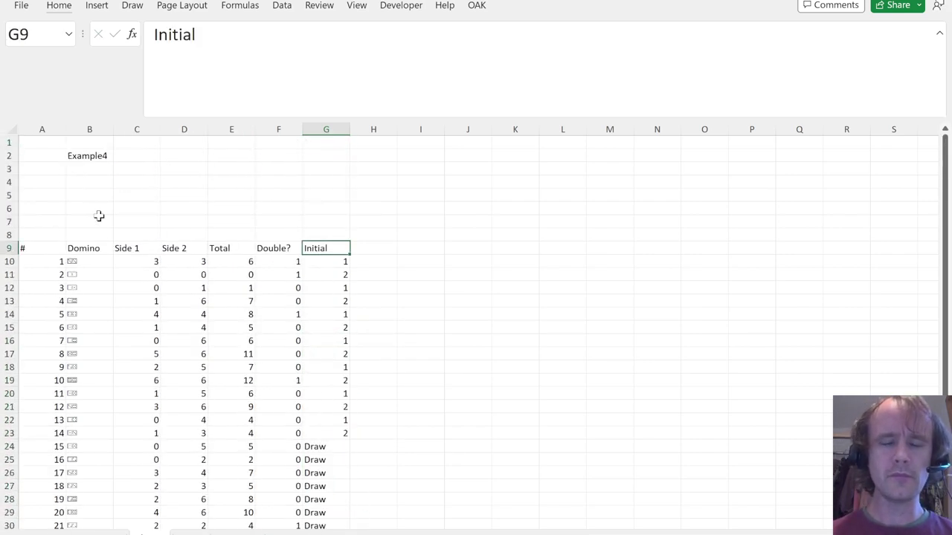
Enter the label Round in G2 and the round numbers 1 to 4 across H2:K2.
key("ctrl+Up")
key("Tab")
key("alt")
key("Return")
type("Round")
key("Return")
key("Up")
key("Right")
type("1")
key("Tab")
type("2")
key("Tab")
type("3")
key("Tab")
type("4")
key("Tab")
Extend the round number series across row 2 to 10 in Q2.
key("shift+Tab")
key("shift+Left")
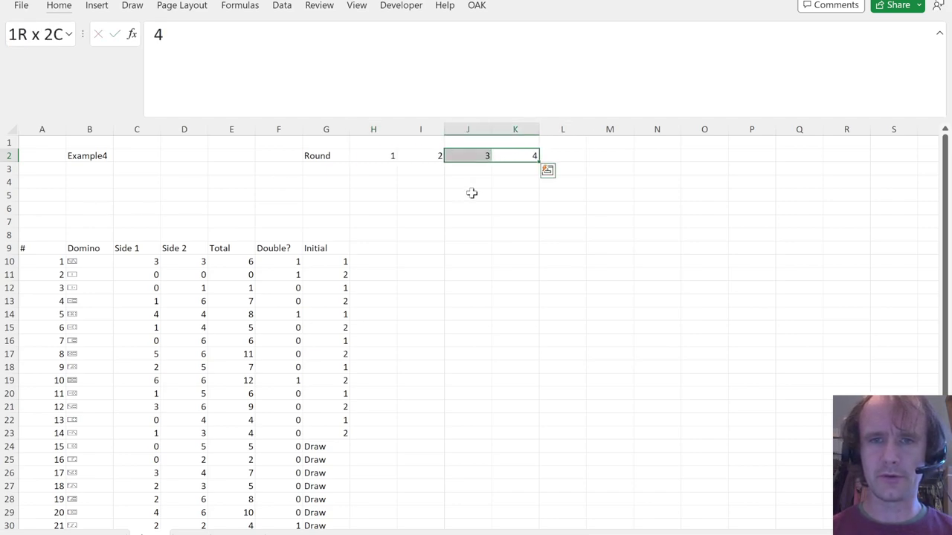
left_click_drag(539, 163, 809, 171)
key("Left")
key("Left")
key("Left")
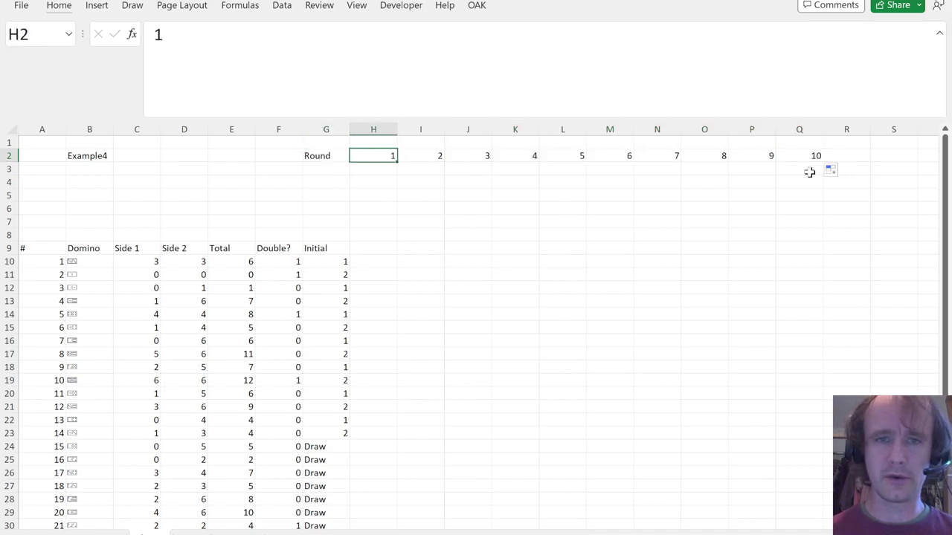
Enter the label Player in G3 below Round.
key("ctrl+Right")
key("ctrl+Left")
key("Down")
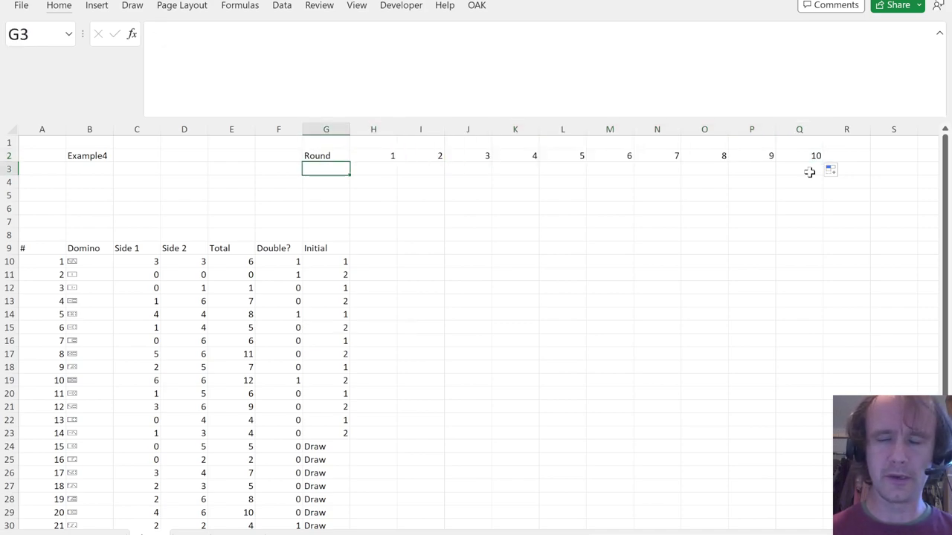
type("Player")
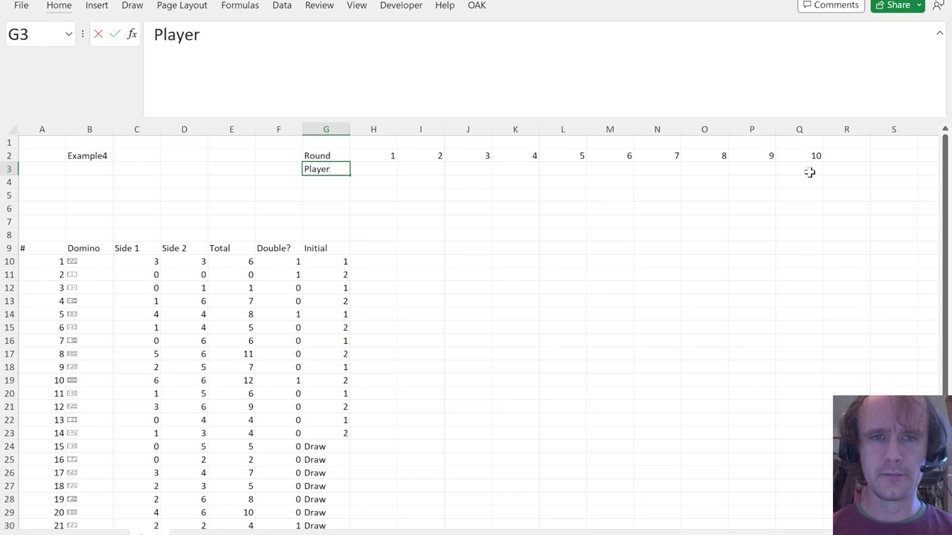
key("Tab")
Try to alternate the players across the rounds with =IF(ISODD(H2:Q2),1,2) in H3.
type("=if")
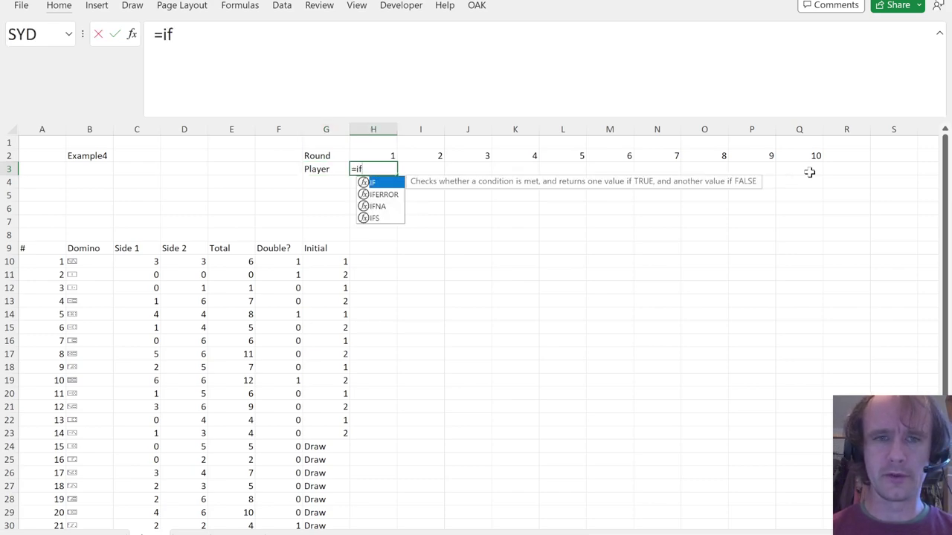
type("(isod")
key("Tab")
key("Up")
key("ctrl+shift+Right")
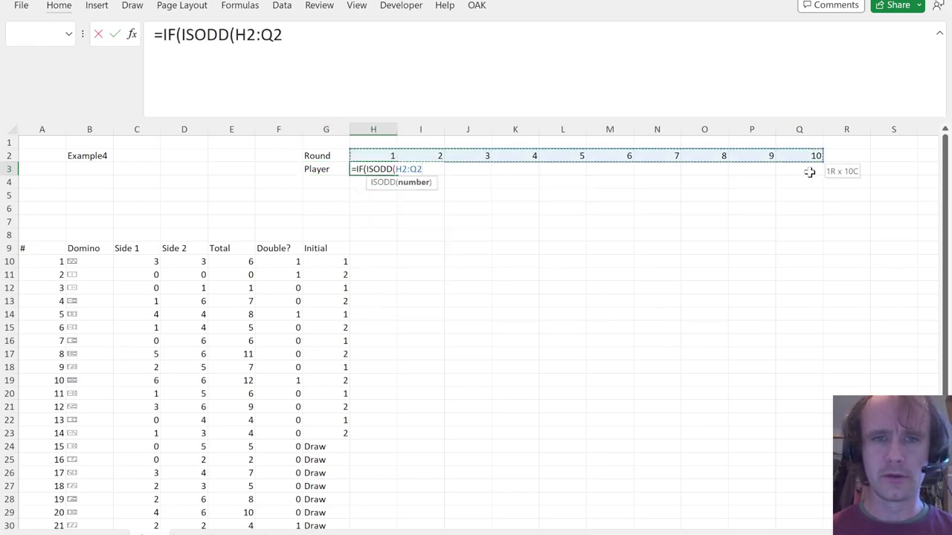
type("),1,2)")
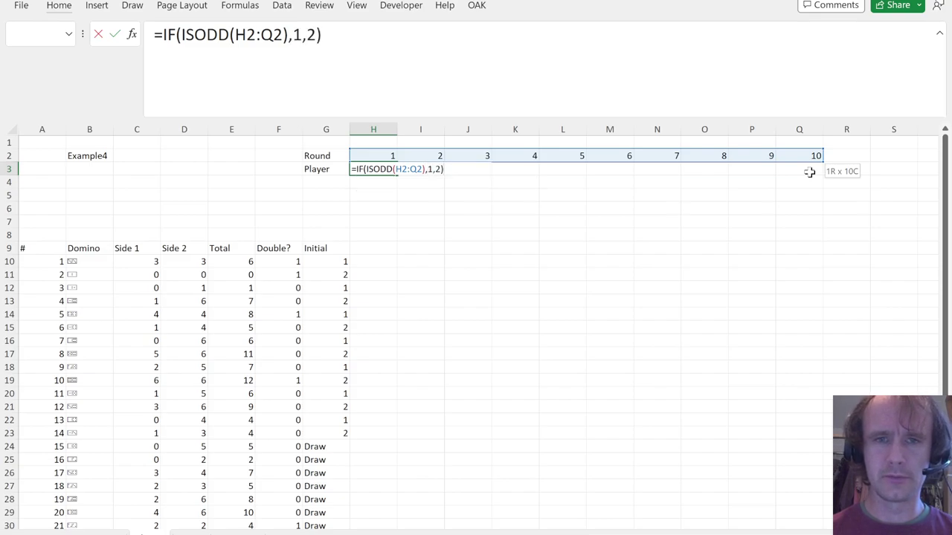
key("ctrl+Return")
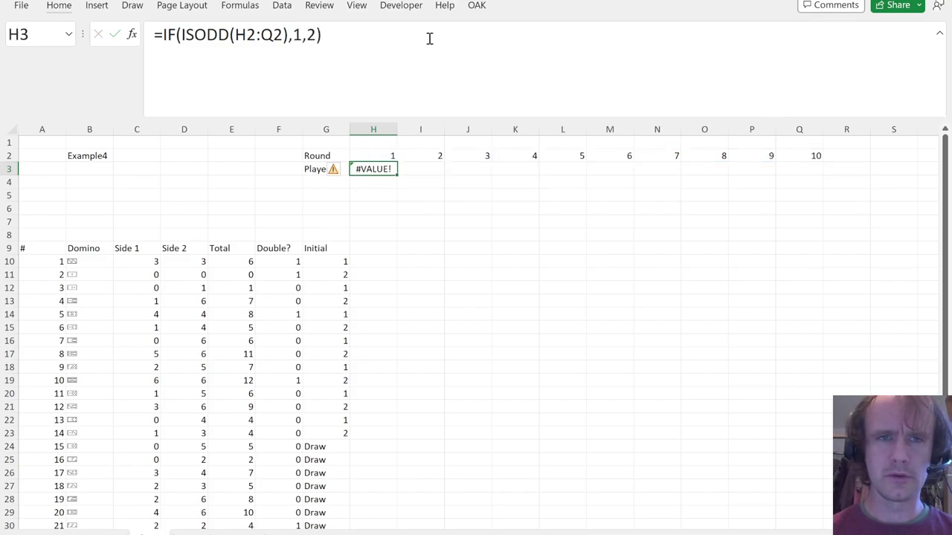
Reduce the H3 formula to =ISODD(H2:Q2) as a test and clear the cell.
left_click(311, 43)
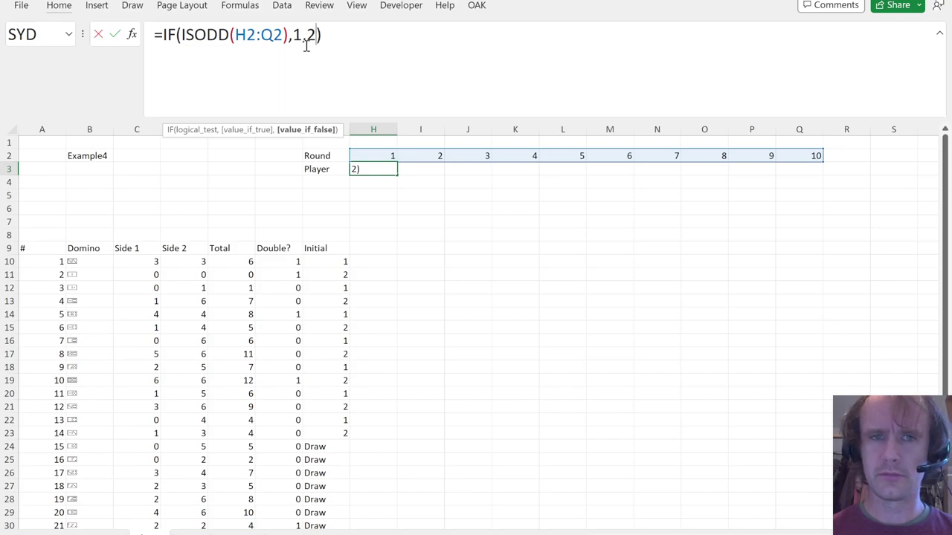
key("Return")
key("Up")
key("Right")
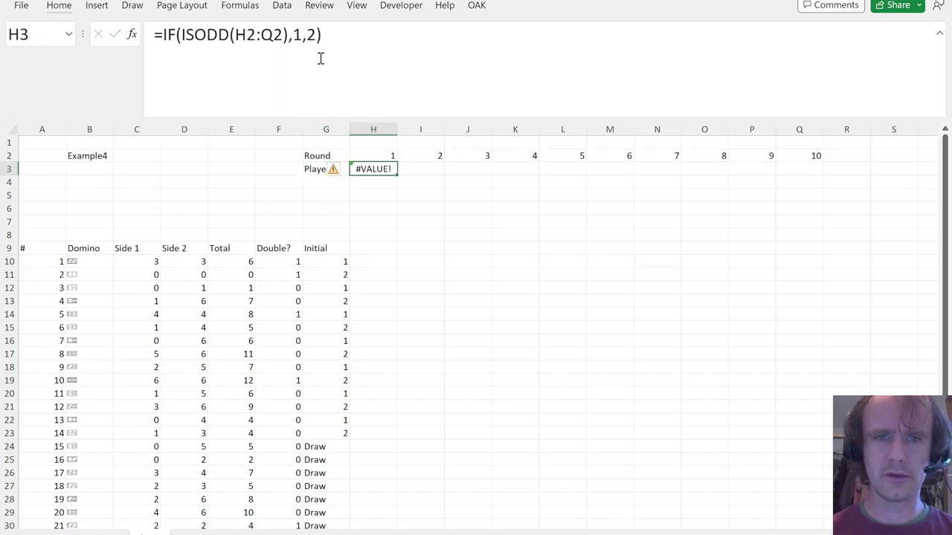
left_click_drag(290, 37, 365, 64)
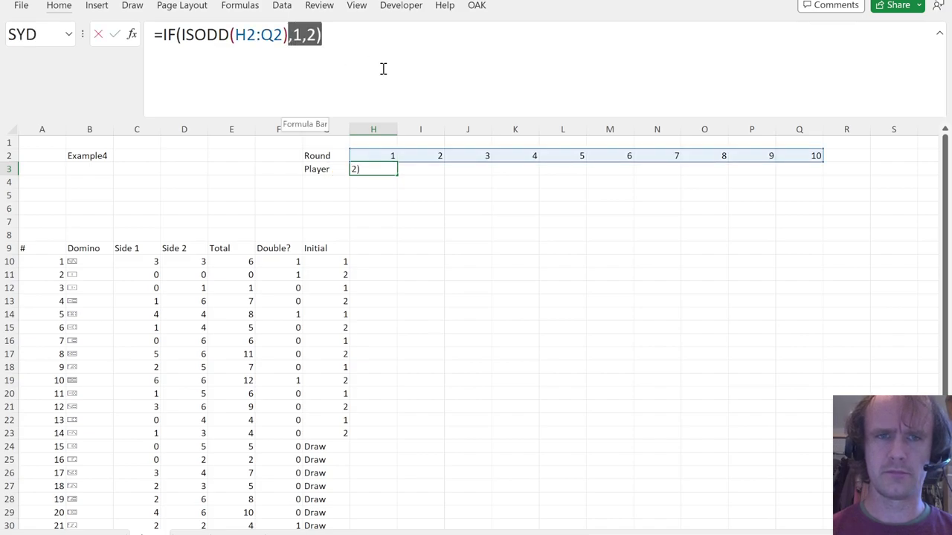
type("\\")
key("BackSpace")
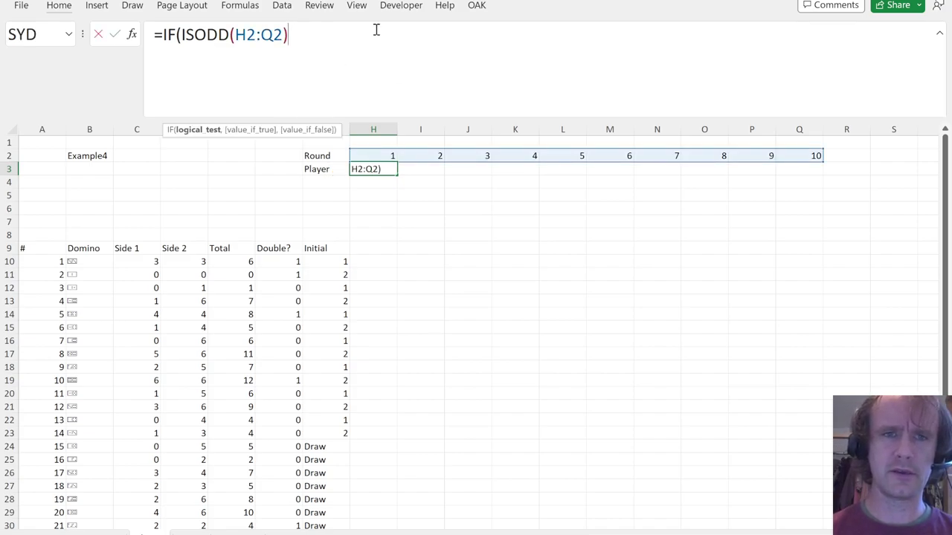
left_click(179, 36)
key("BackSpace")
key("BackSpace")
key("BackSpace")
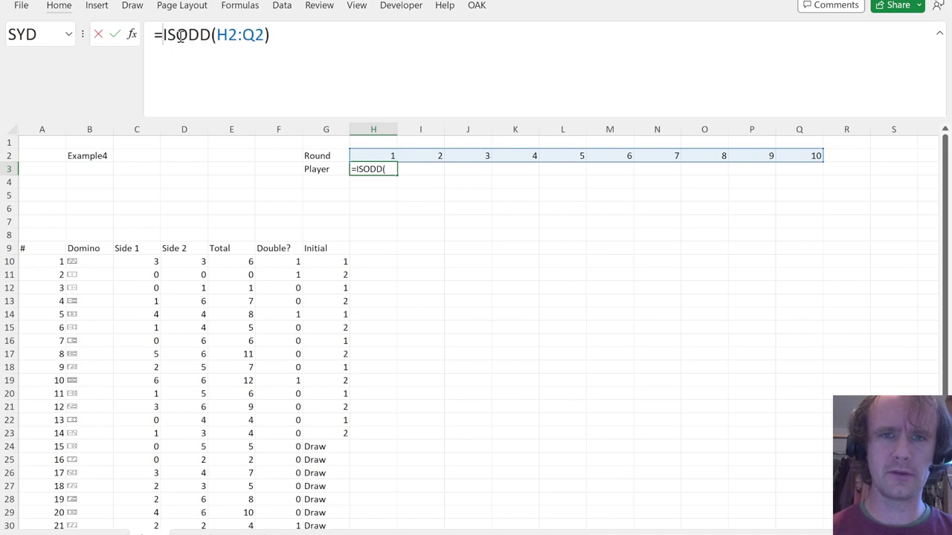
key("Return")
key("Up")
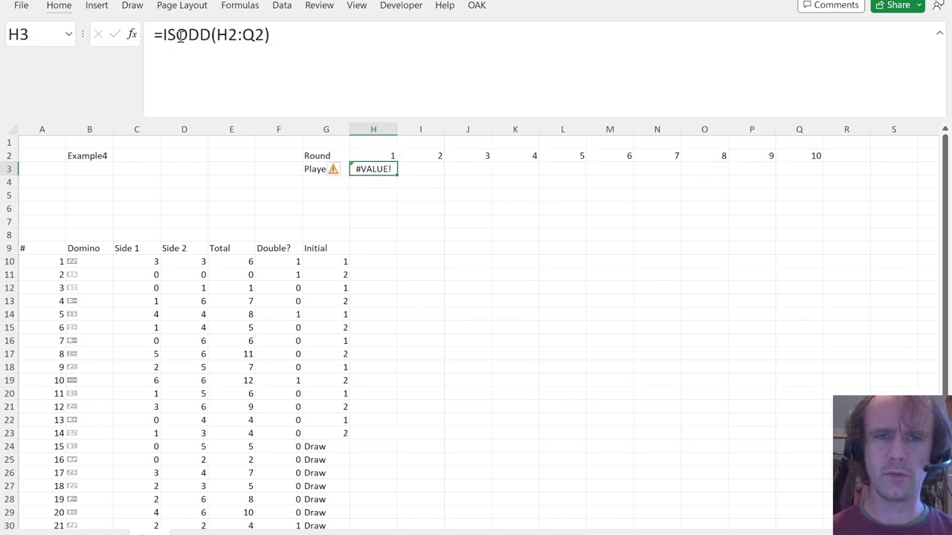
left_click(179, 35)
key("Escape")
key("Delete")
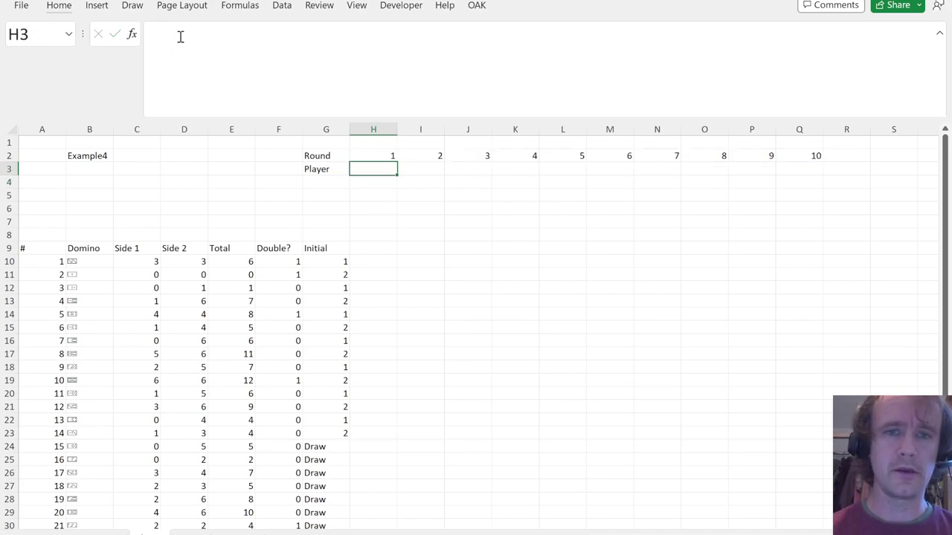
Set the round 1 player in H3 to 1 and enter =3-H3 in I3 for round 2.
type("1")
key("Tab")
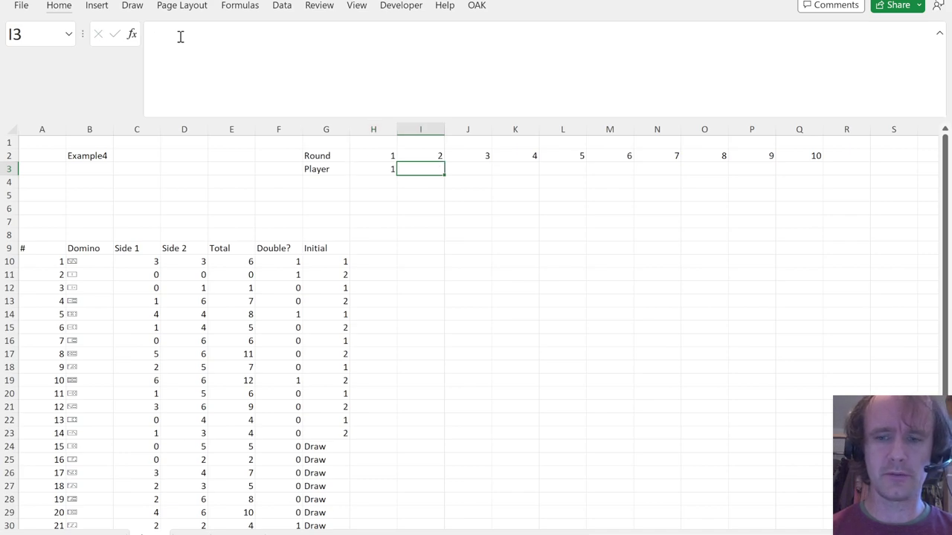
type("=3-")
key("Left")
key("ctrl+Return")
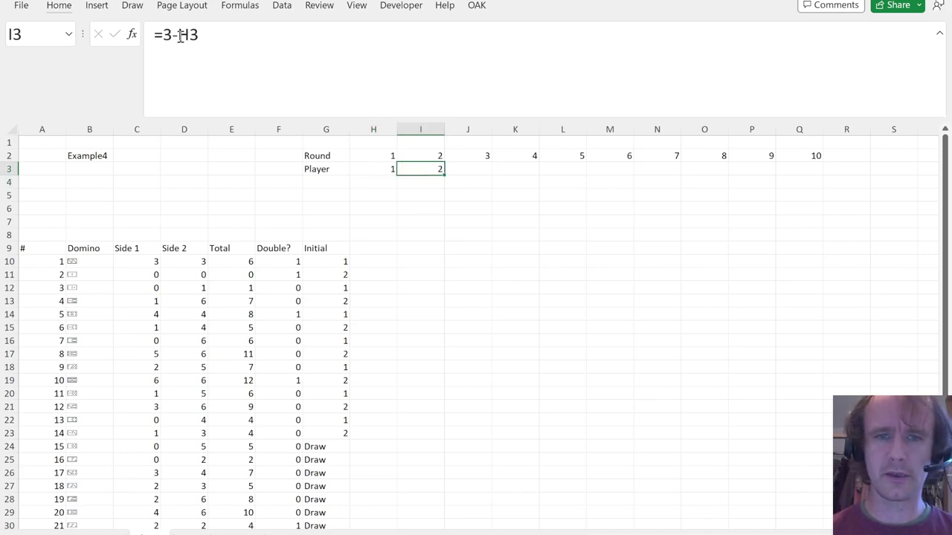
Fill the alternating player formula across row 3 through round 10 in Q3.
key("Up")
key("ctrl+Right")
key("Down")
key("ctrl+shift+Left")
key("ctrl+r")
key("ctrl+Left")
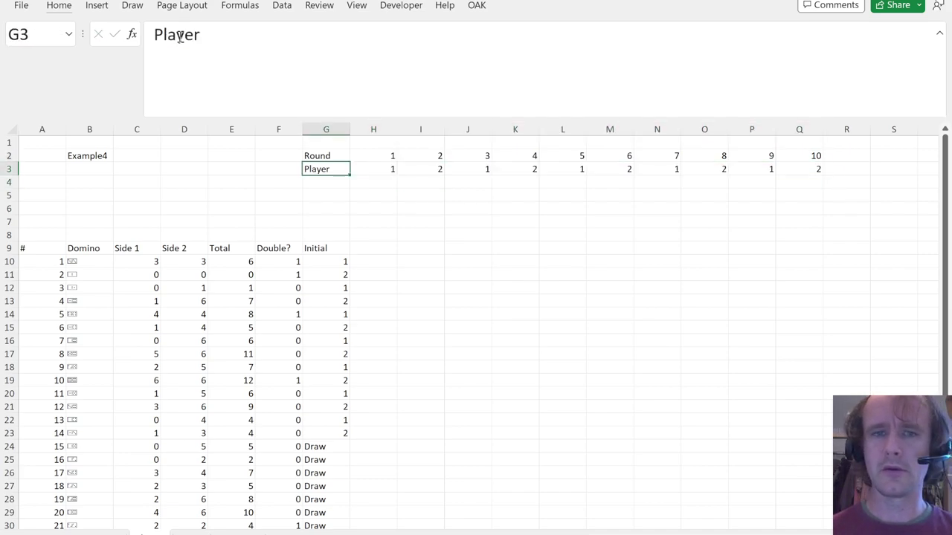
Enter the label Play in G4 below Player.
key("Right")
key("Left")
key("Down")
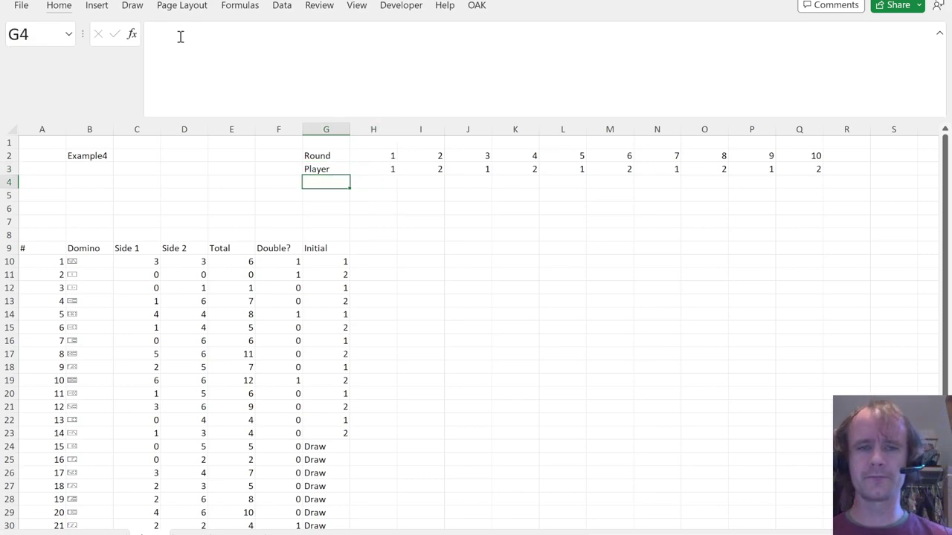
type("Play")
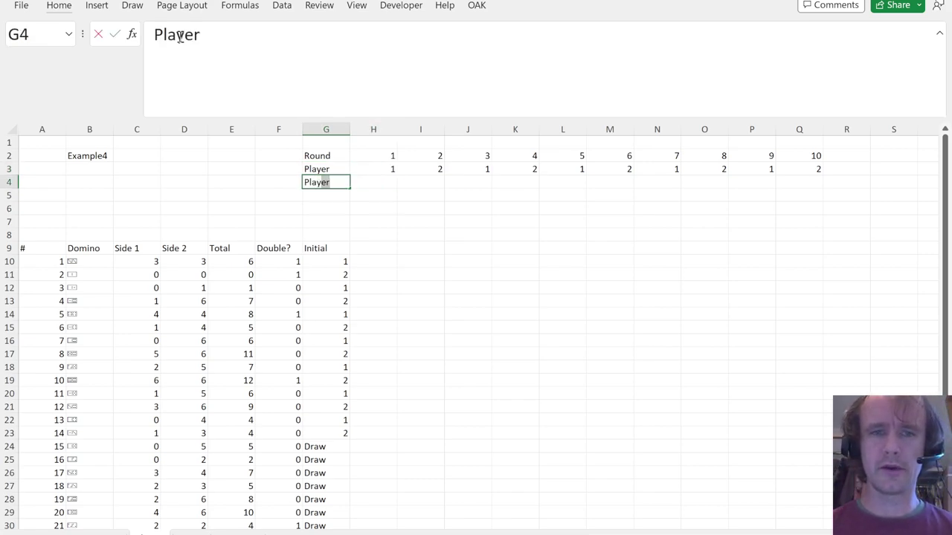
key("BackSpace")
key("Tab")
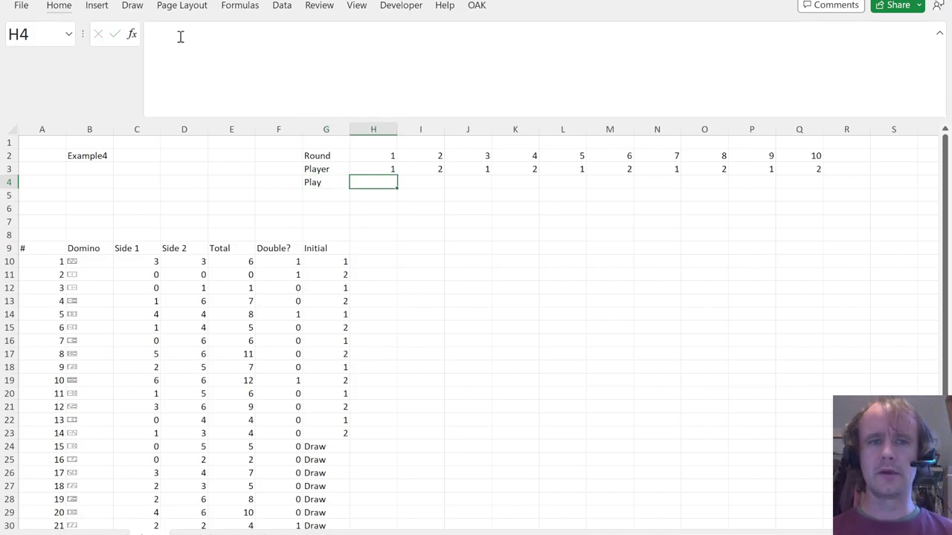
Shade cell H4 with a light orange fill to mark the round 1 play.
left_click(63, 8)
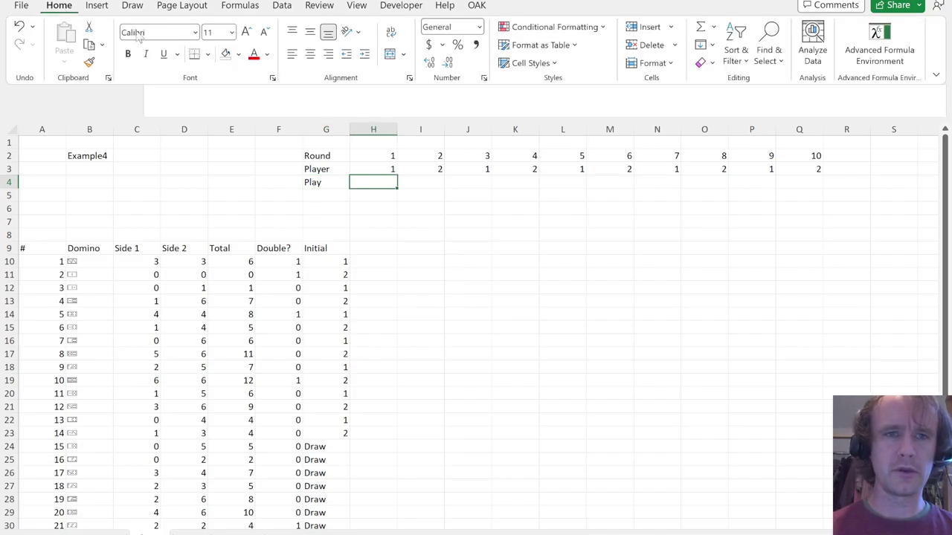
left_click(238, 55)
left_click(284, 112)
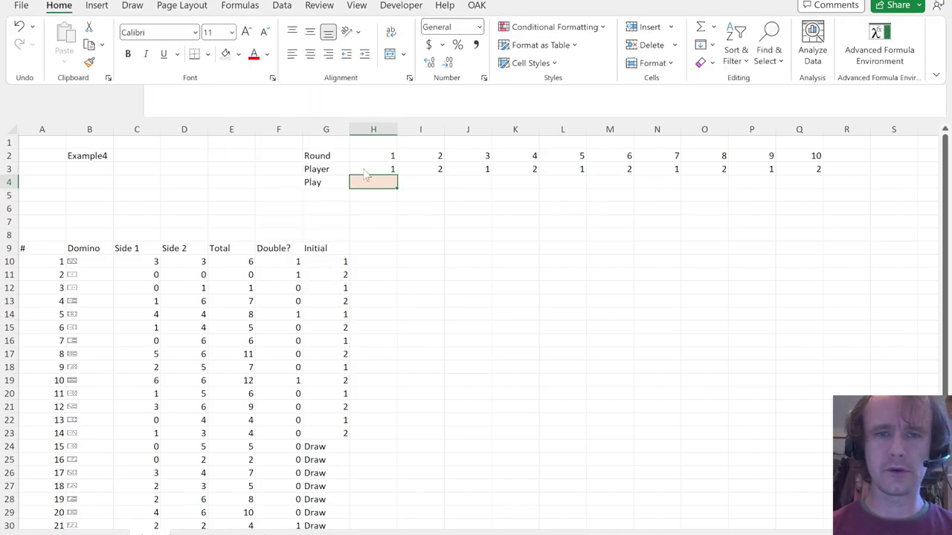
left_click(378, 182)
type("=")
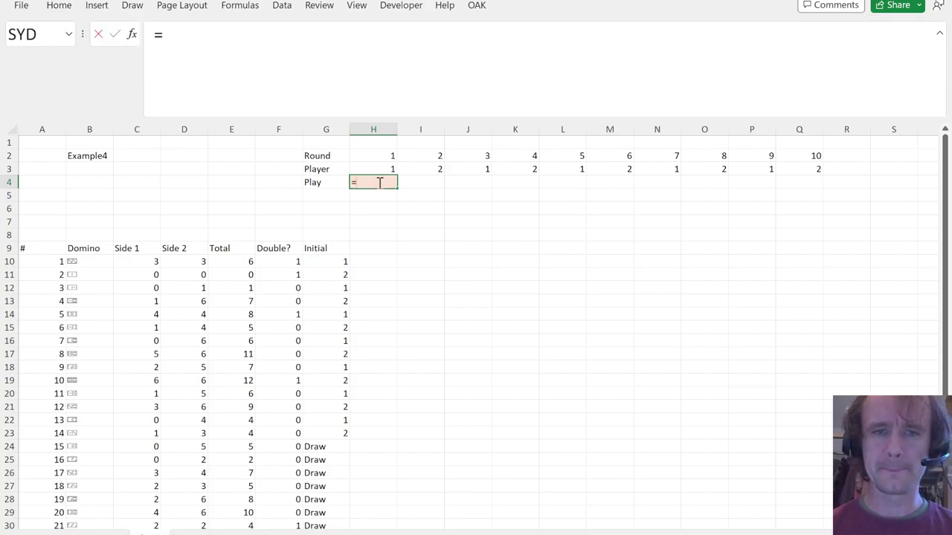
type("fil")
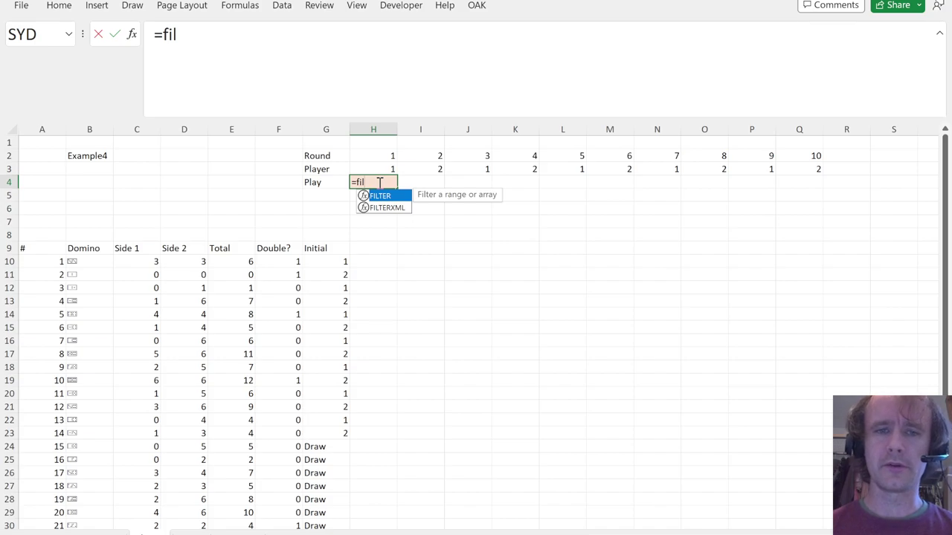
key("Escape")
key("Escape")
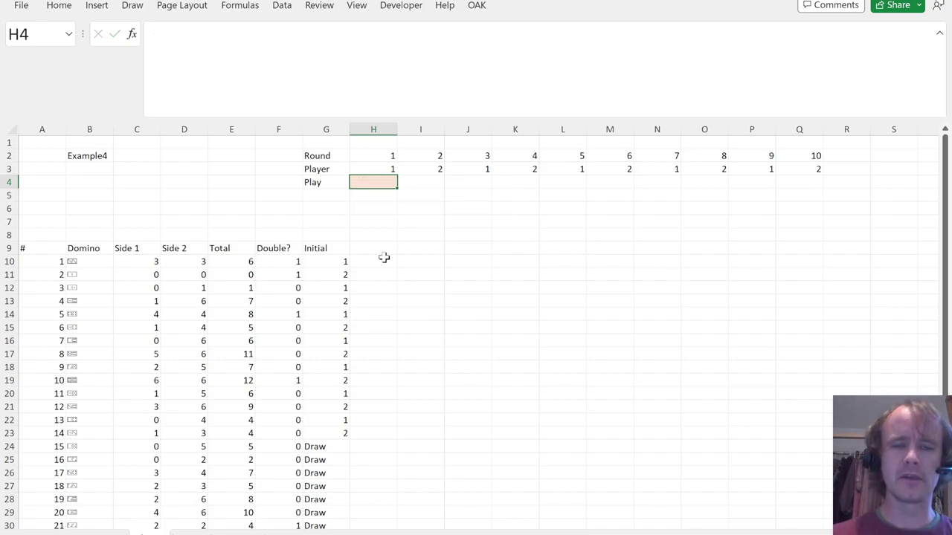
Examine the domino table's Domino, Total, Double? and Initial columns to see which ones determine the opening play.
left_click(257, 261)
key("Left")
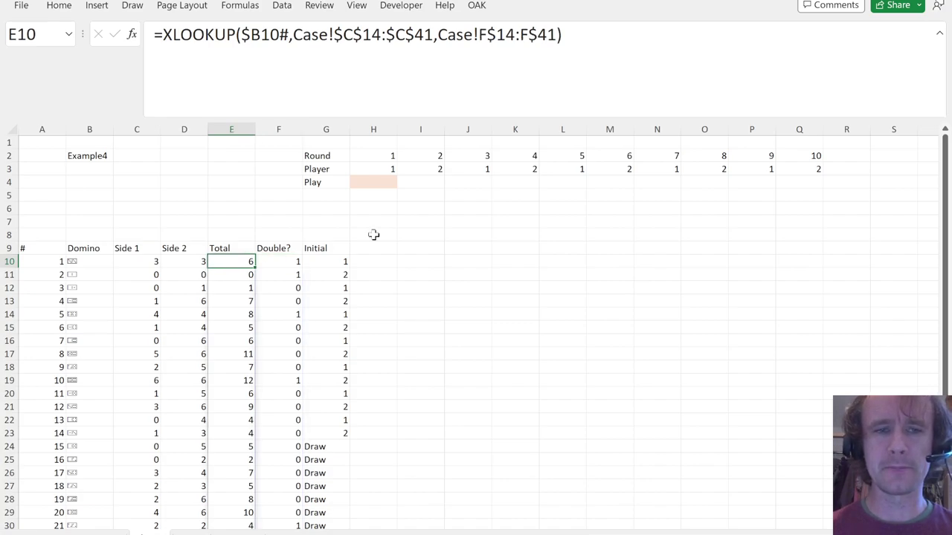
key("Right")
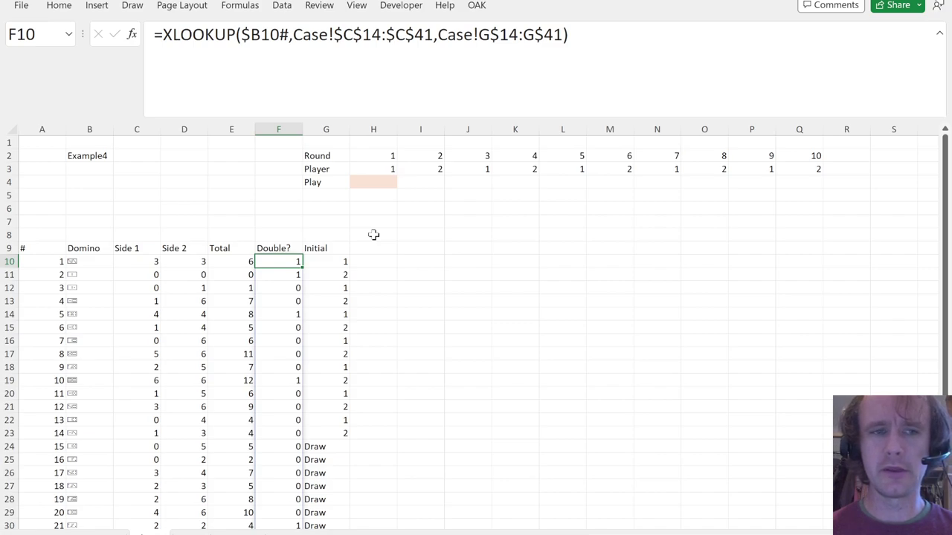
key("Left")
key("Left")
key("Left")
key("Left")
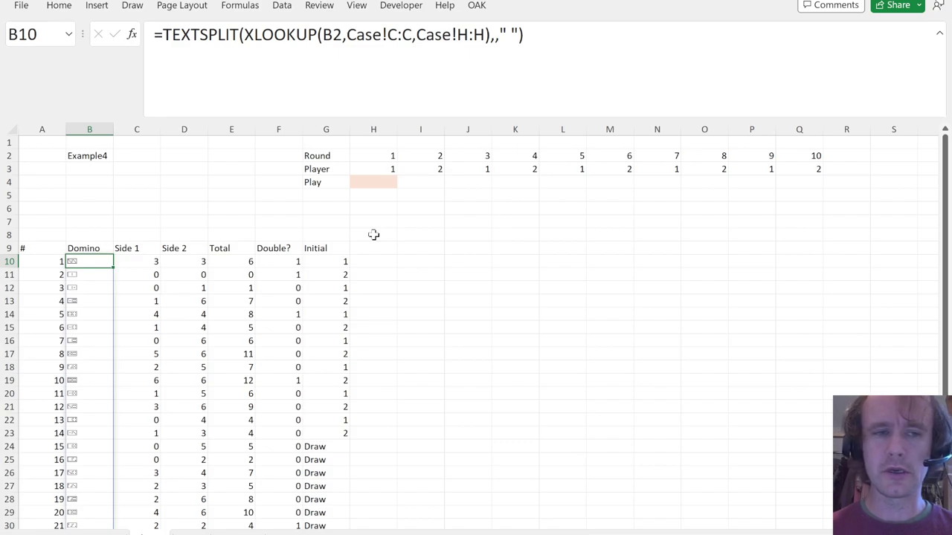
key("ctrl+shift+Down")
key("Right")
key("Right")
key("Right")
key("Right")
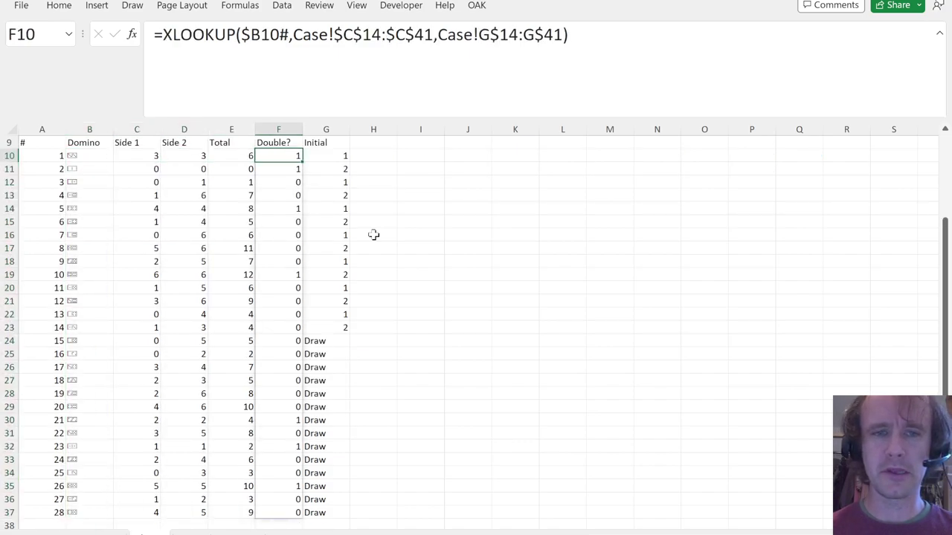
key("Right")
key("ctrl+shift+Down")
key("ctrl+Left")
key("Up")
key("ctrl+Up")
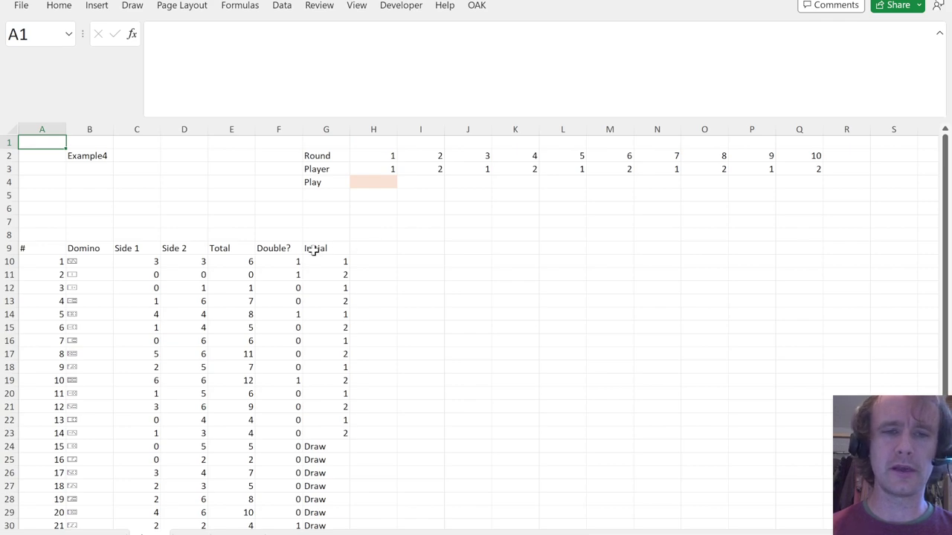
left_click(332, 265)
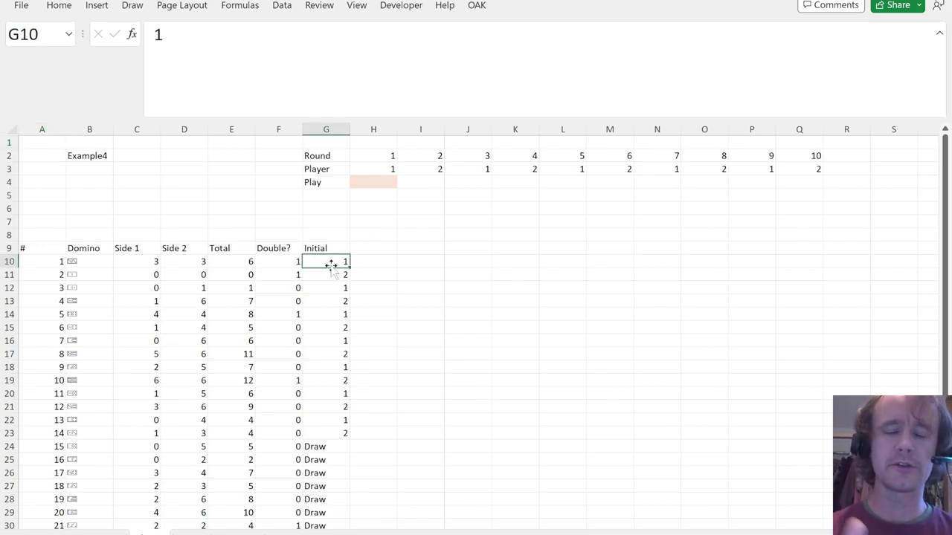
left_click(284, 262)
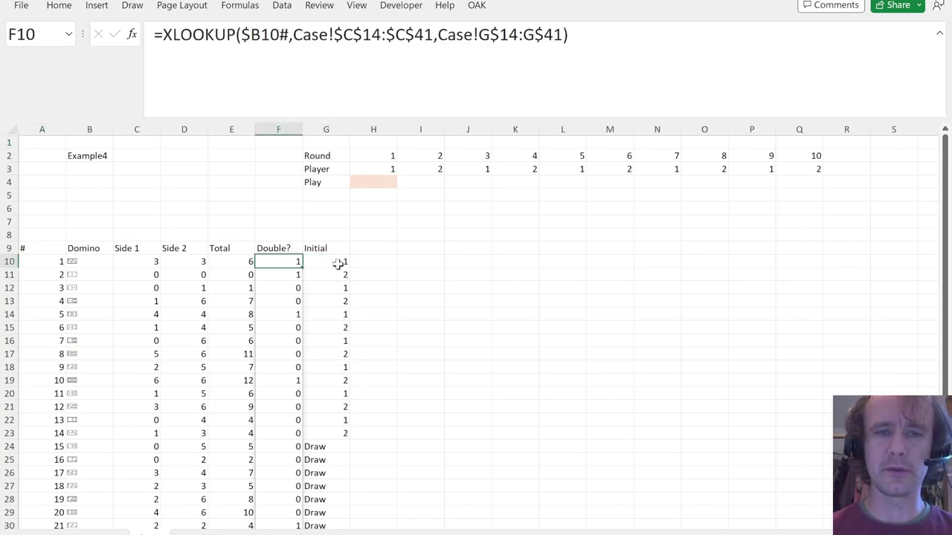
left_click(338, 264)
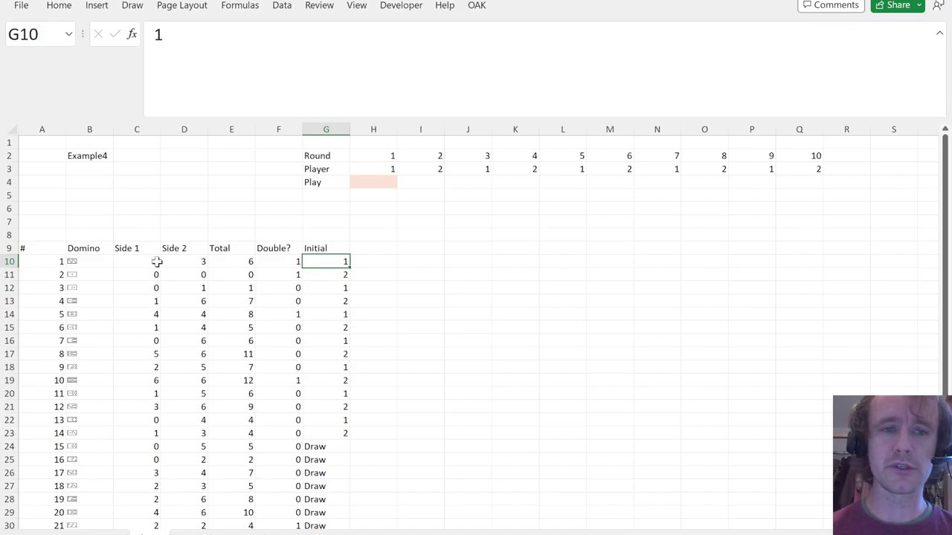
left_click_drag(233, 261, 230, 290)
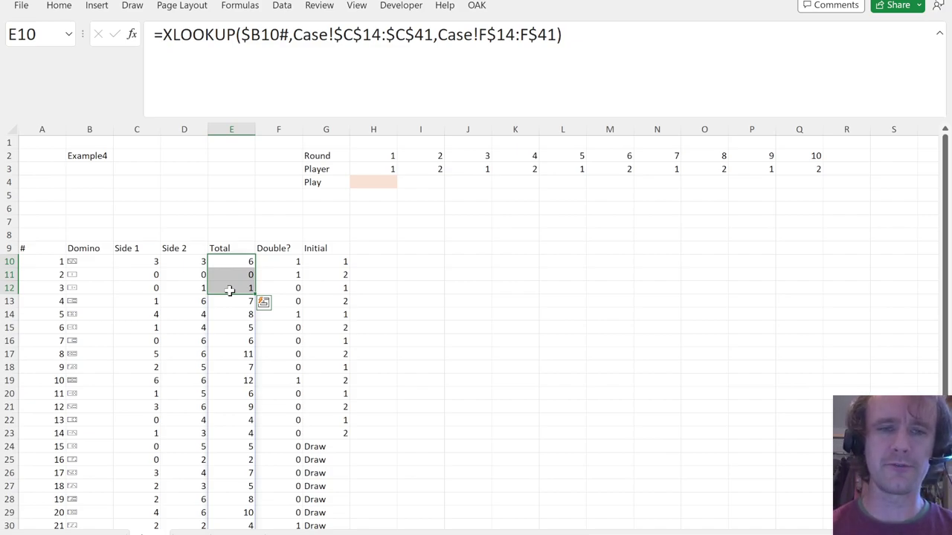
Start a FILTER formula in H4 whose HSTACK array begins with the domino numbers, $A$10#.
left_click(373, 181)
type("=fi")
key("Tab")
type("hs")
key("Tab")
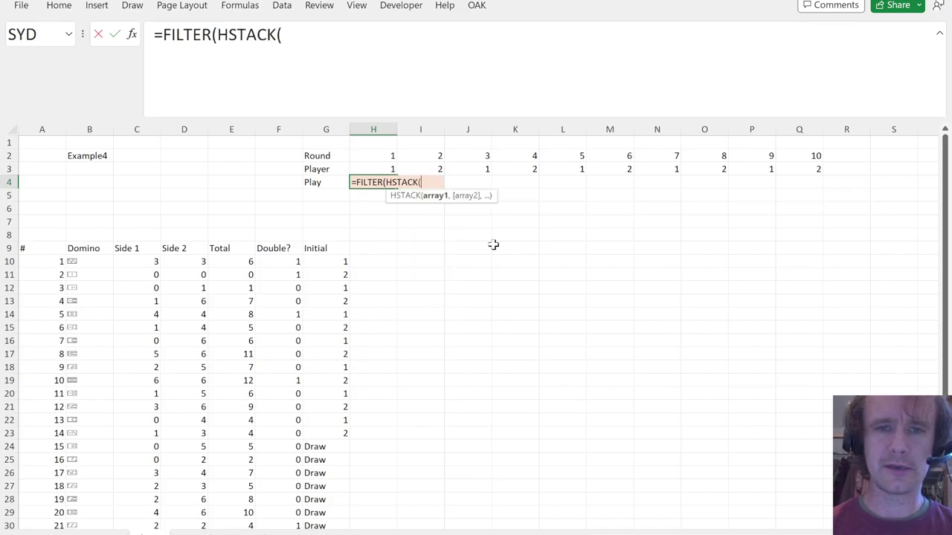
left_click(49, 262)
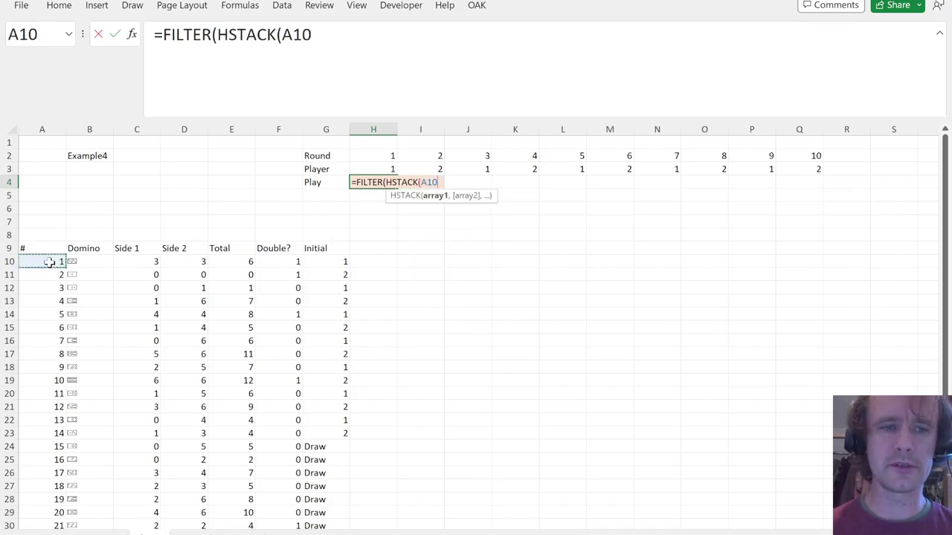
key("ctrl+shift+Down")
key("ctrl+shift+Up")
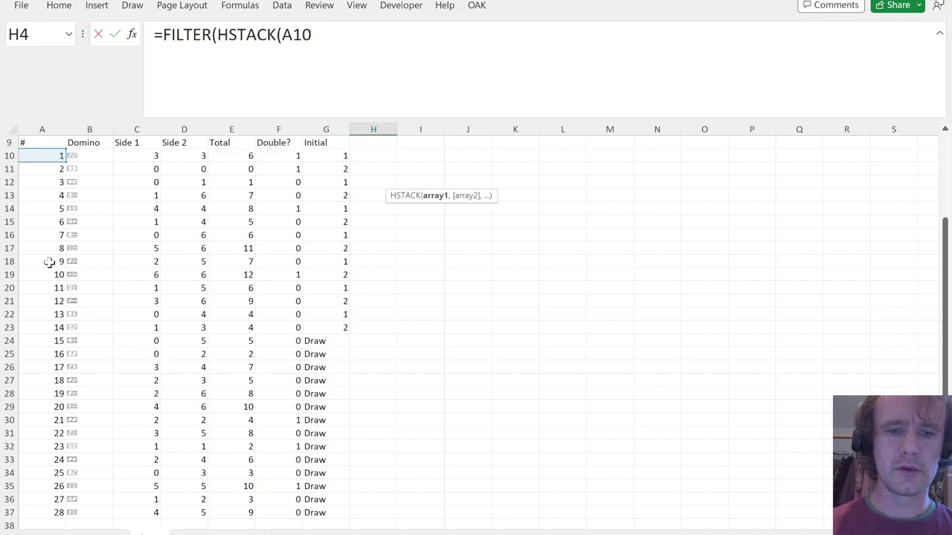
key("F4")
type("#")
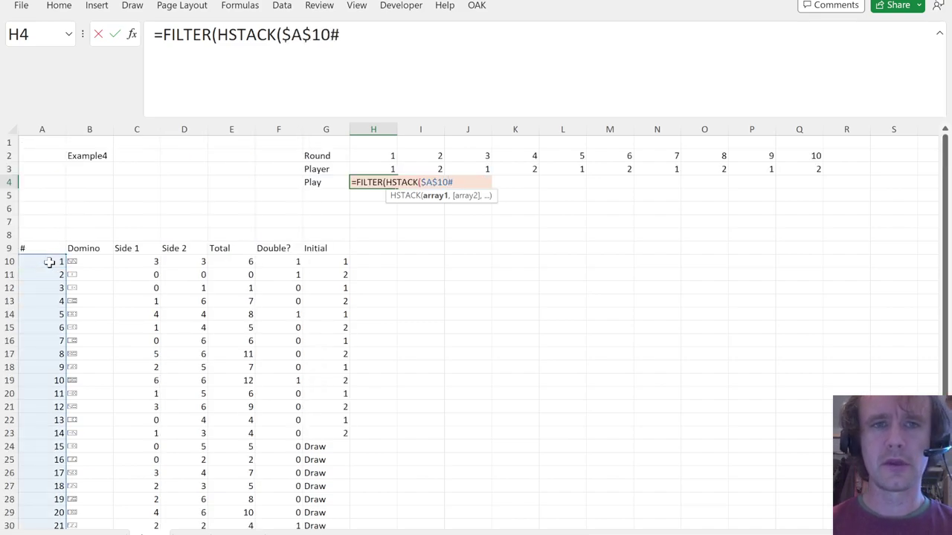
Add the totals $E$10# as the second HSTACK array and open the FILTER's include condition.
type(",")
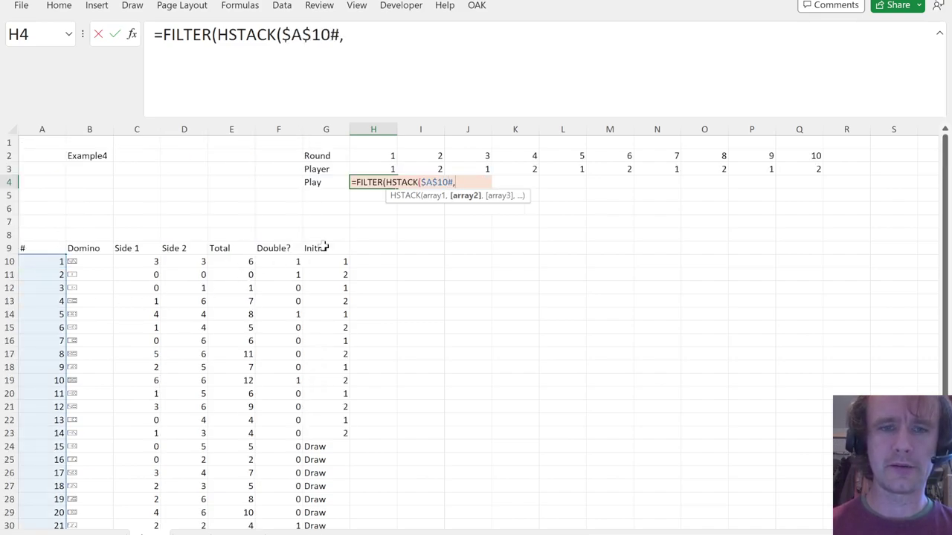
left_click(232, 261)
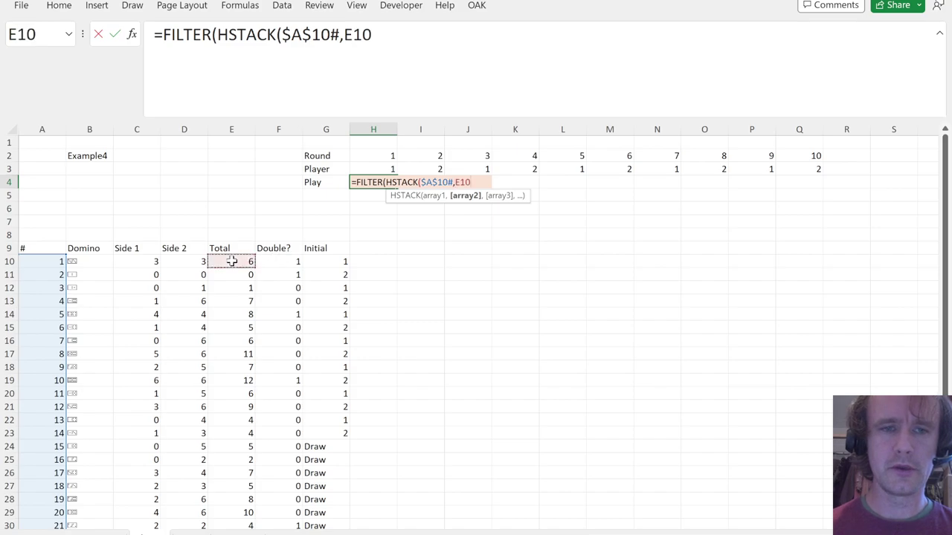
key("ctrl+shift+Down")
key("BackSpace")
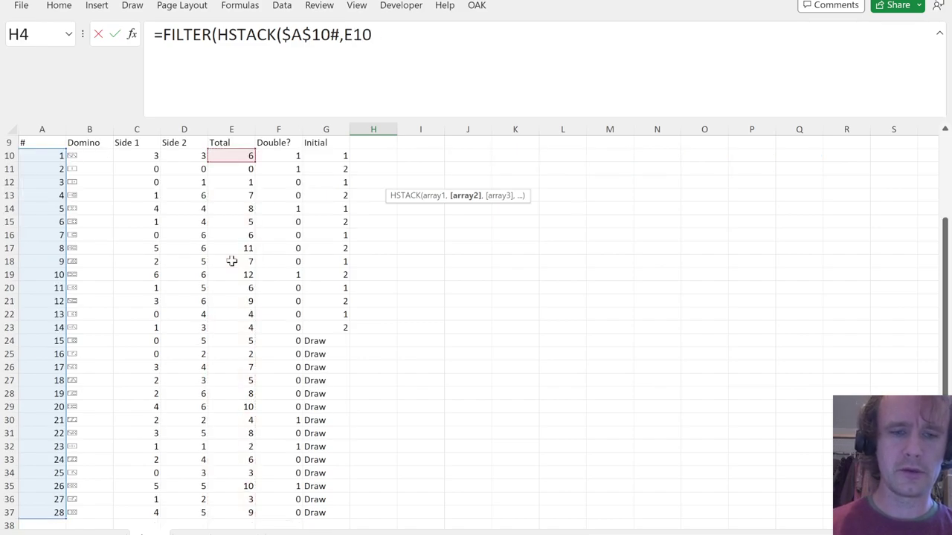
key("F4")
type("#),(")
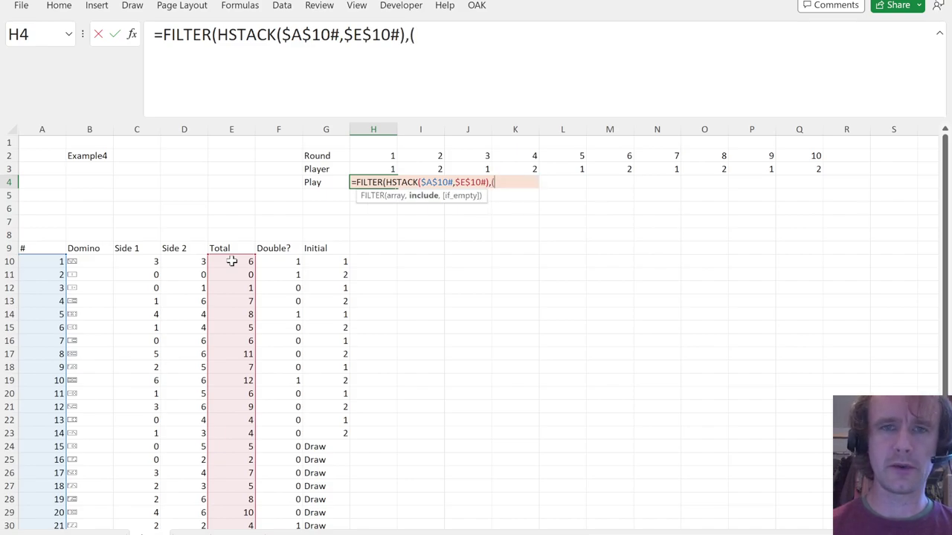
Complete the H4 FILTER with the condition (G10:G37=1)*(F10#) to keep player 1's doubles.
left_click(330, 261)
key("ctrl+shift+Down")
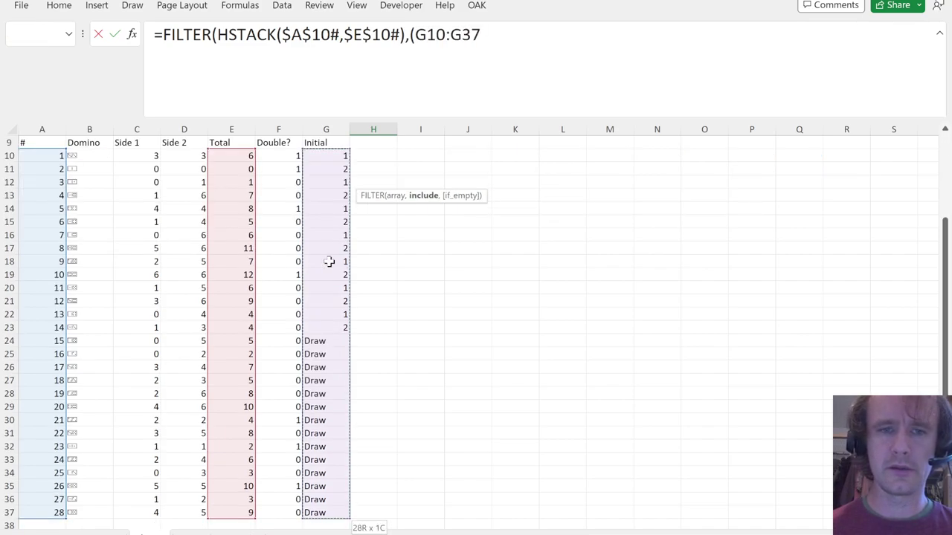
type("=1)*(")
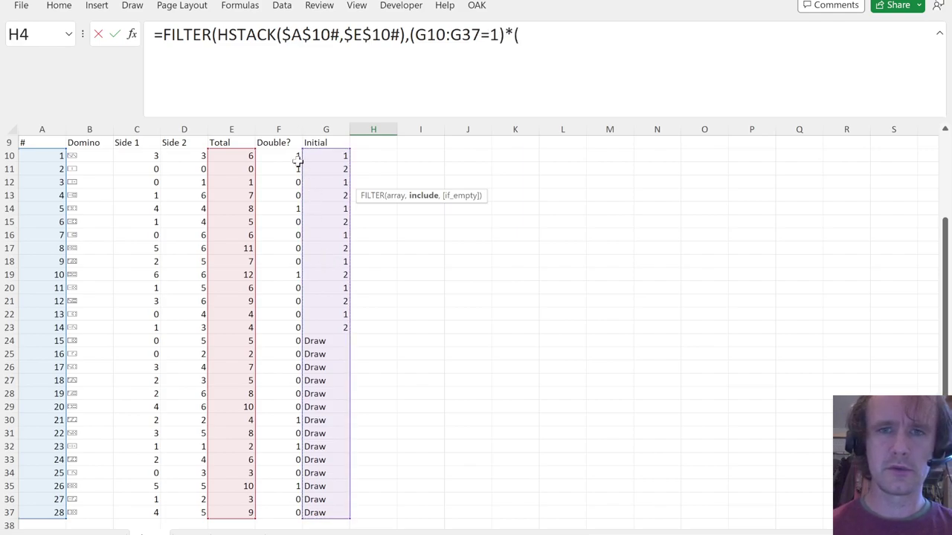
left_click(290, 157)
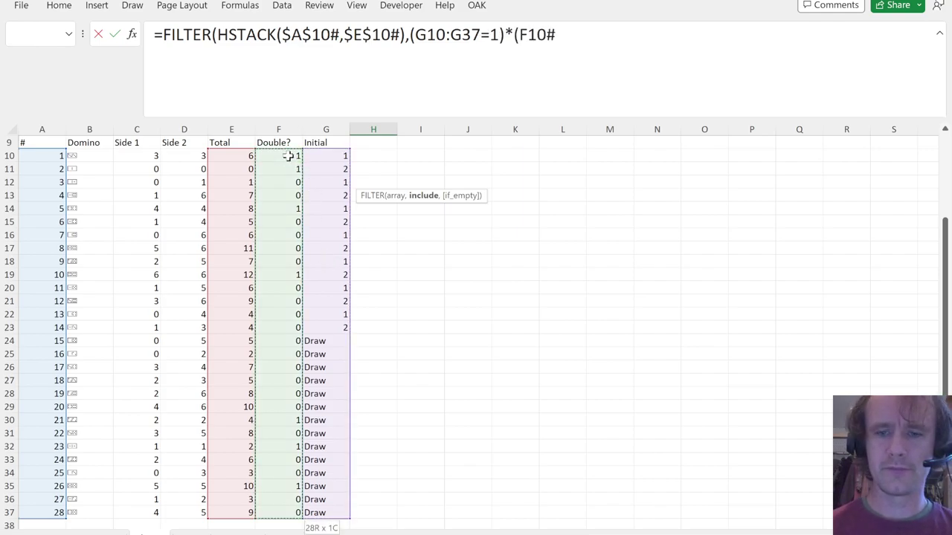
type(")")
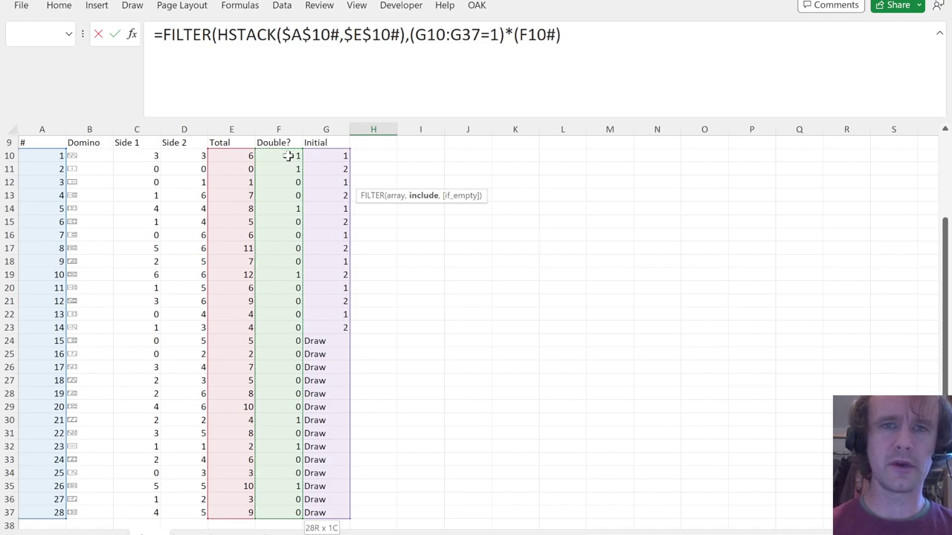
scroll(505, 223, "up", 3)
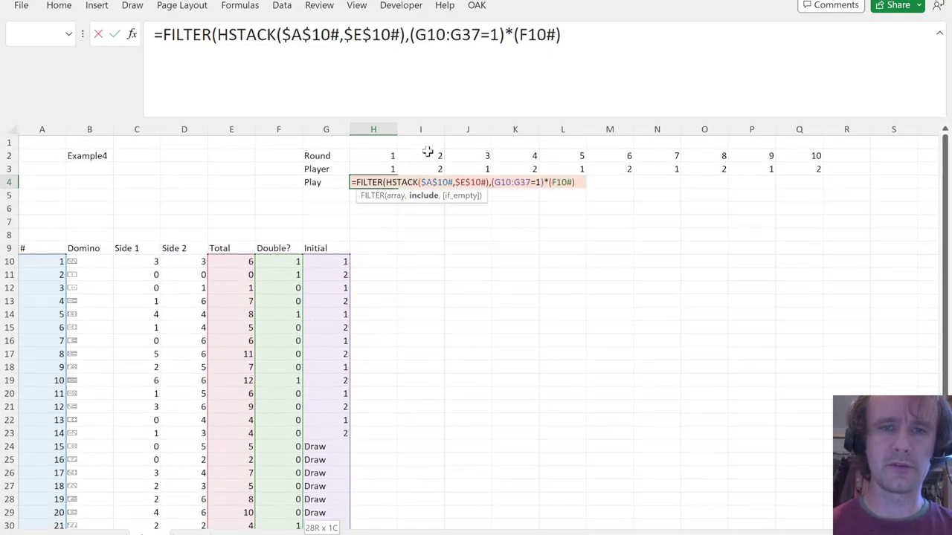
key("Return")
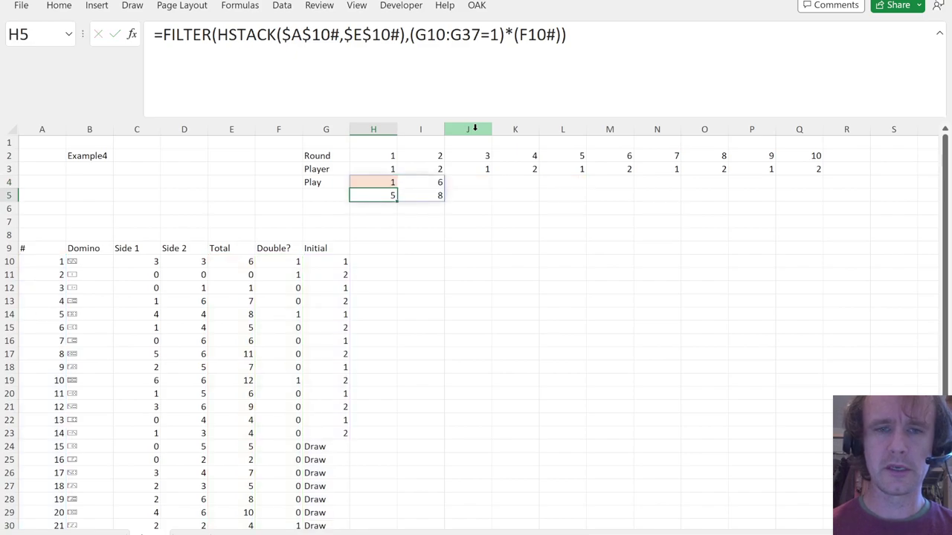
key("Up")
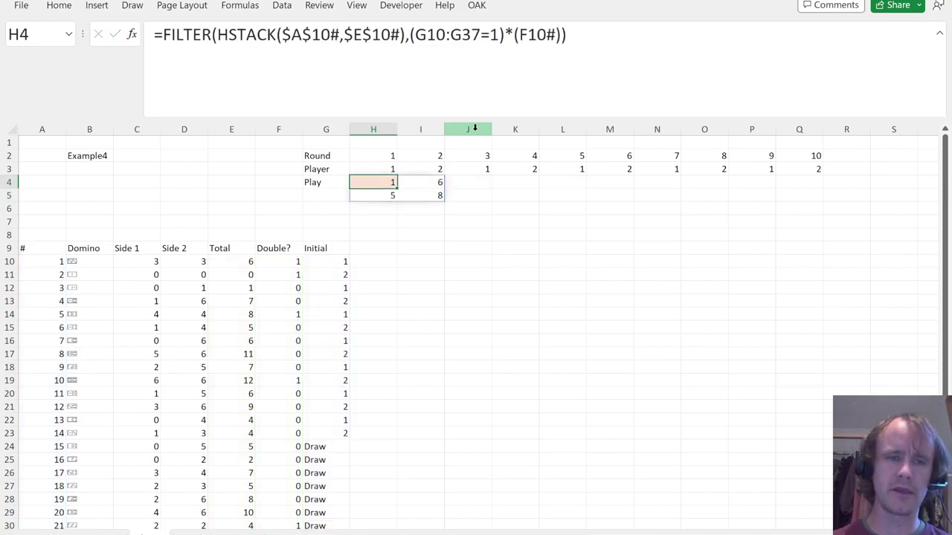
left_click(79, 262)
left_click_drag(113, 266, 90, 315)
key("Escape")
Wrap the H4 FILTER formula in SORT, ordering by column 2 in ascending order (2,1).
left_click(378, 180)
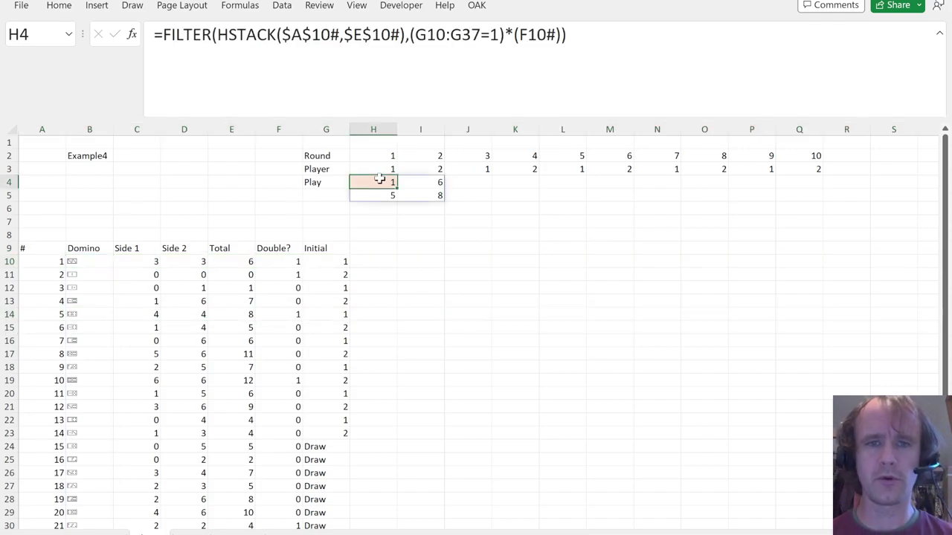
left_click(165, 35)
type("sort")
key("Tab")
left_click(651, 55)
type(",2,")
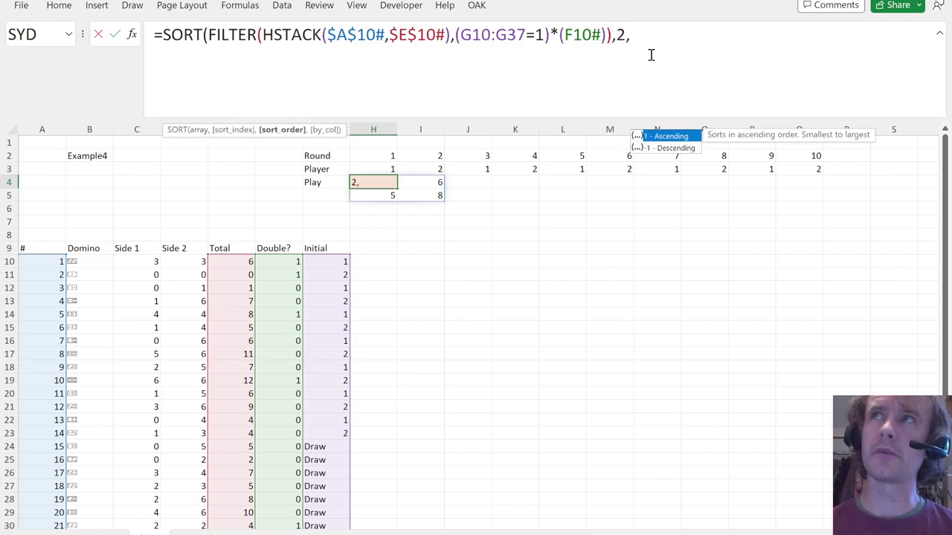
type("1)")
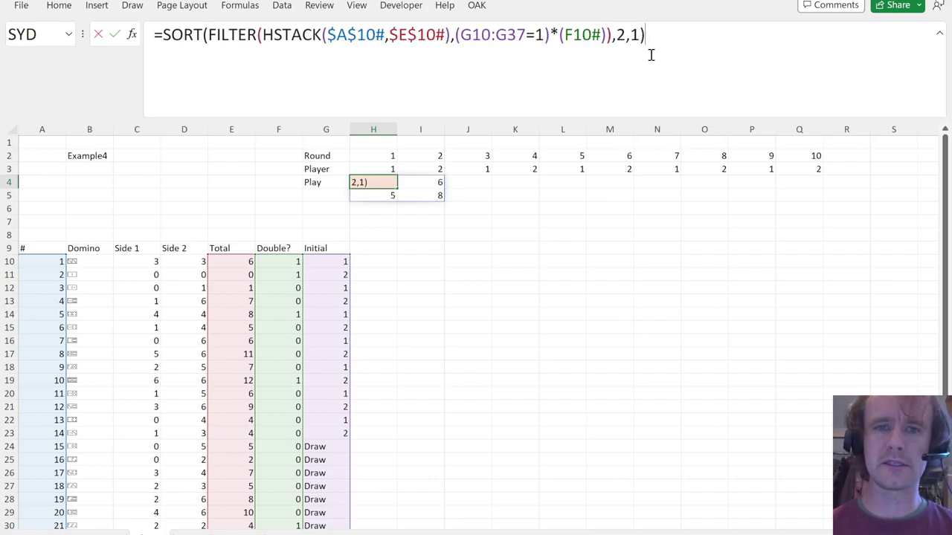
key("Return")
key("Up")
Wrap the H4 SORT formula in INDEX with row 1, column 1 to return only the first domino number.
left_click(166, 36)
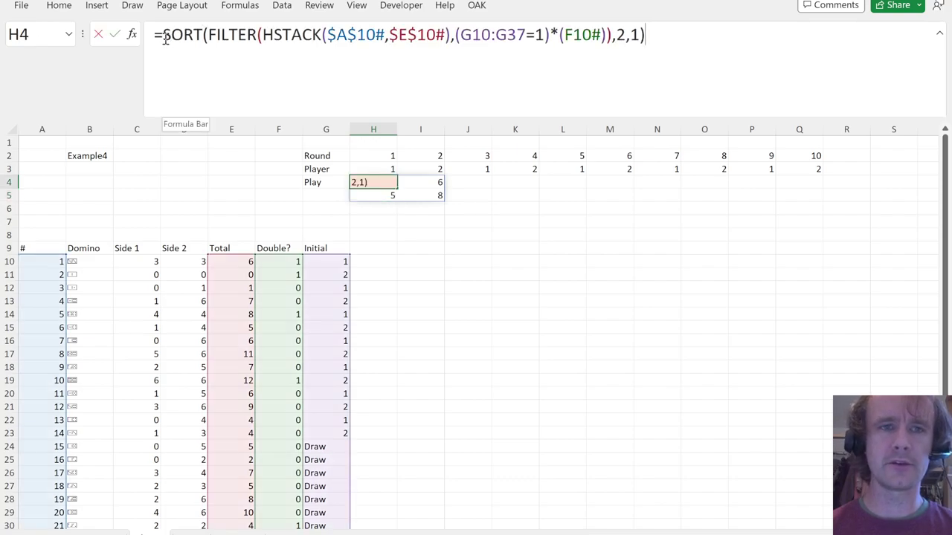
type("ind")
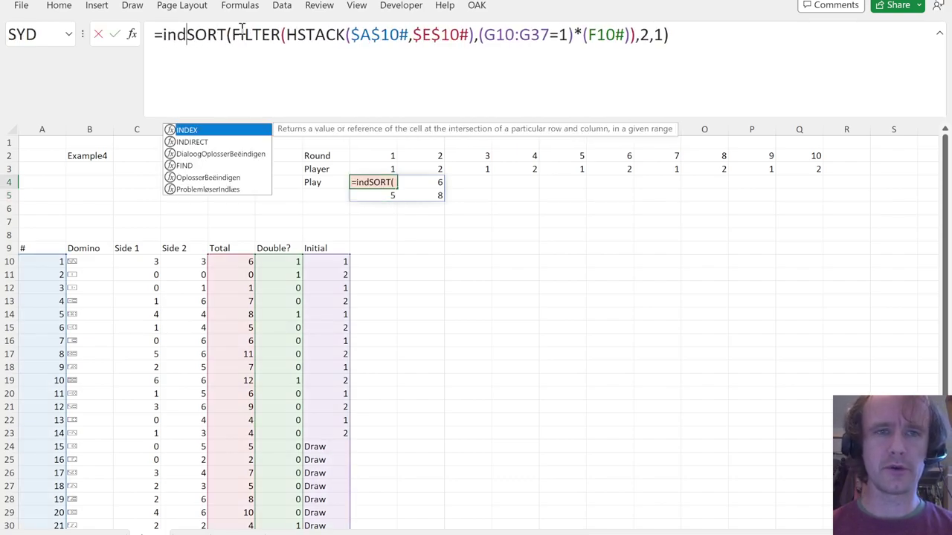
key("Tab")
left_click(732, 50)
type(",1,1")
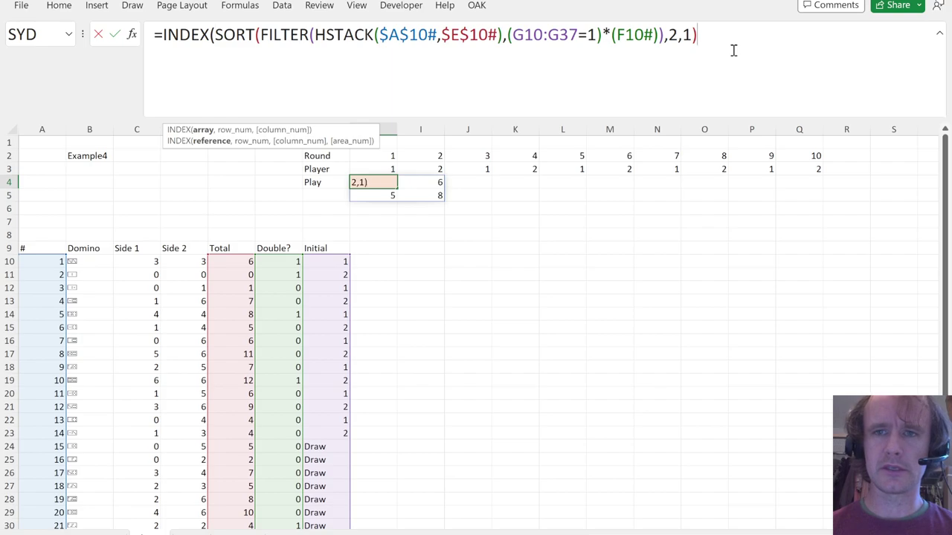
key("Return")
key("Up")
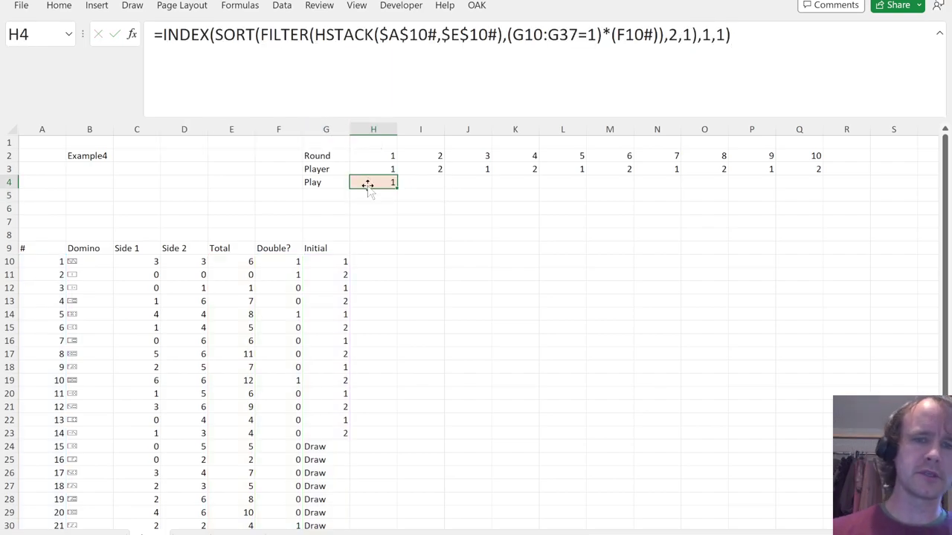
Enter the round heading formula ="R"&H2 in H9.
left_click(366, 259)
key("Up")
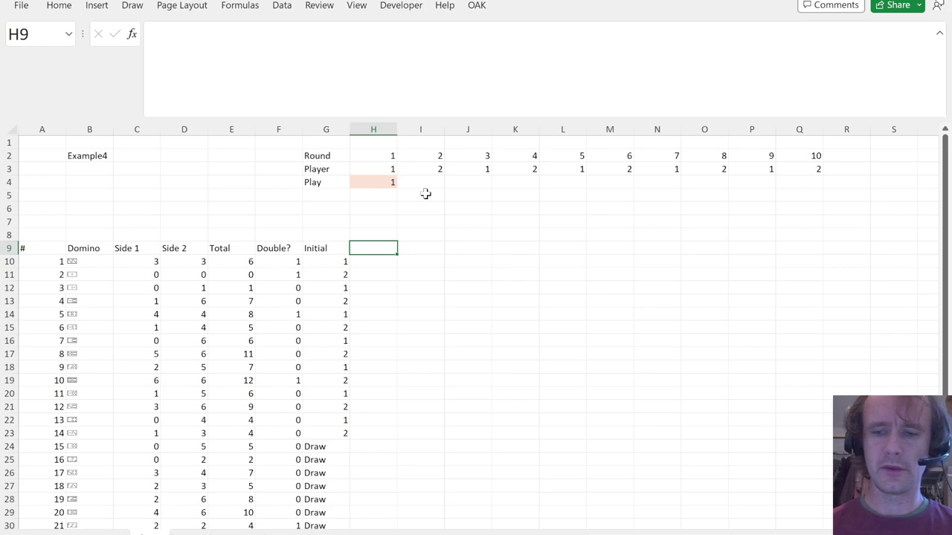
type("=\"R\"")
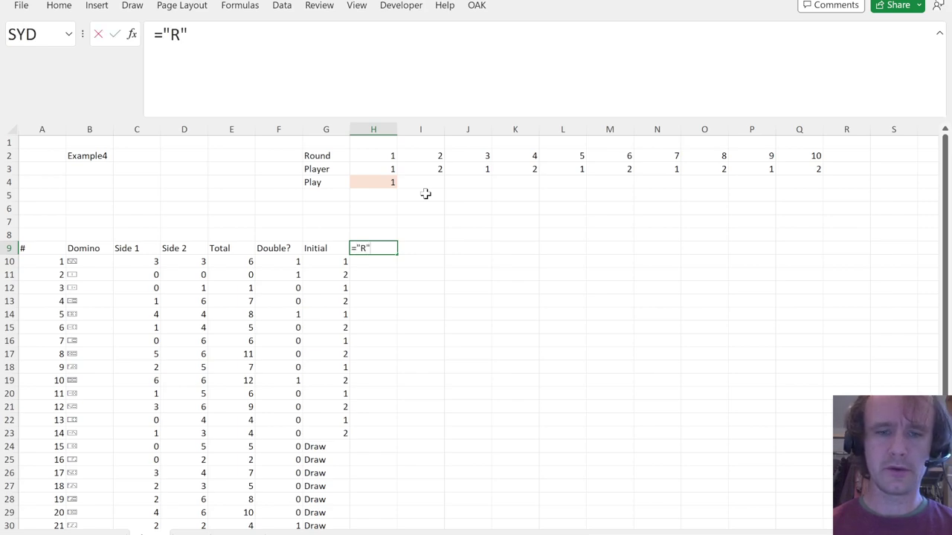
type("&")
key("ctrl+Up")
key("ctrl+Up")
key("ctrl+Return")
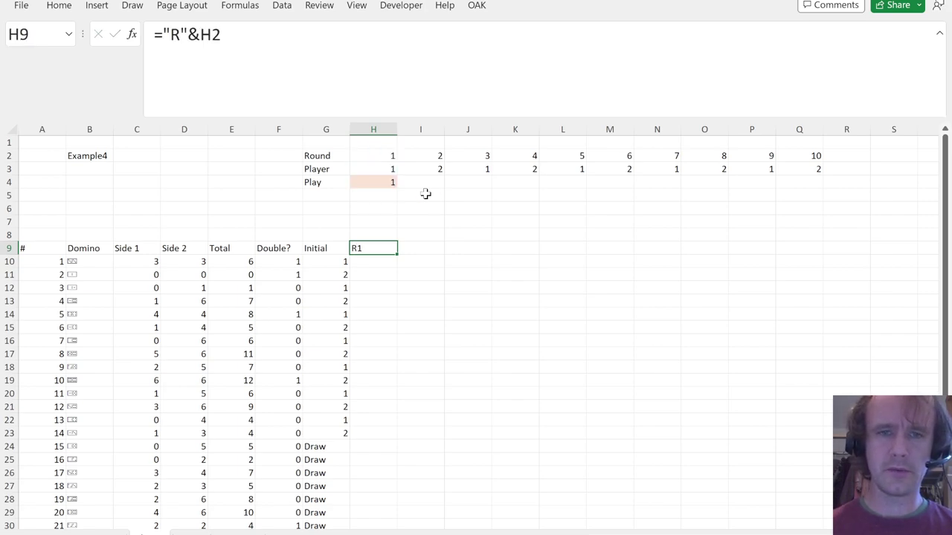
Fill the H9 round heading formula across to Q9.
key("shift+Right")
key("shift+Right")
key("shift+Right")
key("shift+Right")
key("shift+Right")
key("shift+Right")
key("shift+Right")
key("shift+Right")
key("shift+Right")
key("ctrl+r")
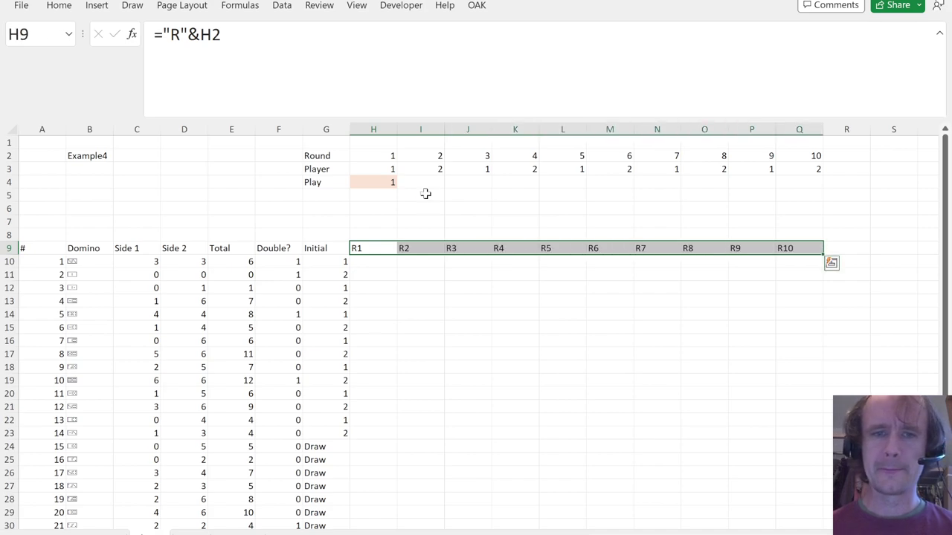
Examine the Initial column in G10:G37, the empty round columns beside it and the round 1 Play cell.
key("Left")
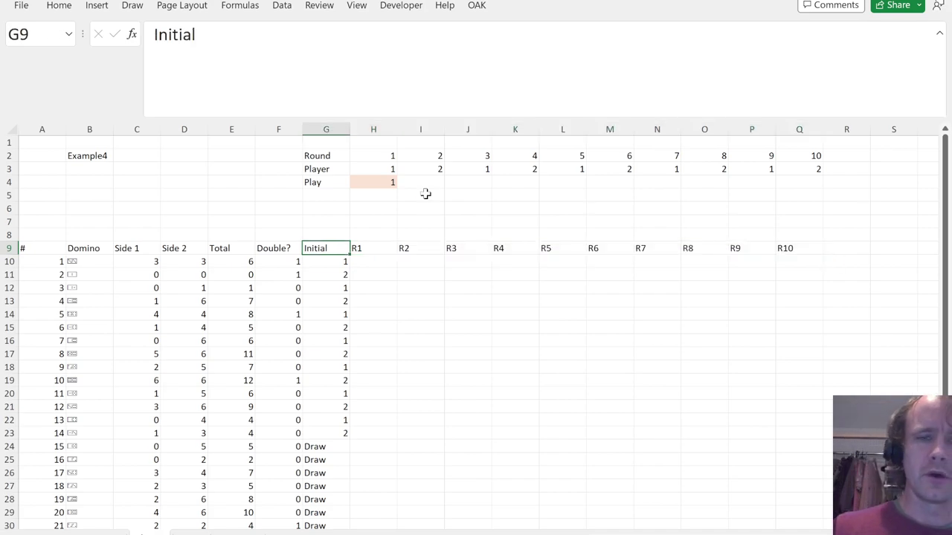
key("Down")
key("ctrl+shift+Down")
key("Up")
key("Down")
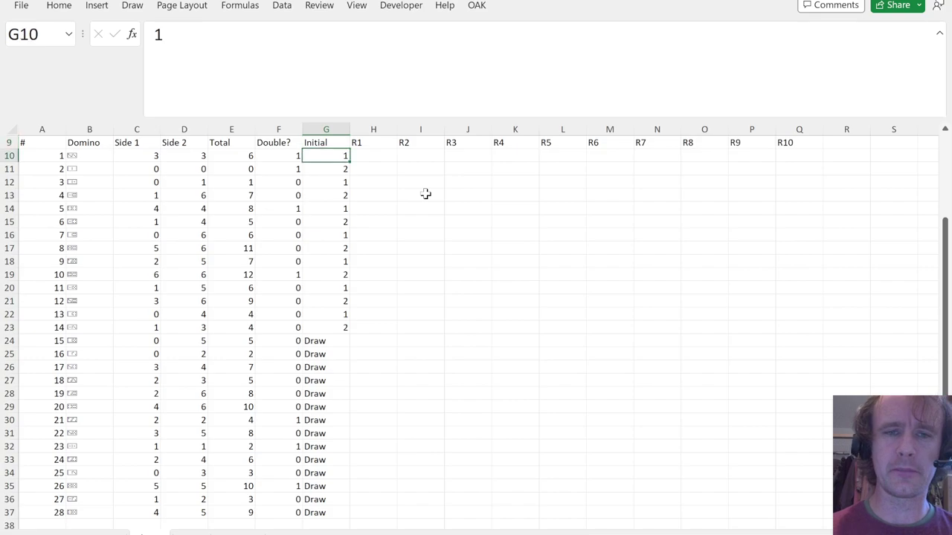
key("ctrl+shift+Down")
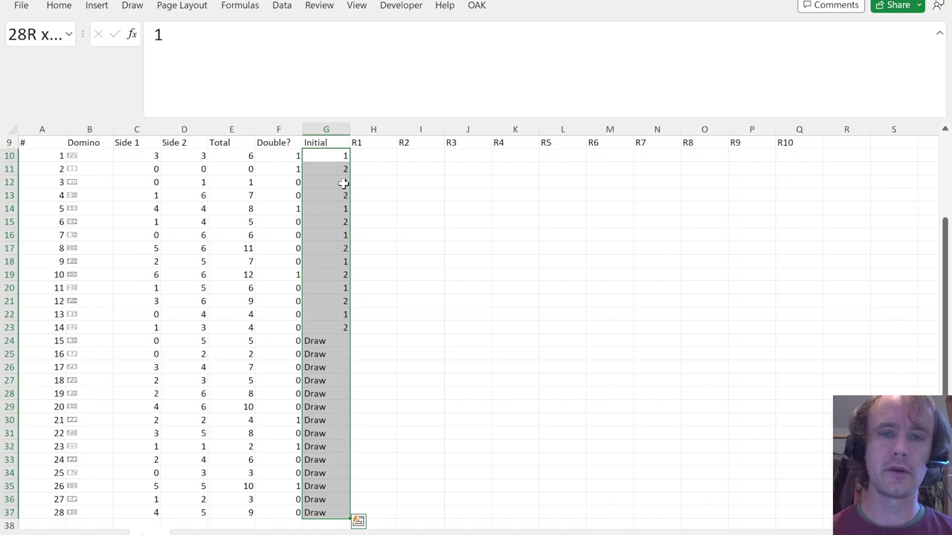
key("shift+Right")
key("shift+Right")
key("shift+Right")
key("shift+Right")
key("shift+Right")
key("shift+Right")
key("shift+Right")
key("shift+Right")
key("shift+Right")
key("ctrl+Up")
key("ctrl+Up")
key("ctrl+Up")
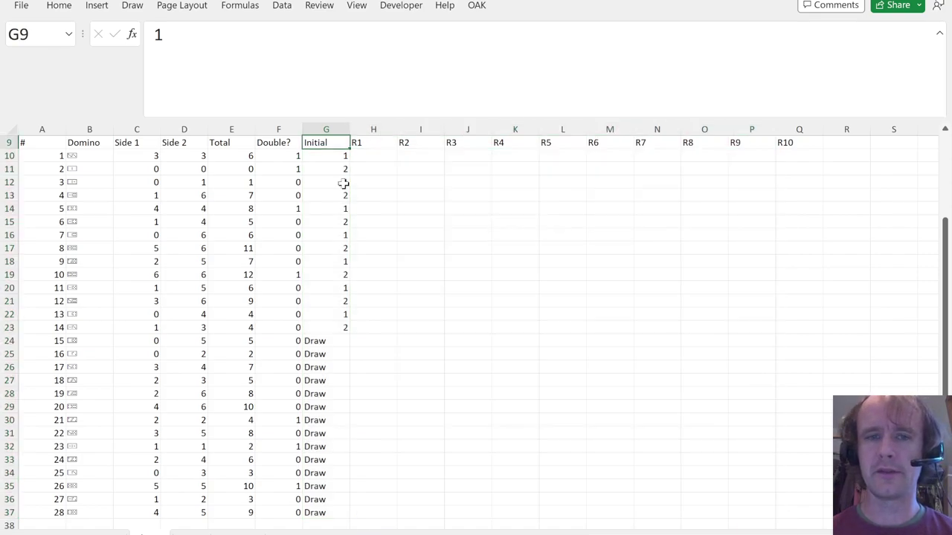
key("Down")
key("Down")
key("Down")
key("shift+space")
key("shift+Down")
key("shift+Down")
key("Down")
key("Down")
key("Down")
key("Down")
key("Down")
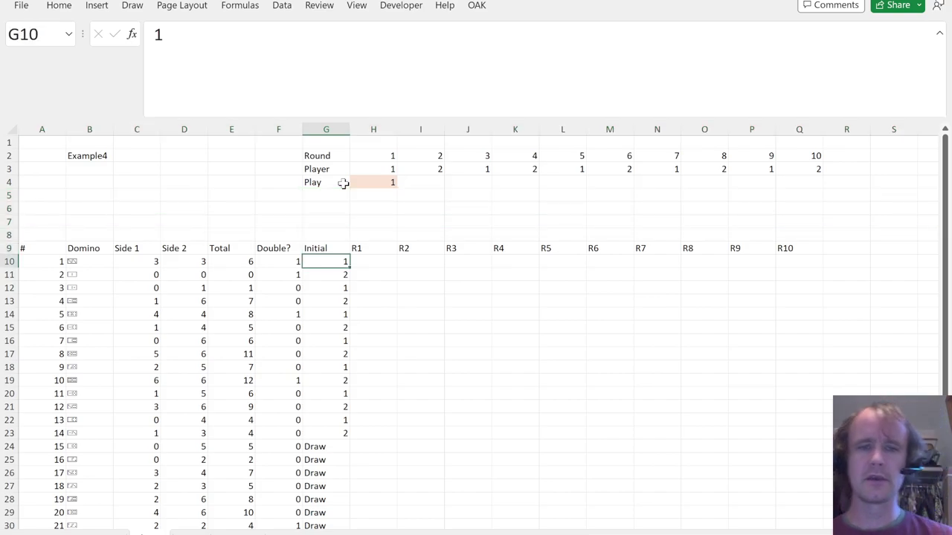
key("Right")
key("Up")
key("Up")
key("Up")
key("Up")
key("Up")
key("Up")
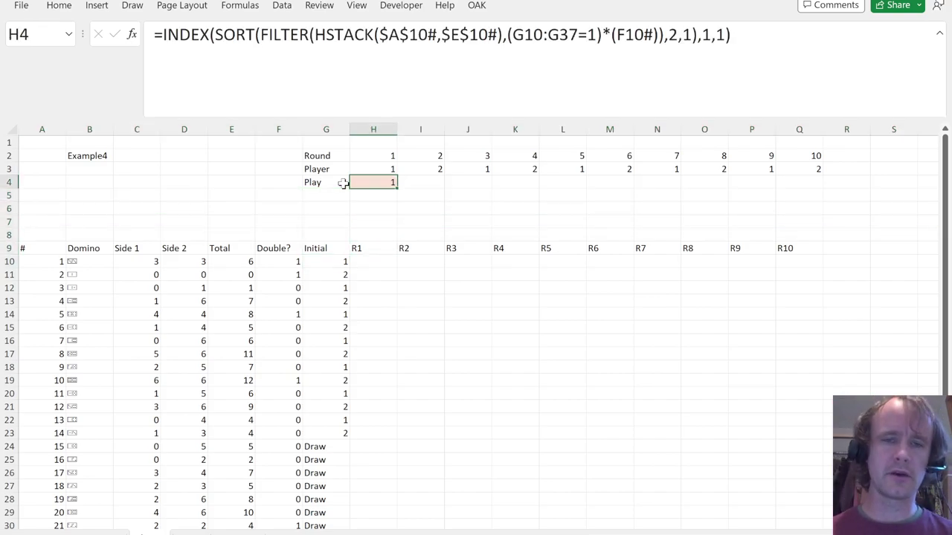
Start an IF formula in H10 whose test begins with the column-locked domino number $A10.
key("Down")
key("Down")
key("Down")
key("Down")
key("Down")
key("Down")
key("F2")
type("=IF(")
key("Left")
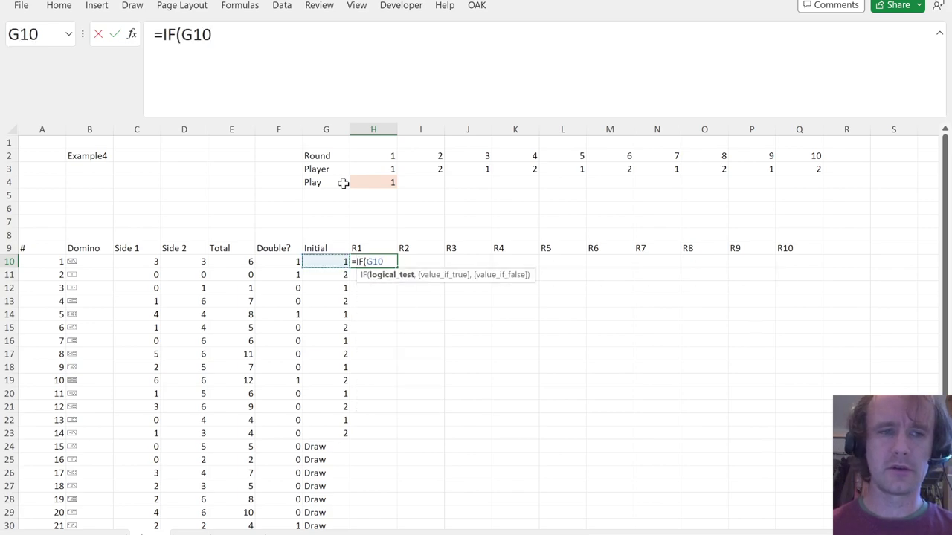
key("ctrl+Left")
key("F4")
key("F4")
key("F4")
Complete the H10 IF by comparing with H$4, returning "Board" on a match and the previous status G10 otherwise.
type("=")
key("Up")
key("ctrl+Up")
key("F4")
key("F4")
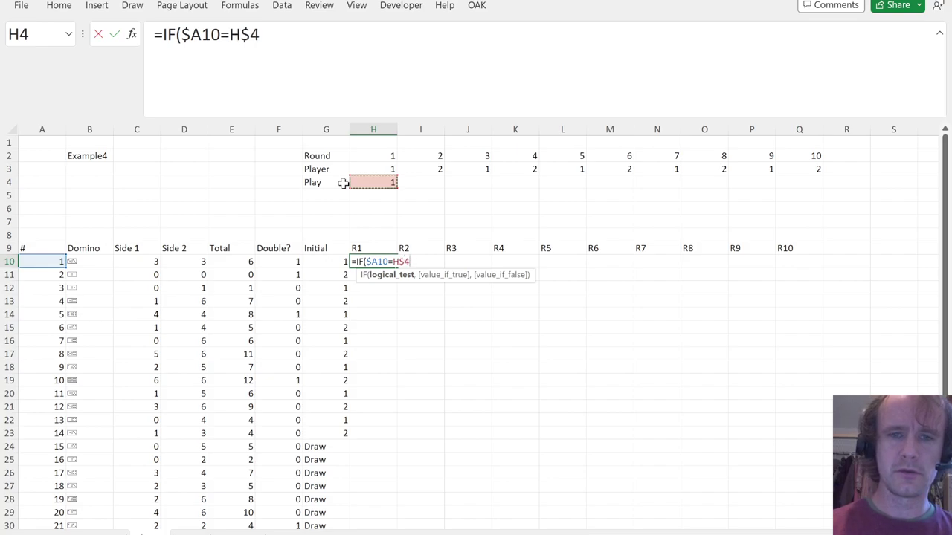
type(",\"Board")
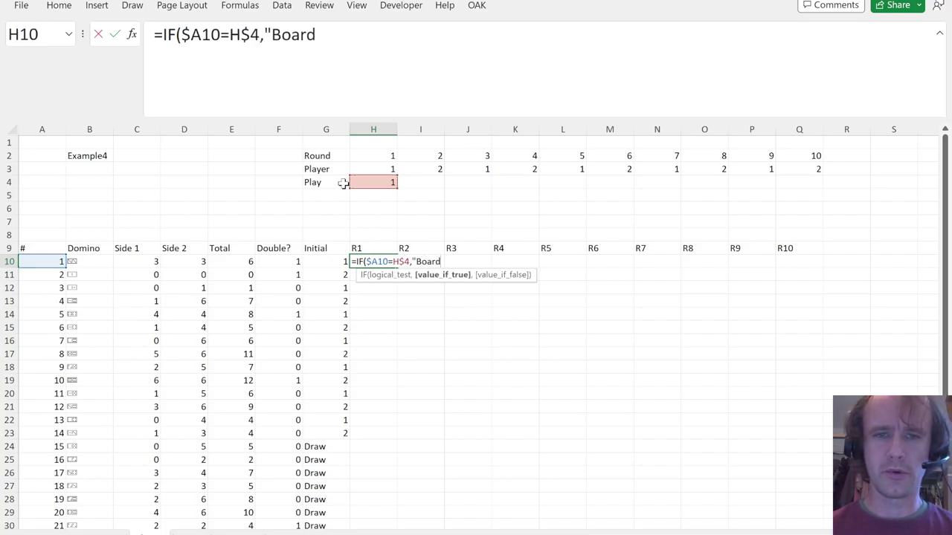
type("\",")
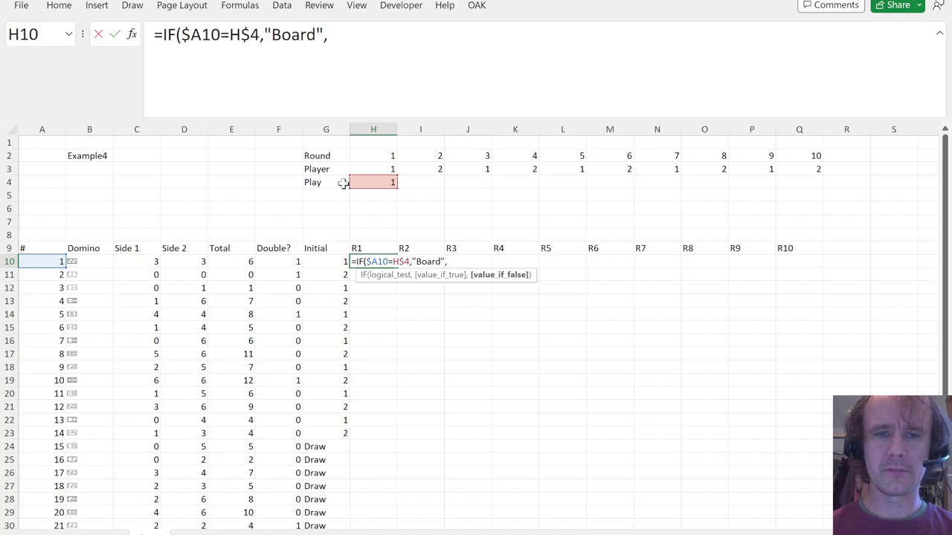
key("Left")
key("ctrl+Return")
Fill the H10 status formula down the R1 column to row 37.
key("Left")
key("ctrl+Down")
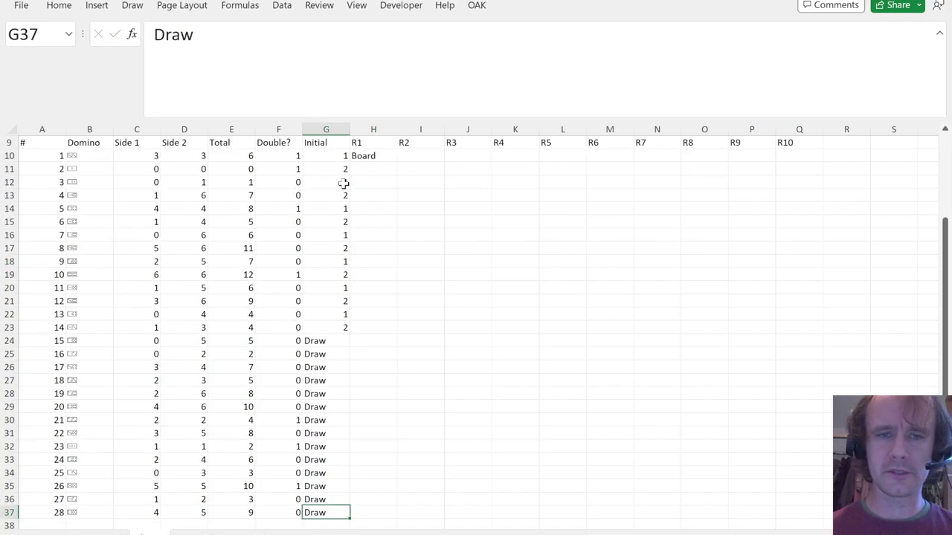
key("Right")
key("ctrl+shift+Up")
key("ctrl+d")
key("Up")
key("ctrl+Up")
key("ctrl+Up")
key("ctrl+Up")
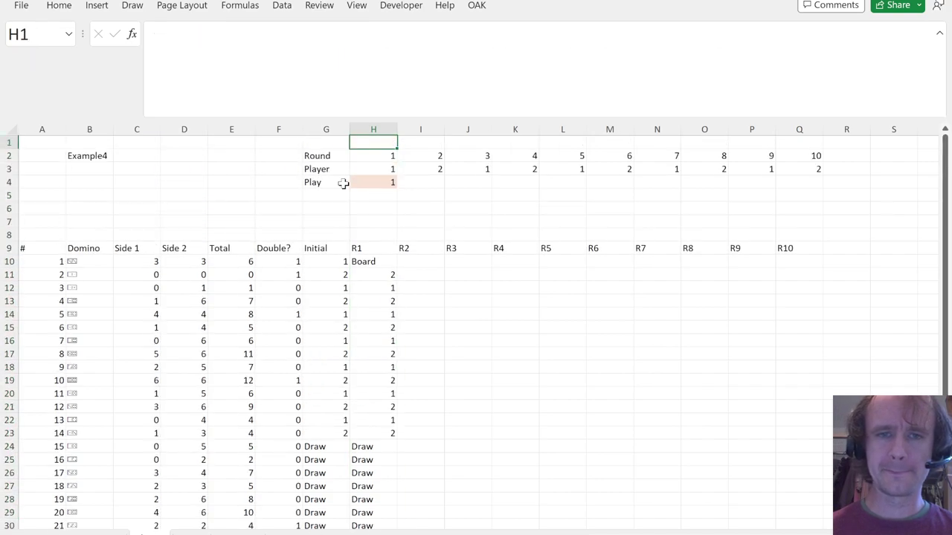
Move the Round, Player and Play labels from G2:G4 to F2:F4.
key("Down")
key("Down")
key("Down")
key("Down")
key("Left")
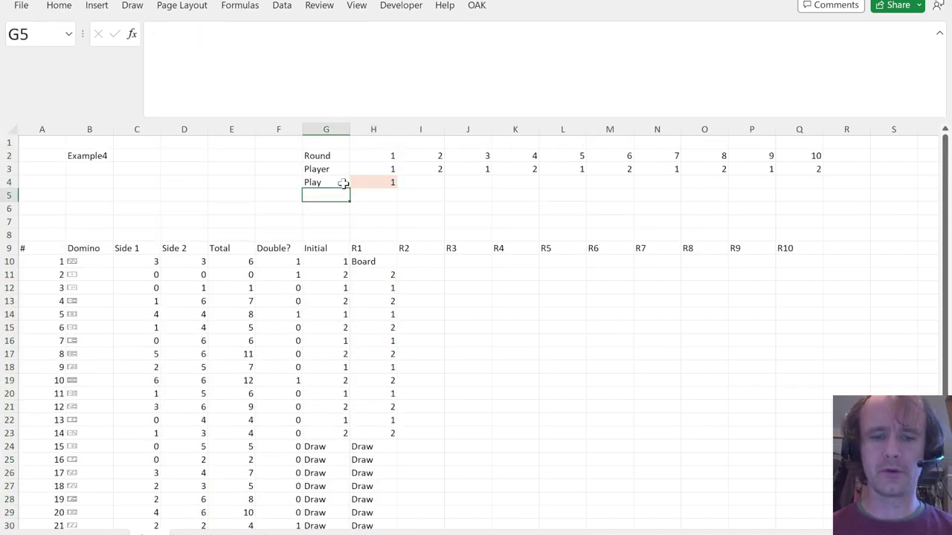
key("Left")
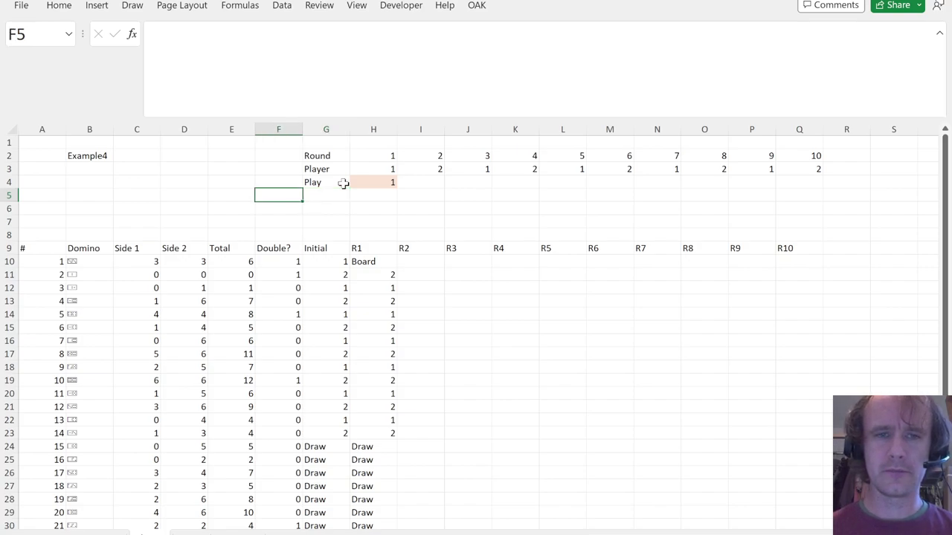
left_click(342, 184)
key("ctrl+Up")
key("ctrl+shift+Down")
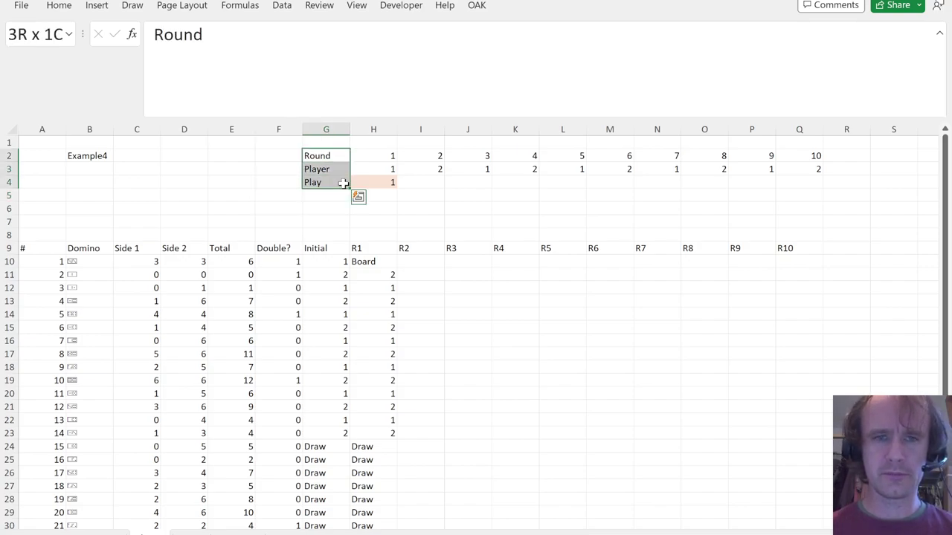
key("ctrl+c")
key("Left")
key("ctrl+v")
Add the label "Next draw" in F5 below Play.
key("ctrl+Down")
key("Down")
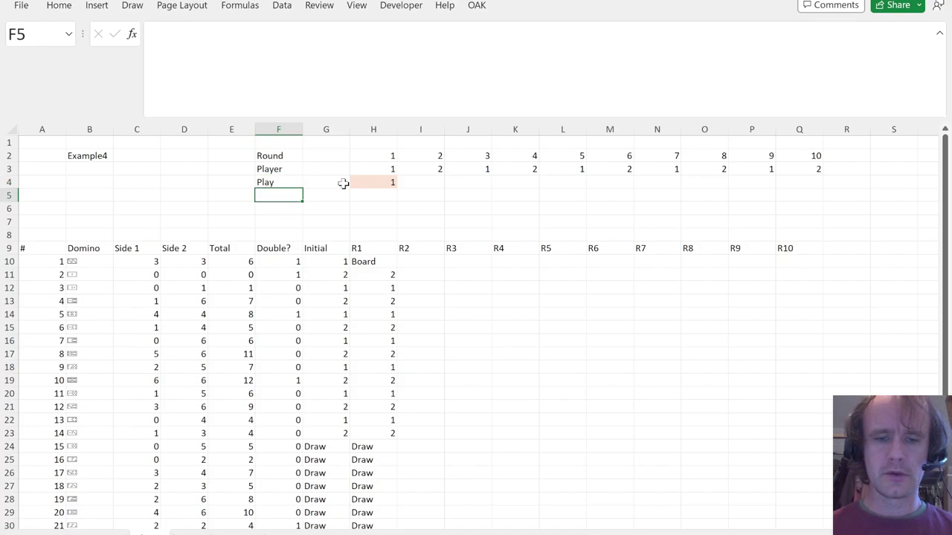
type("Ne")
type("da")
key("BackSpace")
type("raw")
key("Return")
key("Up")
Enter 15 as the starting next draw in G5 and apply the shaded cell formatting from H4 to it.
key("Right")
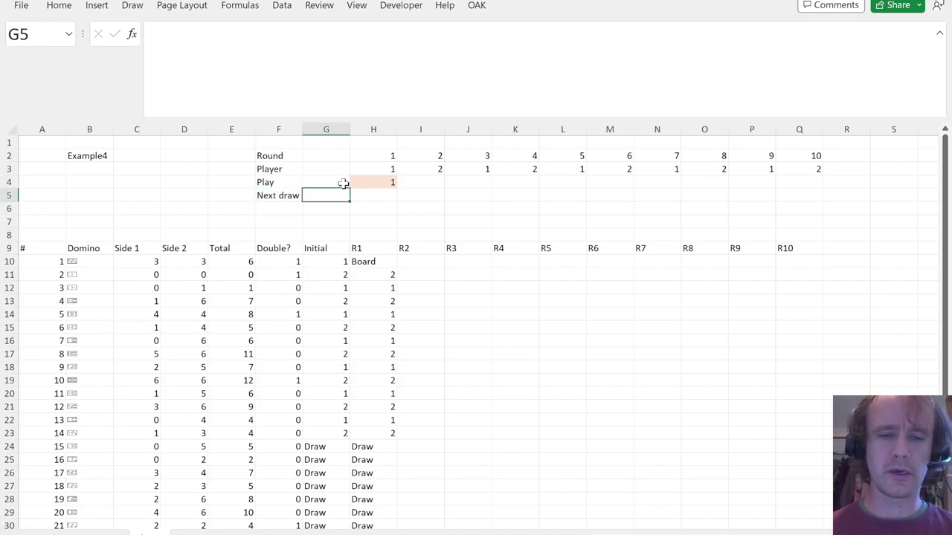
type("15")
key("Return")
key("Up")
key("Right")
key("Up")
key("ctrl+c")
key("Down")
key("Left")
key("alt+h")
key("v")
key("s")
key("t")
key("Return")
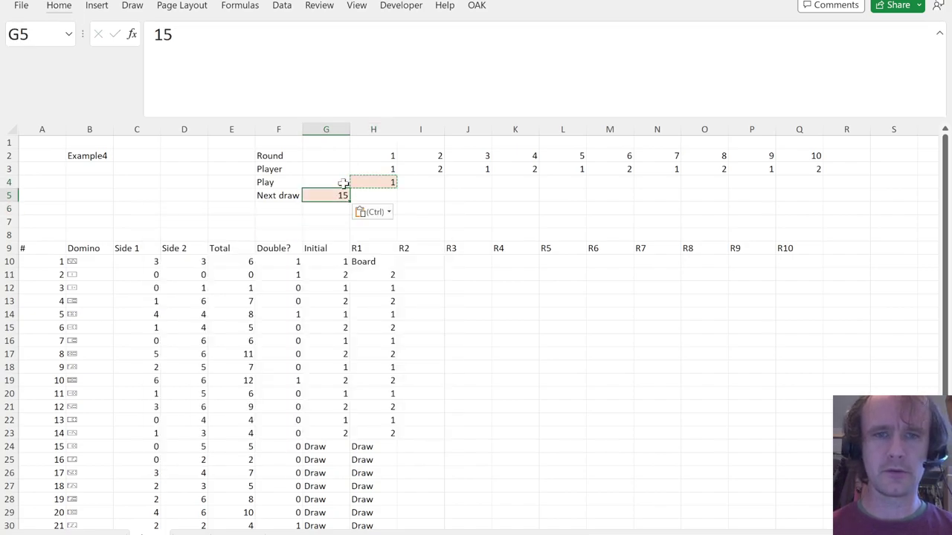
key("Escape")
key("Escape")
key("Right")
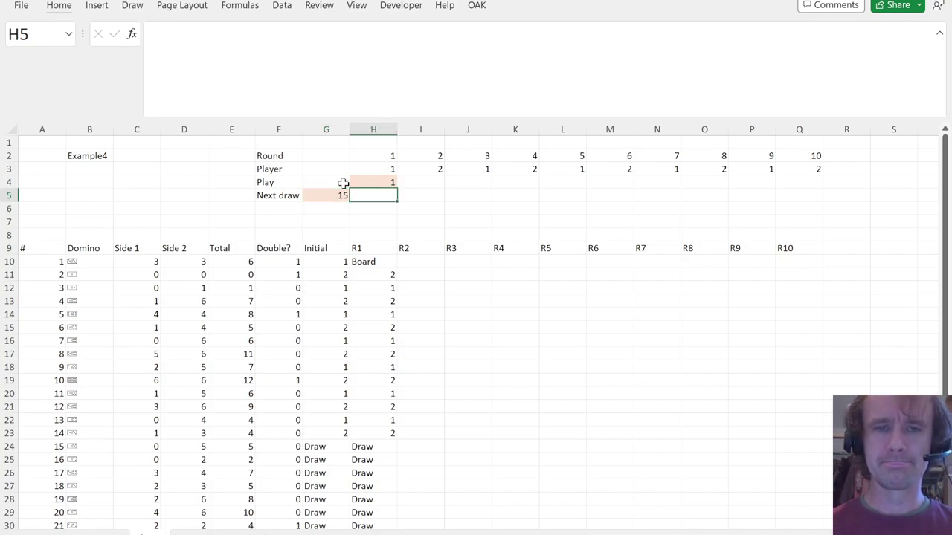
Review the round 1 play formula in H4 and the empty Play cells for the following rounds.
key("Up")
left_click(357, 64)
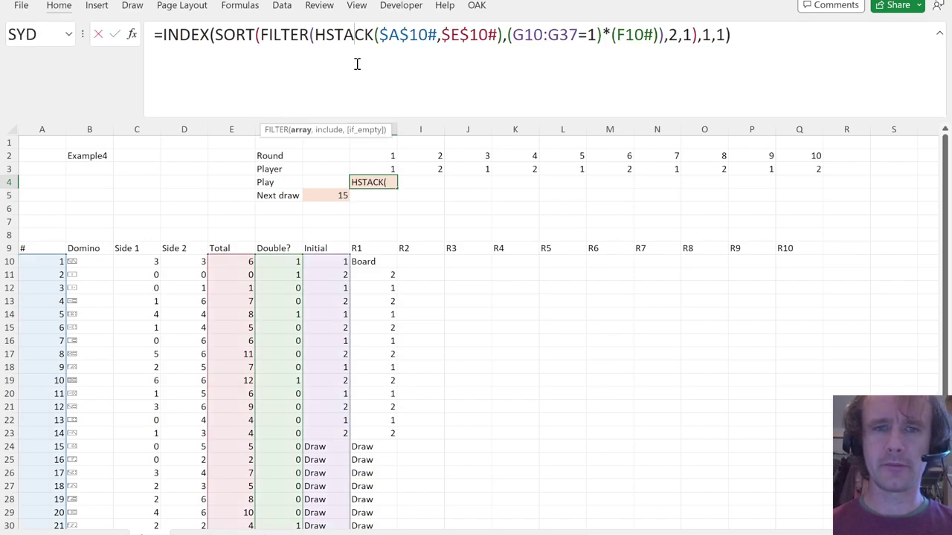
key("Escape")
left_click_drag(157, 35, 732, 34)
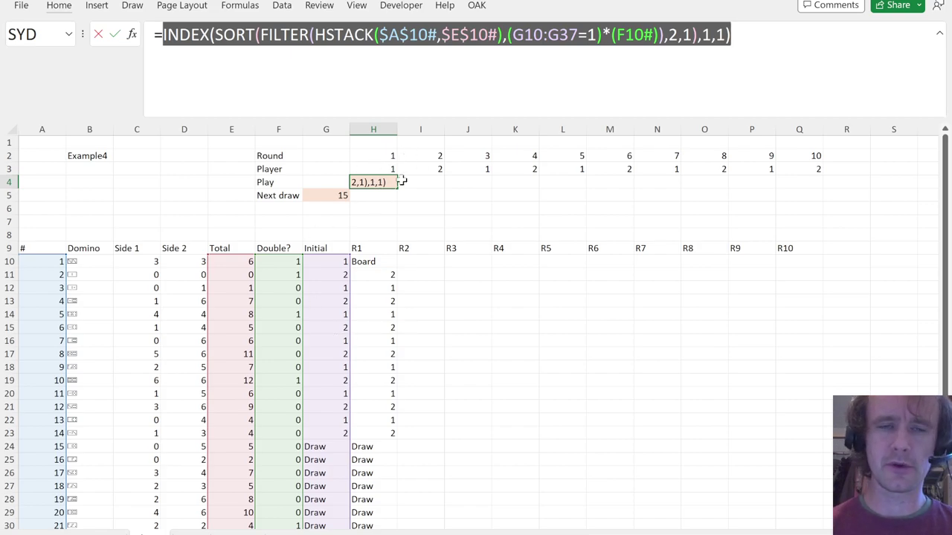
key("Escape")
key("Right")
key("Right")
key("Right")
key("Left")
key("Left")
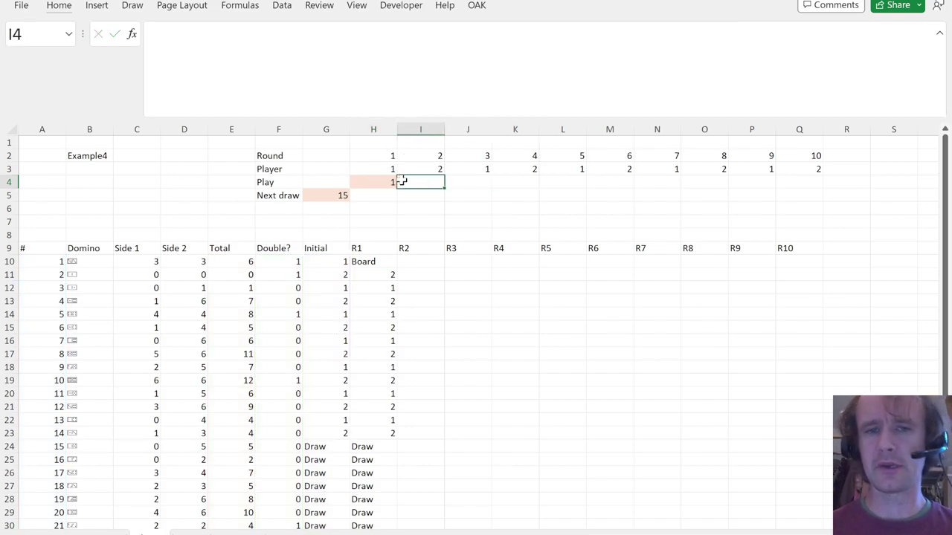
key("Right")
key("Right")
key("Right")
key("Left")
key("Left")
key("Left")
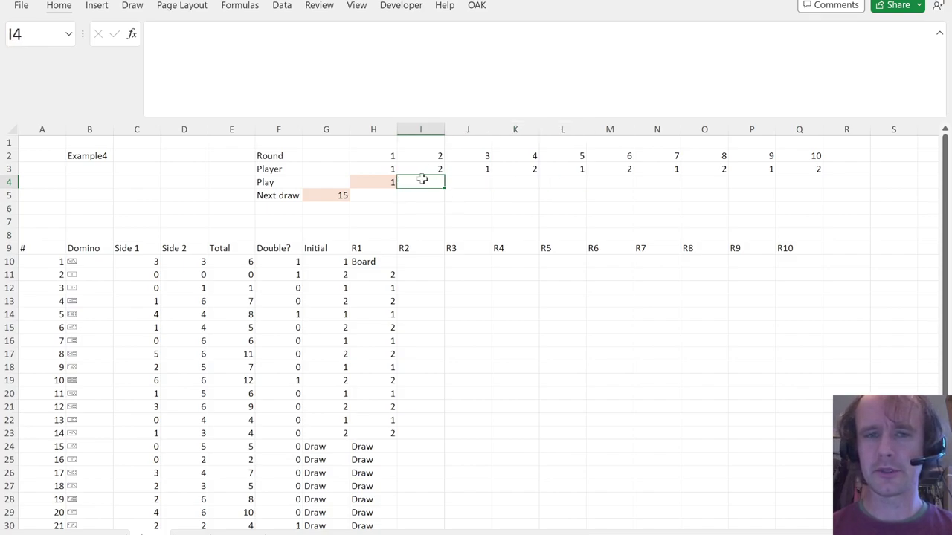
Begin the next draw formula in H5 with an IF whose condition is OR(G5=H4,H4="").
left_click(376, 191)
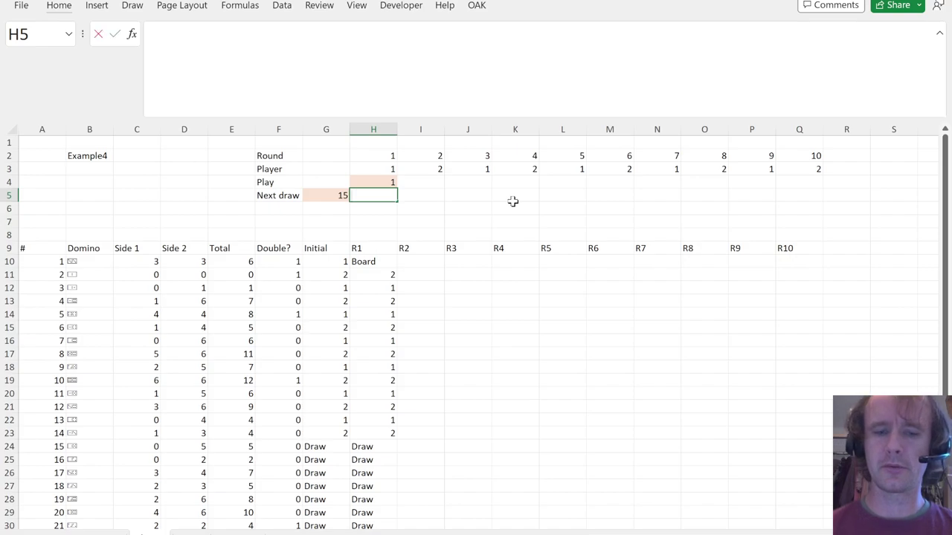
type("=i")
key("Tab")
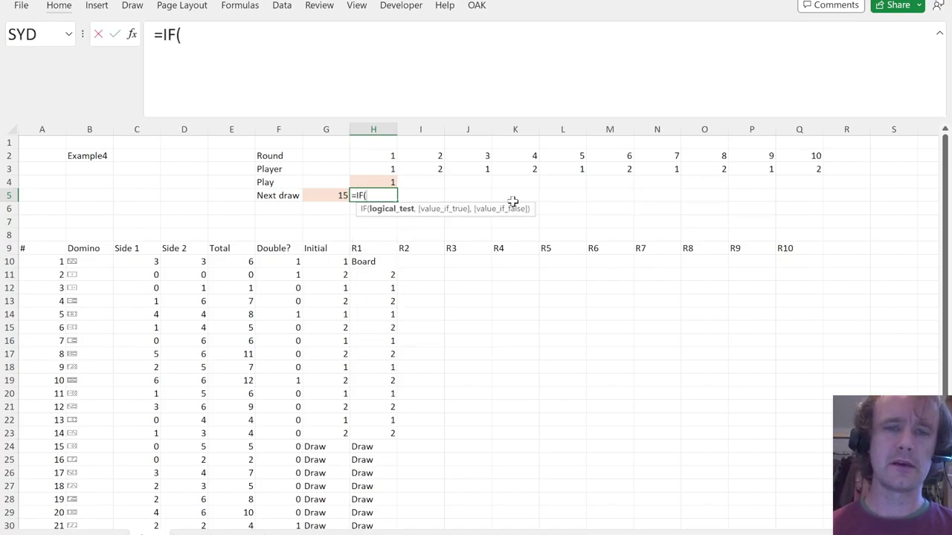
type("or")
key("Tab")
key("Left")
type("=")
key("Up")
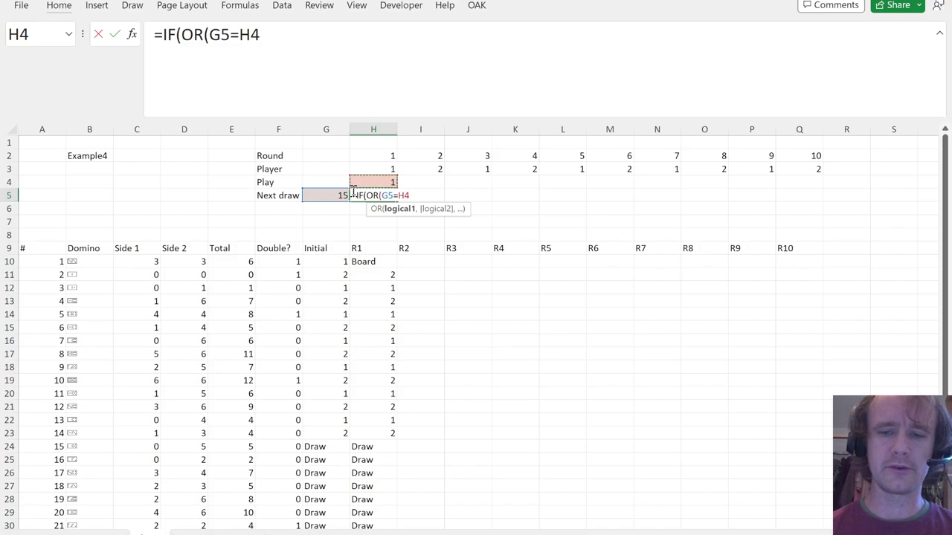
type(",")
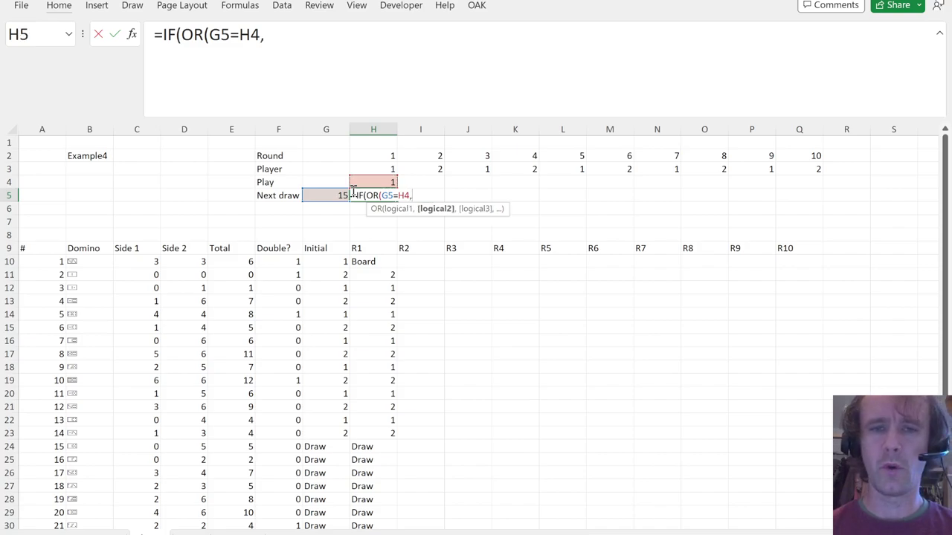
key("Up")
type("=\"\")")
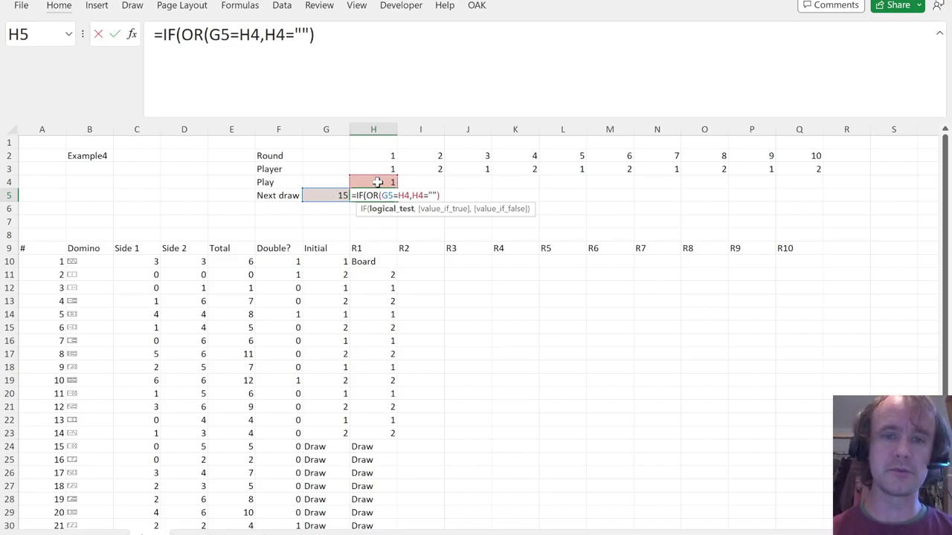
Complete the H5 formula to return G5+1 when the condition holds and G5 otherwise.
type("),")
key("Left")
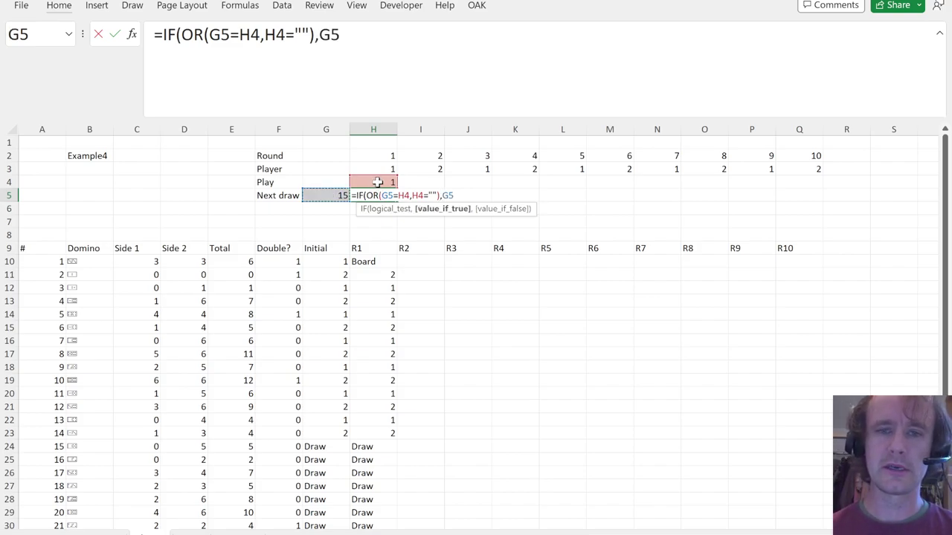
type("+1,")
key("Left")
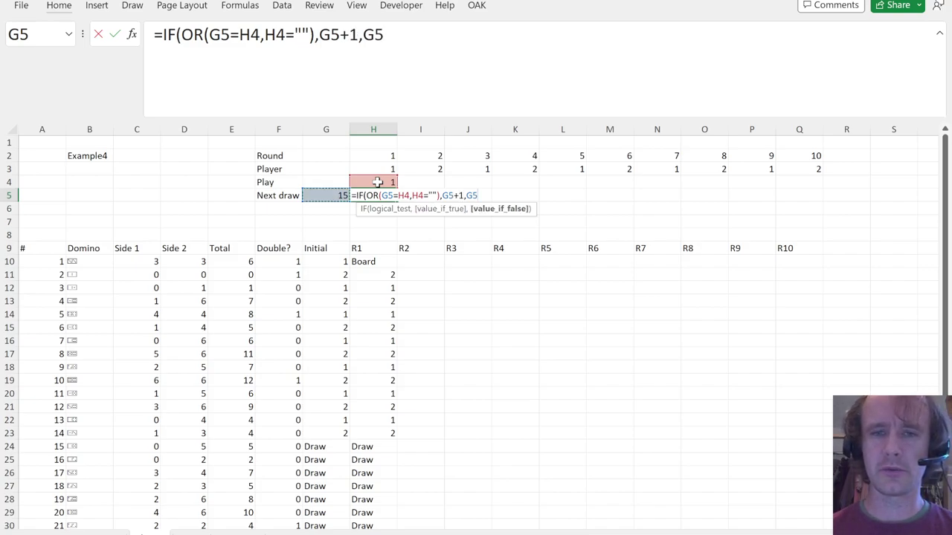
type(")")
key("Return")
key("Up")
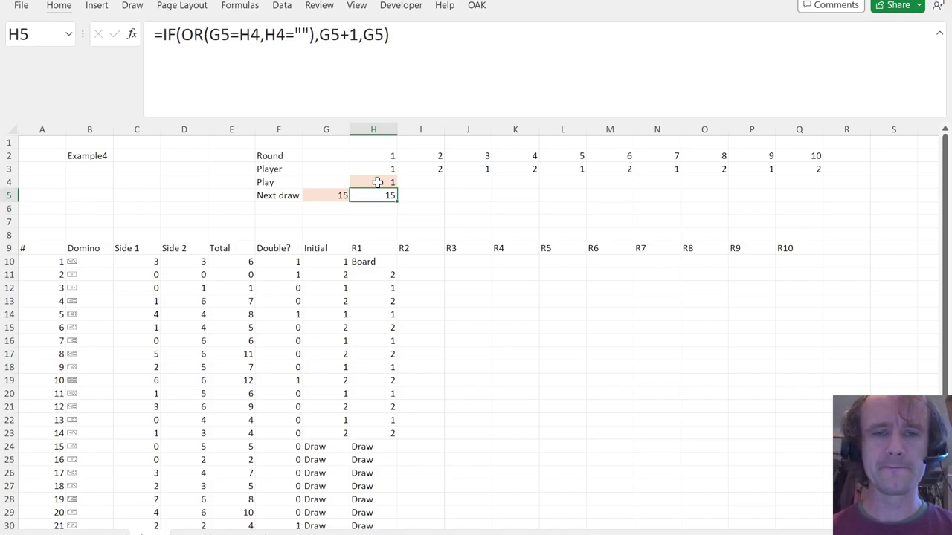
In the R1 status formula in H10, replace the fallback G10 with a nested IF testing $A10=G$5.
key("Down")
key("Down")
key("Down")
key("Down")
key("Down")
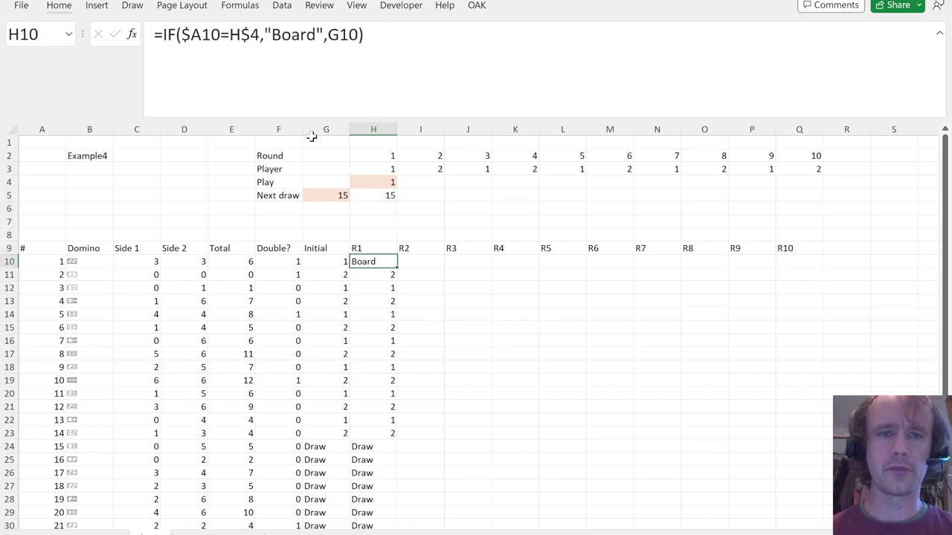
double_click(350, 35)
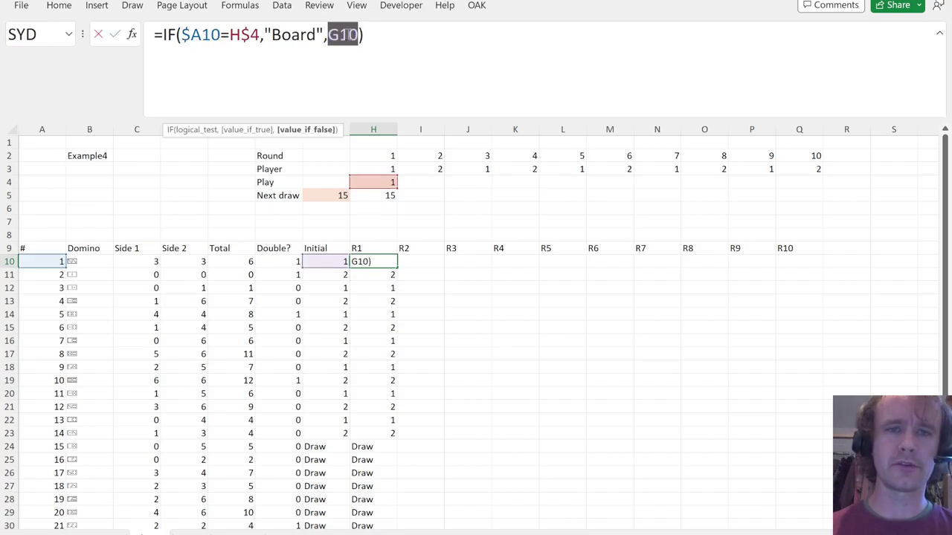
key("Delete")
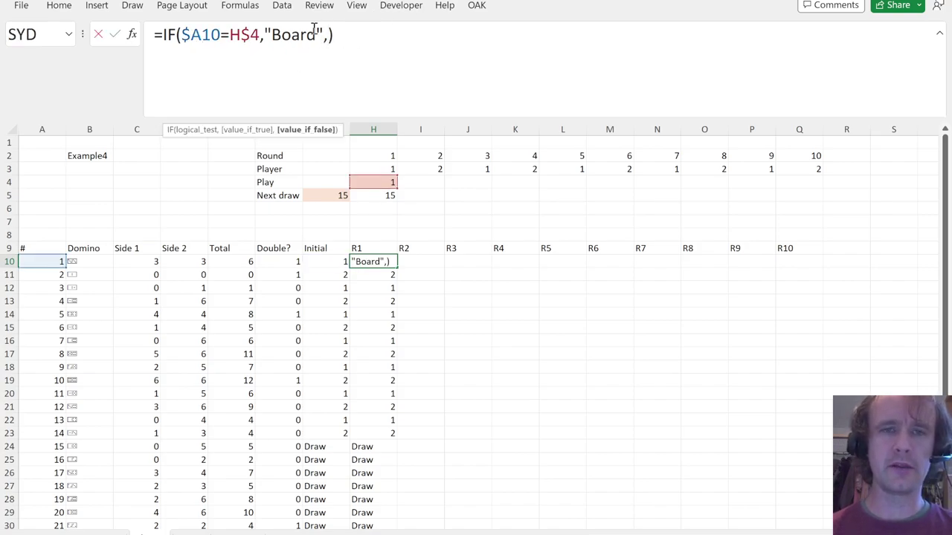
type("if")
key("Tab")
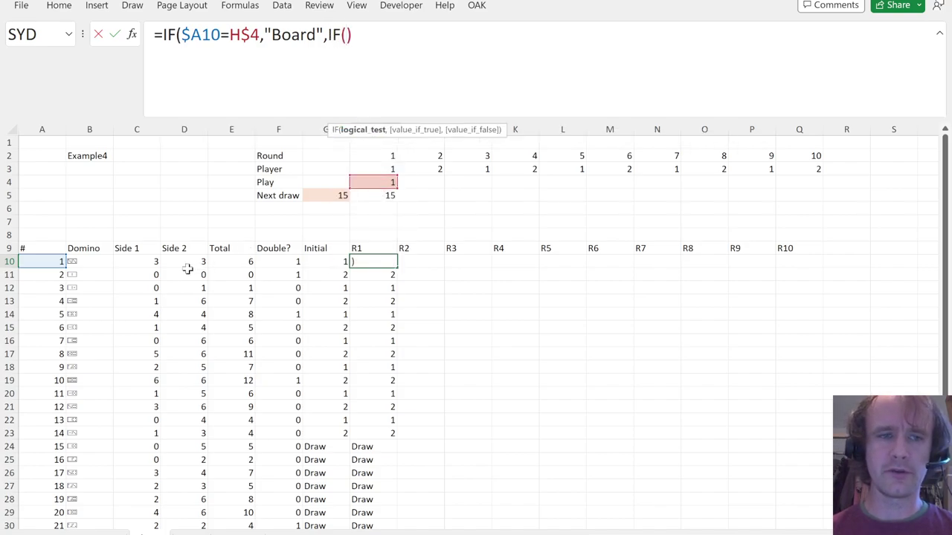
left_click(44, 260)
key("F4")
key("F4")
key("F4")
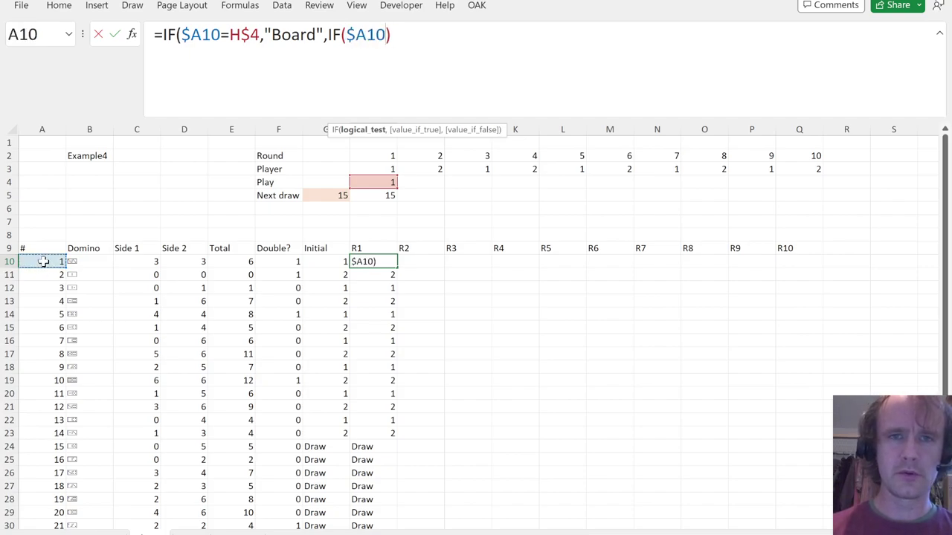
type("=")
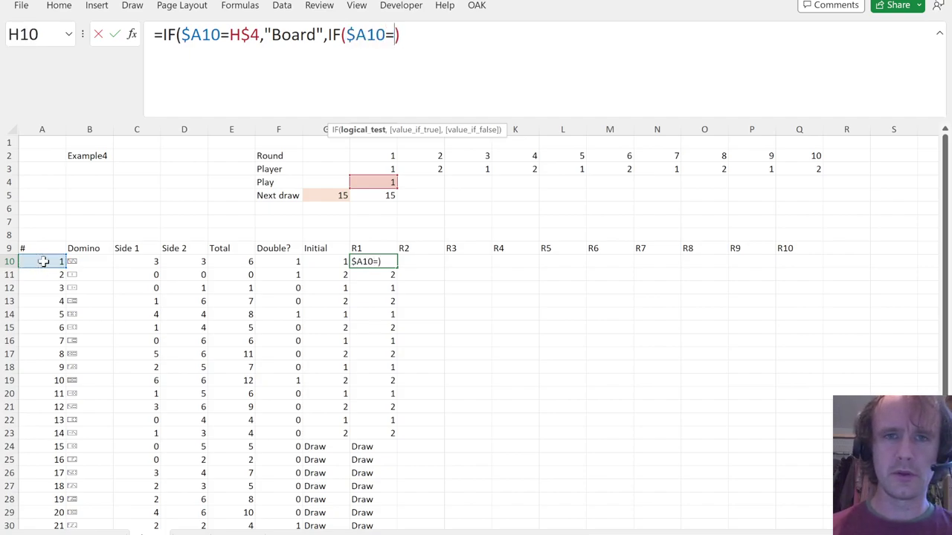
left_click(338, 197)
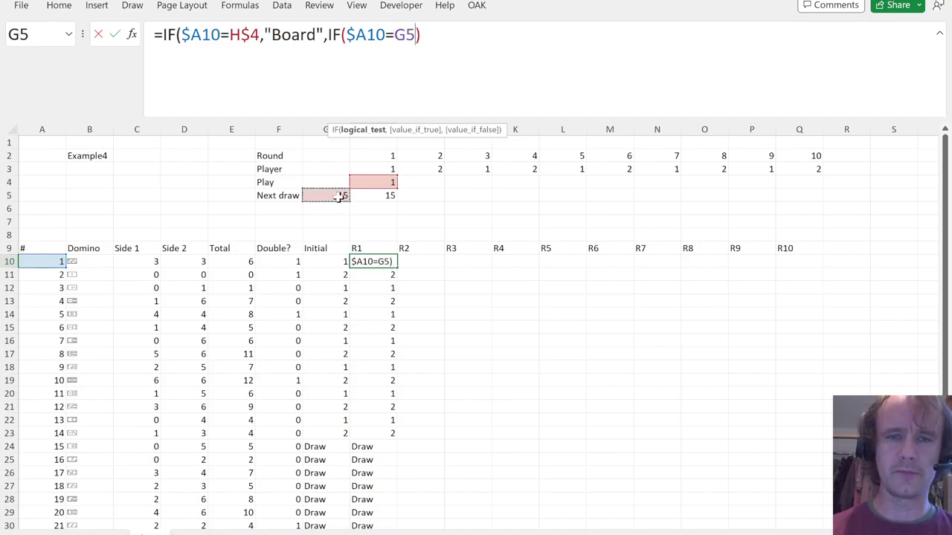
key("F4")
key("F4")
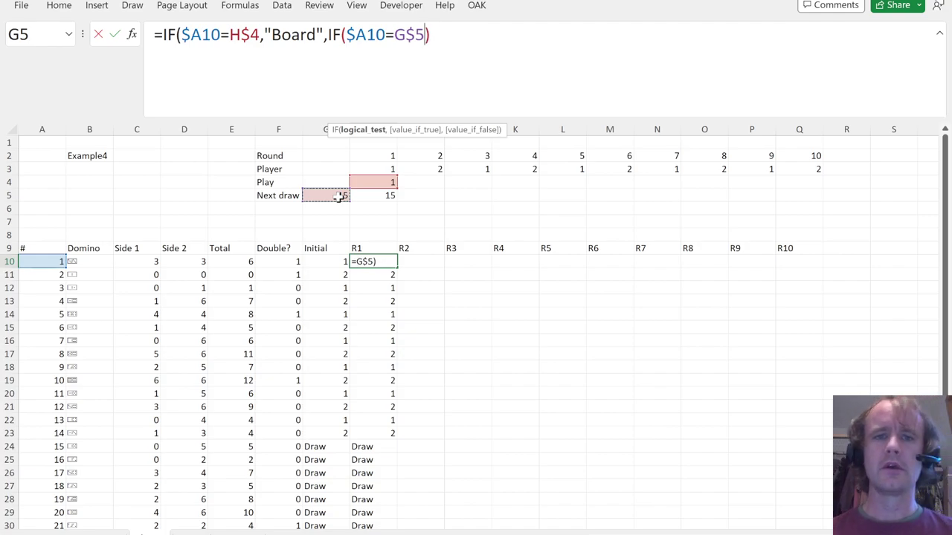
type(",")
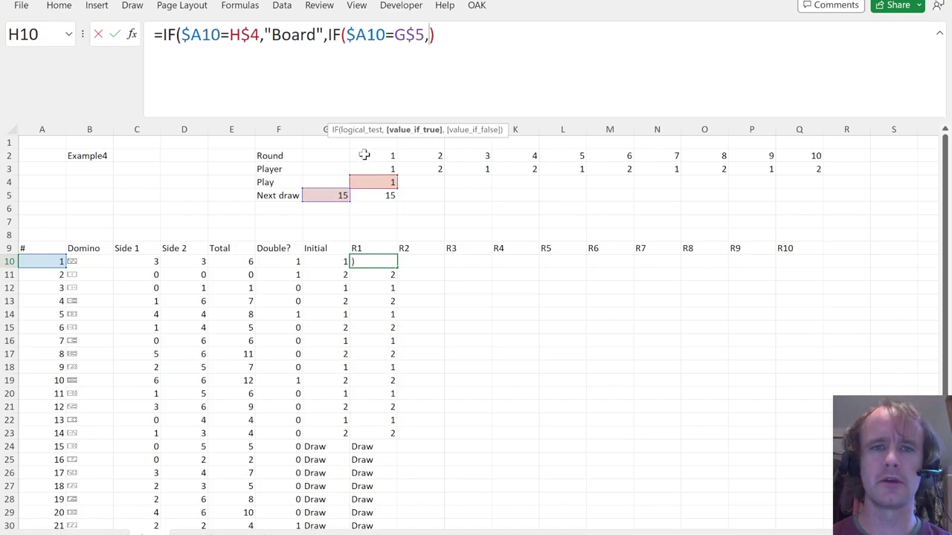
Extend the nested IF condition in H10 to ($A10=G$5)*(H$4="").
left_click(361, 32)
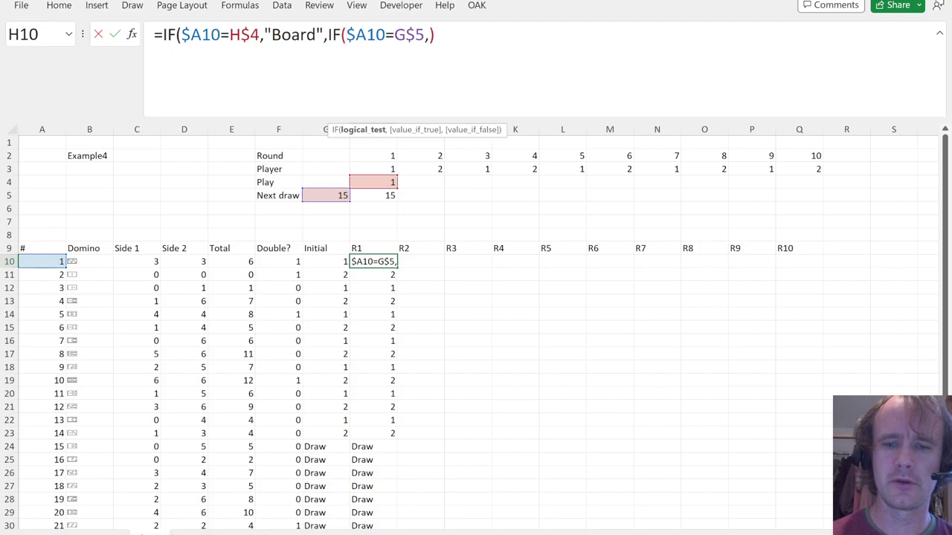
type("(")
left_click(431, 33)
type(")*(")
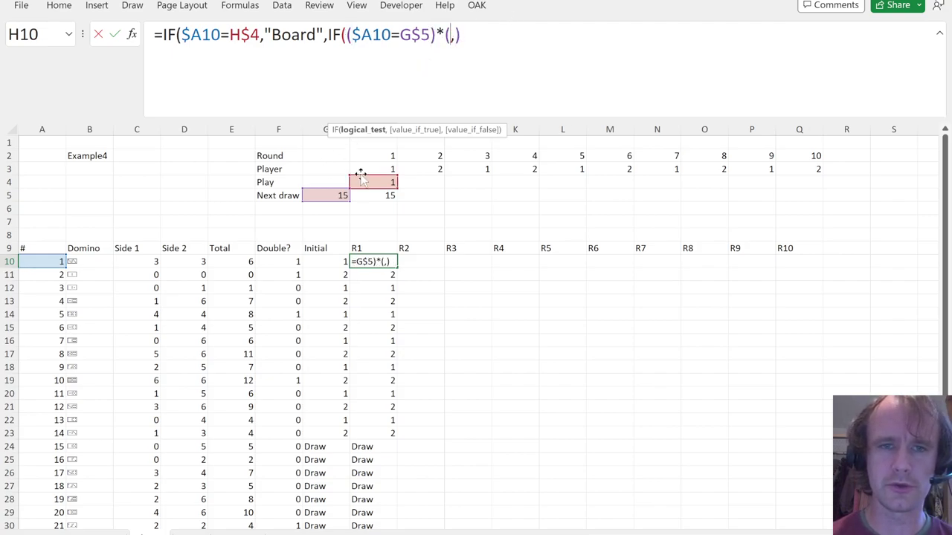
left_click(373, 182)
type("=\"\")")
left_click(470, 38)
key("F4")
key("F4")
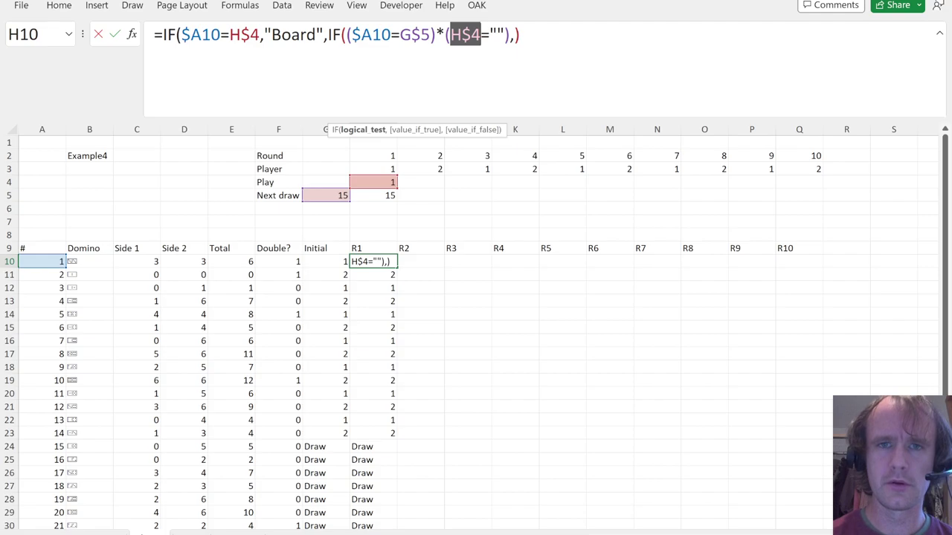
Complete the nested IF in H10 with H$2 if true and G10 otherwise, and select the R1 cells down to H37.
left_click(516, 35)
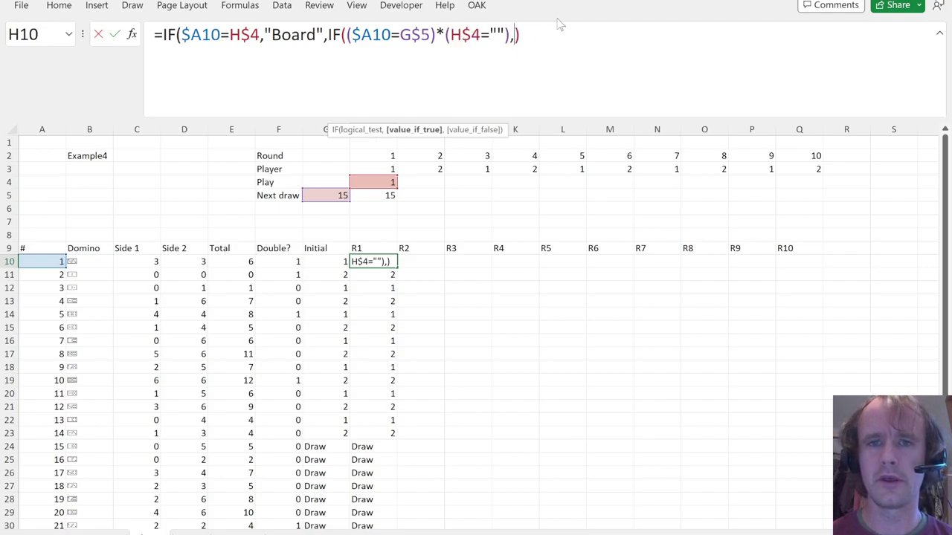
left_click(388, 157)
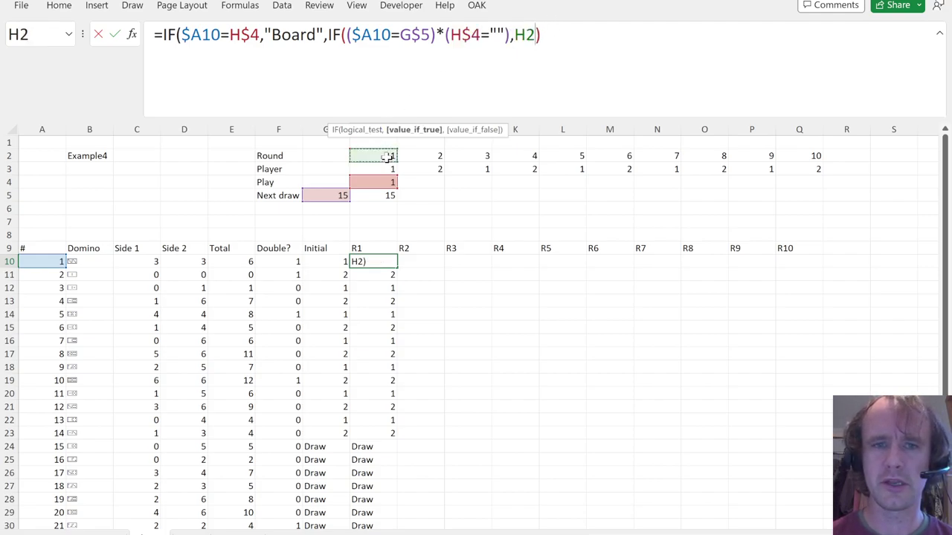
key("F4")
key("F4")
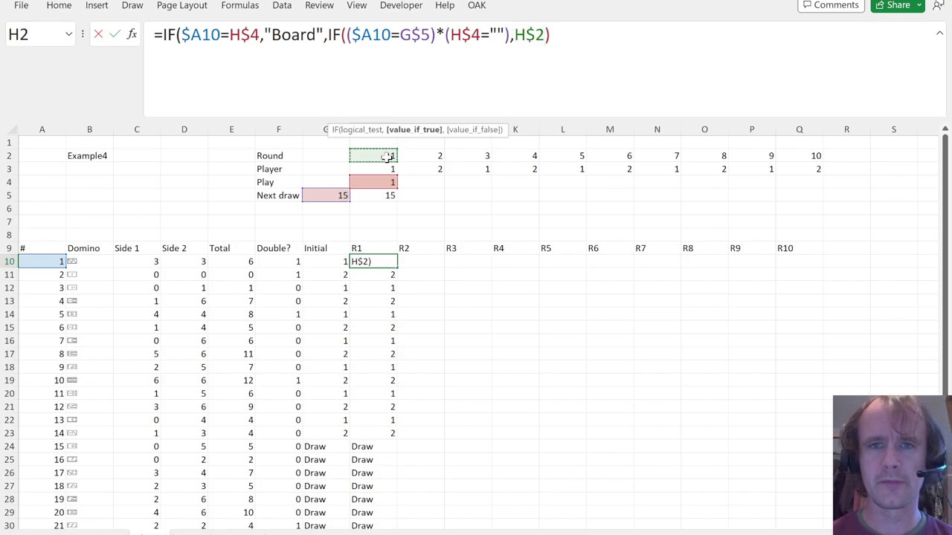
type(",")
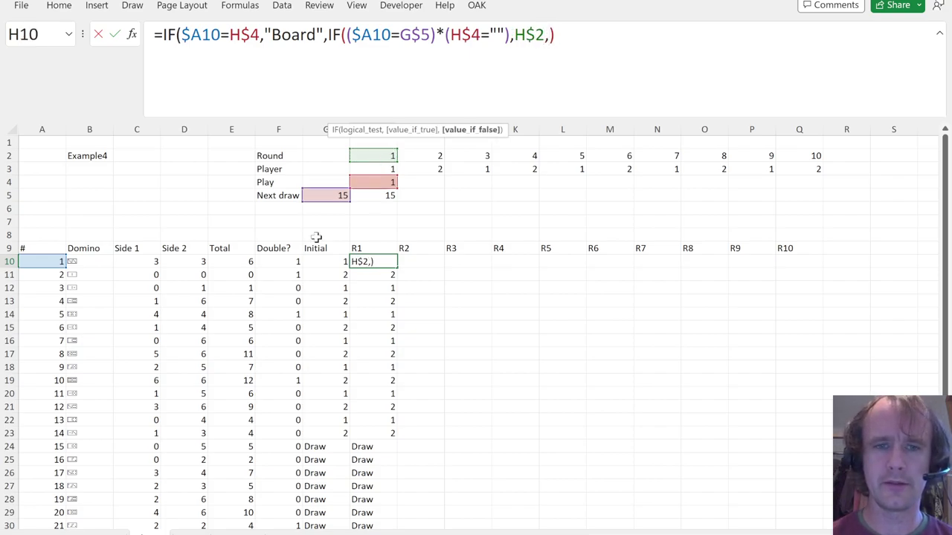
left_click(336, 260)
type(")")
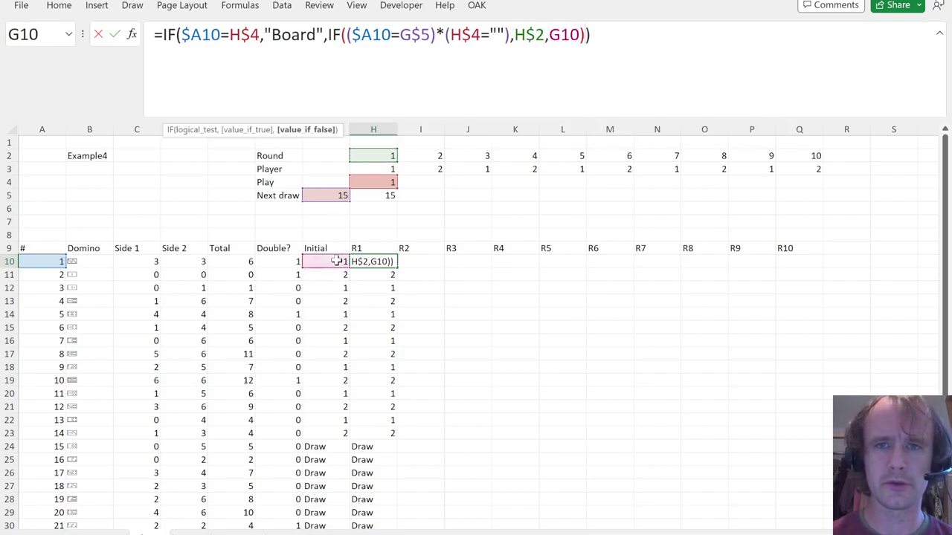
key("ctrl+Return")
key("ctrl+shift+Down")
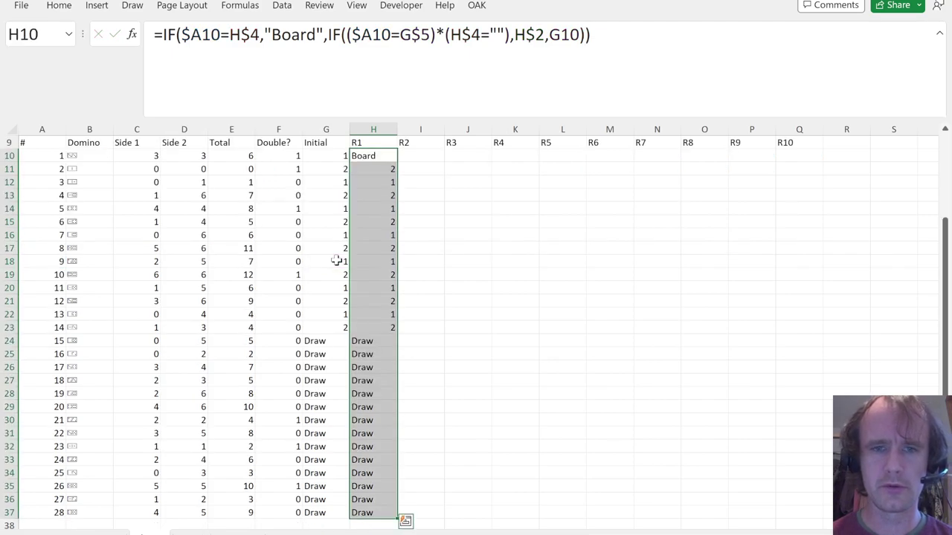
Insert two rows above the domino table and add the label "Ends" in F7.
key("ctrl+Up")
key("ctrl+Up")
key("ctrl+Up")
key("Up")
key("Down")
key("Left")
key("Down")
key("Down")
key("Left")
key("Down")
key("Left")
key("Down")
key("Right")
key("Down")
key("alt+o")
key("r")
key("F4")
type("Ends")
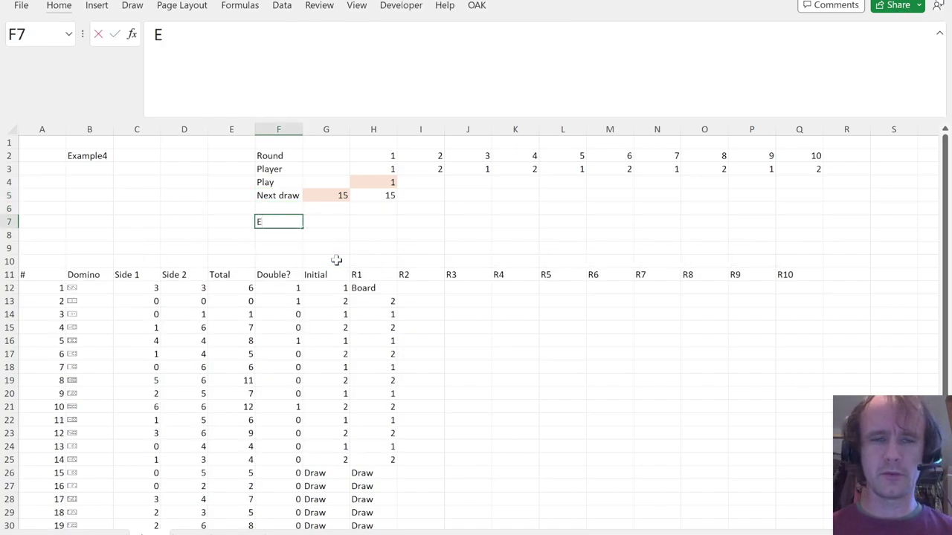
key("Right")
key("Right")
type("=")
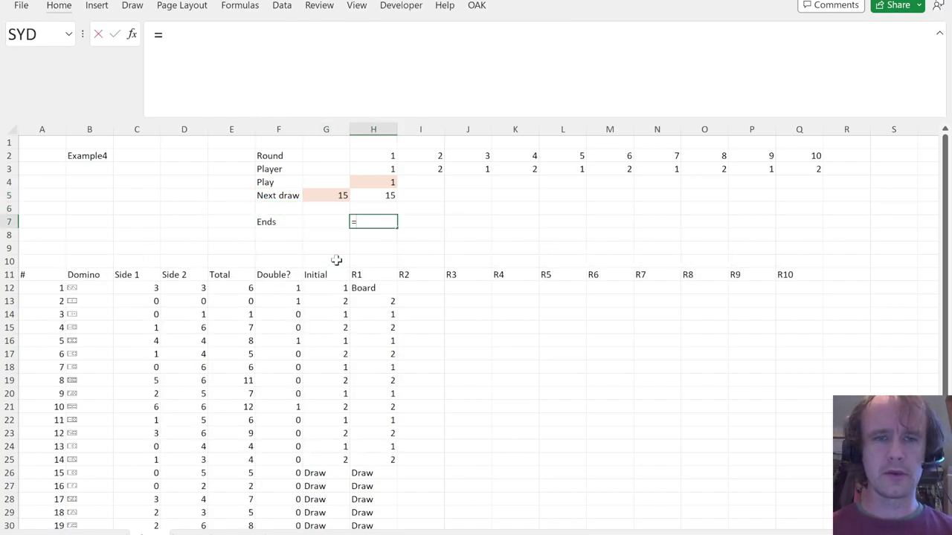
type("in")
key("Tab")
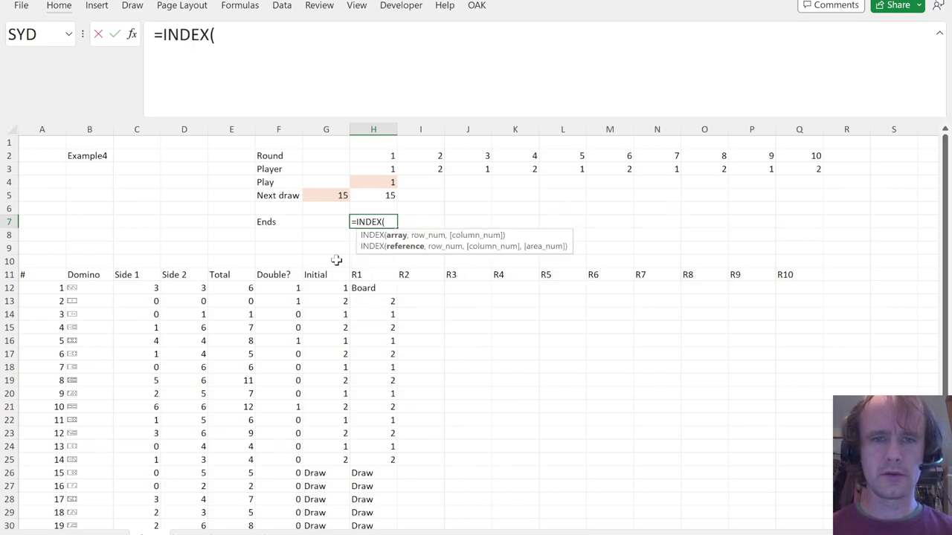
key("Escape")
Apply the shaded cell formatting from H4 to H7 and H8.
key("Up")
key("Up")
key("Up")
key("ctrl+c")
key("Down")
key("Down")
key("Down")
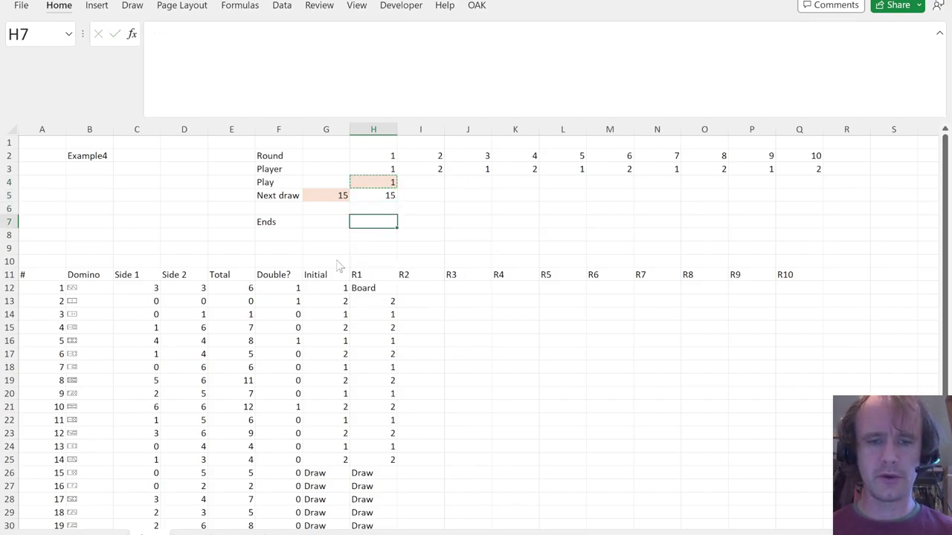
key("ctrl+v")
key("Down")
key("ctrl+alt+v")
key("Return")
key("Up")
Begin an INDEX formula in H7 with the absolute Side 1 and Side 2 range $C$12:$D$39 as its array.
type("=ind")
key("Tab")
key("Down")
key("Left")
key("Left")
key("Down")
key("Left")
key("Left")
key("Down")
key("Left")
key("Down")
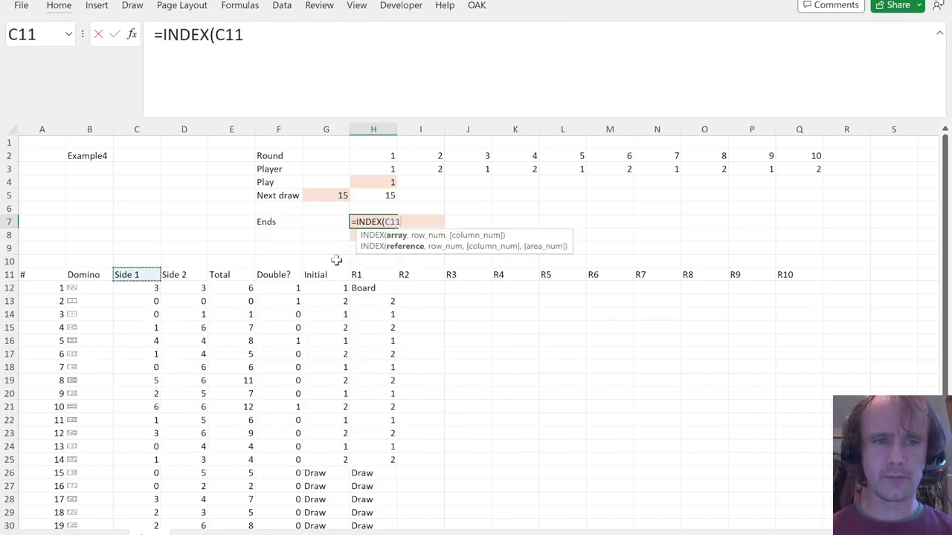
key("Down")
key("ctrl+shift+Down")
key("shift+Right")
key("F4")
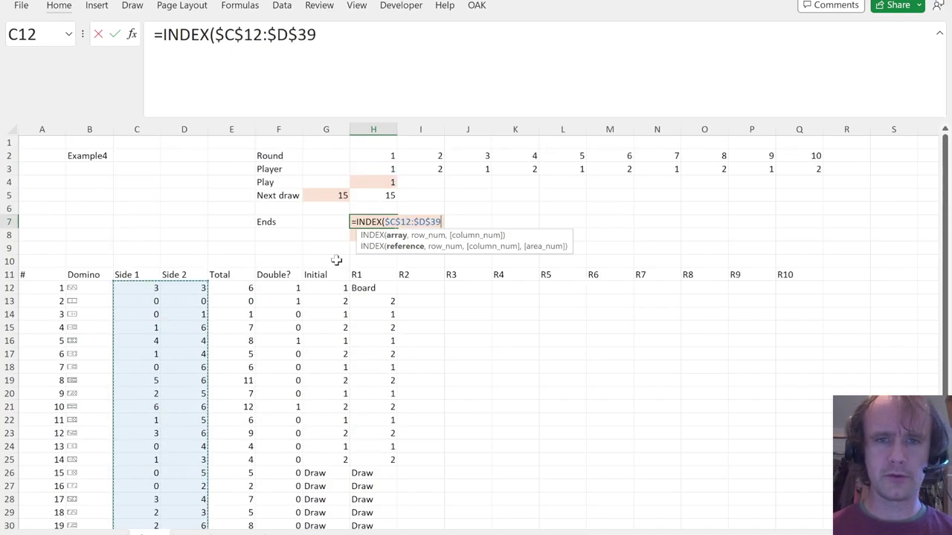
Complete the INDEX formula in H7 with H4 as the row number and 0 as the column number.
type(",")
key("Up")
key("Up")
key("Up")
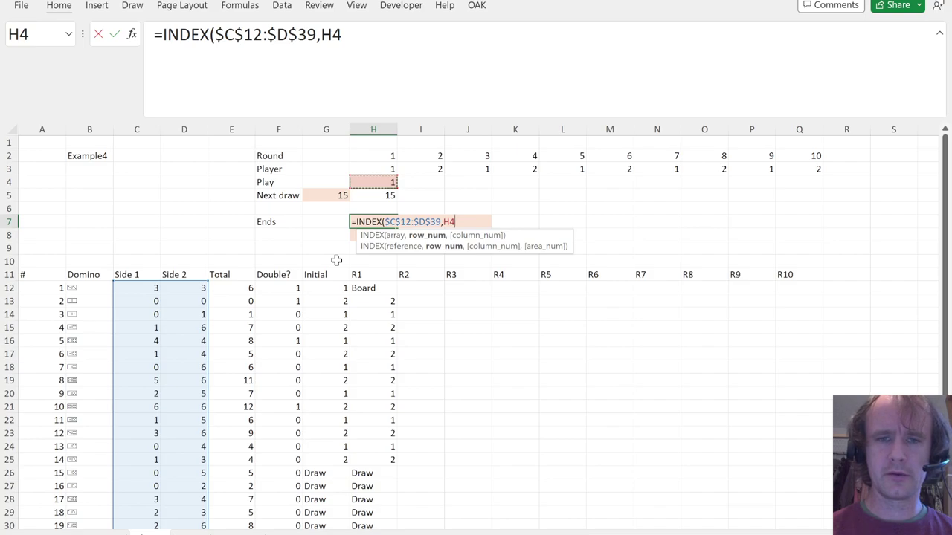
type(",0)")
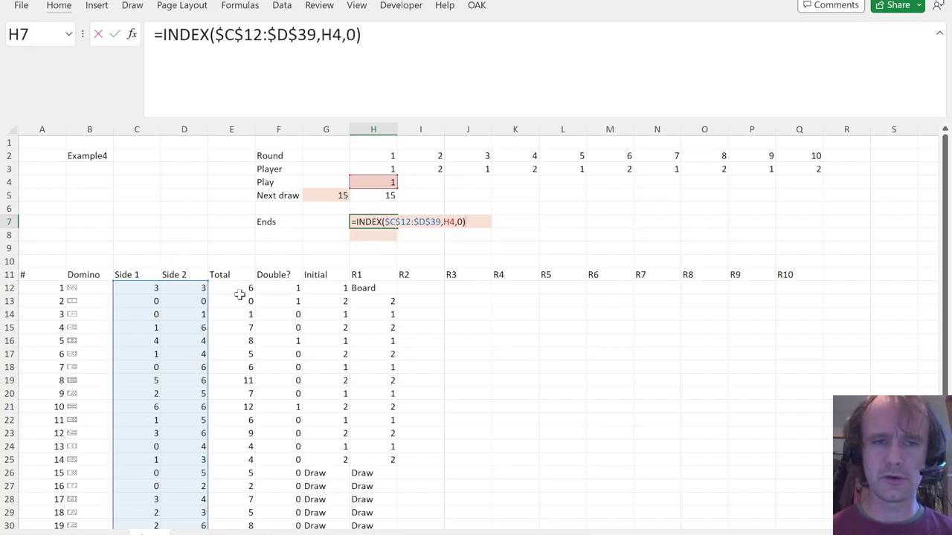
key("Return")
key("Up")
key("Right")
key("Left")
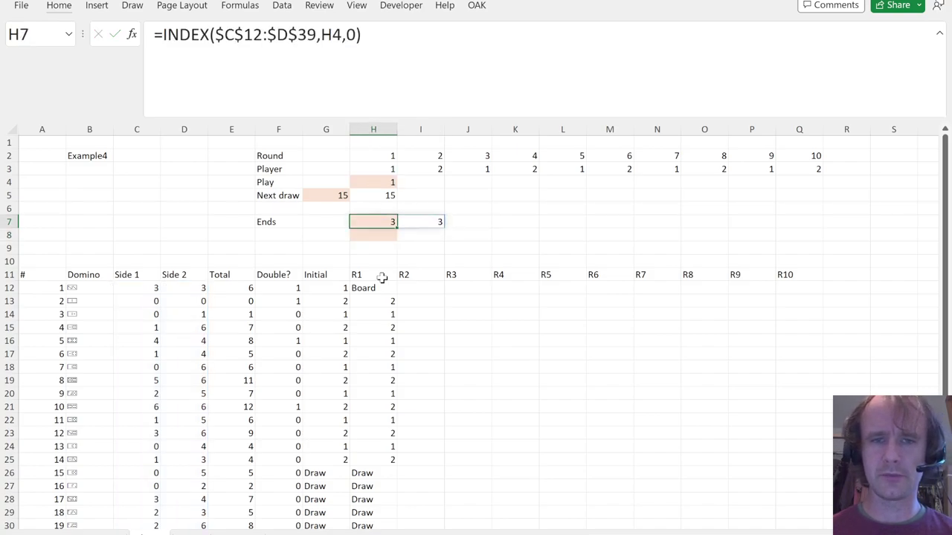
Wrap the INDEX formula in H7 in TRANSPOSE so the two ends spill down H7:H8.
left_click(380, 127)
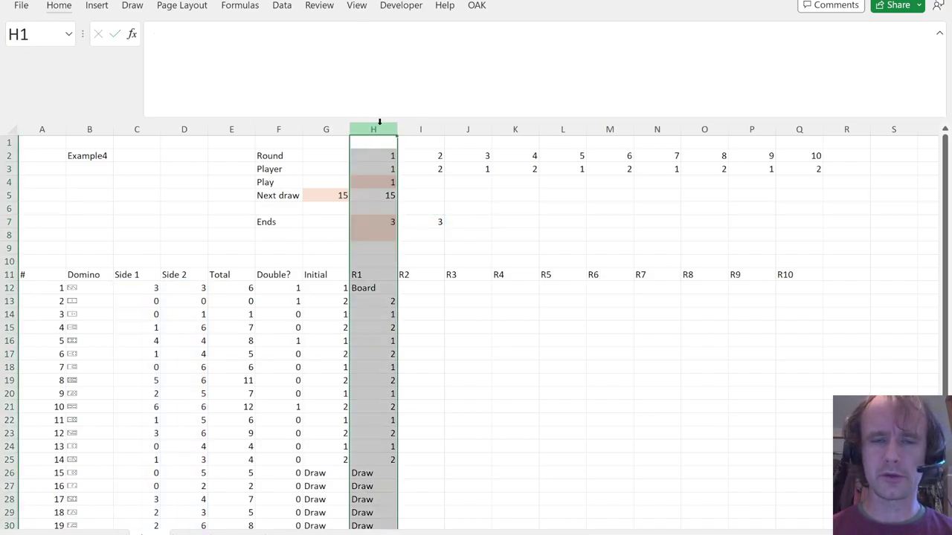
left_click(377, 221)
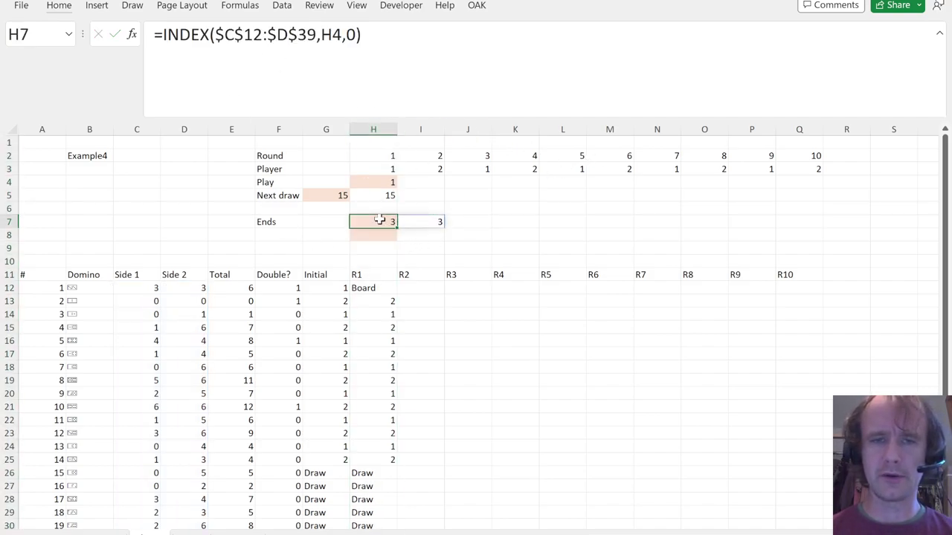
left_click(157, 32)
type("tran")
key("Tab")
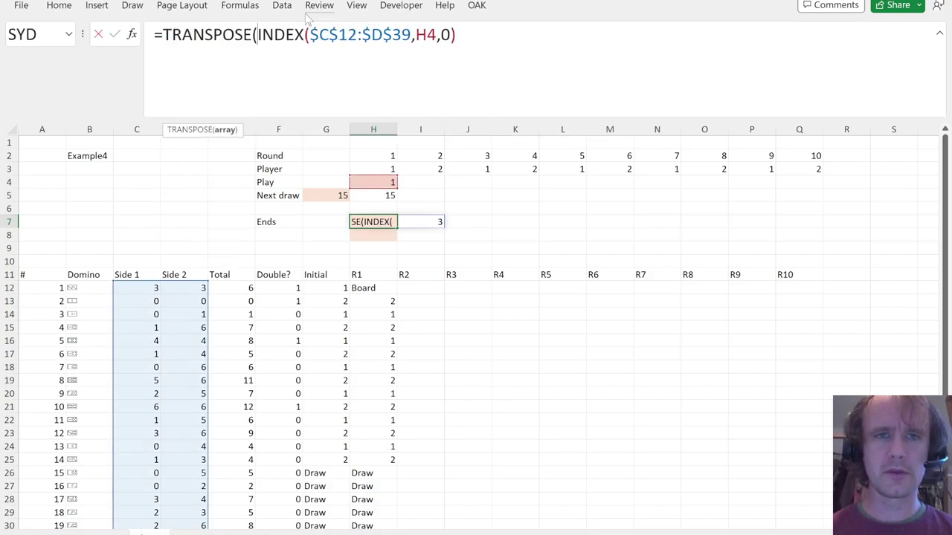
type(")")
key("Return")
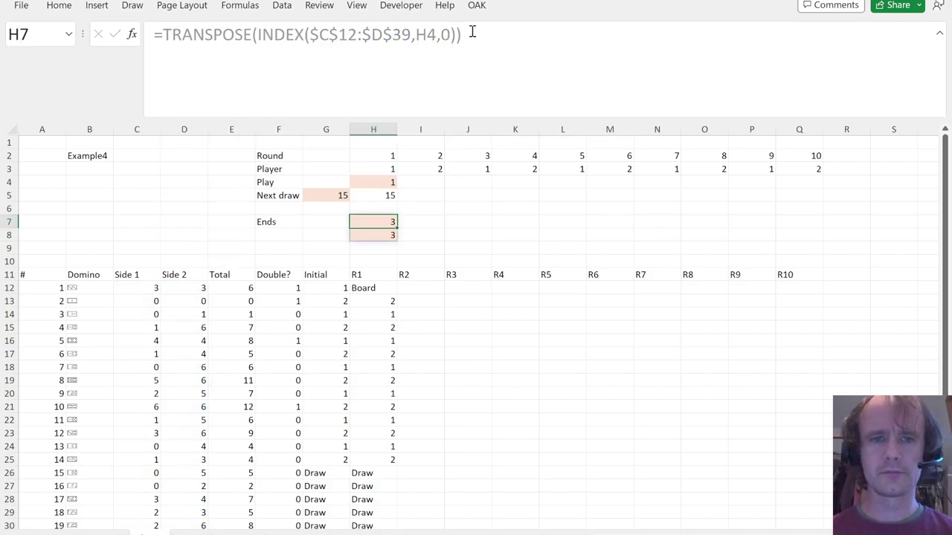
Review the spilled board ends in H7:H8 against the round 2 header in I2 and the empty R2 column.
key("Left")
key("Down")
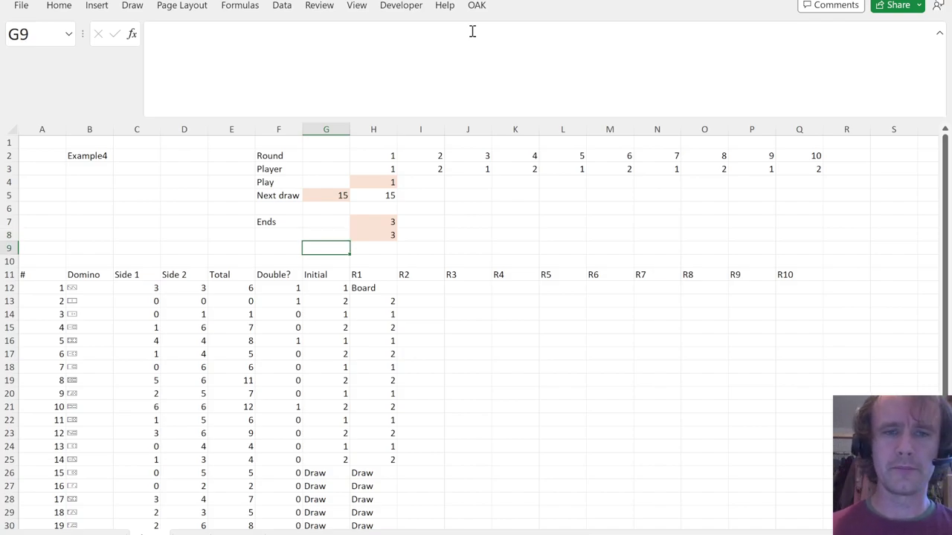
key("Down")
key("Left")
key("Right")
key("Right")
key("Up")
key("Up")
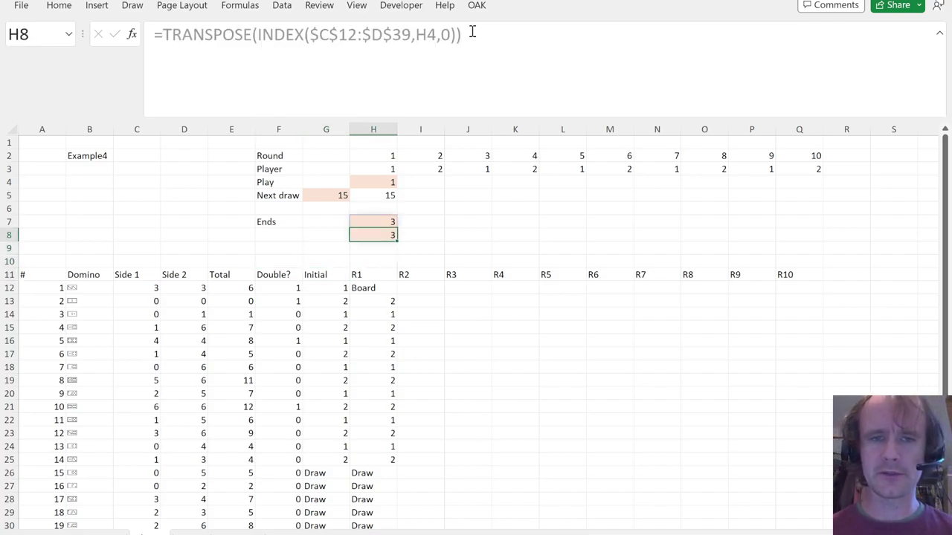
key("Up")
key("shift+Down")
key("Right")
key("Up")
key("Up")
key("Up")
key("ctrl+Down")
key("Down")
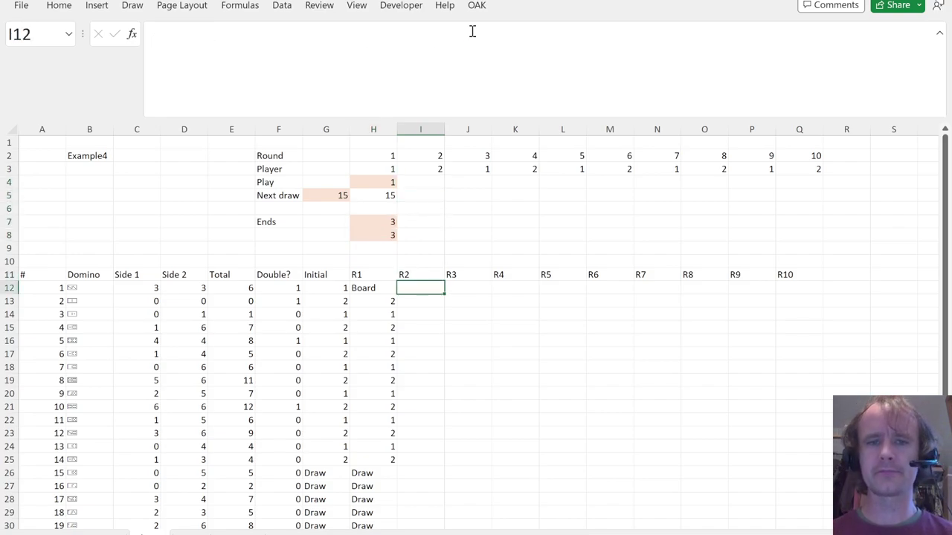
left_click(421, 156)
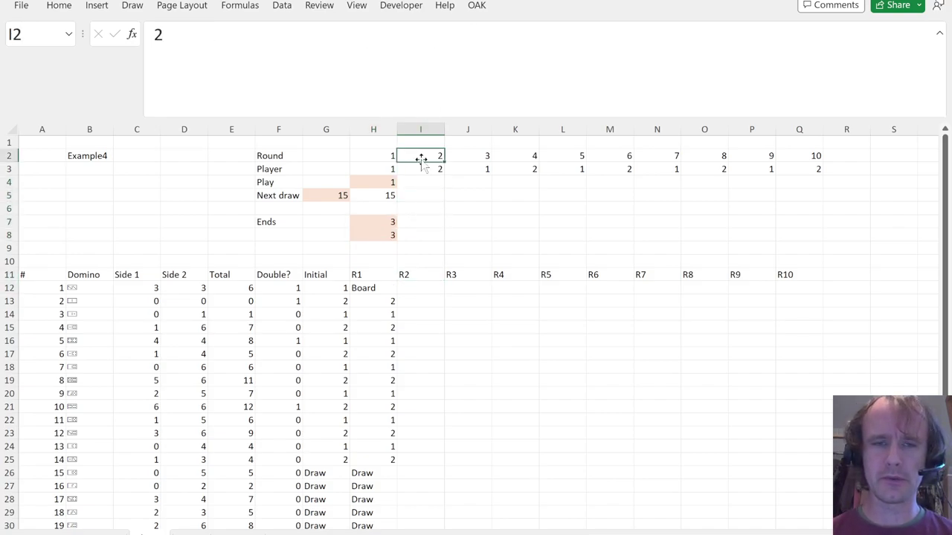
mouse_move(383, 220)
left_mouse_down()
mouse_move(380, 249)
mouse_move(379, 238)
left_mouse_up()
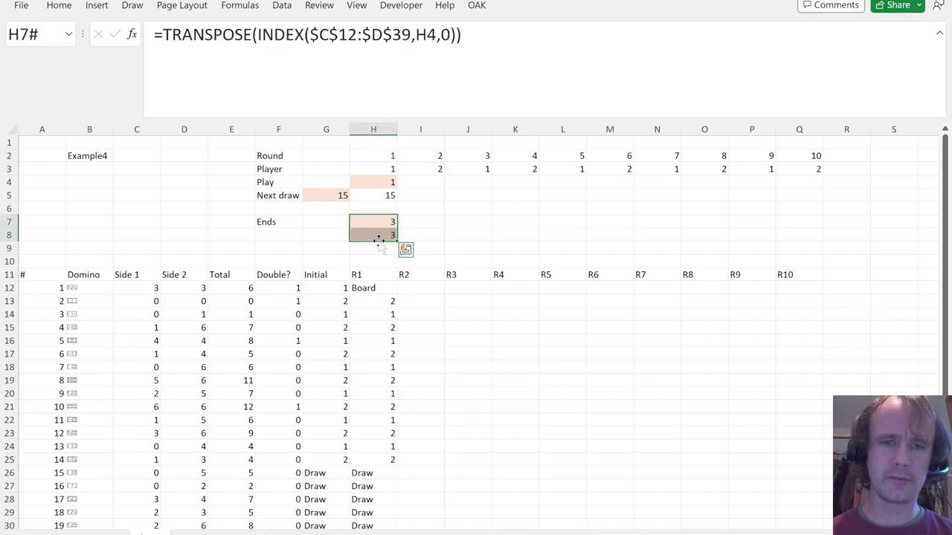
Begin a formula in I12 that multiplies the test (H12=I$2) by a further condition.
left_click(407, 286)
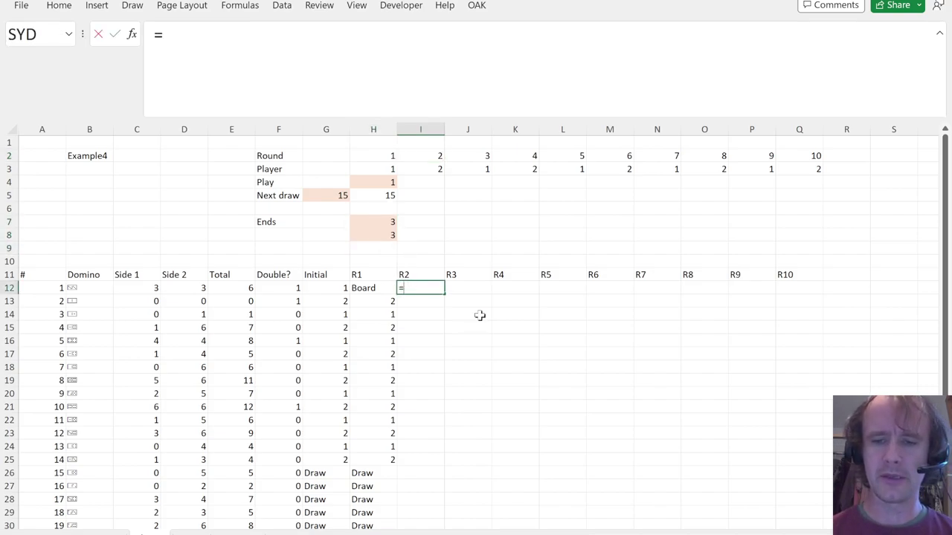
type("=(")
key("Left")
type("=")
key("Up")
key("Up")
key("Up")
key("Up")
key("Up")
key("Up")
key("Up")
key("Up")
key("Up")
key("Up")
key("F4")
key("F4")
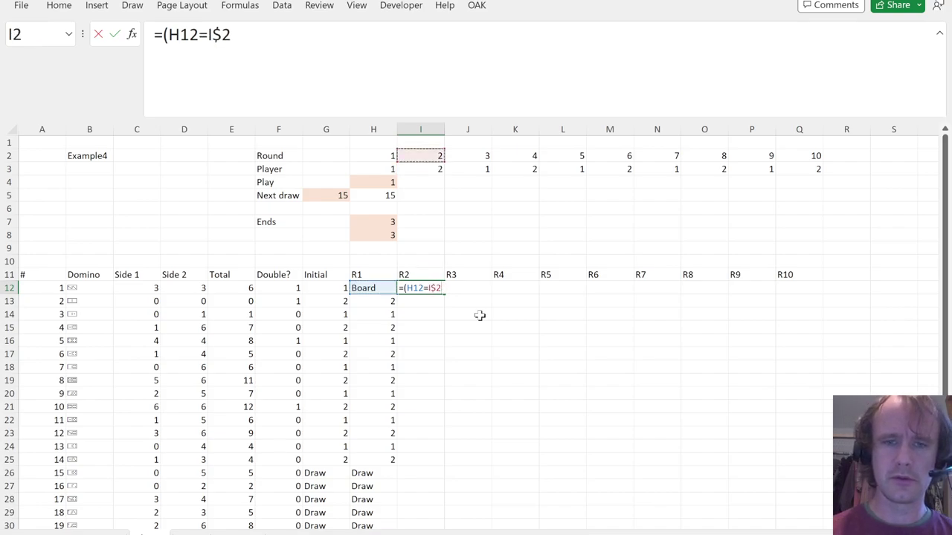
type(")")
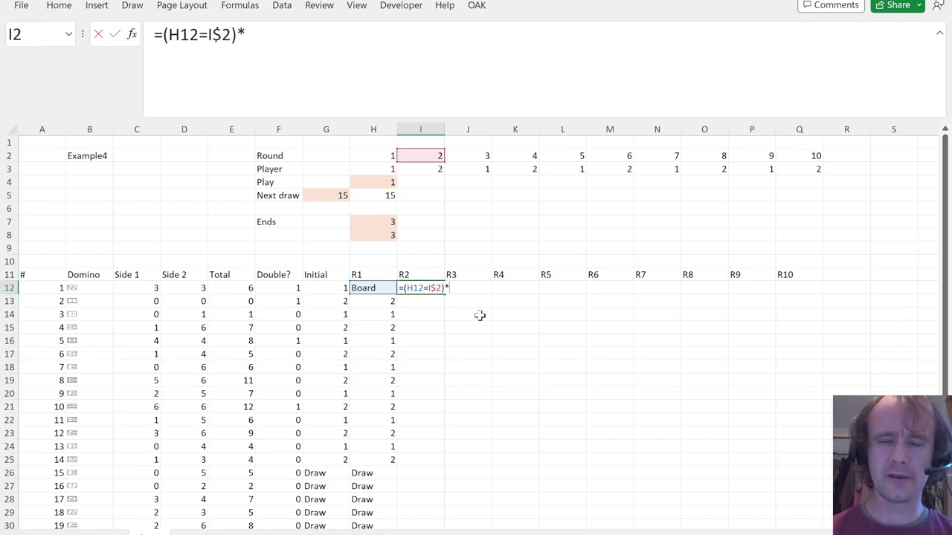
type("*")
Continue the I12 formula with a SUM function after the multiplication, without the directly referenced side and end cells.
left_click_drag(145, 286, 172, 287)
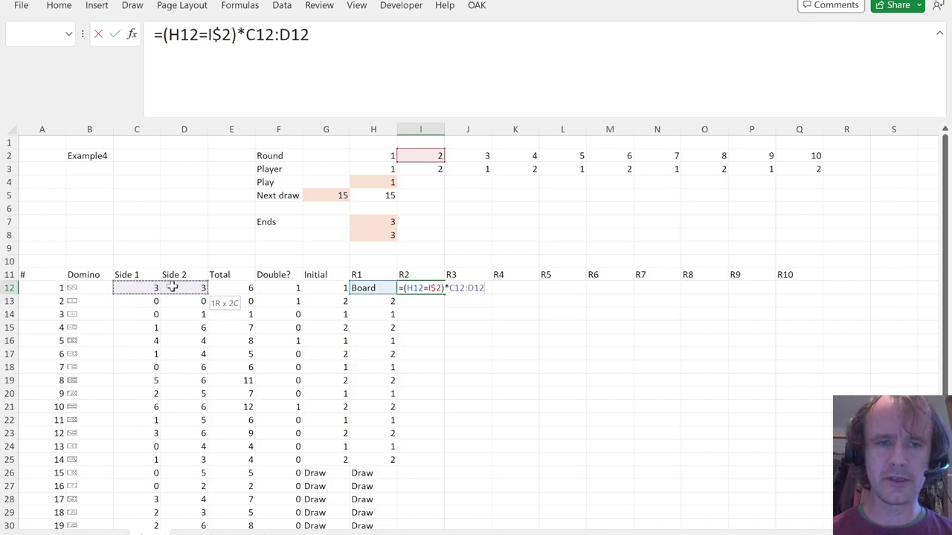
left_click_drag(372, 222, 373, 230)
key("BackSpace")
key("BackSpace")
key("BackSpace")
type("su")
key("Tab")
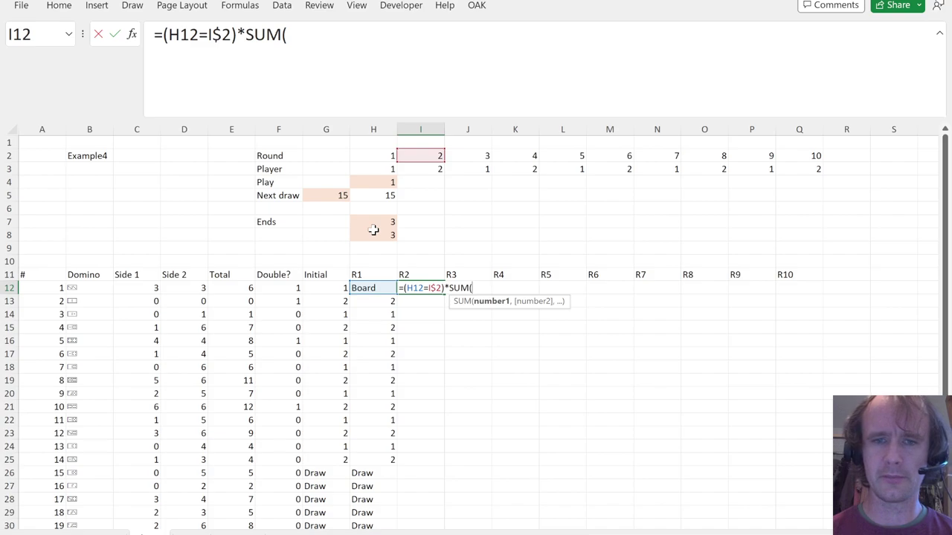
Inside the SUM in I12, start a double-negated equality test with the column-locked range $C12:$D12.
type("--(")
left_click(143, 287)
left_click_drag(142, 287, 171, 287)
key("F4")
key("F4")
key("F4")
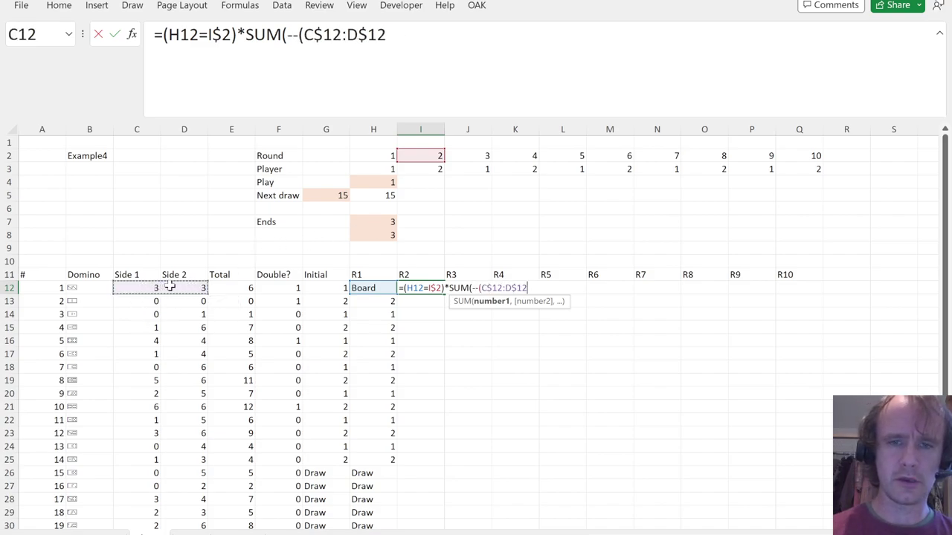
type("=")
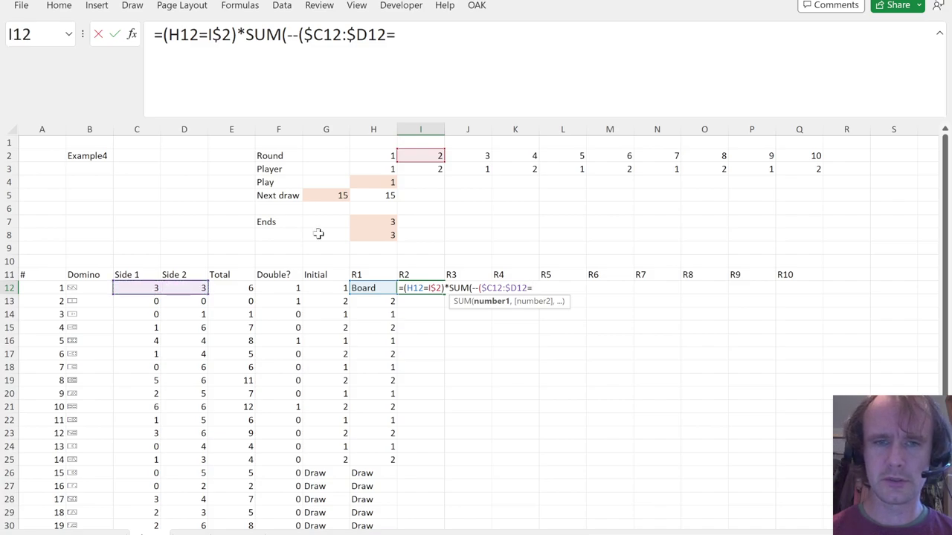
Set the comparison's other side to the row-locked spilled board ends, H$7#.
left_click(385, 221)
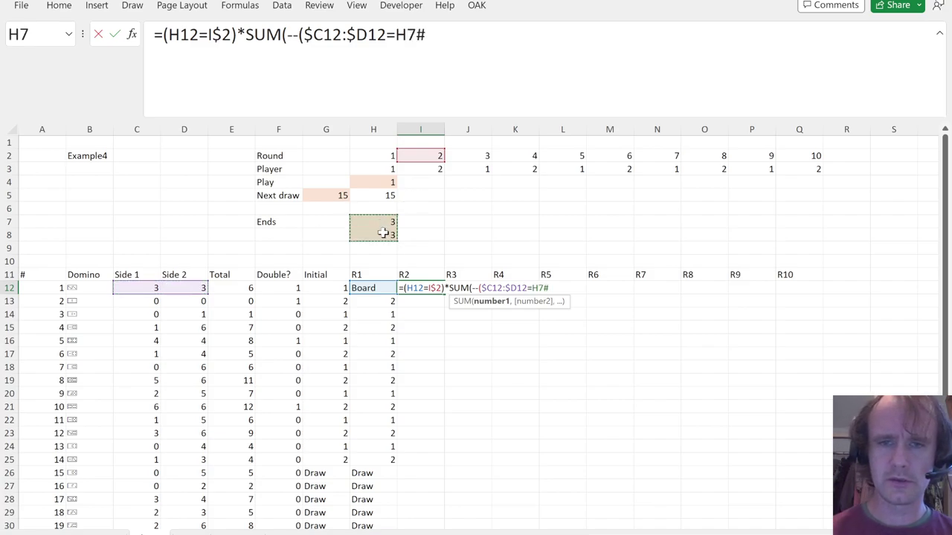
key("BackSpace")
key("F4")
type("#")
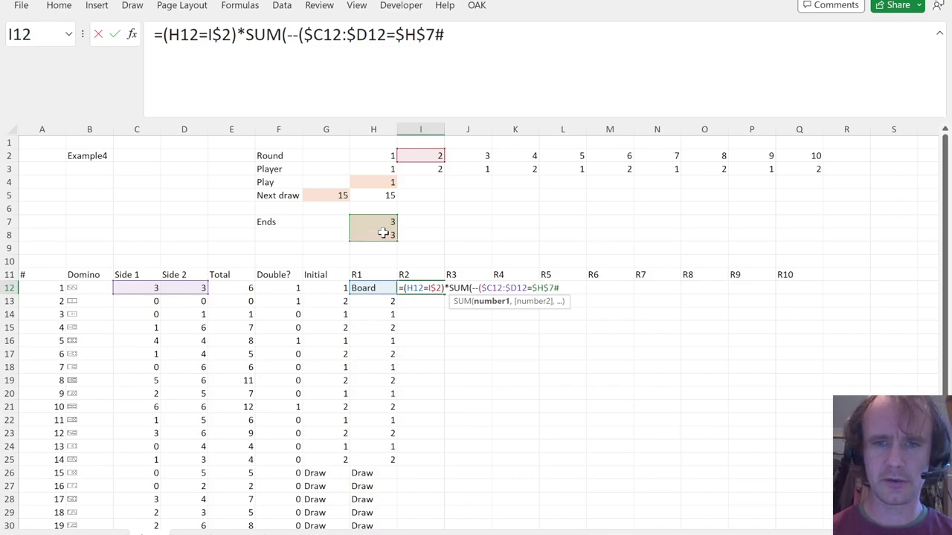
left_click(533, 287)
key("Delete")
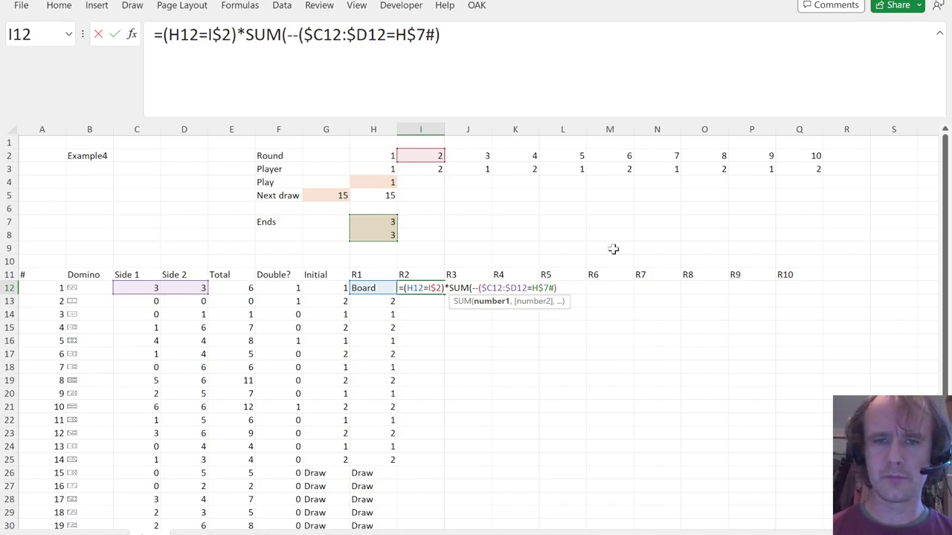
Complete the I12 formula with a bracketed greater-than-zero test: =(H12=I$2)*(SUM(--($C12:$D12=H$7#))>0).
type(")")
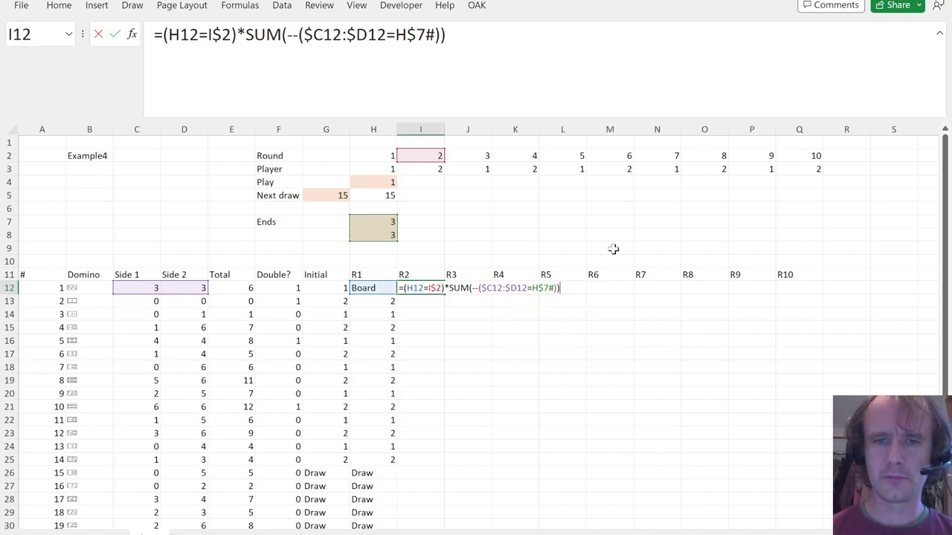
left_click(447, 288)
type("(")
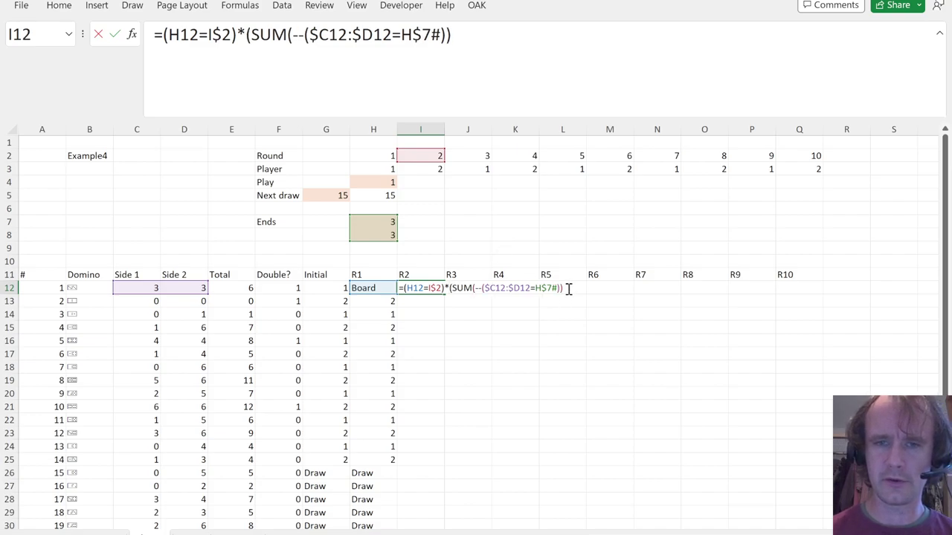
left_click(568, 289)
type(">0)")
key("Return")
Fill the I12 formula down the R2 column to I39.
key("Up")
key("Left")
key("ctrl+Down")
key("Right")
key("ctrl+shift+Up")
key("ctrl+d")
key("Return")
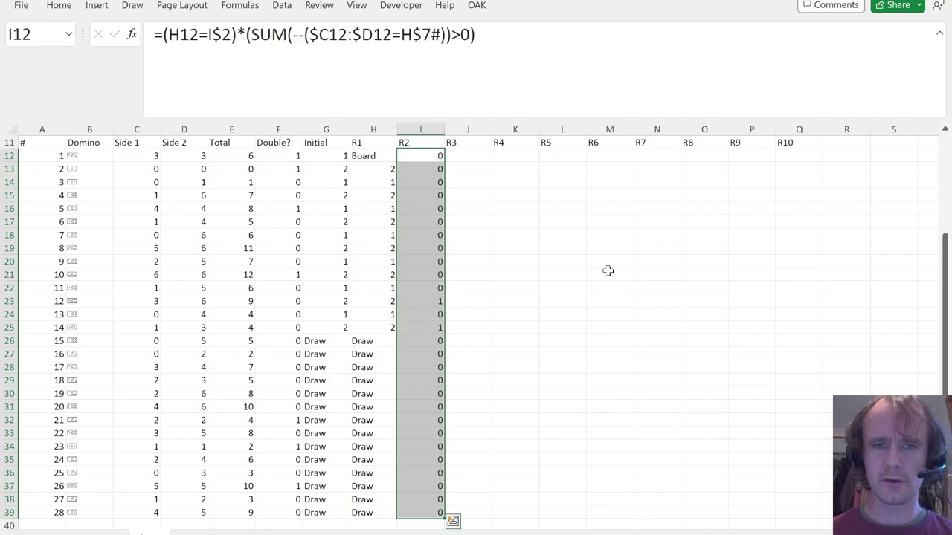
Check the flagged dominoes in rows 23 and 25 against their player numbers and side values.
key("Up")
key("Up")
key("Down")
key("Down")
left_click(434, 314)
key("shift+space")
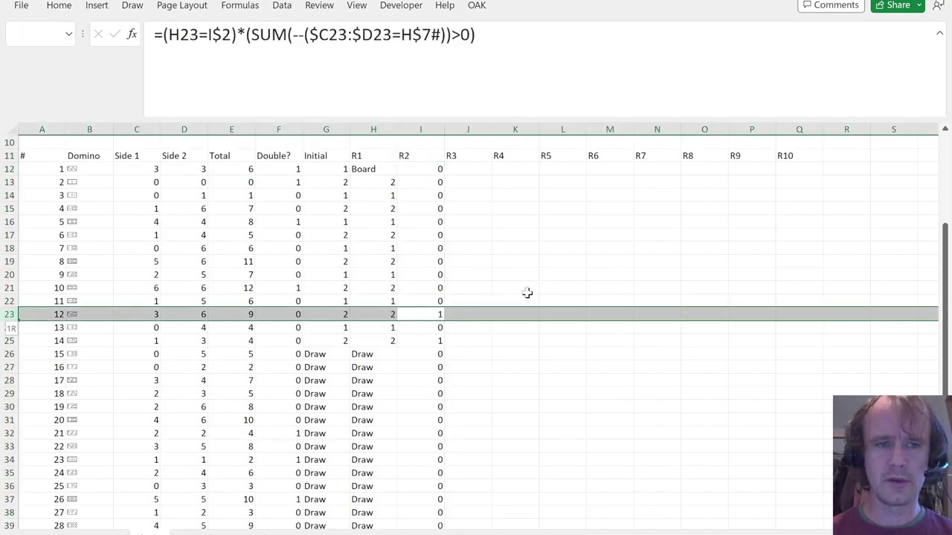
left_click(383, 315)
left_click(154, 314)
left_click_drag(157, 319, 183, 319)
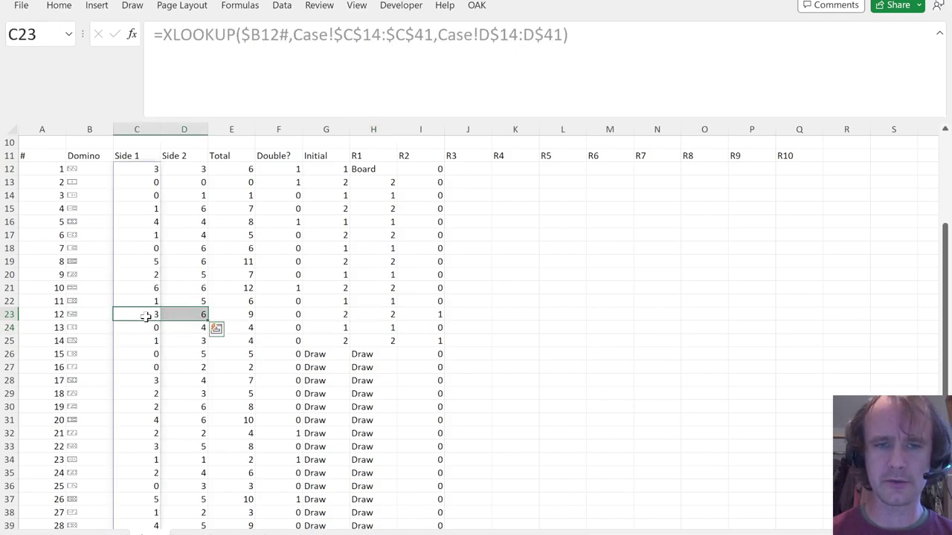
left_click(145, 343)
left_click_drag(159, 346, 186, 342)
left_click(419, 175)
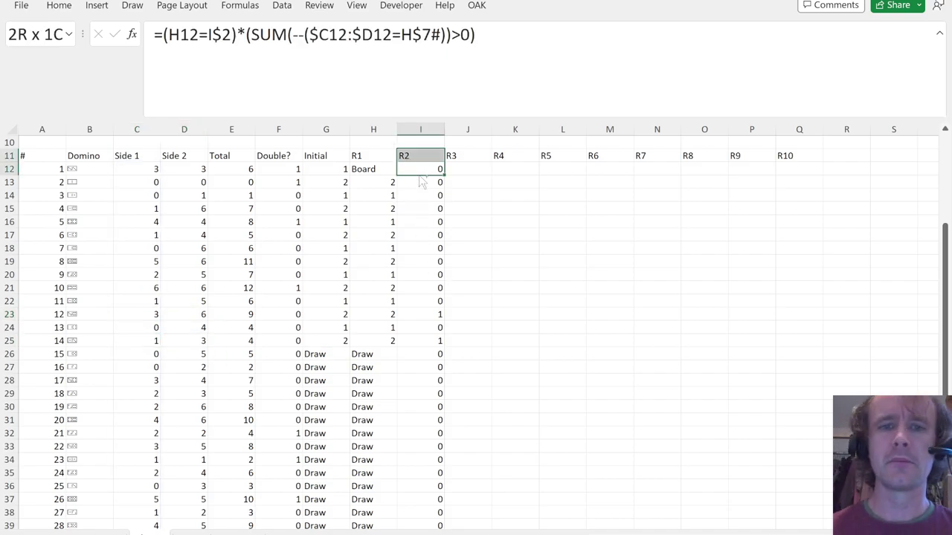
Examine the playability formula in I12 and its results throughout I12:I39 against the board ends.
scroll(421, 174, "up", 3)
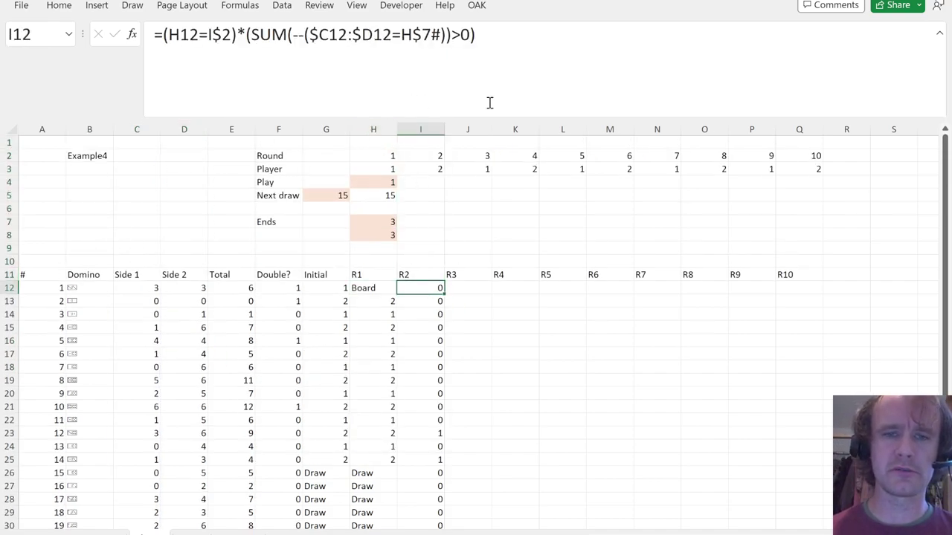
key("ctrl+shift+Down")
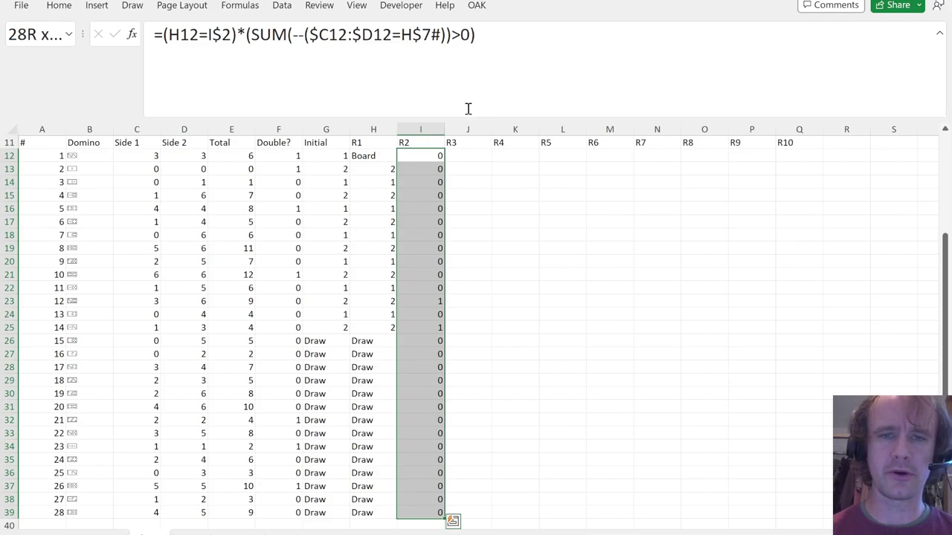
scroll(457, 171, "up", 3)
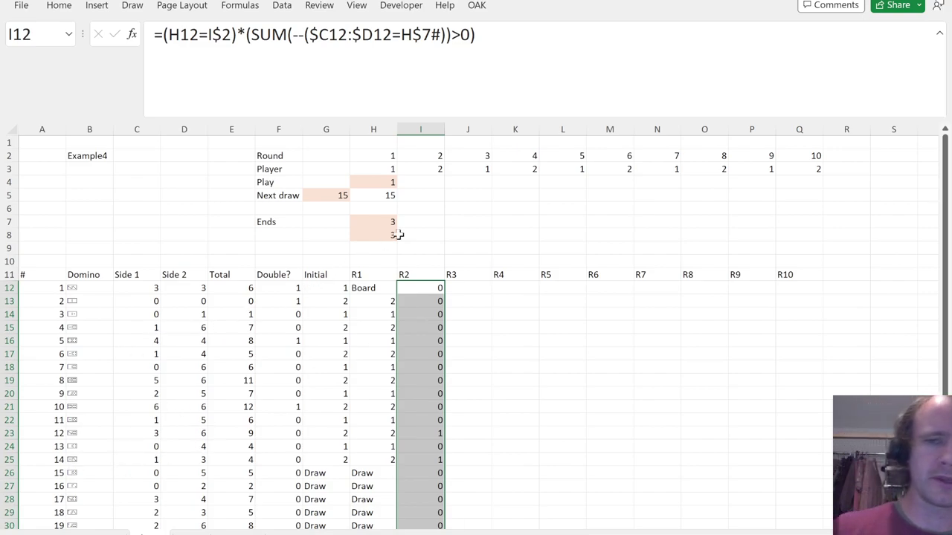
key("ctrl+shift+Up")
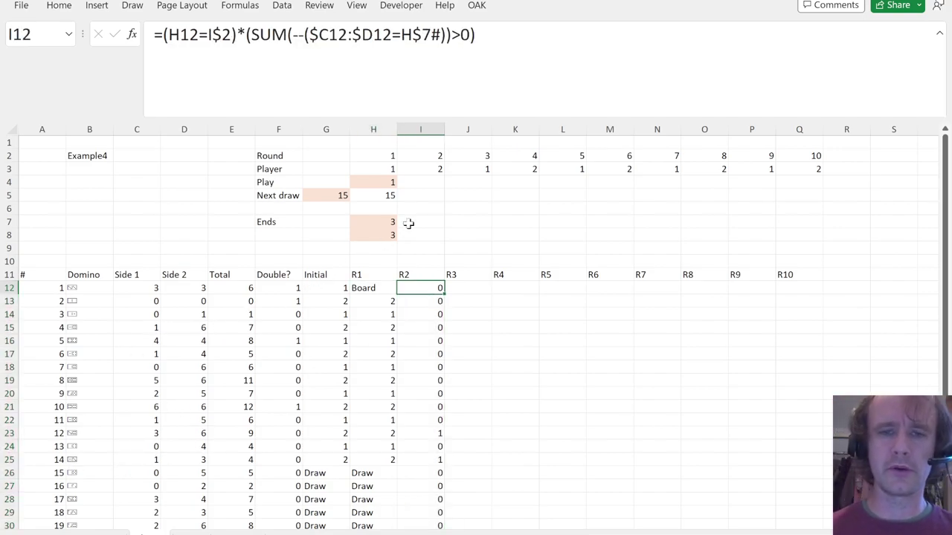
key("ctrl+shift+Down")
key("ctrl+shift+Up")
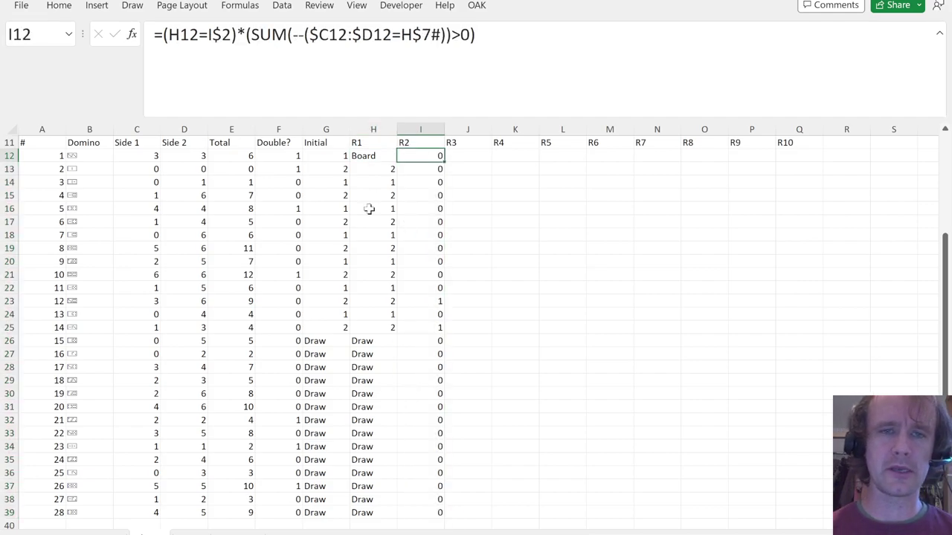
scroll(387, 283, "up", 4)
left_click(333, 52)
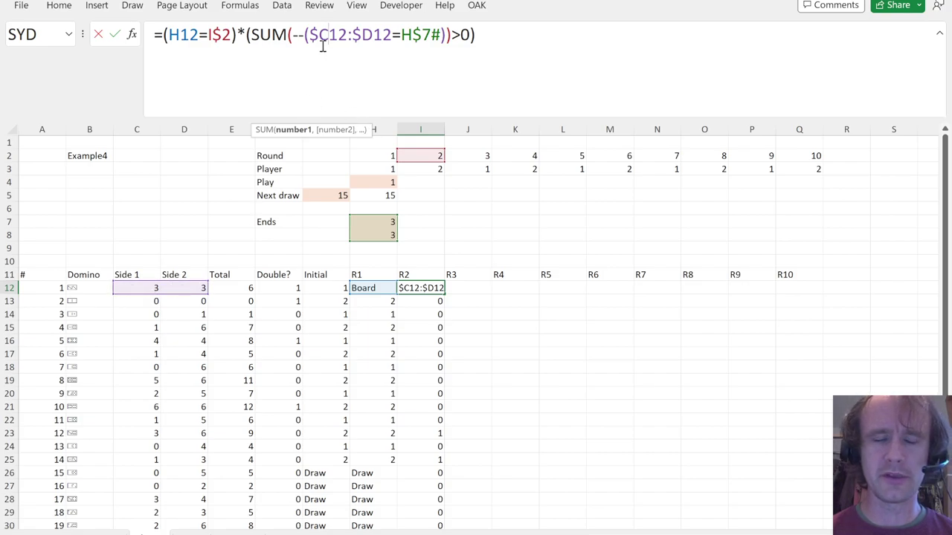
key("Escape")
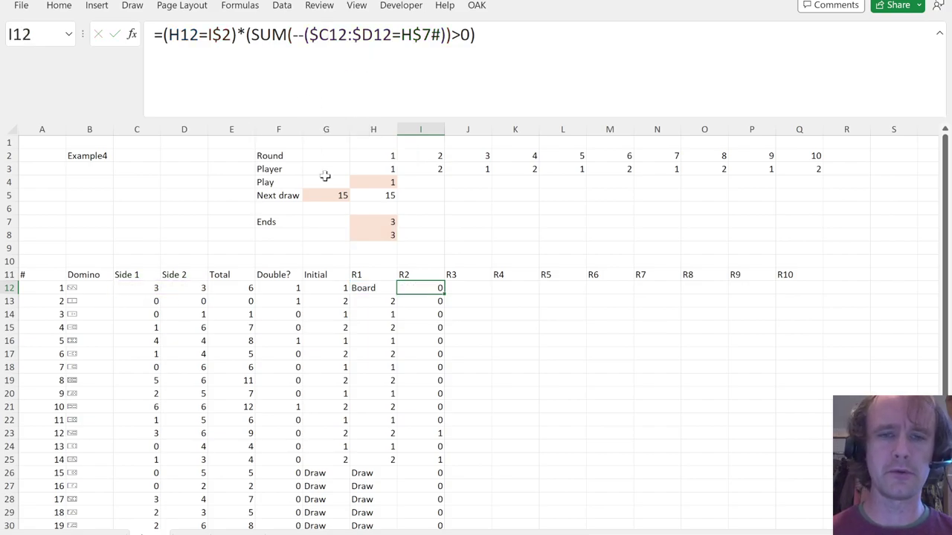
Copy the R2 results in I12:I39 and paste them as values into J12:J39.
key("ctrl+shift+Down")
key("ctrl+c")
key("Right")
key("ctrl+alt+v")
key("Return")
Clear the R2 formulas from I13:I39, keeping only the one in I12.
key("Left")
key("ctrl+shift+Down")
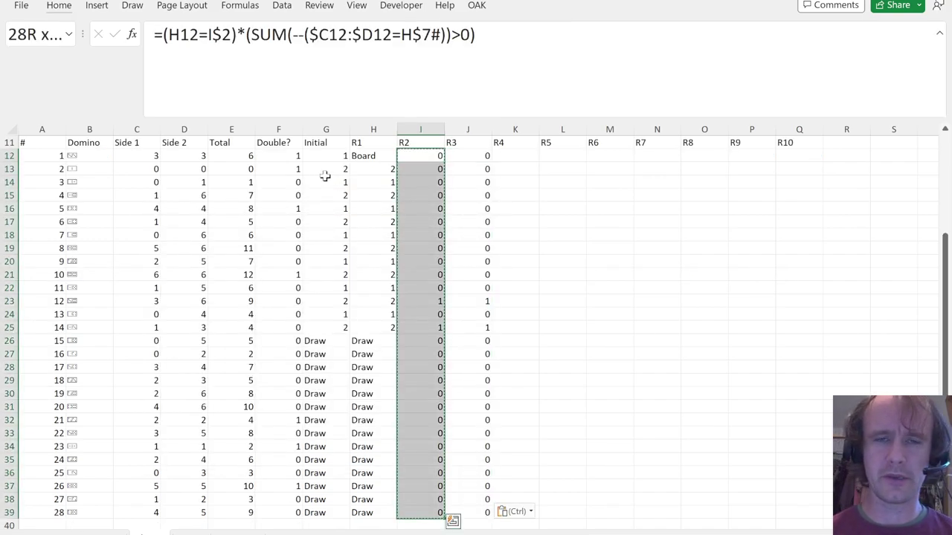
key("ctrl+shift+Up")
key("Down")
key("ctrl+shift+Down")
key("Delete")
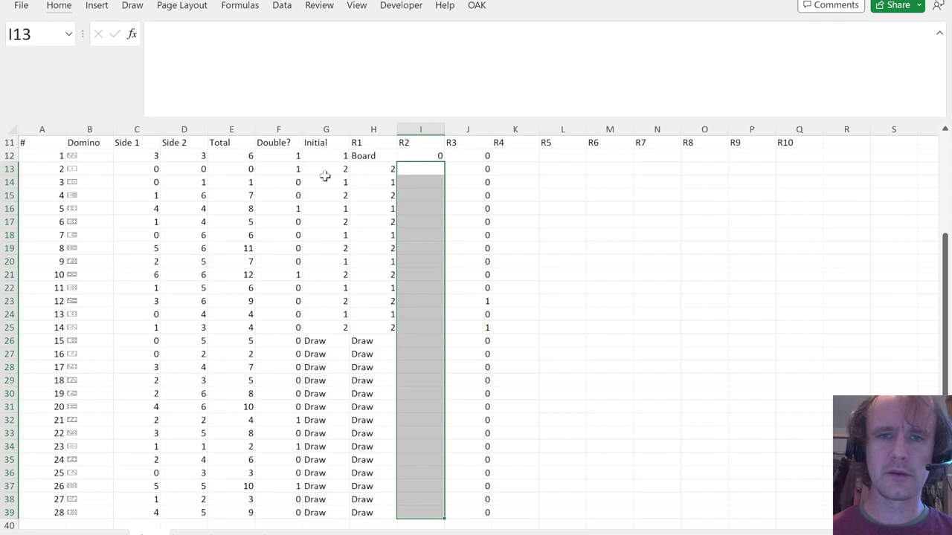
In the I12 formula, expand the H12 reference to H12:H39 so the player comparison covers the whole R1 column.
key("Up")
left_click(163, 34)
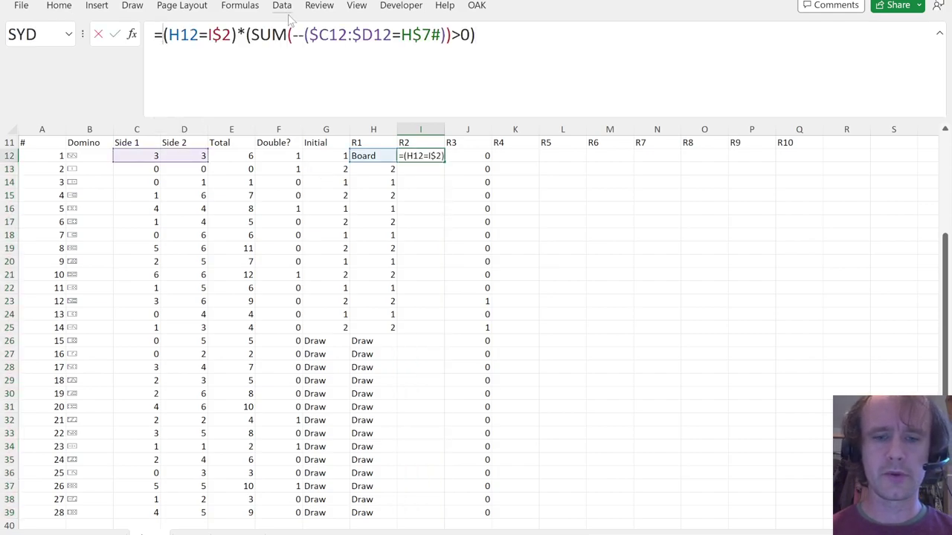
type("b")
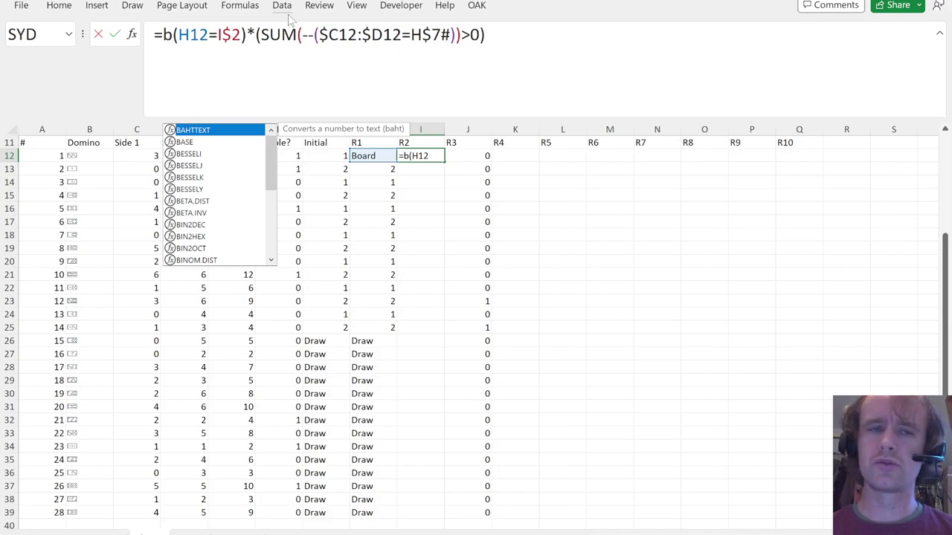
key("BackSpace")
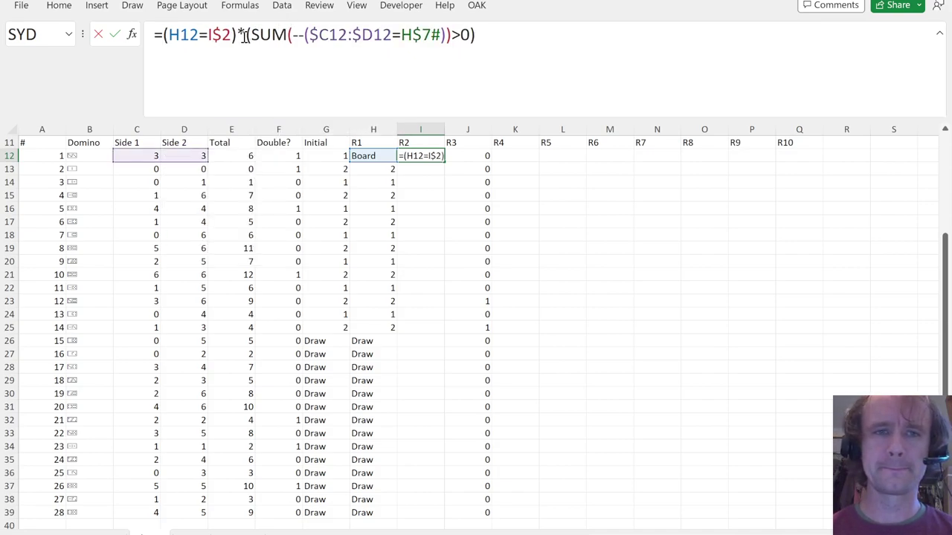
triple_click(185, 34)
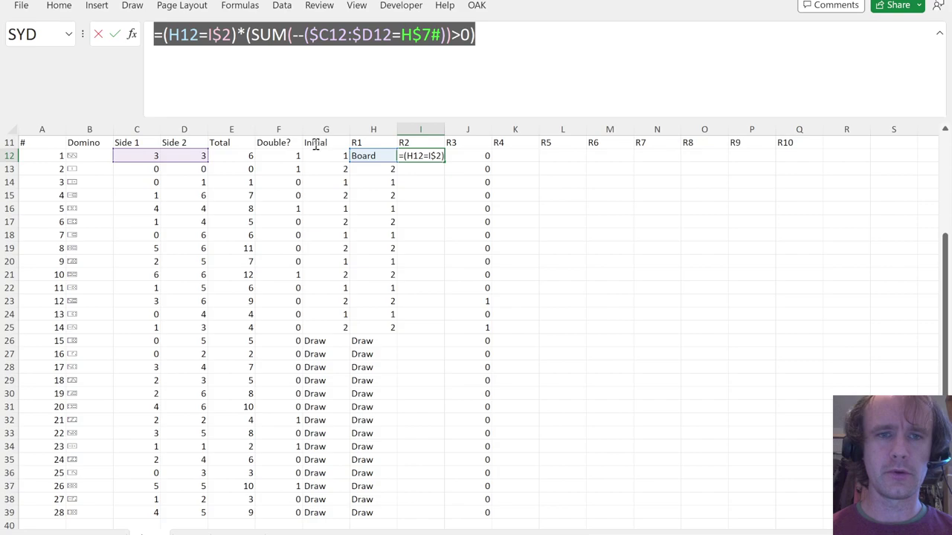
double_click(183, 34)
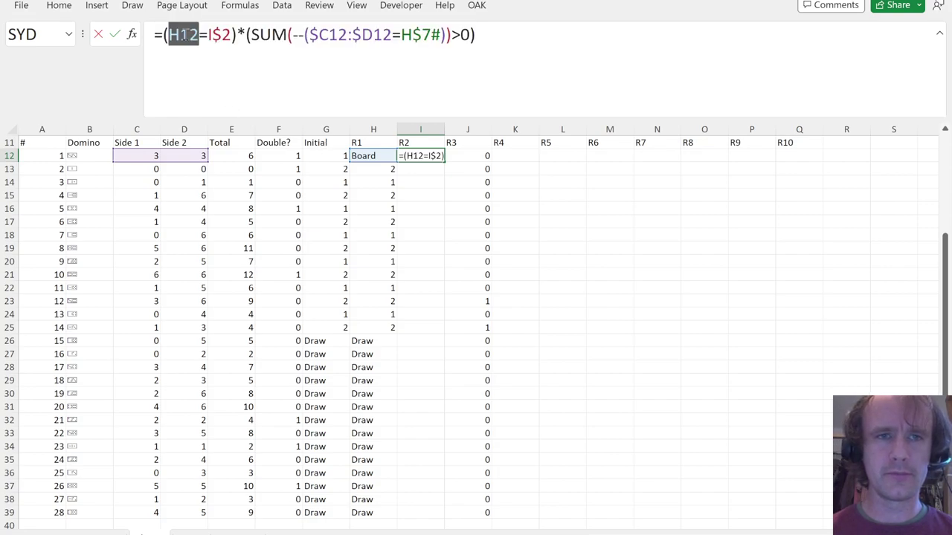
left_click(378, 156)
key("ctrl+shift+Down")
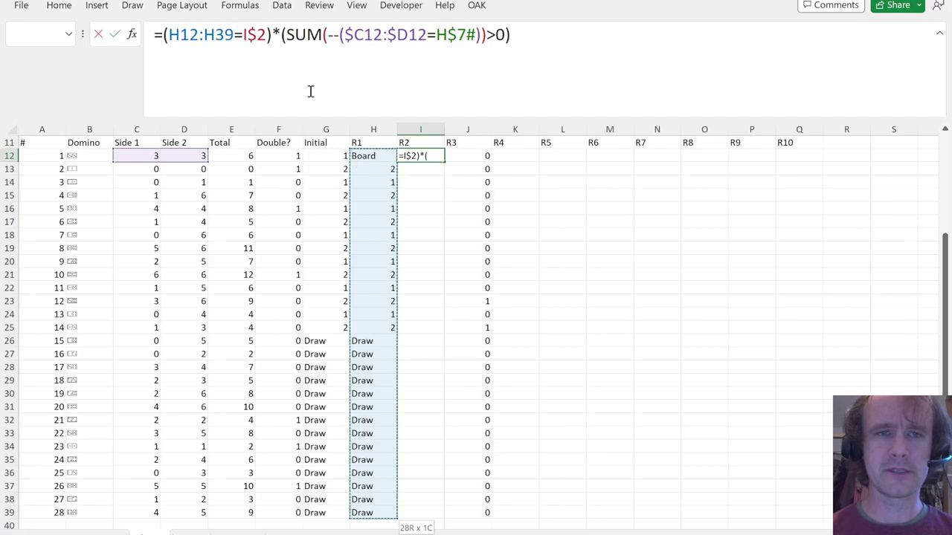
Insert BYROW before the SUM test in the I12 formula, with $C$12:$D$39 as its array argument.
left_click(283, 35)
type("byr")
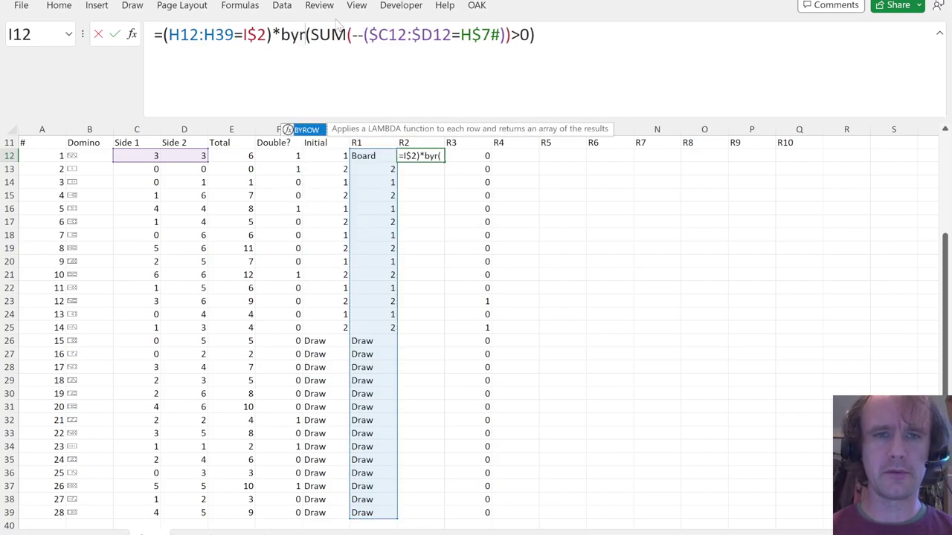
key("Tab")
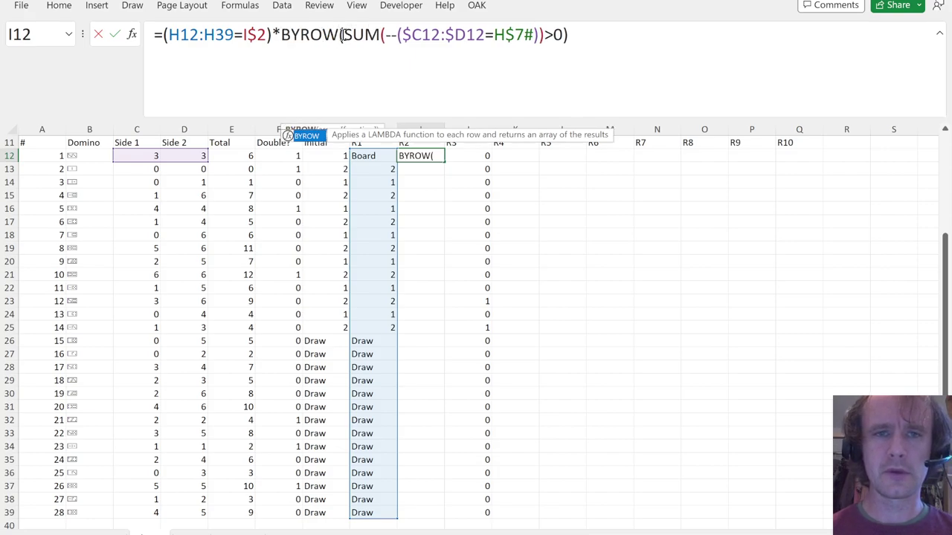
left_click(342, 35)
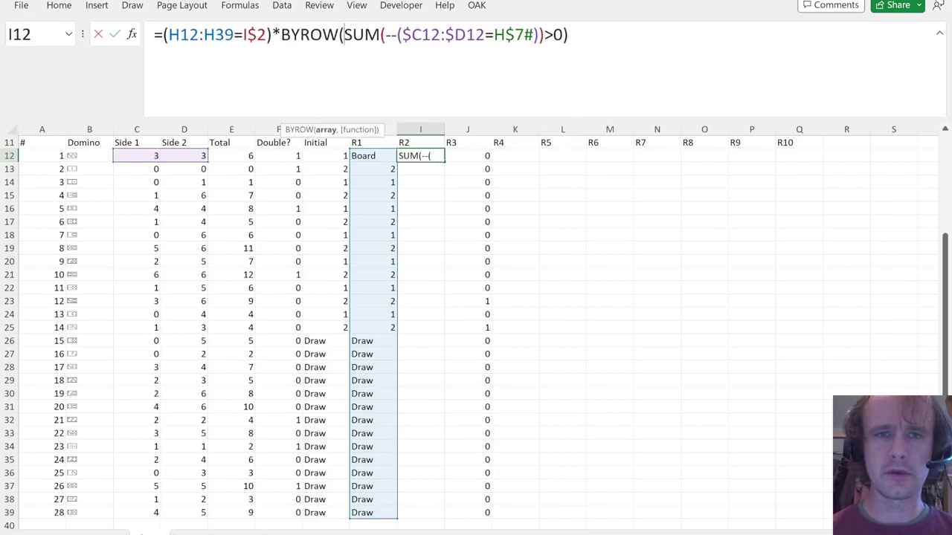
left_click(136, 155)
key("shift+Right")
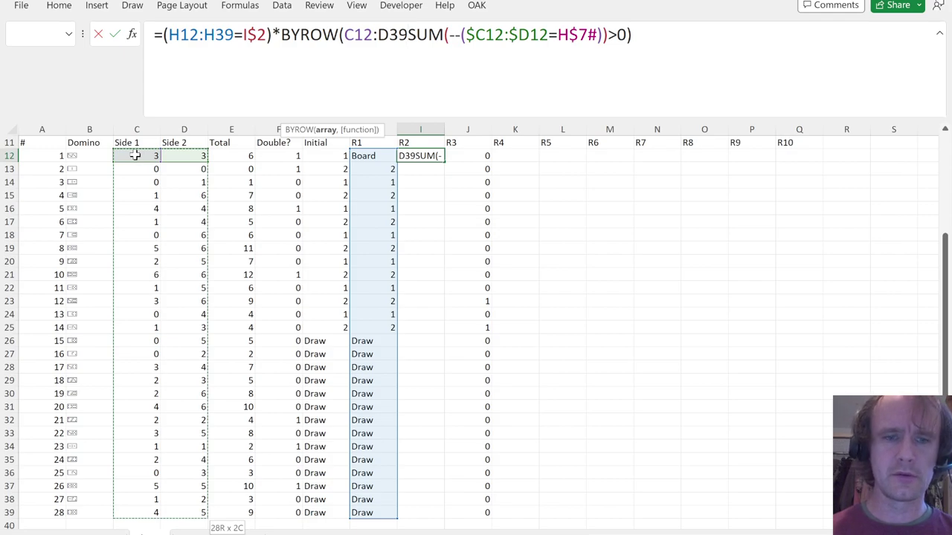
key("F4")
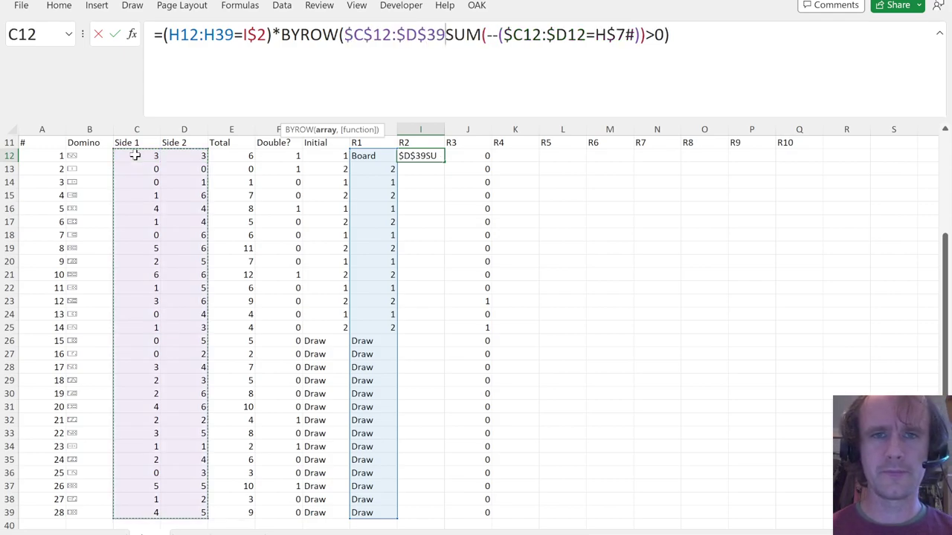
type(",")
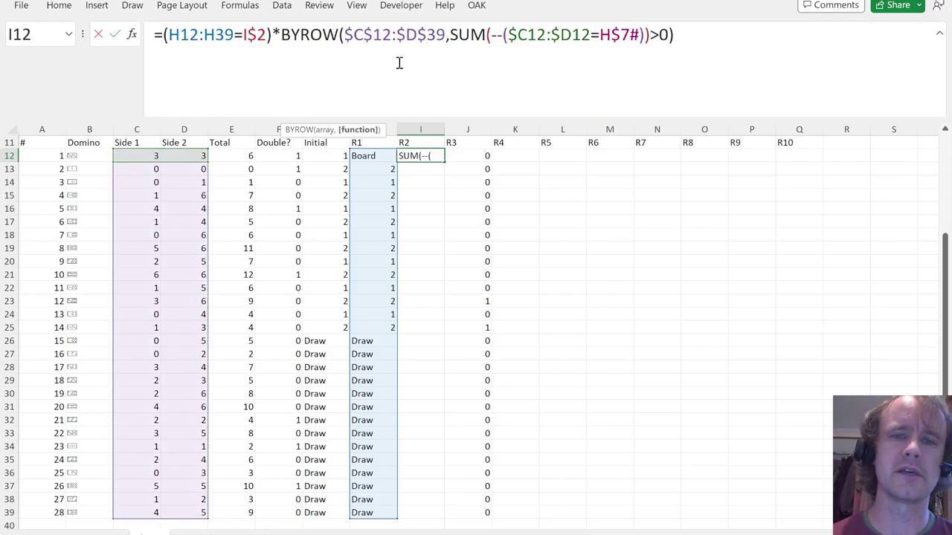
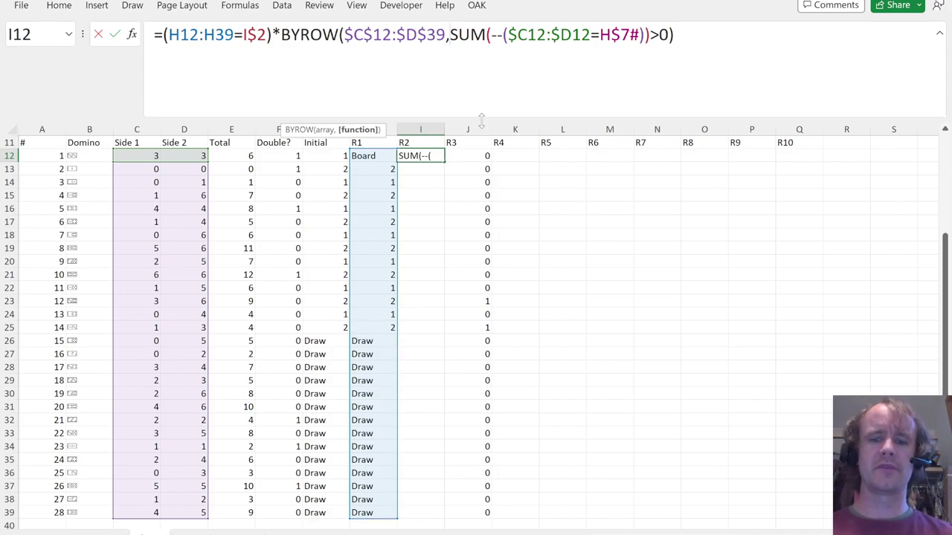
Complete the BYROW in I12 with LAMBDA(x,SUM(--(x=H$7#))>0), replacing $C12:$D12 with x, and enter the formula.
type("lam")
key("Tab")
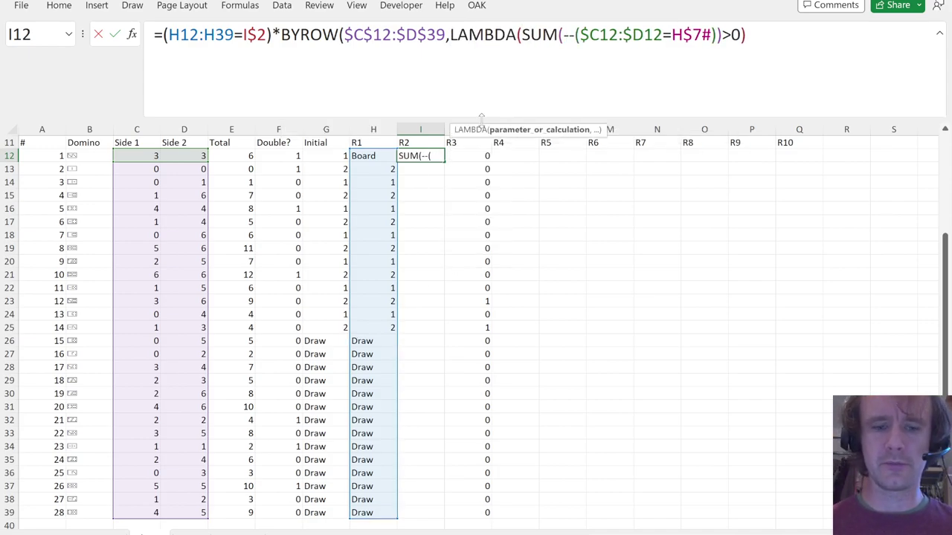
type("x,")
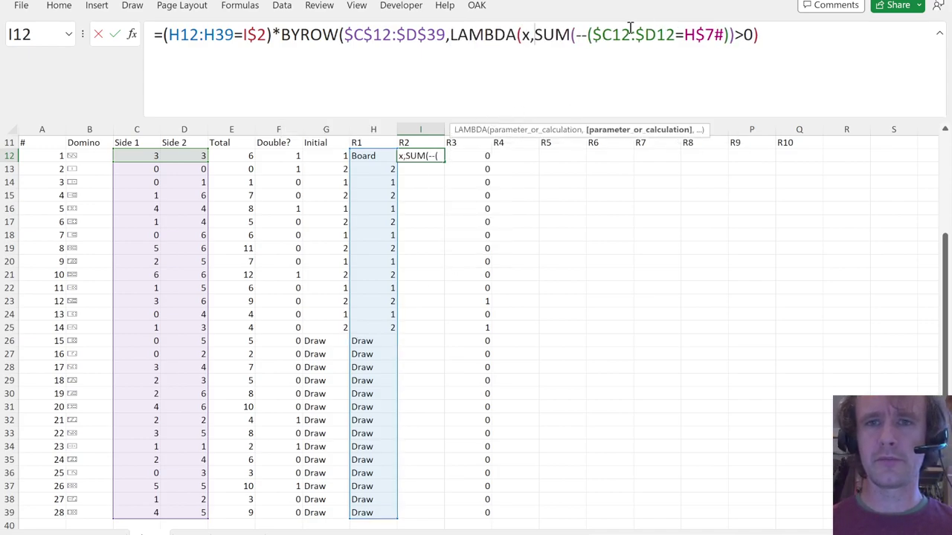
left_click_drag(591, 35, 672, 35)
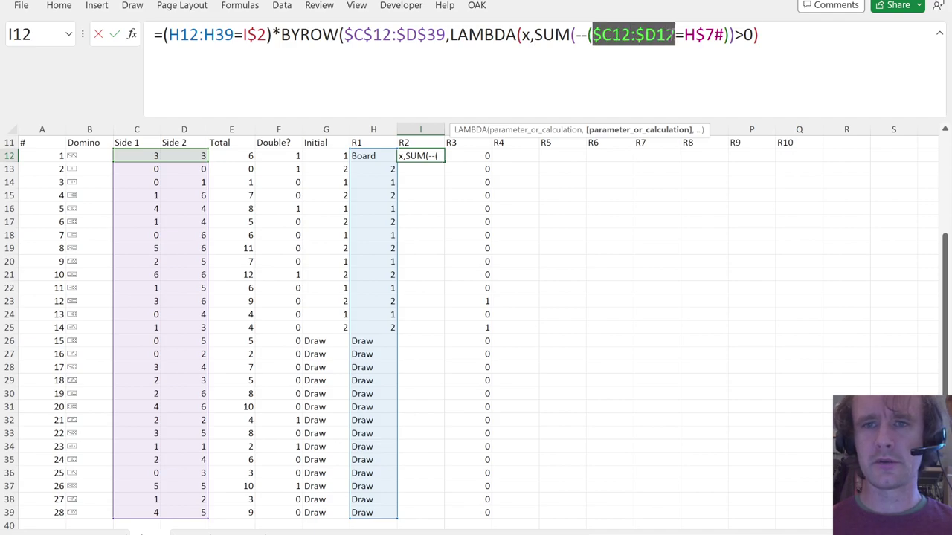
type("x")
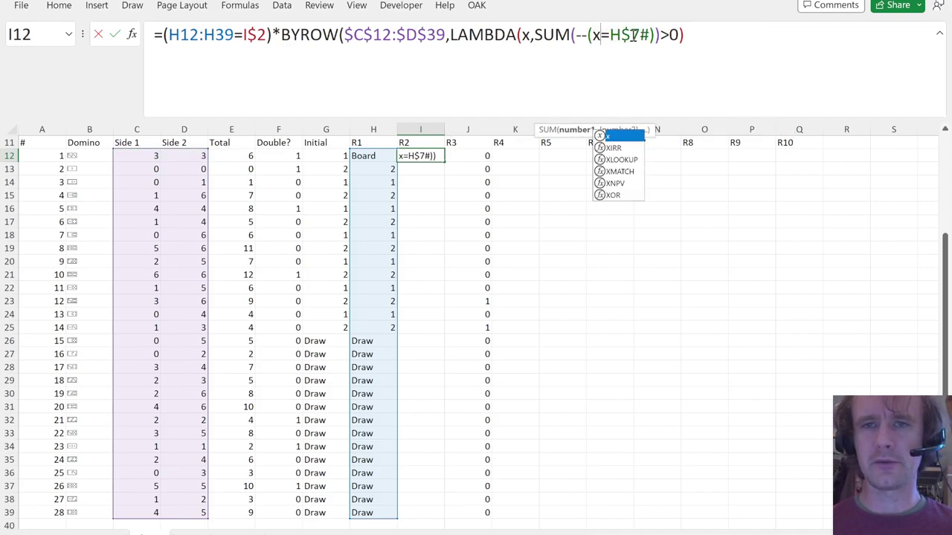
key("Escape")
scroll(442, 238, "up", 3)
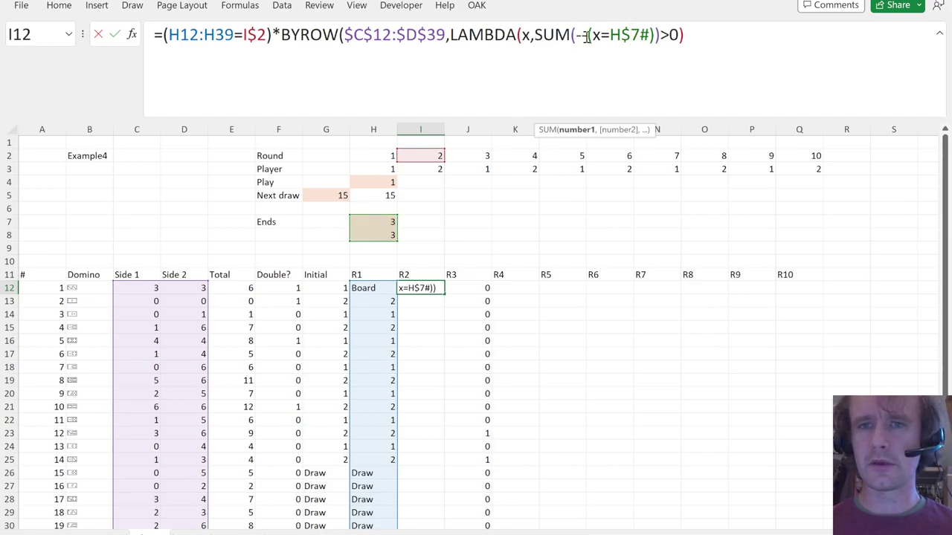
left_click(684, 35)
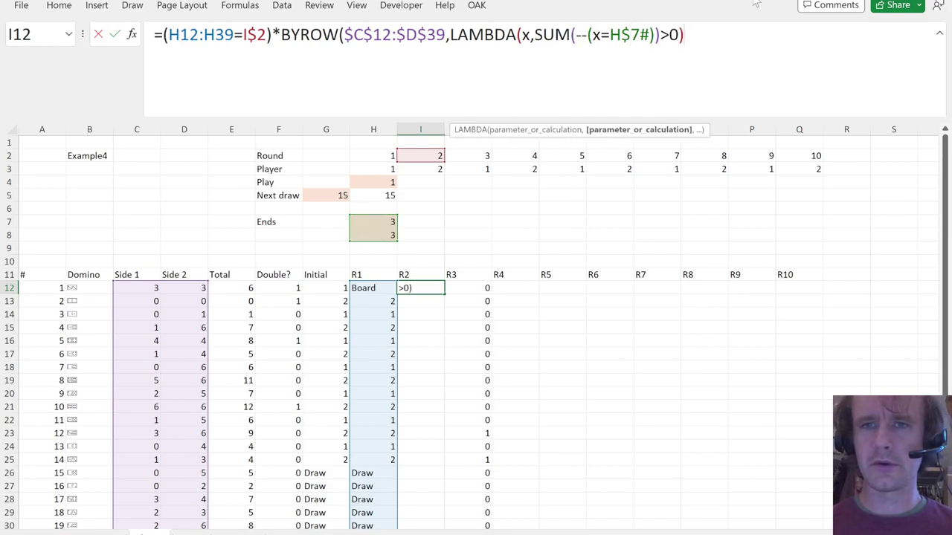
type("))")
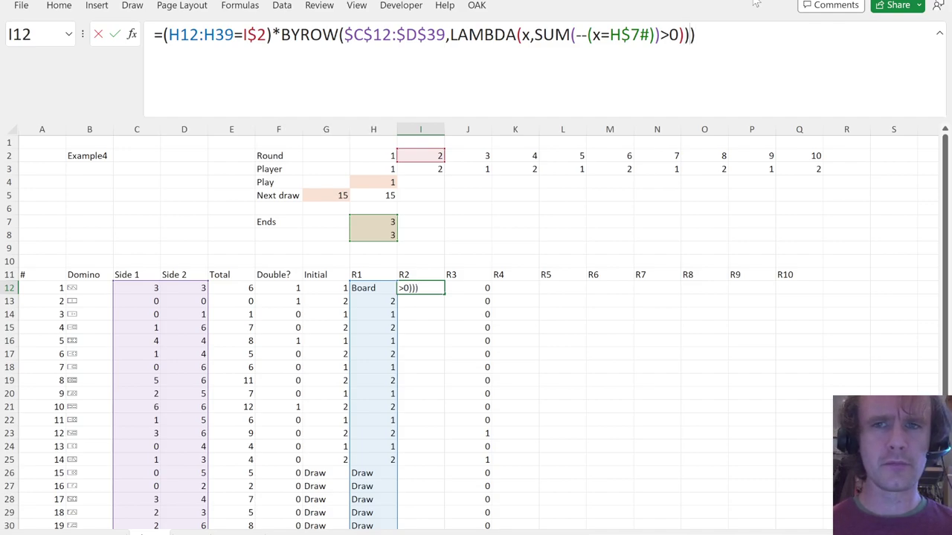
key("Return")
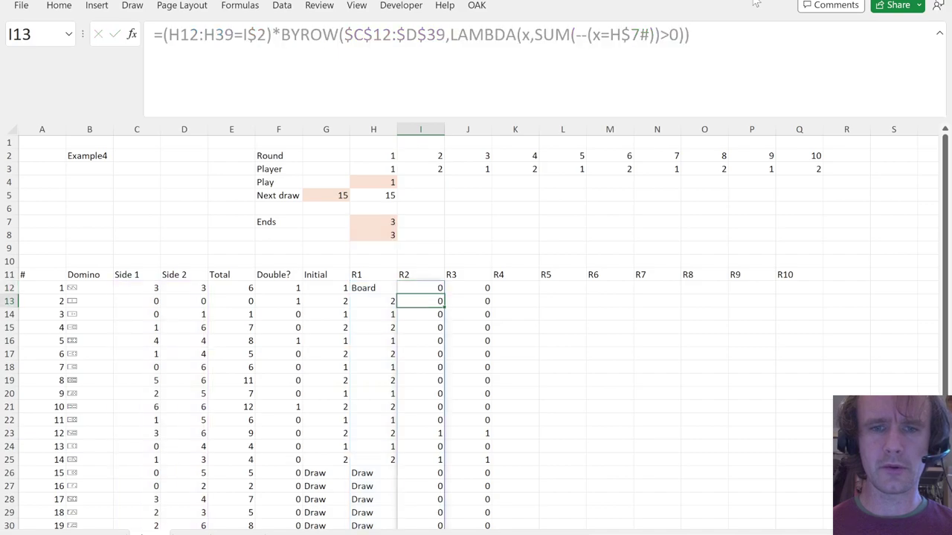
Clear the values in J12:J39 of the R3 column, leaving the R2 formula in I12 in place.
scroll(458, 414, "down", 1)
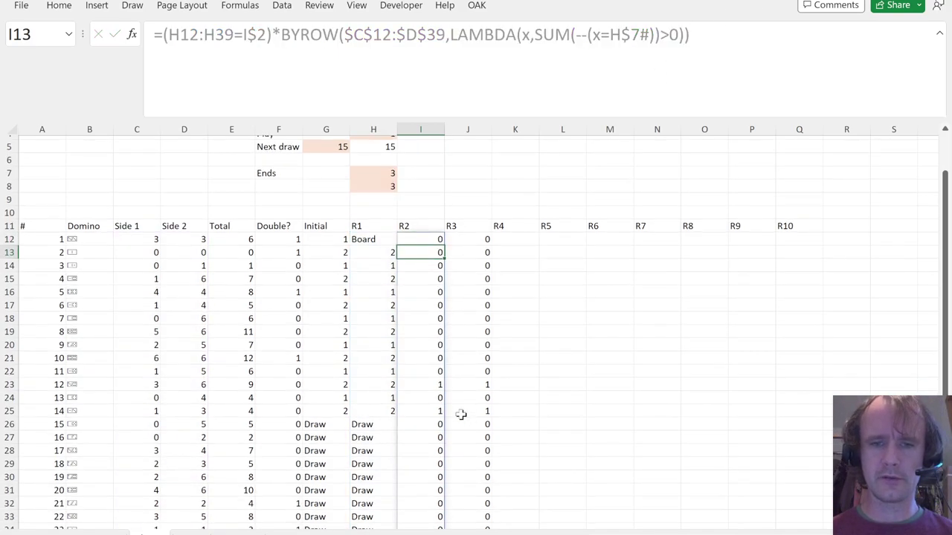
scroll(477, 339, "down", 1)
left_click(427, 208)
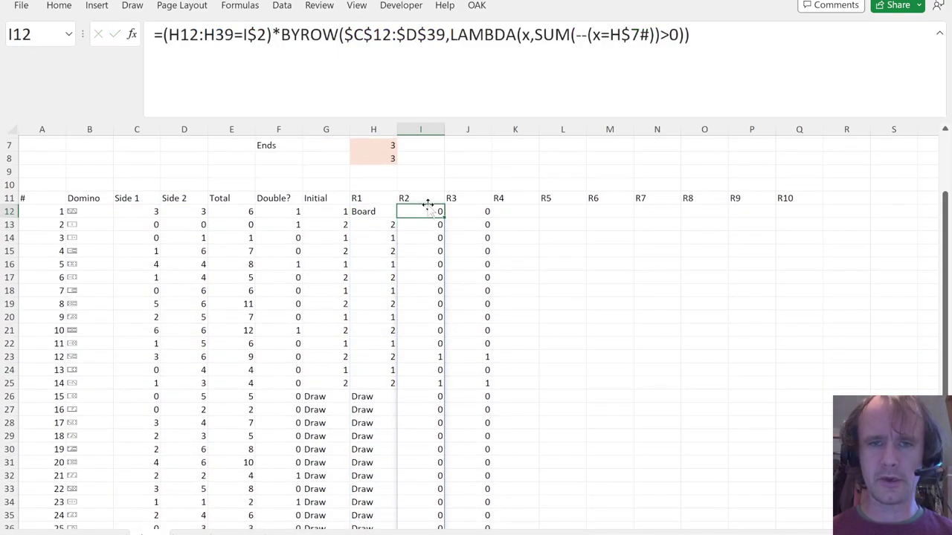
key("ctrl+shift+Down")
key("ctrl+c")
left_click(476, 156)
key("ctrl+v")
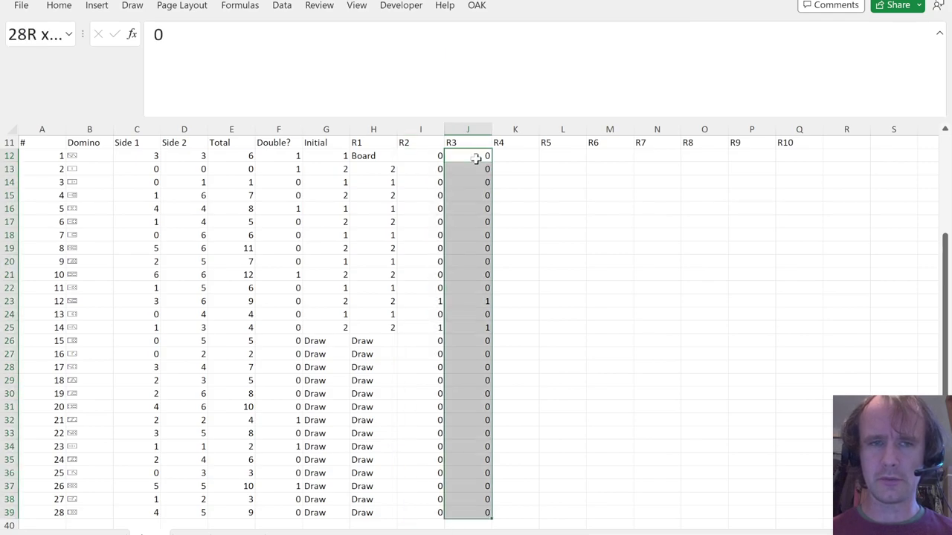
key("ctrl+z")
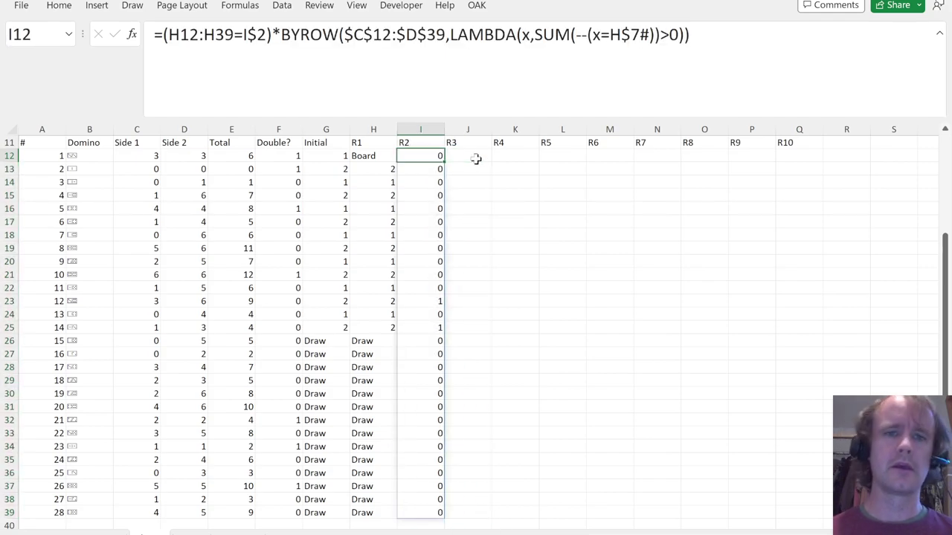
Insert an opening FILTER( before the I12 formula and move the existing condition onto its own line.
scroll(459, 258, "up", 3)
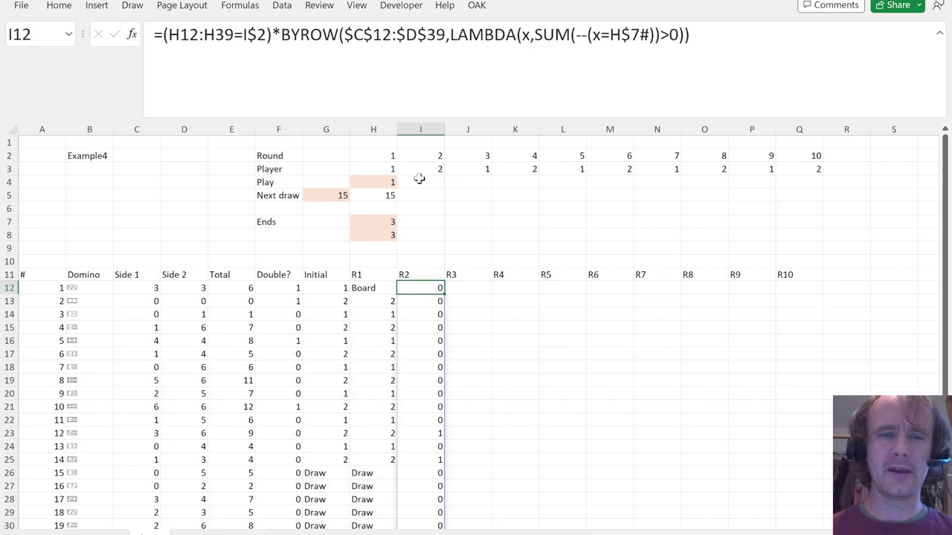
left_click(164, 36)
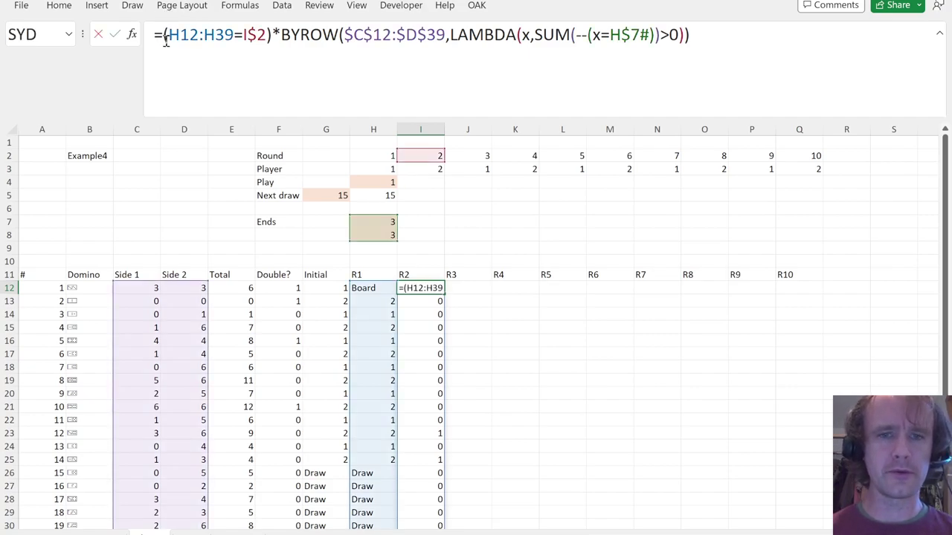
type("fil")
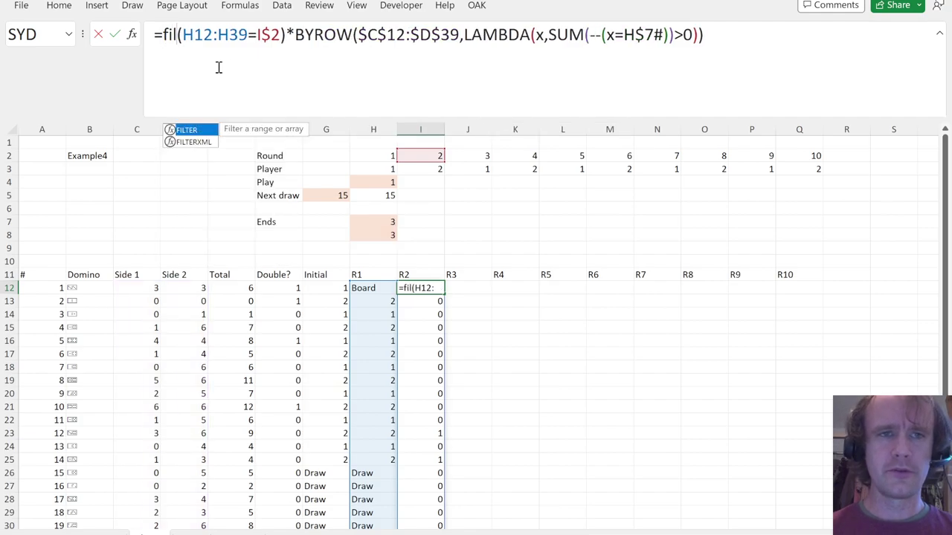
key("Tab")
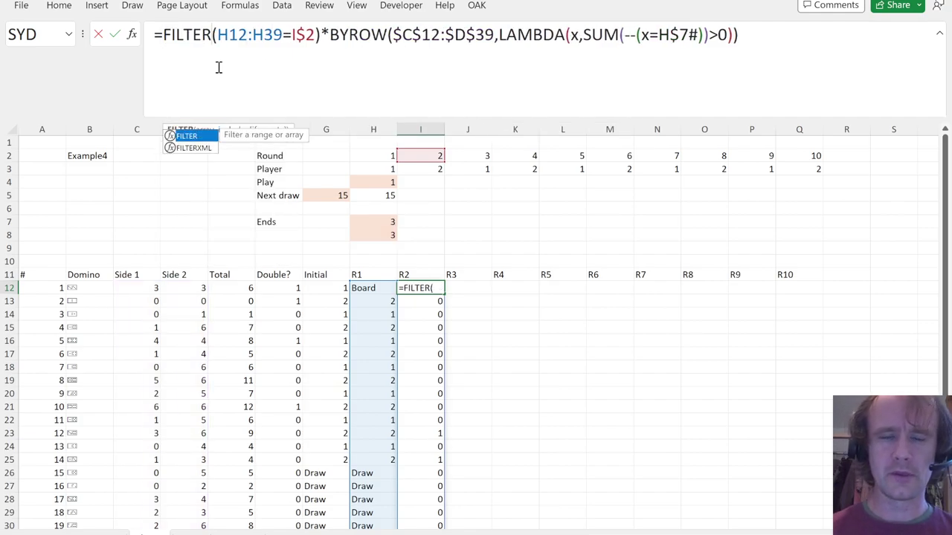
key("alt+Return")
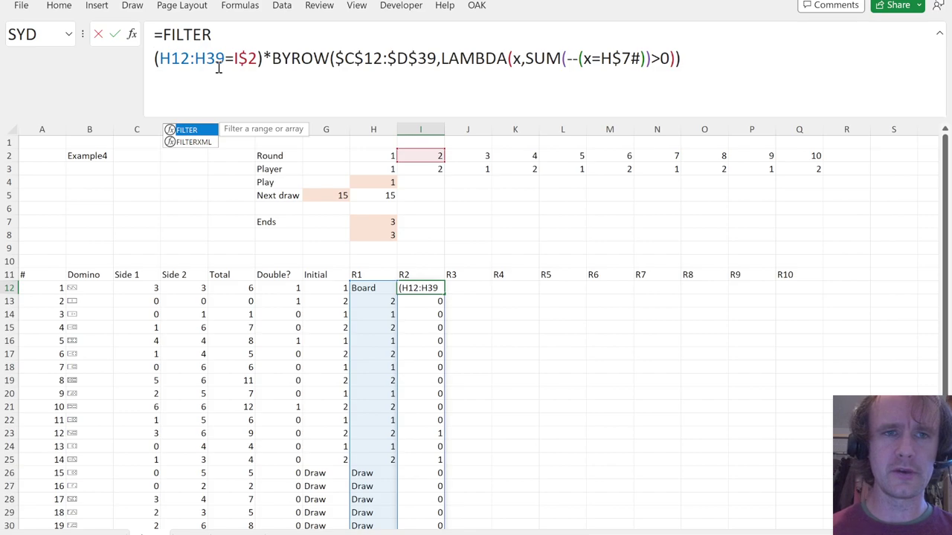
left_click(214, 35)
type("(")
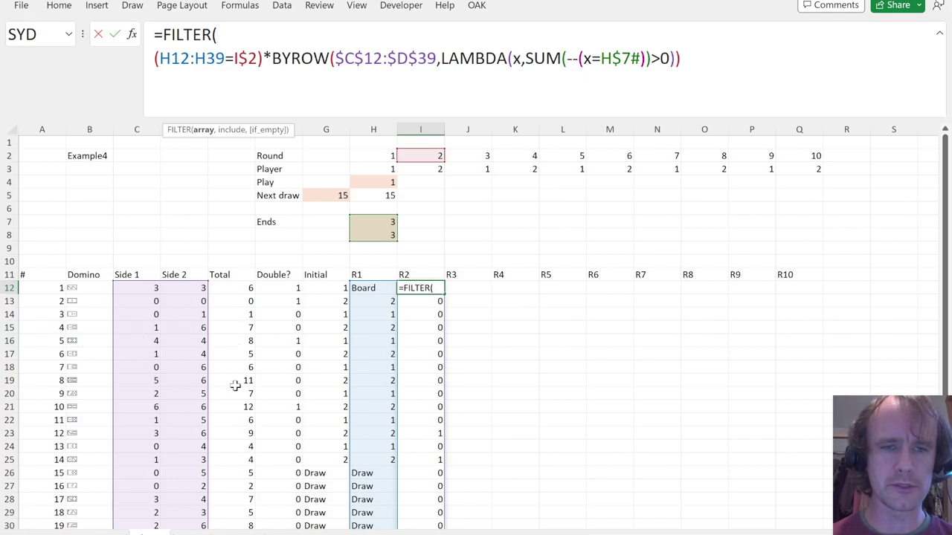
Add HSTACK as the FILTER array in I12, with the absolute spill reference $A$12# as its first array.
type("hst")
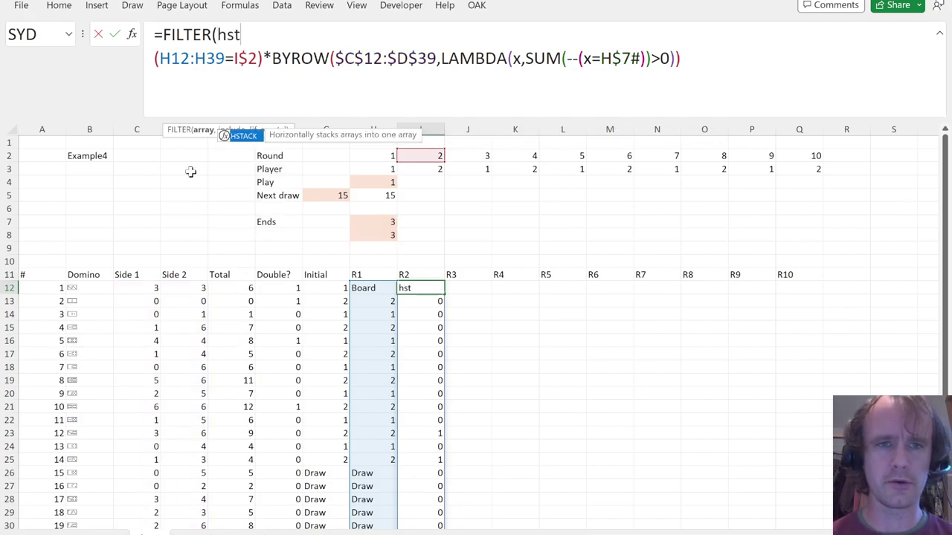
key("Tab")
left_click(57, 288)
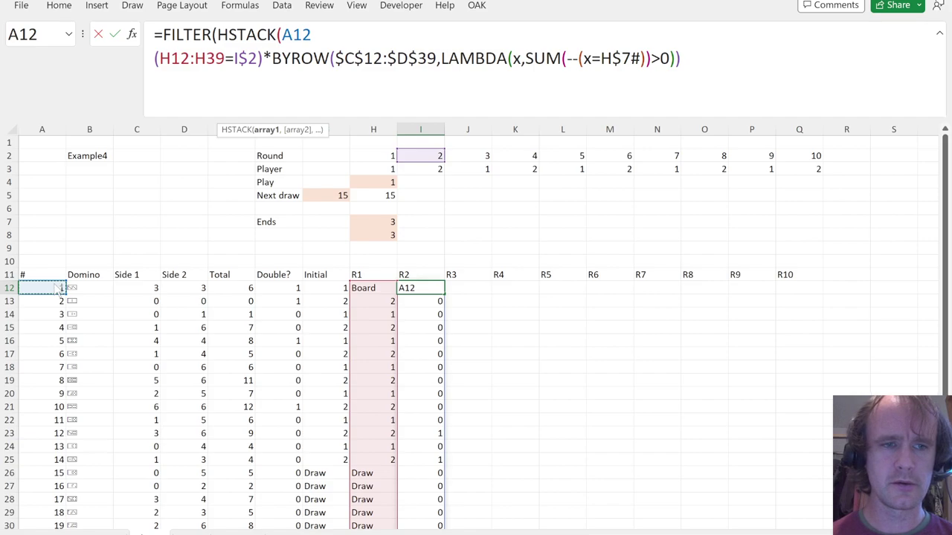
type("#")
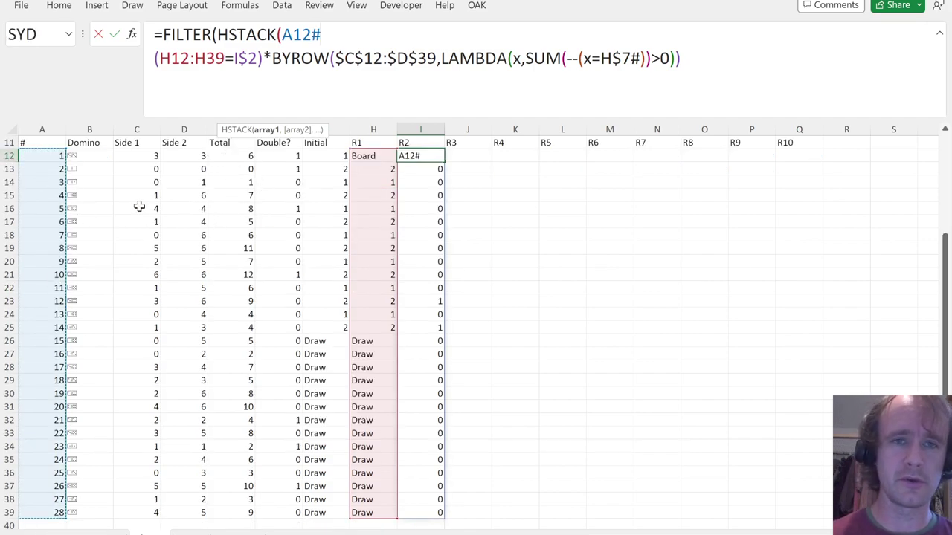
left_click(293, 35)
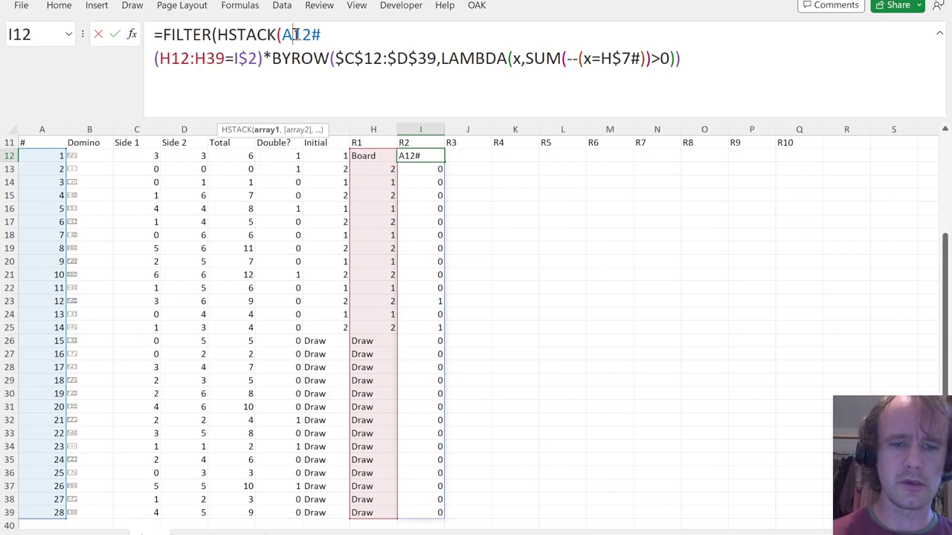
key("F4")
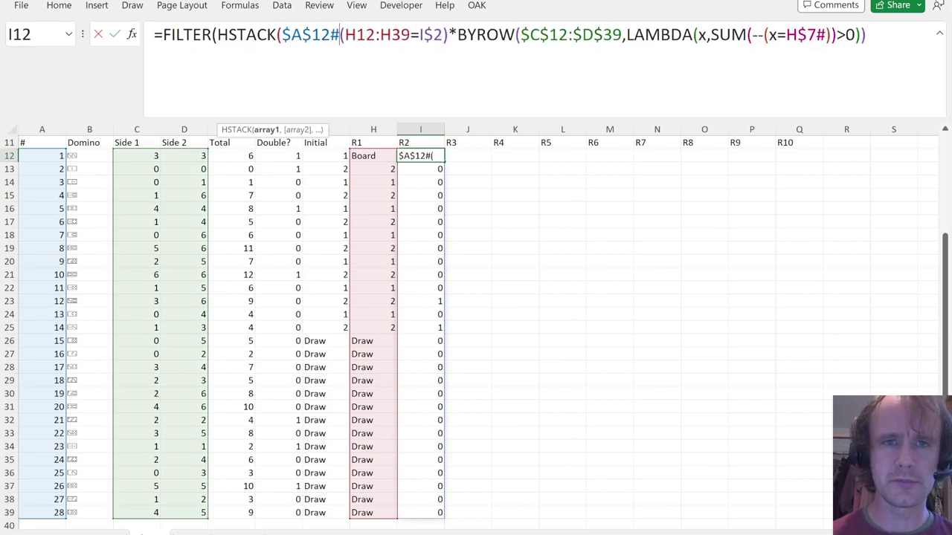
key("alt+Return")
type(",")
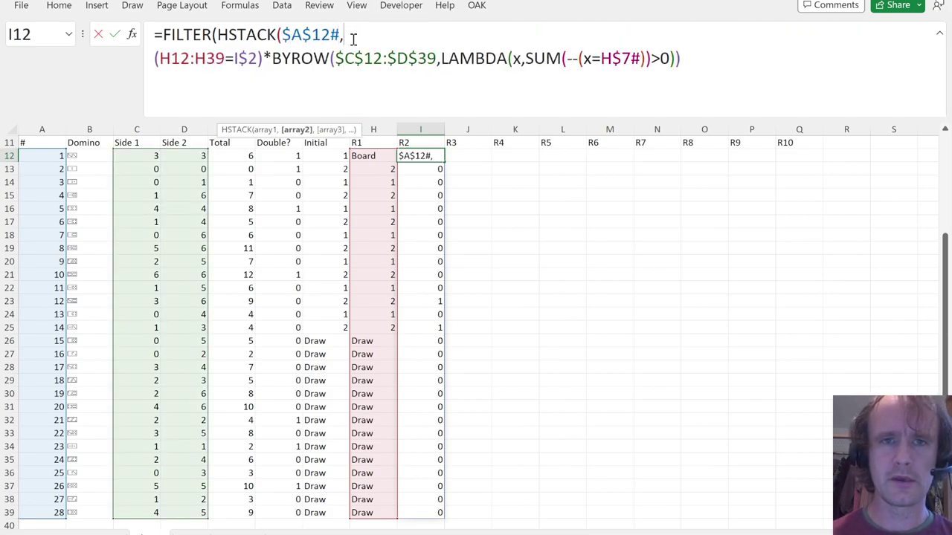
Add the Total column as the second HSTACK array with the absolute spill reference $E$12#, and close HSTACK.
left_click(239, 156)
type("#")
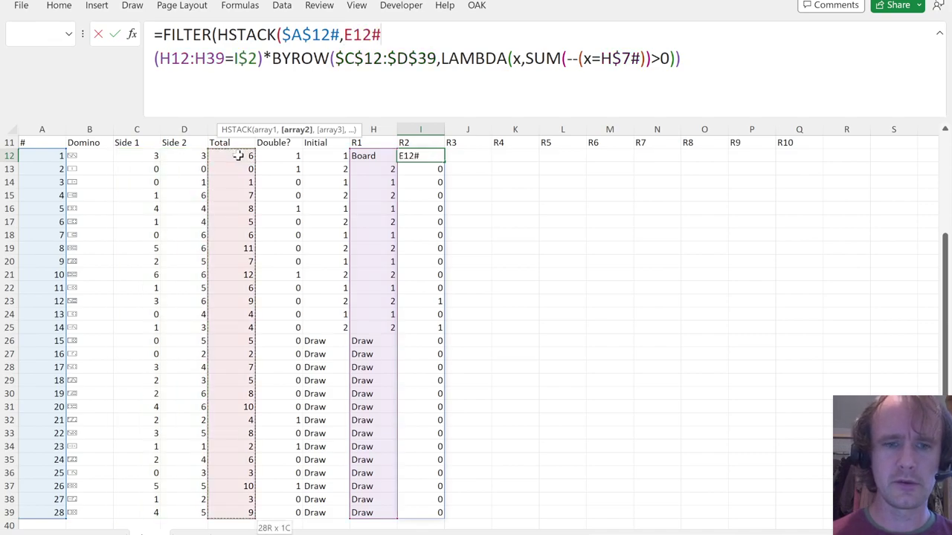
key("BackSpace")
key("Delete")
key("F4")
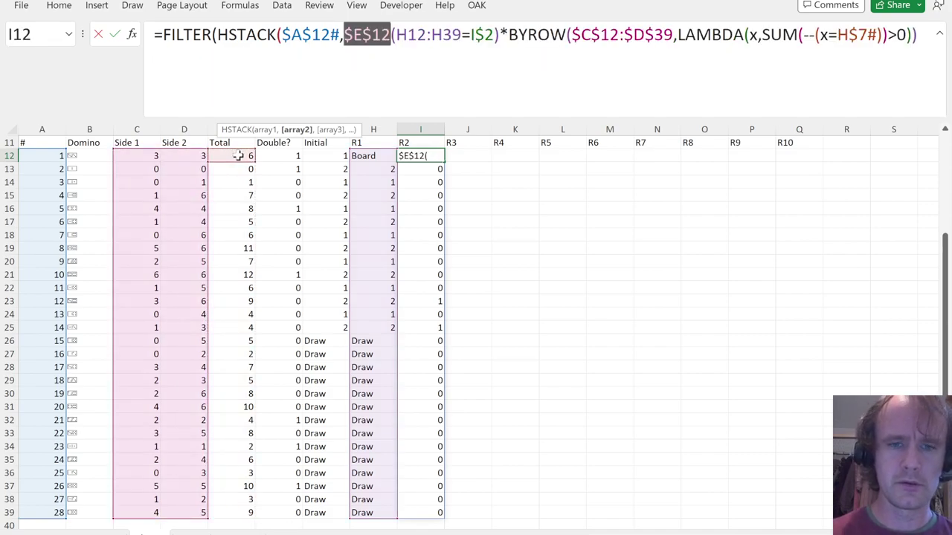
left_click(392, 34)
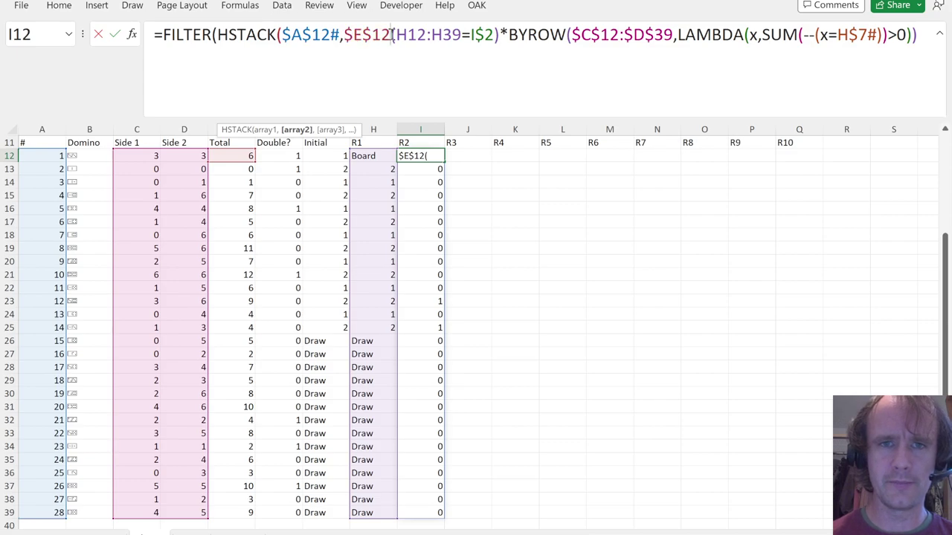
key("alt+Return")
left_click(409, 32)
type("#),")
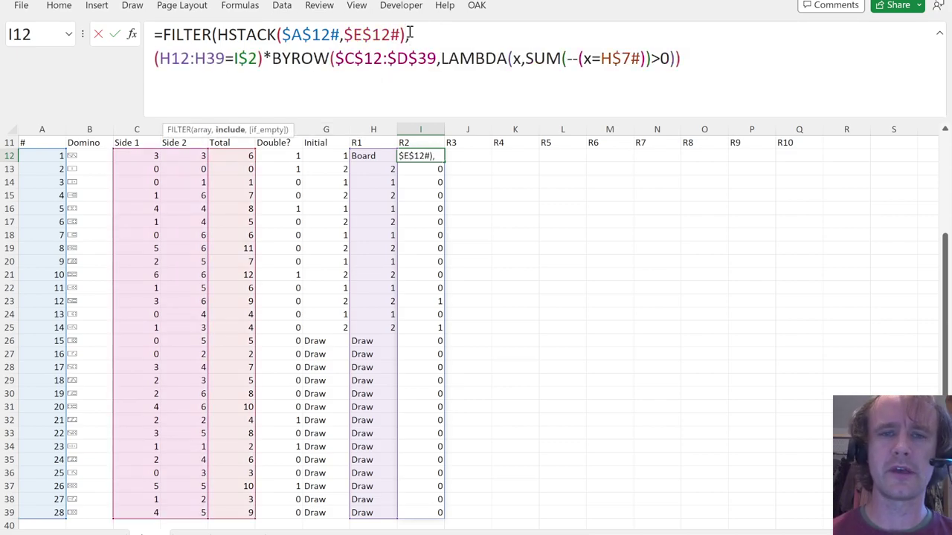
Join the condition back onto the HSTACK line as the include argument, close FILTER and commit the I12 formula.
key("Delete")
left_click(240, 62)
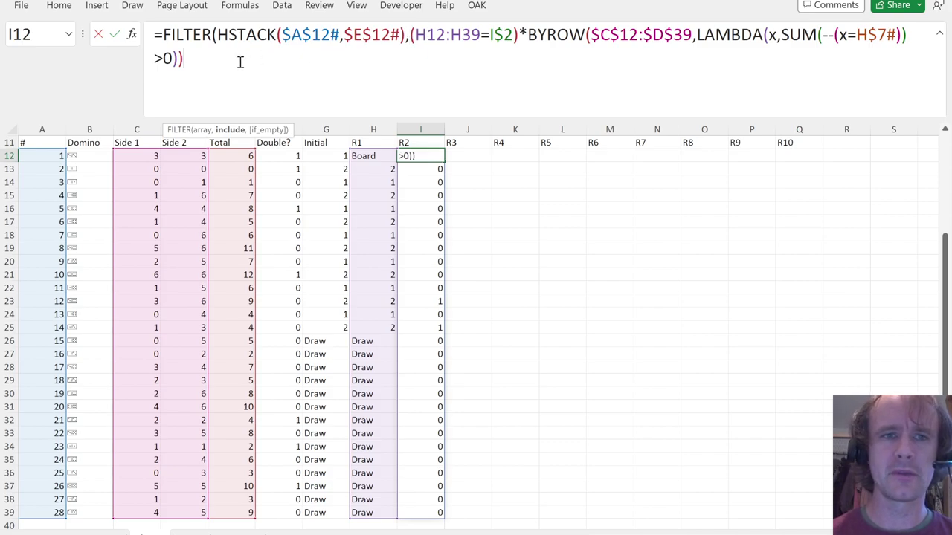
type(")")
key("Return")
key("Up")
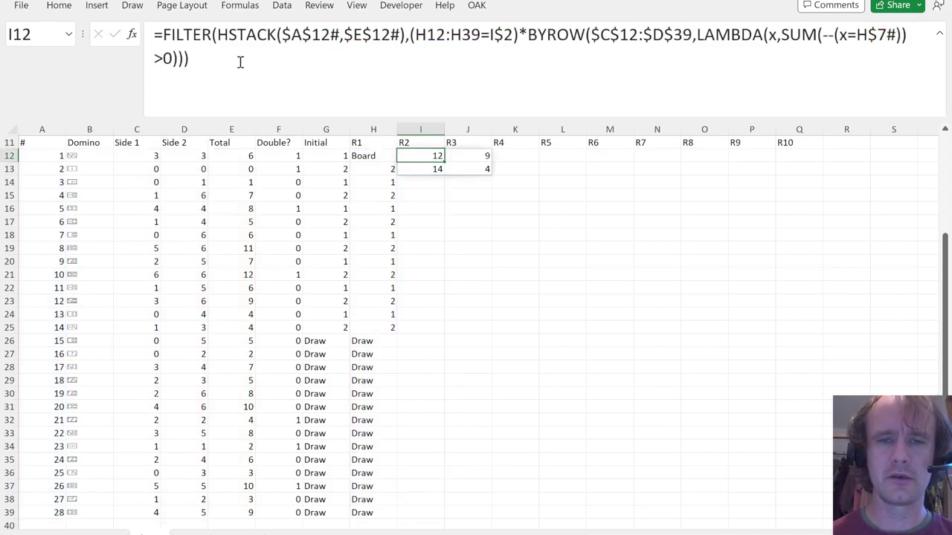
Check the filtered dominoes in I12:J13 against the rows of dominoes 12 and 14 in the table.
key("shift+Right")
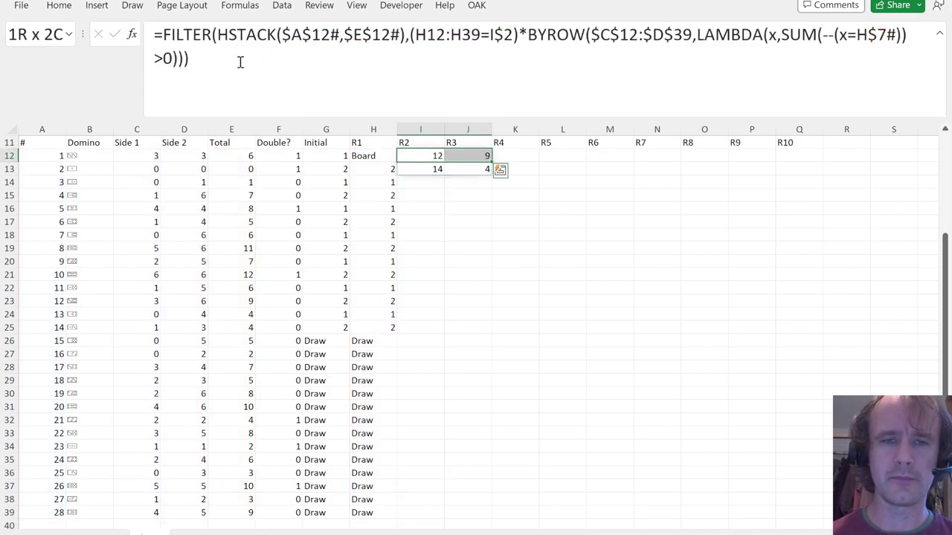
left_click(42, 303)
key("shift+space")
key("Down")
key("Down")
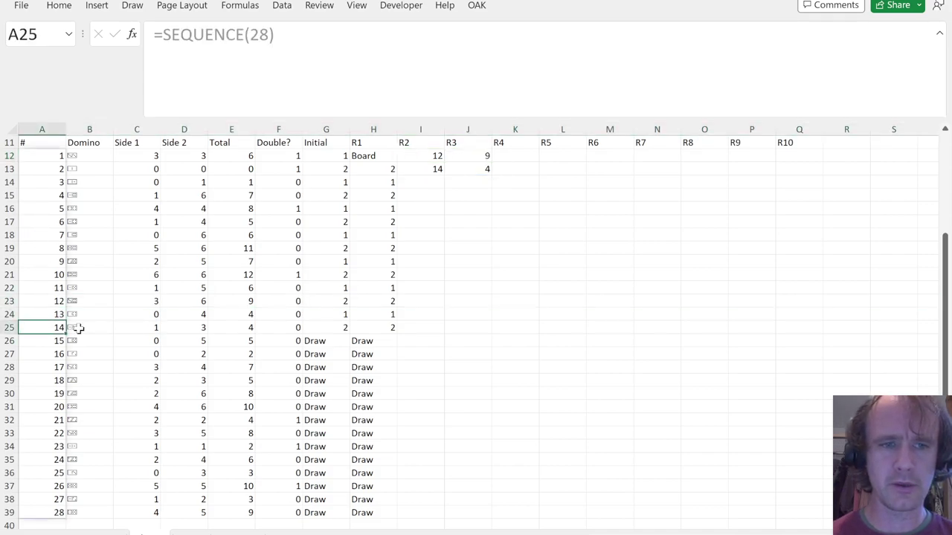
key("shift+space")
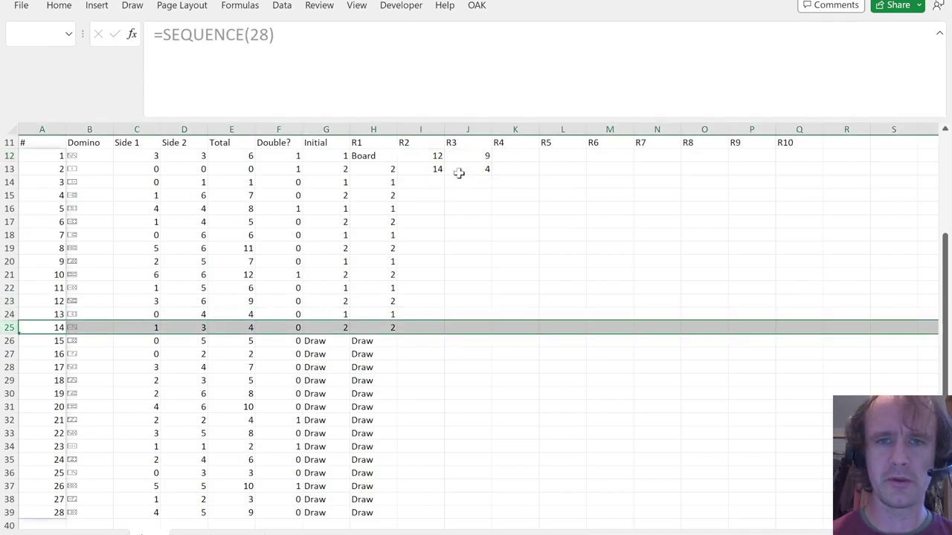
Wrap the I12 FILTER formula in SORT, ordering by column 2 descending with the arguments 2,-1.
left_click(426, 155)
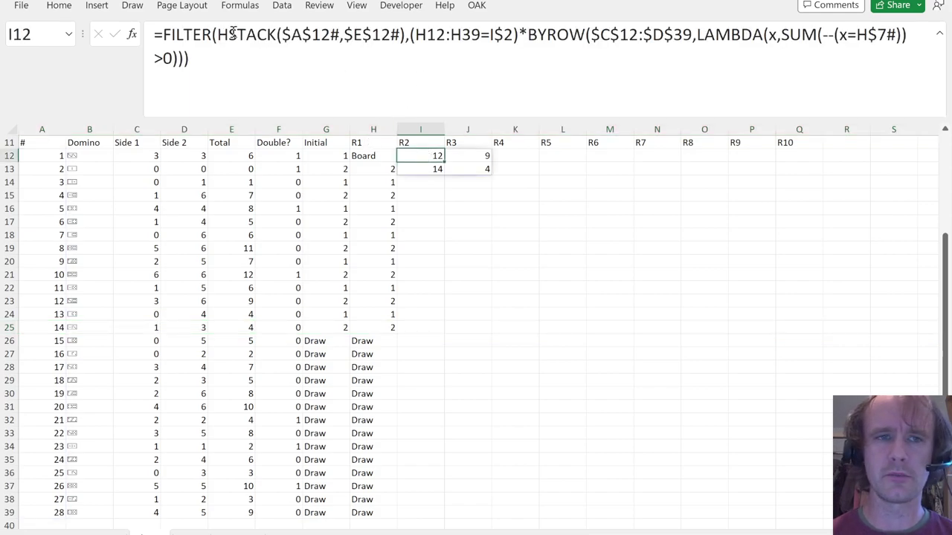
left_click(162, 34)
type("sort")
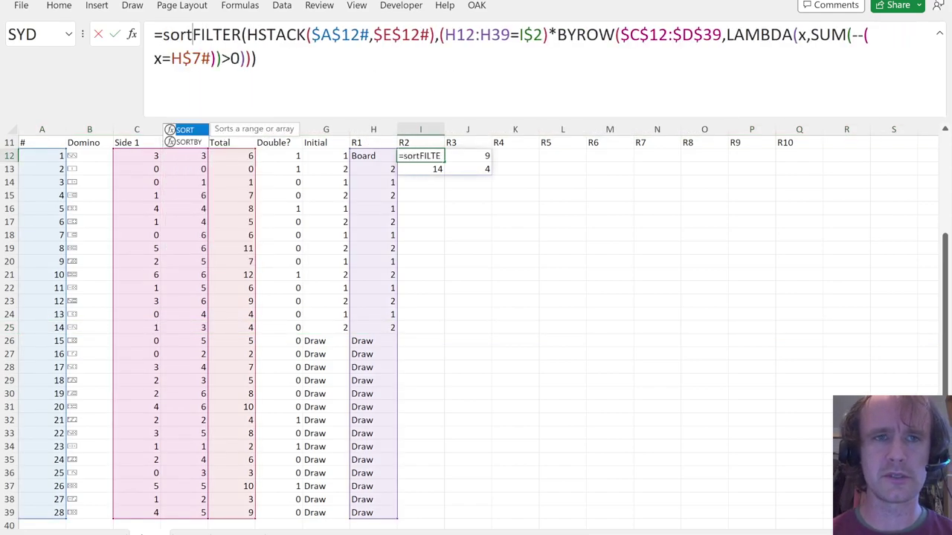
key("Tab")
left_click(311, 52)
type(",")
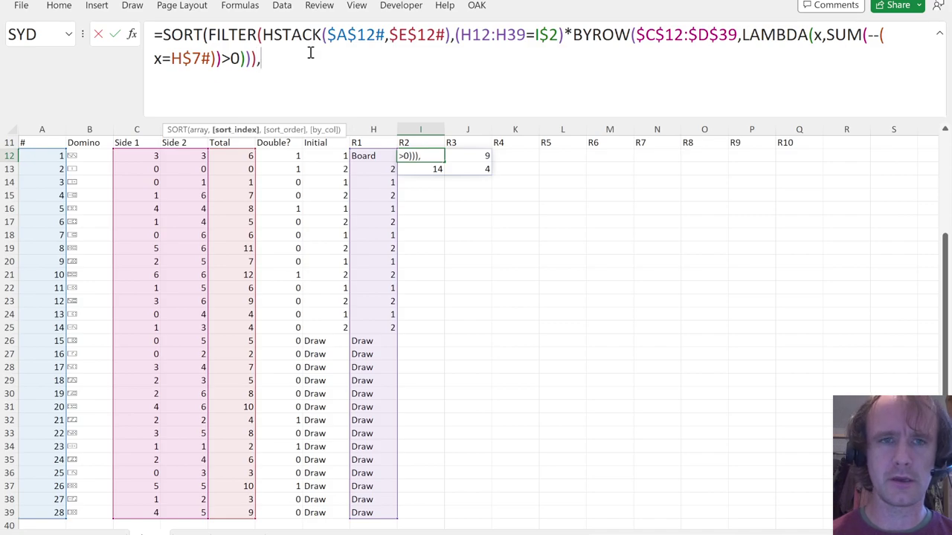
type("2,-1)")
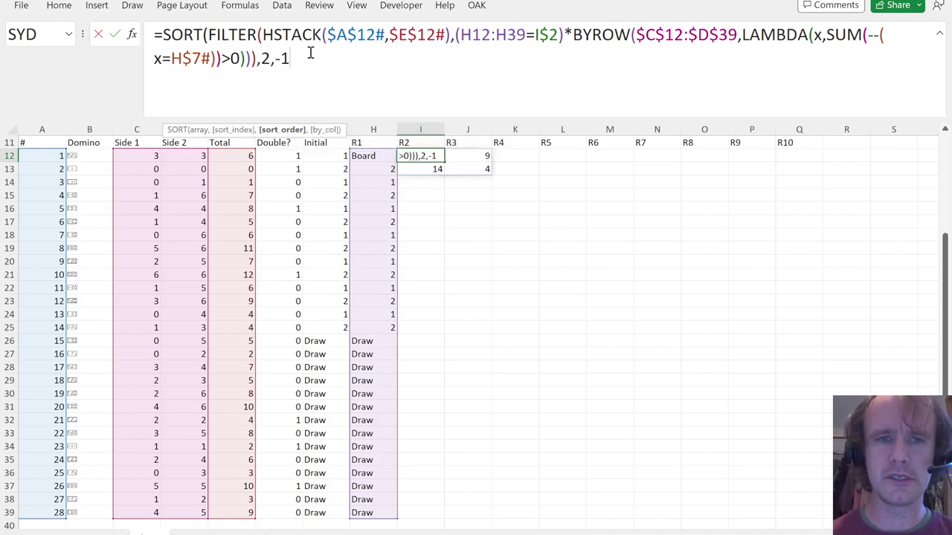
key("Return")
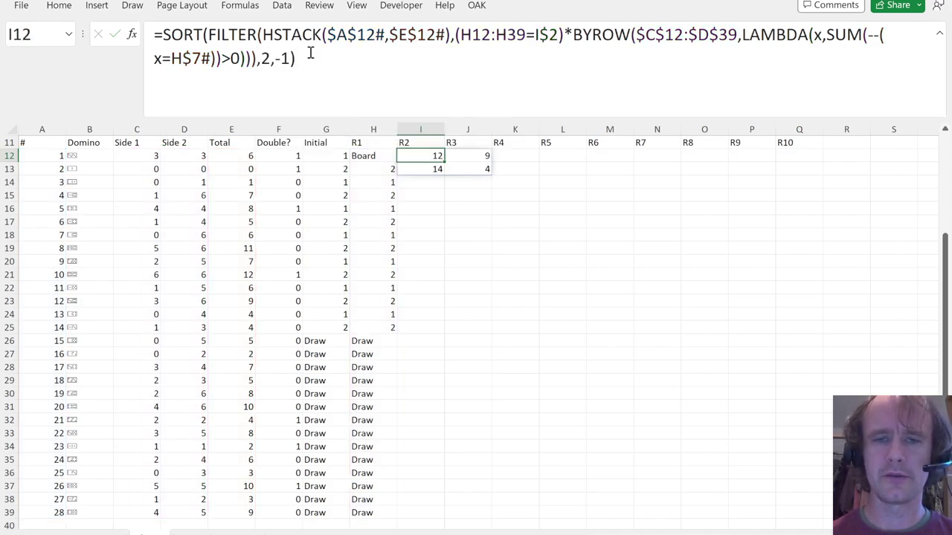
Wrap the I12 SORT formula in INDEX with arguments 1,1 to return only the highest-total domino's number.
left_click(237, 208)
left_click(234, 278, "ctrl")
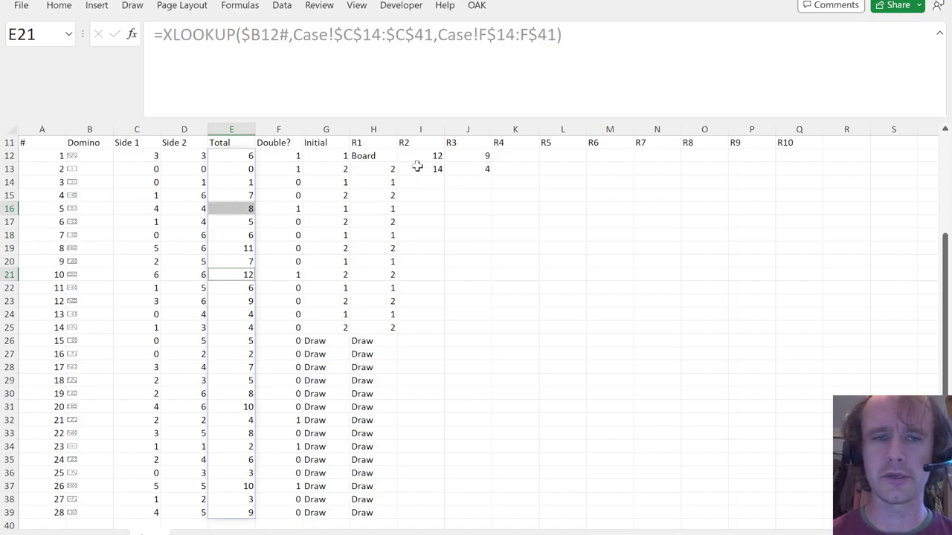
left_click(438, 154)
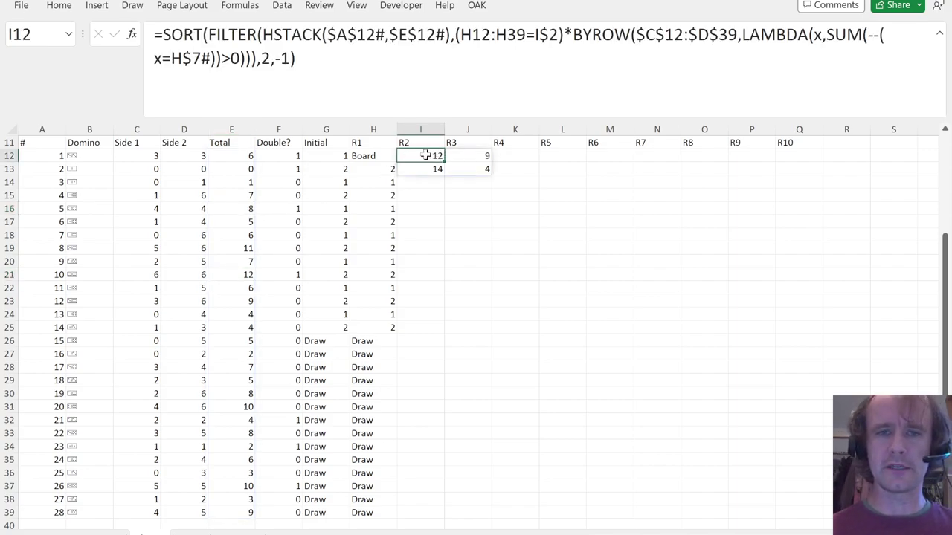
left_click(165, 33)
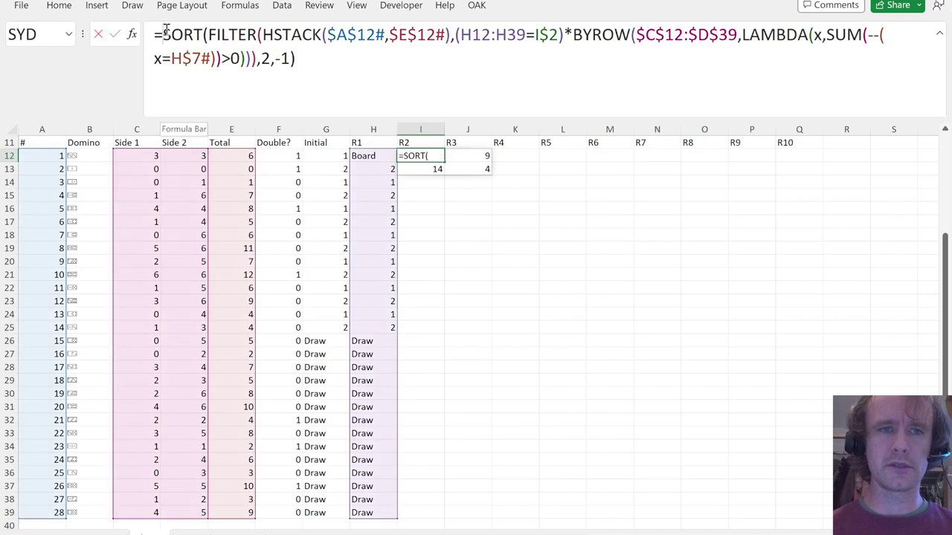
type("INDEX(")
left_click(333, 60)
type(",1,1)")
key("ctrl+Return")
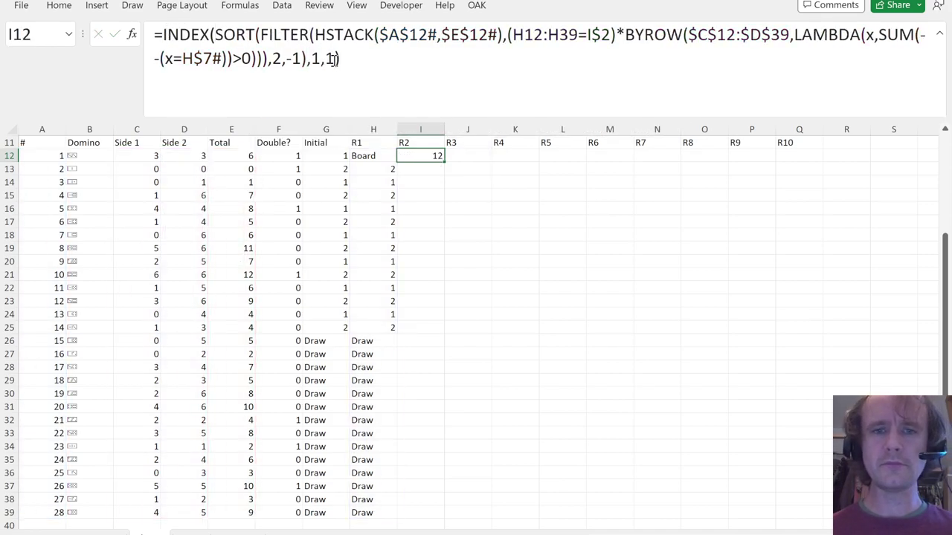
Copy the entire INDEX formula text from I12.
left_click(336, 59)
key("ctrl+a")
key("ctrl+c")
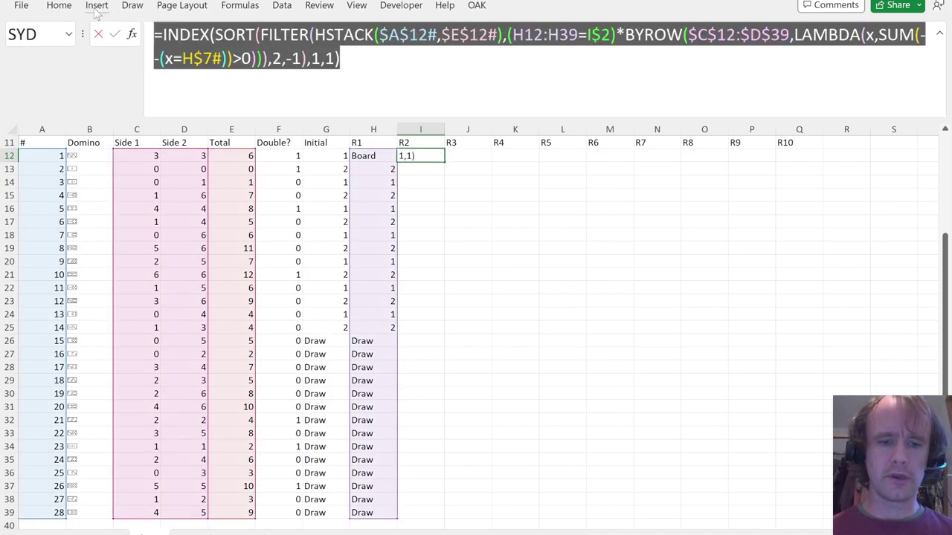
Clear the formula from I12 and place the copied INDEX formula in I4, the Play cell for round 2.
key("BackSpace")
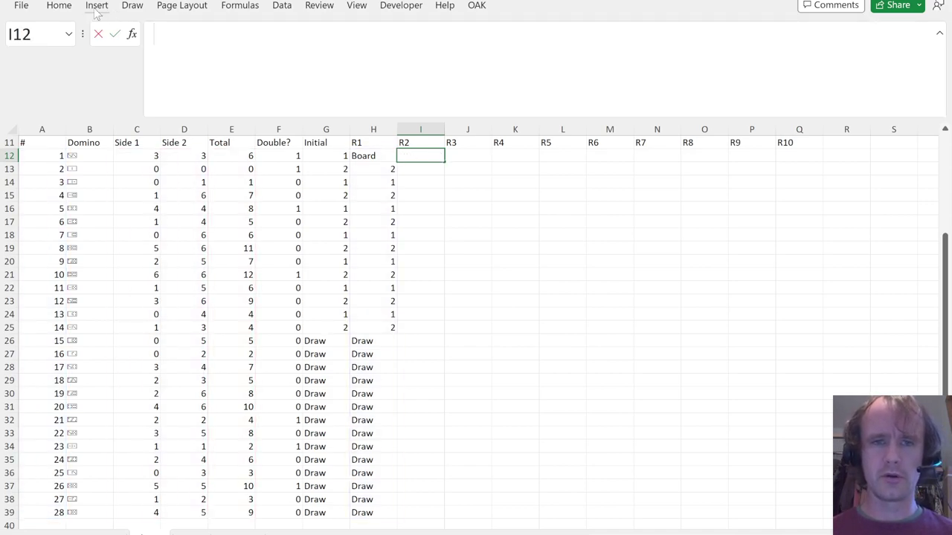
key("Up")
key("Up")
key("Up")
key("Up")
key("Up")
key("Up")
key("Up")
key("Up")
key("Up")
key("Up")
key("Up")
key("Down")
key("Down")
key("Down")
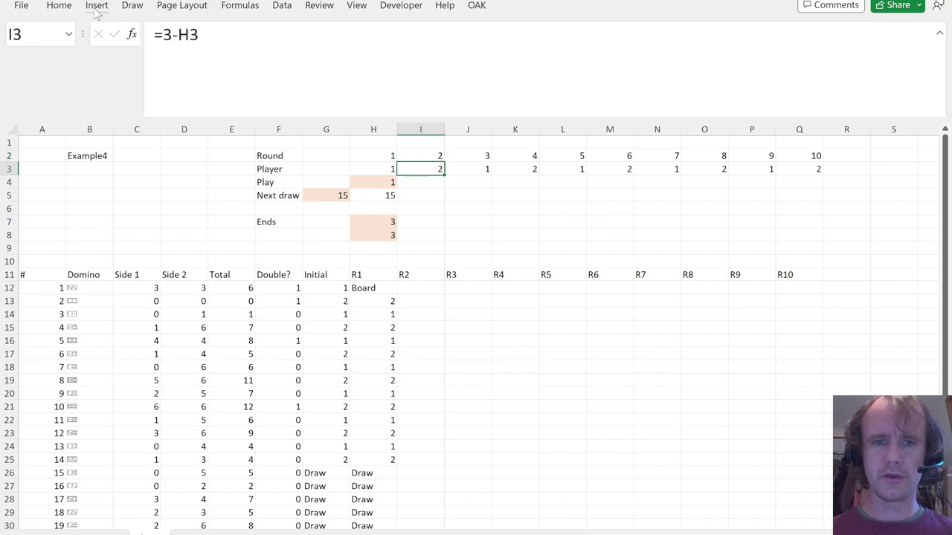
left_click(183, 39)
key("ctrl+v")
key("Return")
key("Up")
Wrap the I4 INDEX formula in IFERROR and continue to its value_if_error argument.
left_click(252, 60)
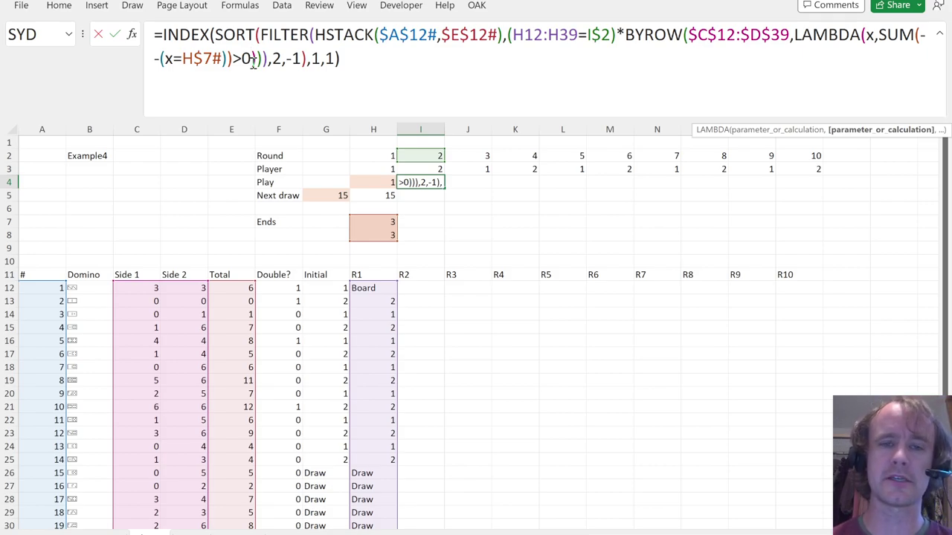
key("ctrl+Home")
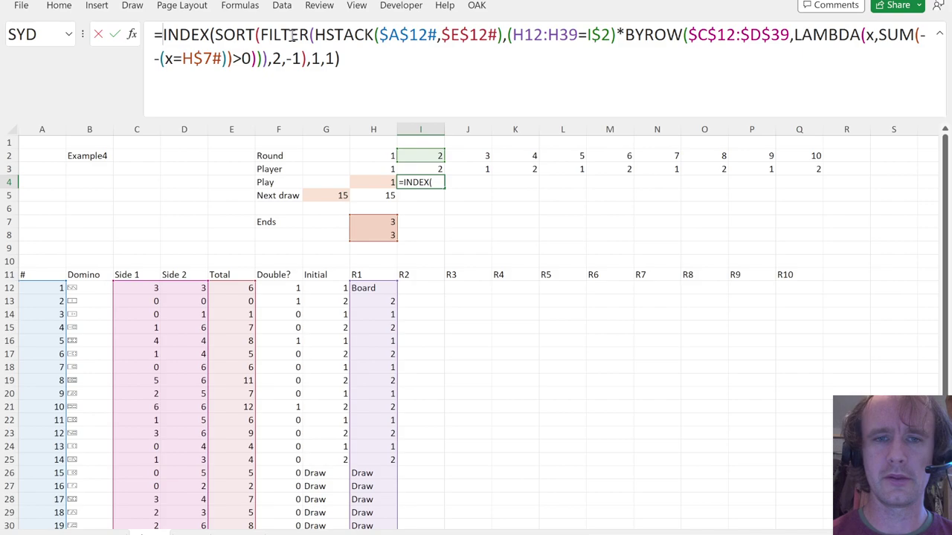
type("if")
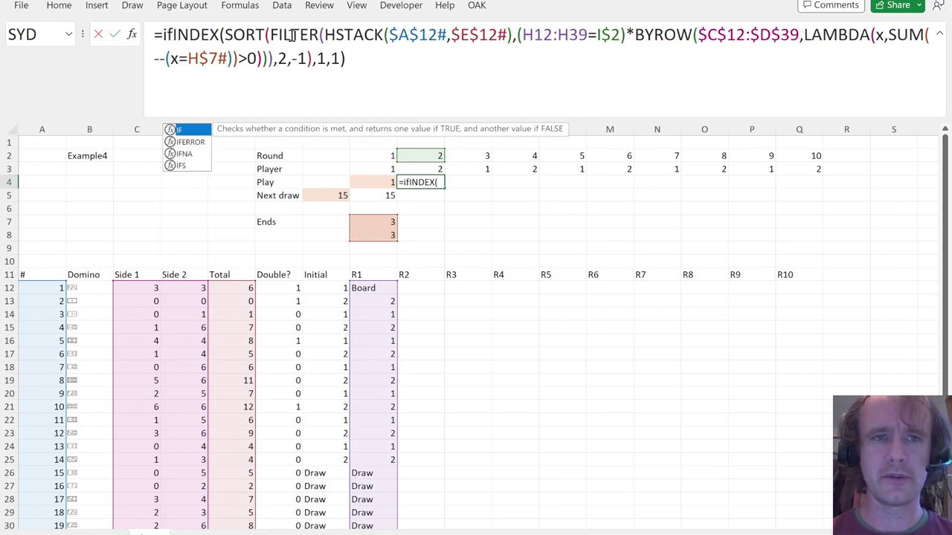
key("Down")
key("Tab")
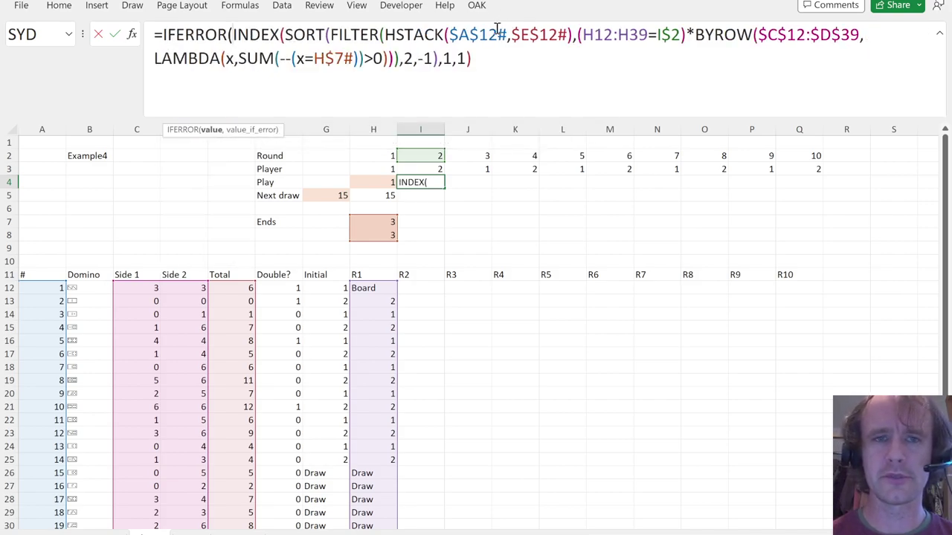
key("ctrl+shift+End")
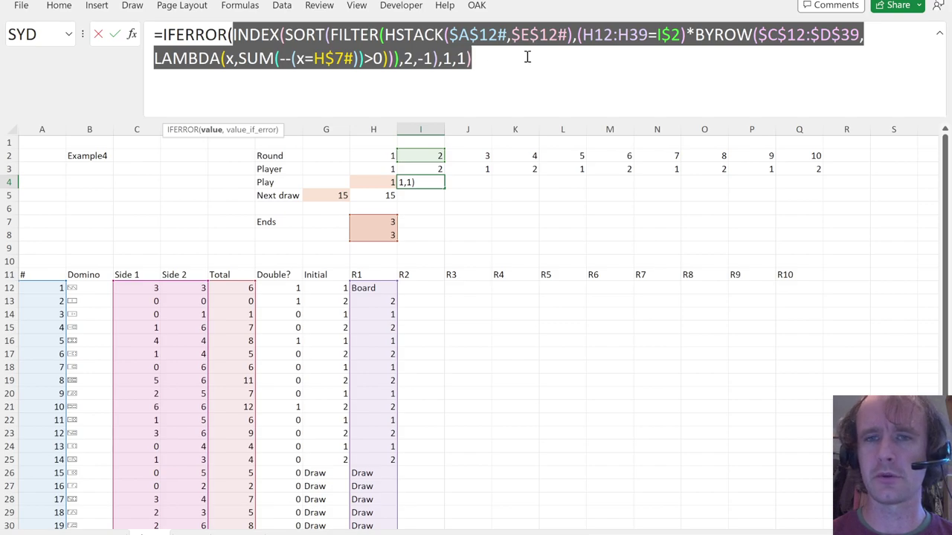
left_click(492, 58)
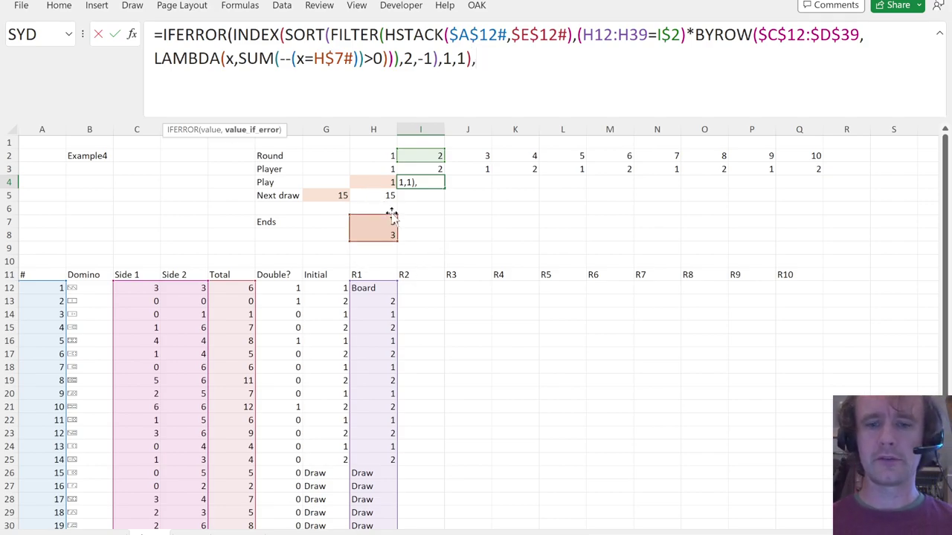
Begin the IFERROR fallback in I4 with an IF whose logical test starts with SUM(--(.
type("if")
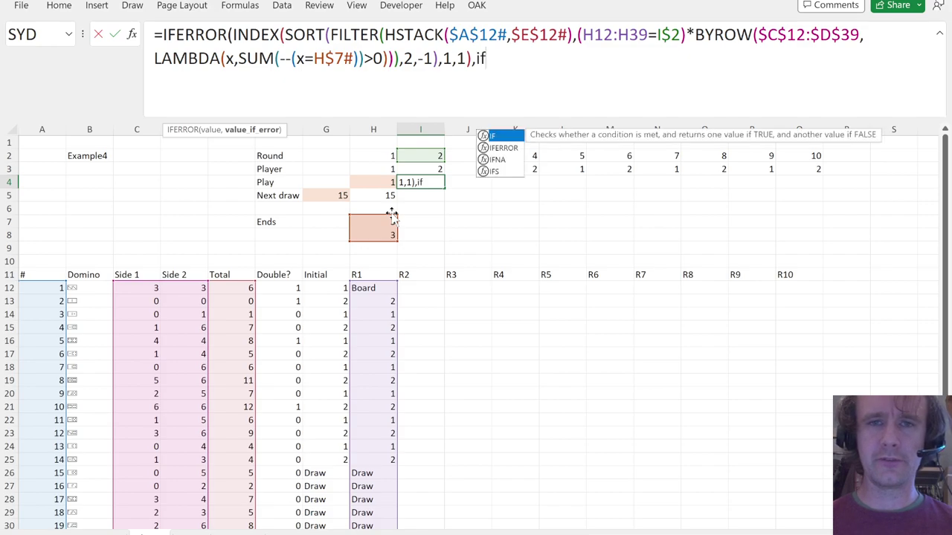
key("Tab")
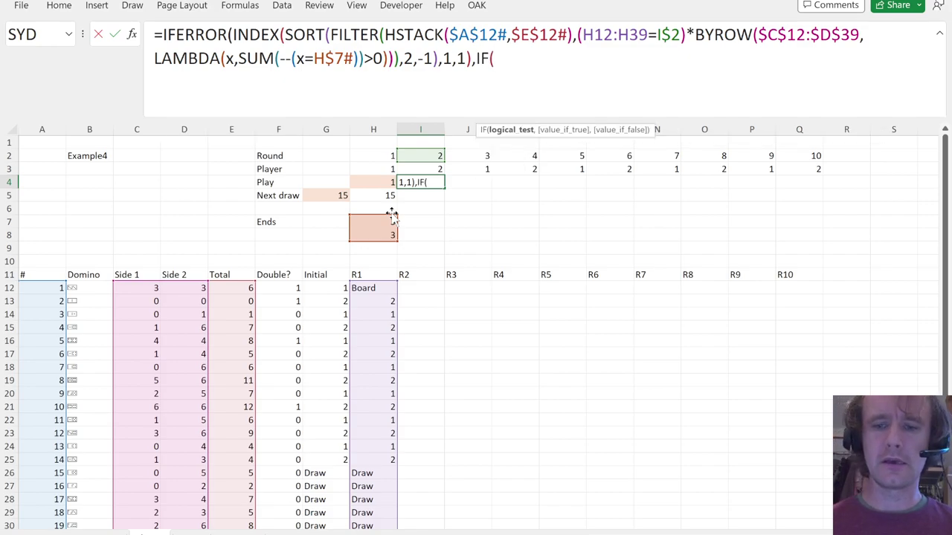
type("sum")
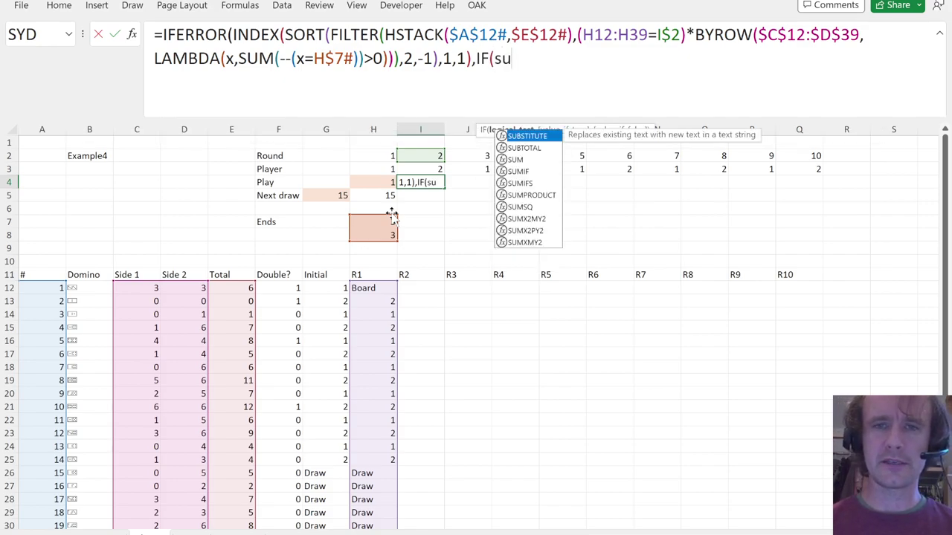
key("Tab")
type("--(")
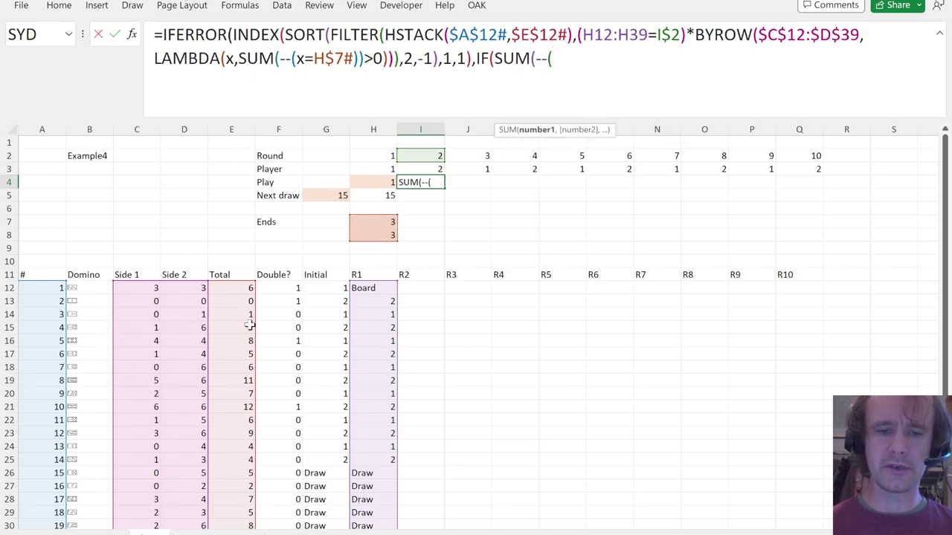
Add INDEX($C$12:$D$39,H5,0) inside the SUM to look up both sides of the next domino to draw.
type("index")
key("Tab")
left_click(141, 288)
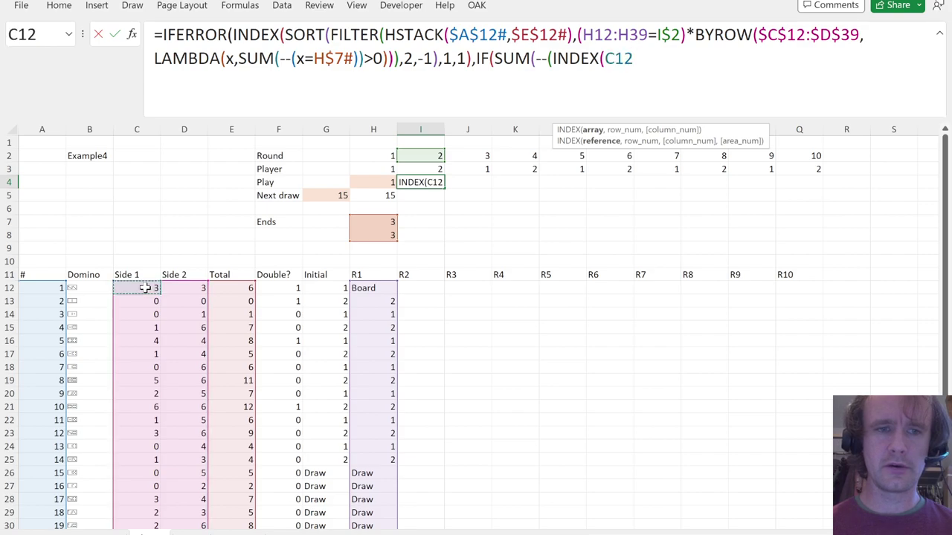
key("ctrl+shift+Down")
key("shift+Right")
key("F4")
type(",")
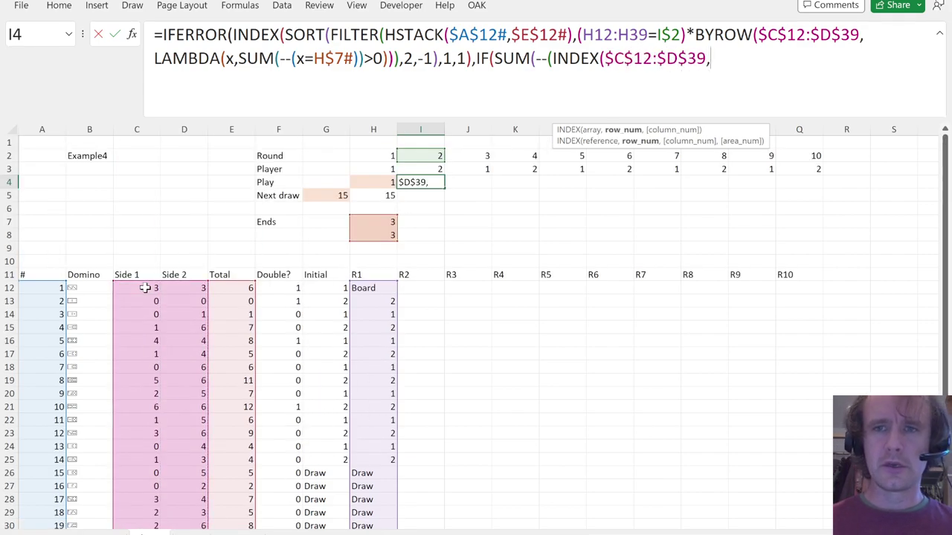
left_click(382, 194)
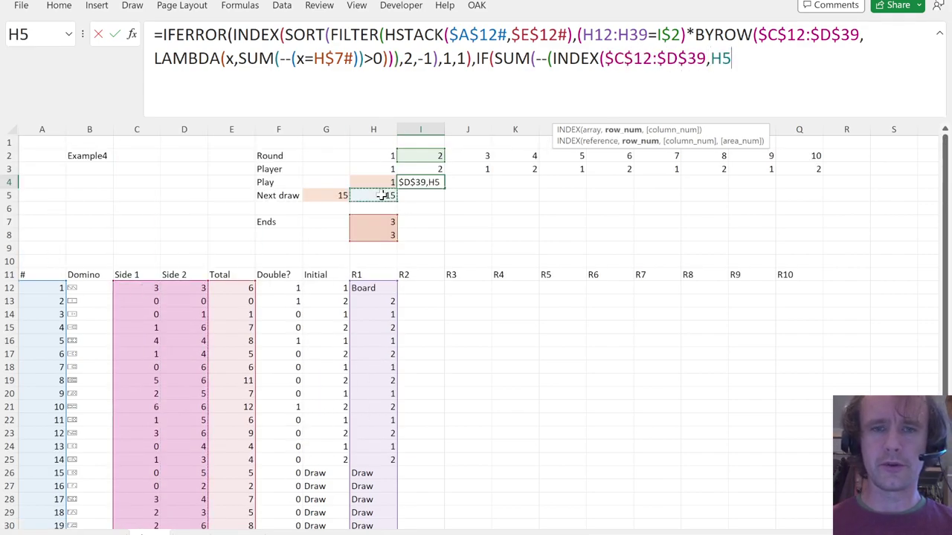
type(",0")
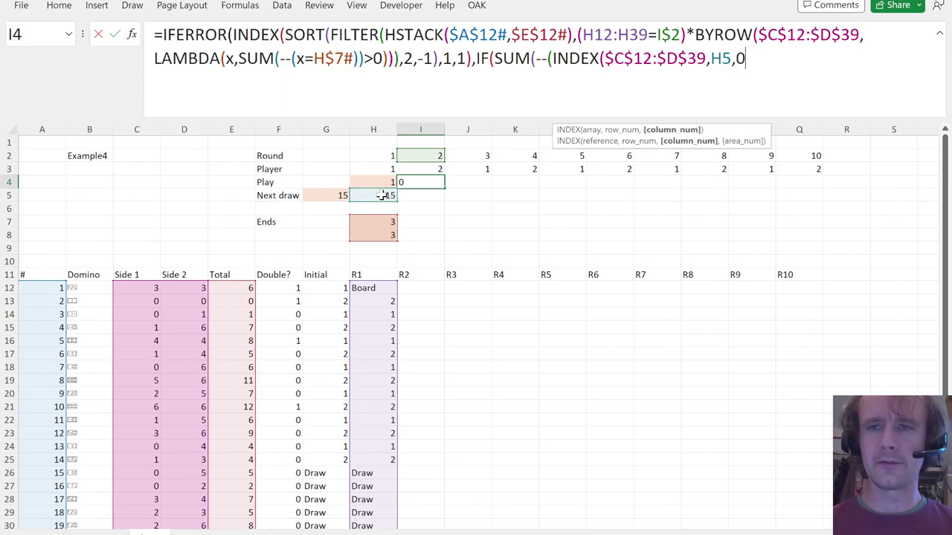
Complete the IF test by comparing the INDEX result with H7# and requiring the SUM to be >0.
type(")=")
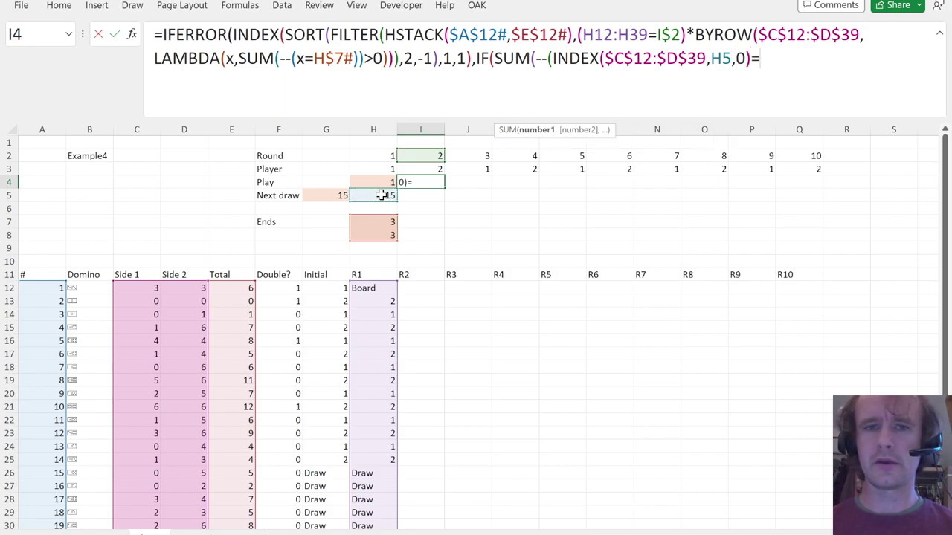
left_click(380, 221)
type("#")
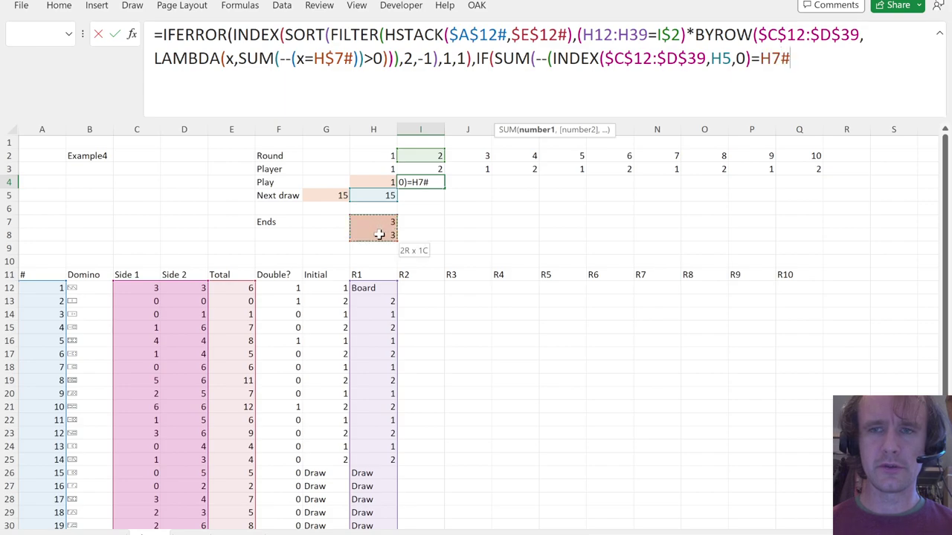
type(")")
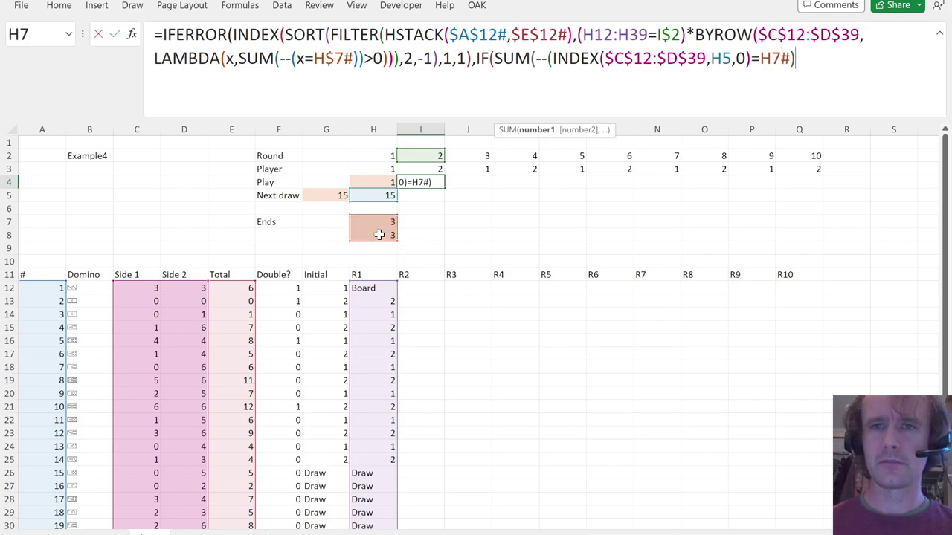
type(")")
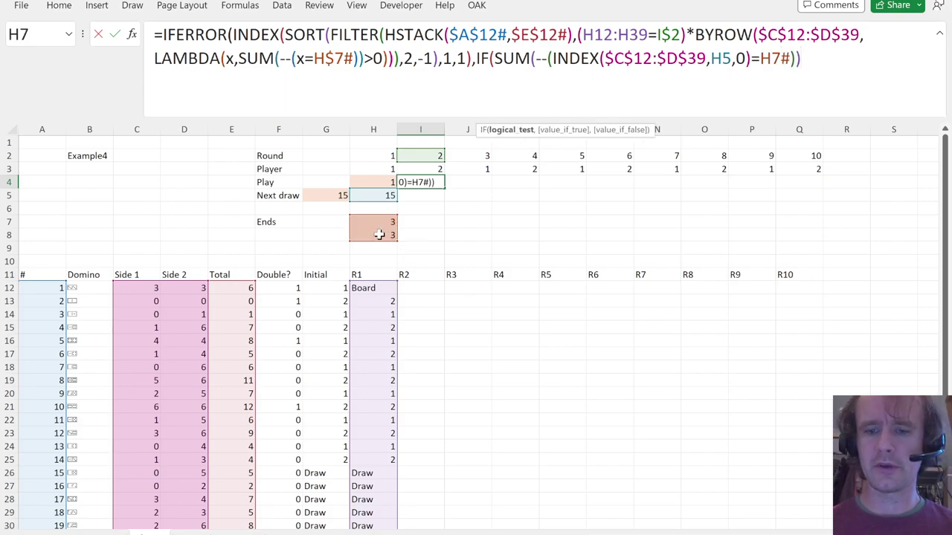
type(">0,")
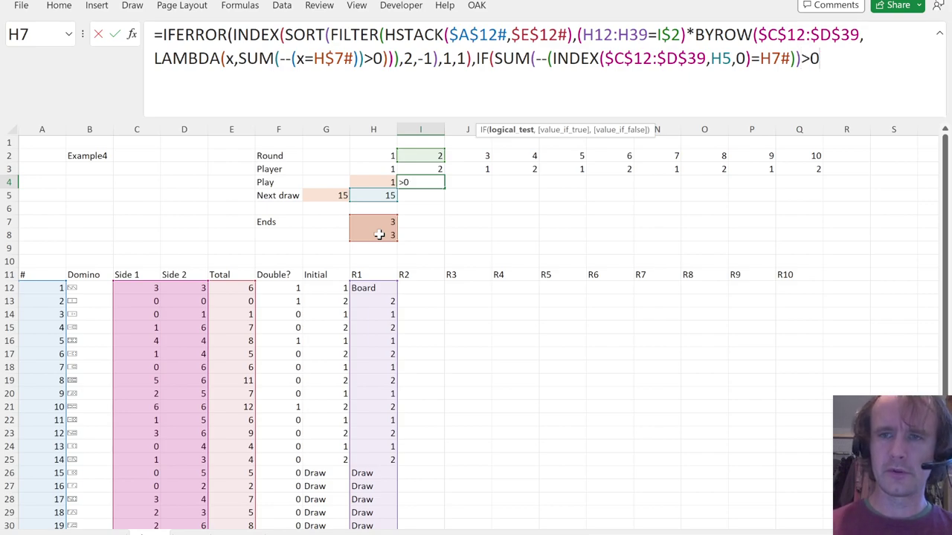
Return H5 if the IF test is true and "" otherwise, and enter the completed IFERROR formula in I4.
left_click(373, 194)
type(",\"\")")
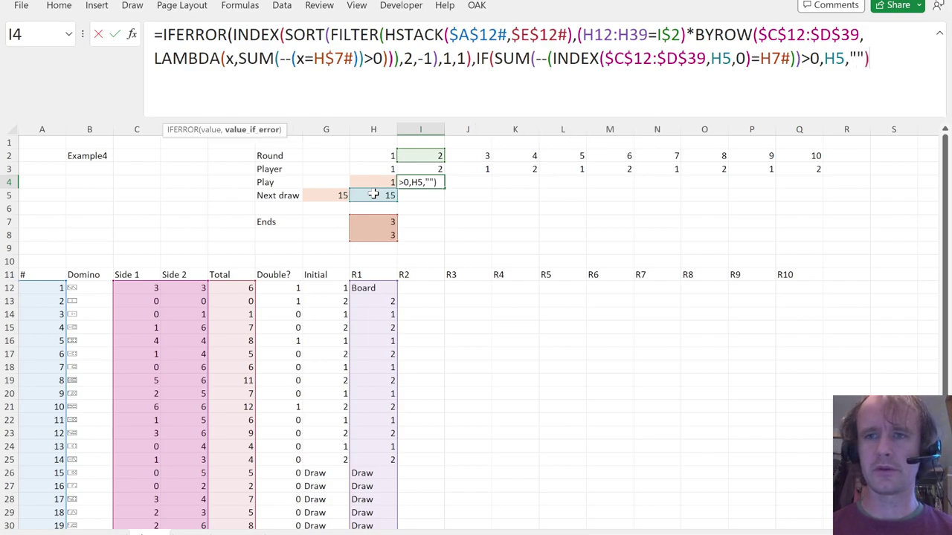
type(")")
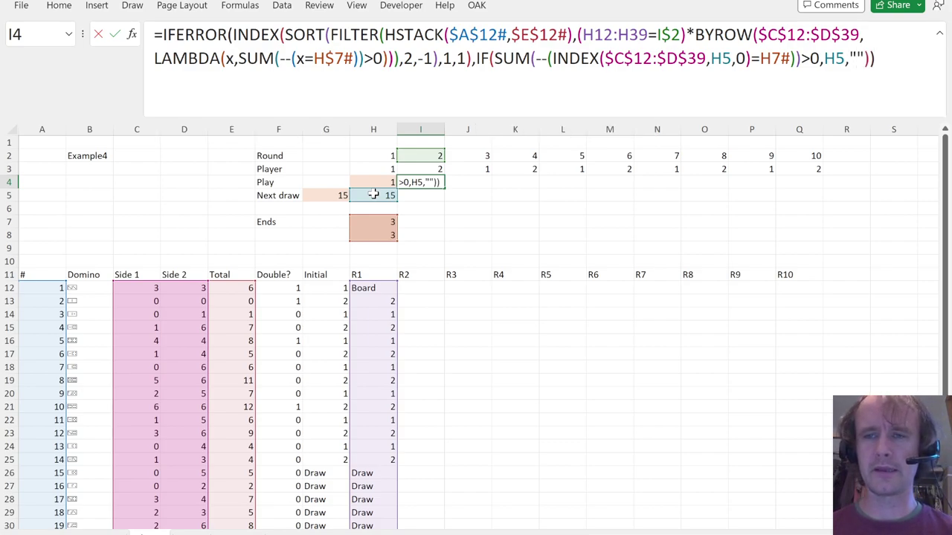
key("Return")
key("Up")
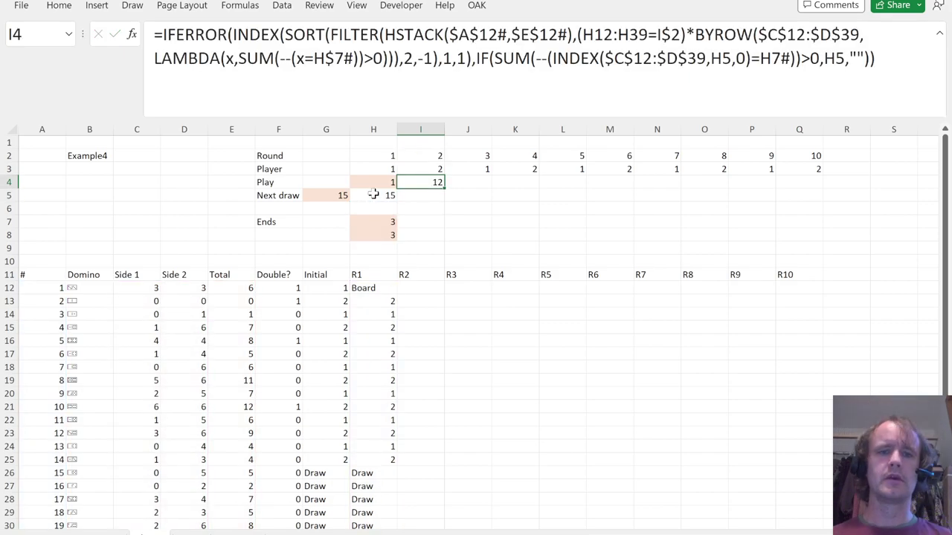
Fill the Next draw formula from H5 across into I5.
key("Down")
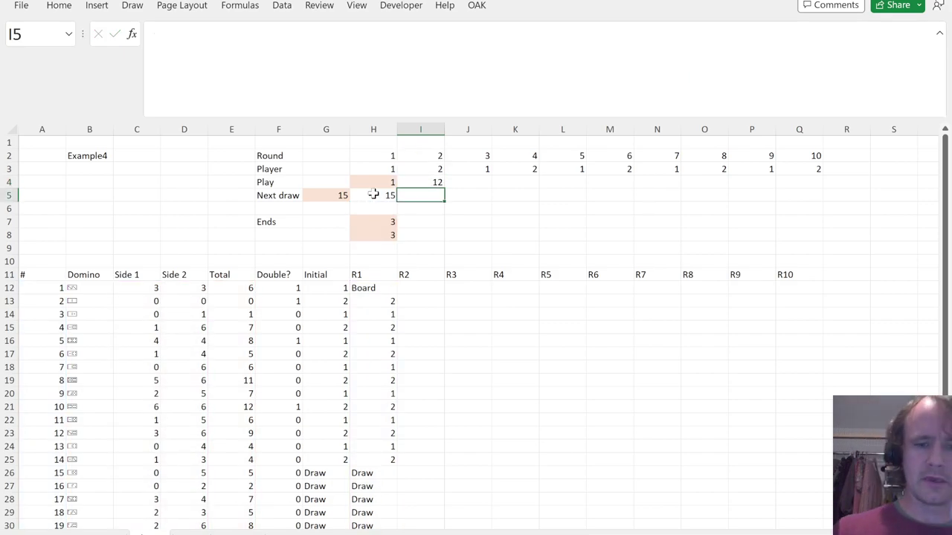
key("ctrl+r")
Examine the Ends formula in H7 and its spill range H7:H8.
key("Down")
key("Left")
key("Down")
key("Left")
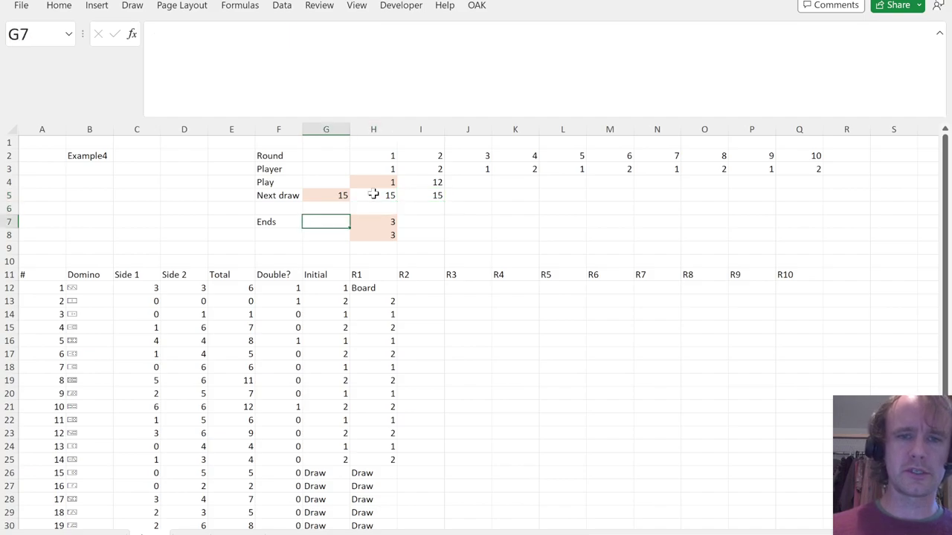
key("Left")
key("Right")
key("Right")
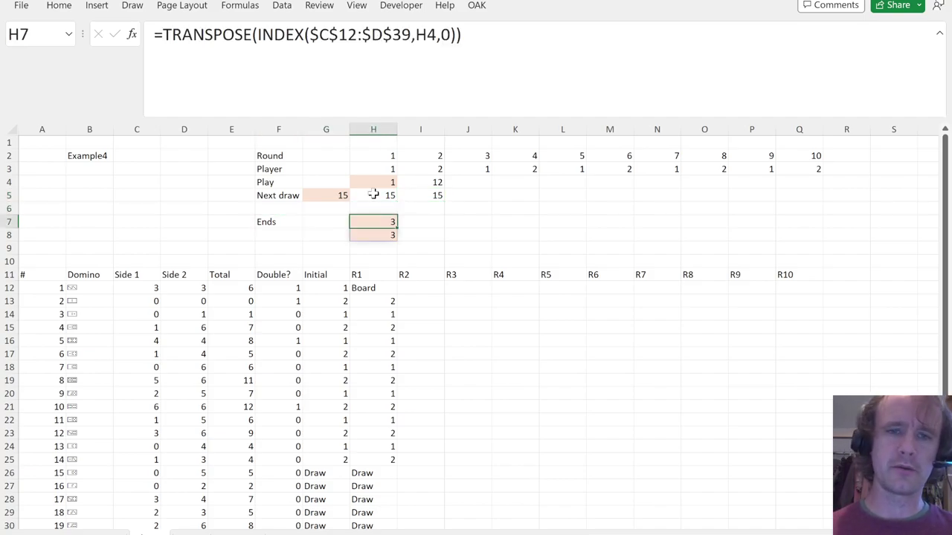
key("shift+Right")
key("shift+Down")
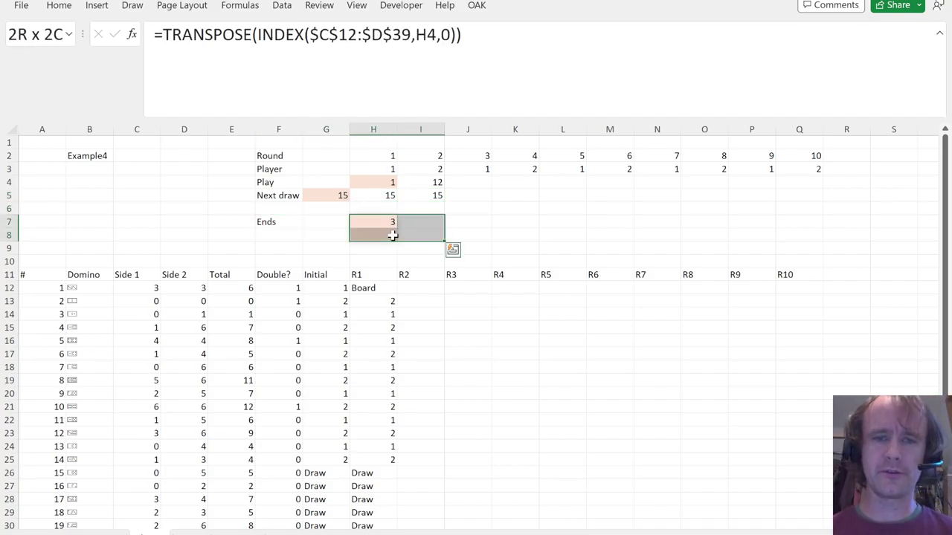
left_click_drag(383, 221, 388, 230)
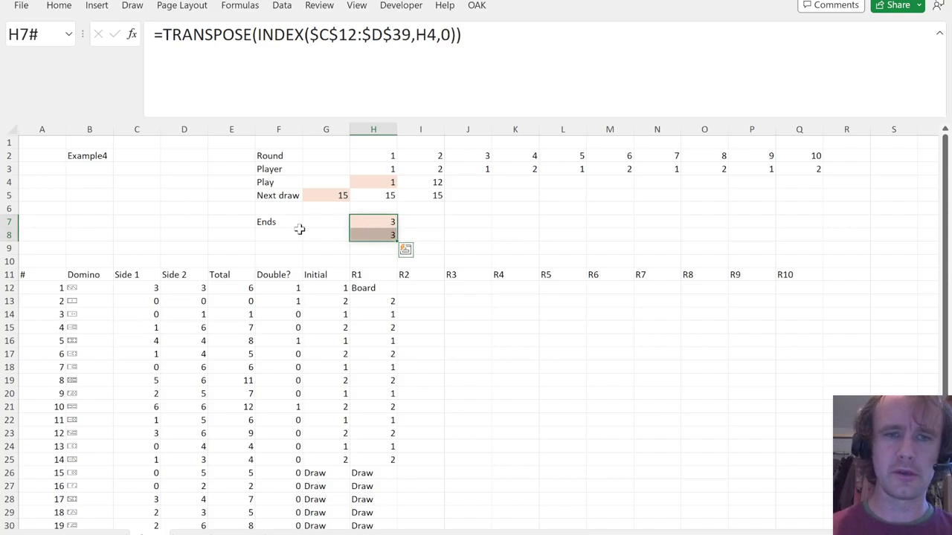
Insert seven blank sheet rows above the Ends section, starting at row 7.
left_click(277, 225)
key("shift+Down")
key("shift+Down")
key("shift+Down")
key("shift+Down")
key("shift+Down")
key("shift+Down")
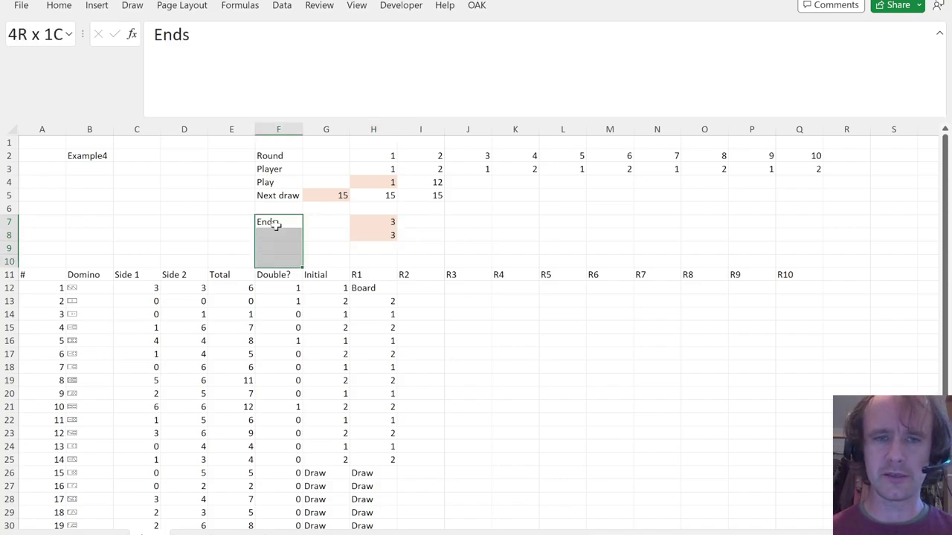
key("alt")
key("h")
key("i")
key("r")
key("Left")
Label cell F7 as "New pips" and move to I7 in the round 2 column.
key("Up")
left_click(276, 223)
type("New pips")
key("Right")
key("Right")
key("Right")
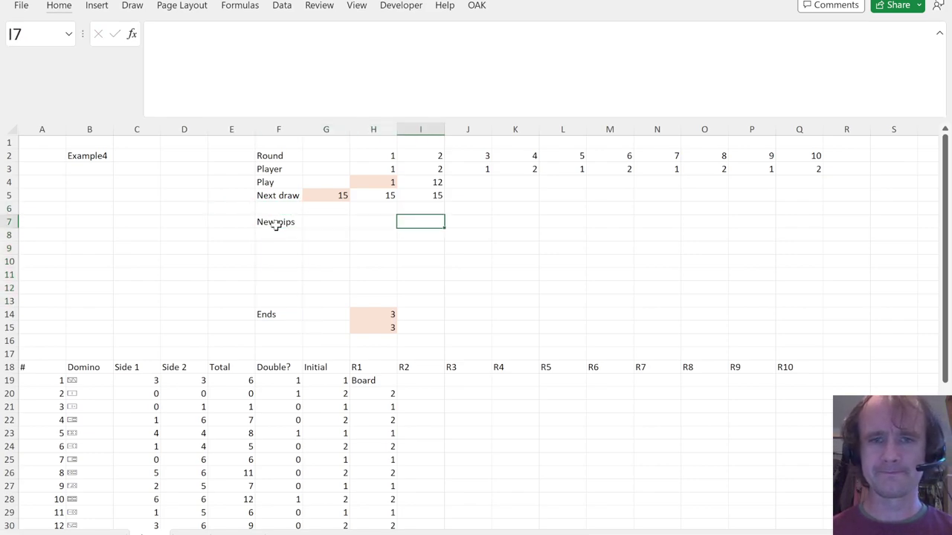
type("=in")
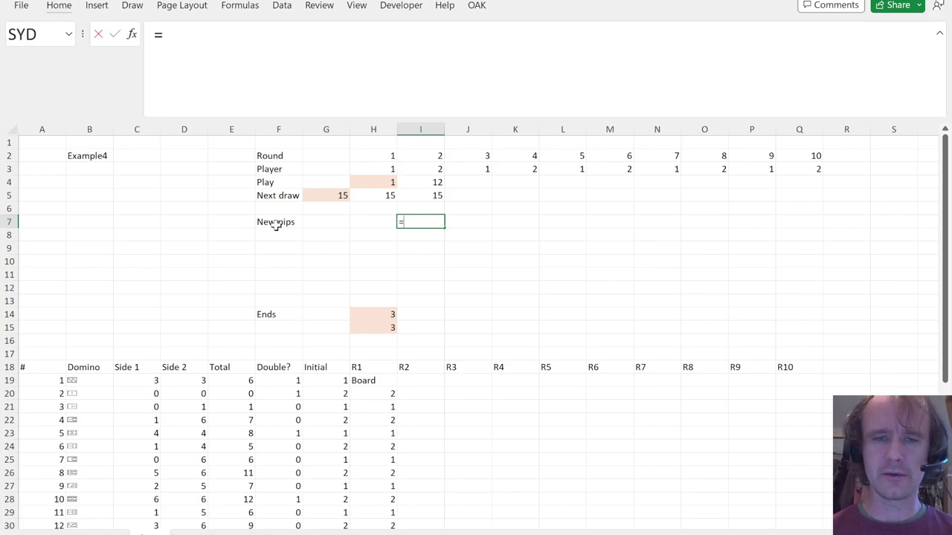
key("BackSpace")
key("BackSpace")
key("Escape")
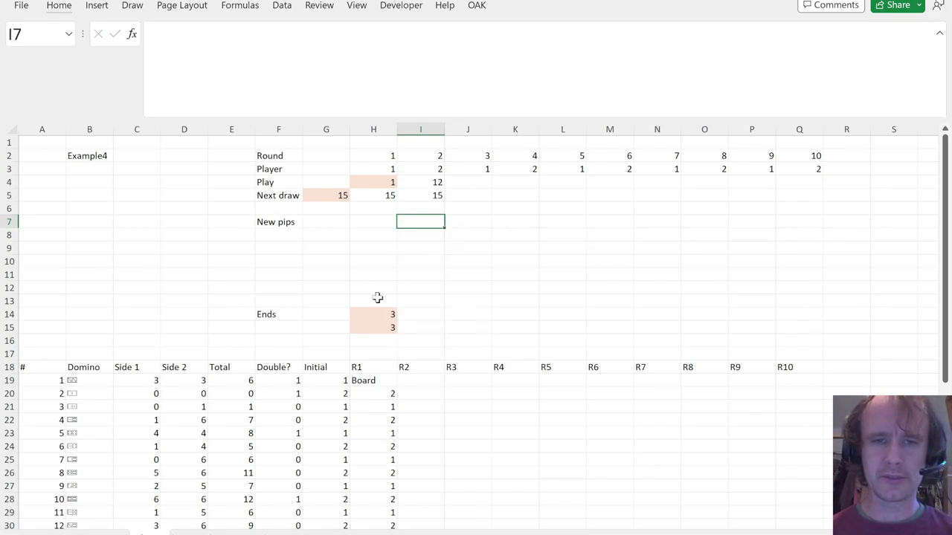
Copy the entire TRANSPOSE formula text from the Ends cell H14.
left_click(382, 314)
left_click_drag(479, 49, 155, 35)
key("ctrl+c")
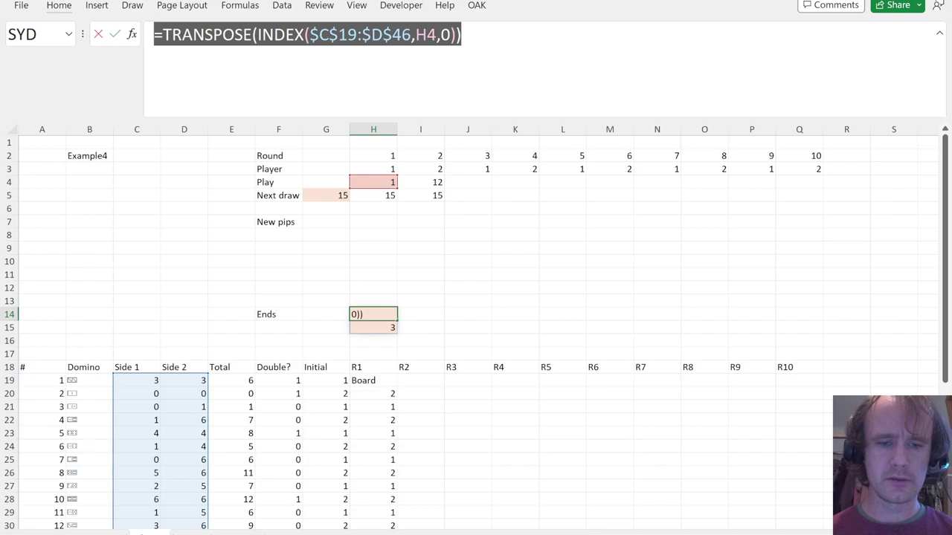
key("Escape")
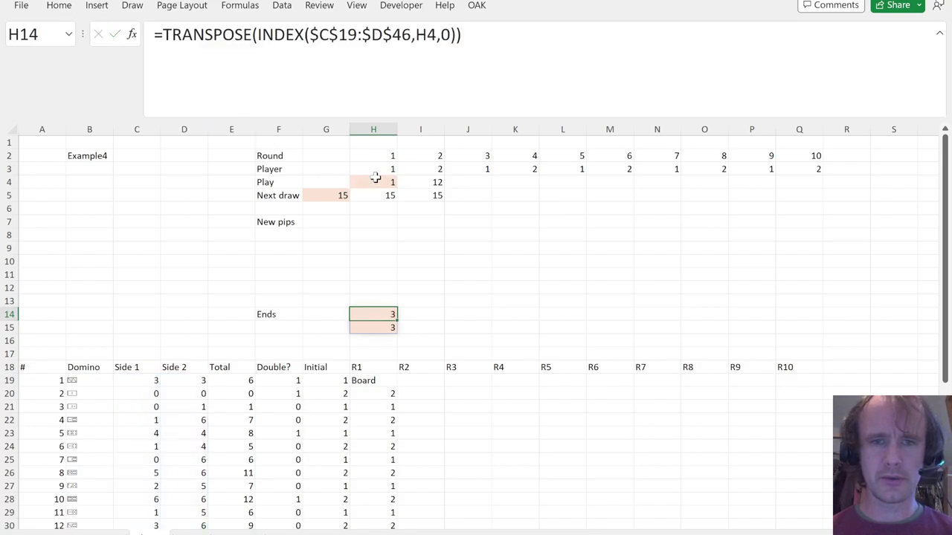
Paste the copied TRANSPOSE formula into I7 and change its row reference to I4, giving =TRANSPOSE(INDEX($C$19:$D$46,I4,0)).
left_click(417, 221)
left_click(307, 65)
key("ctrl+v")
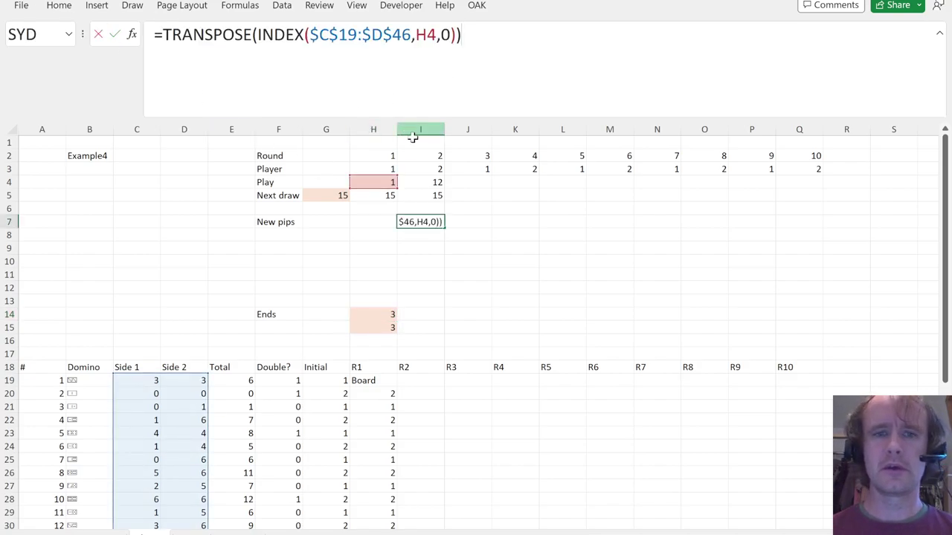
left_click(387, 183)
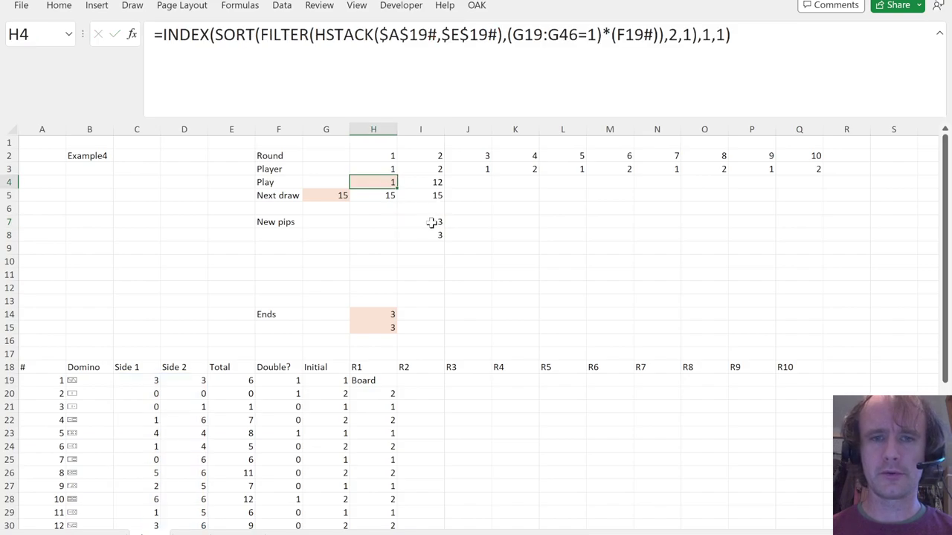
double_click(431, 221)
left_click_drag(383, 184, 408, 186)
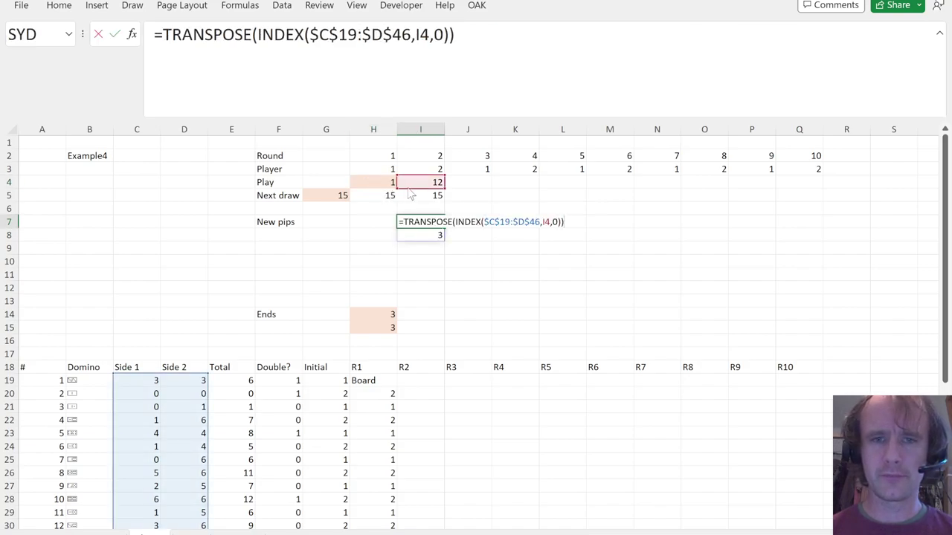
key("ctrl+Return")
key("Down")
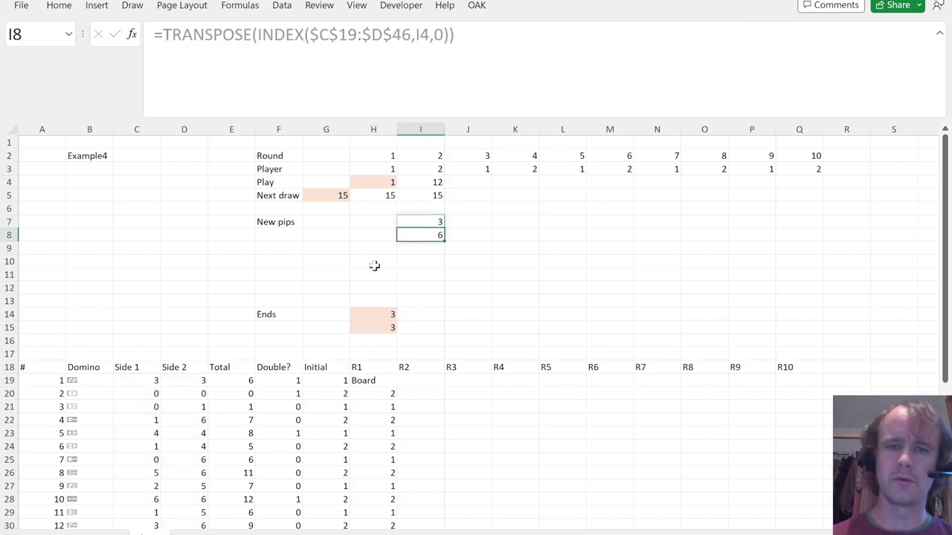
Compare the New pips values in I7:I8 with the round 1 Ends values in H14:H15.
left_click_drag(412, 222, 414, 234)
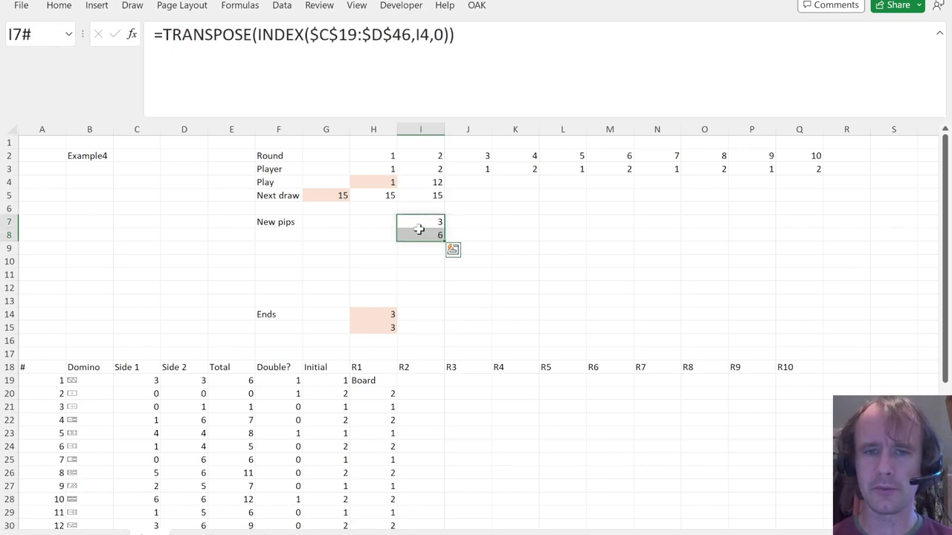
left_click_drag(384, 315, 384, 329)
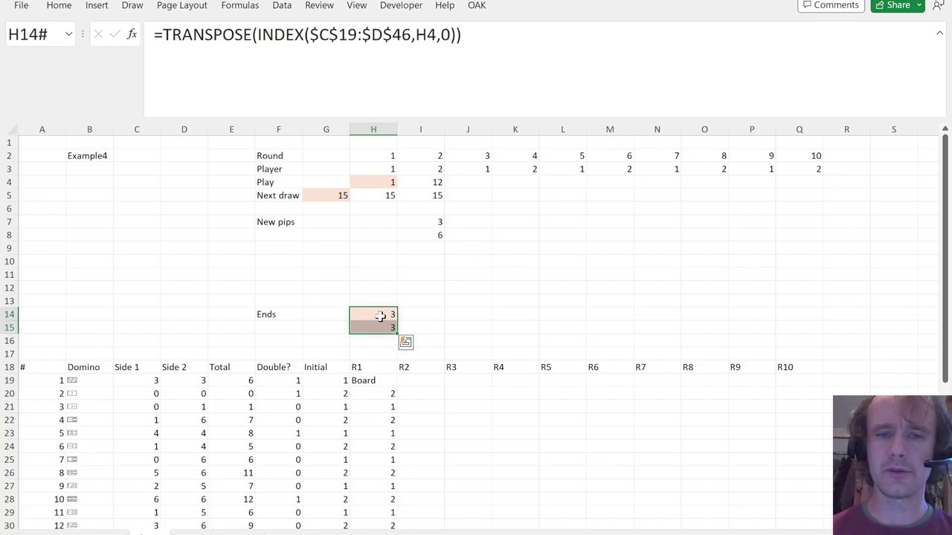
left_click_drag(384, 314, 385, 326)
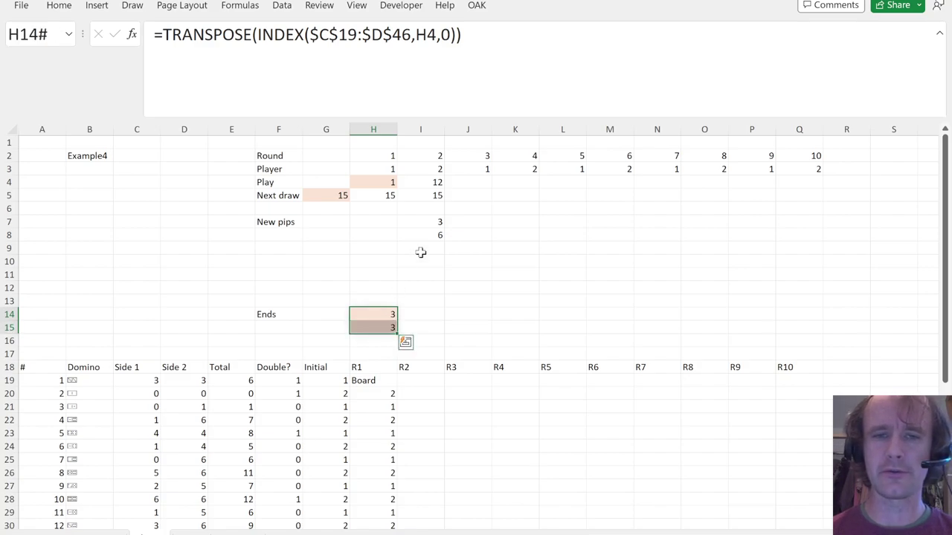
left_click_drag(429, 223, 430, 229)
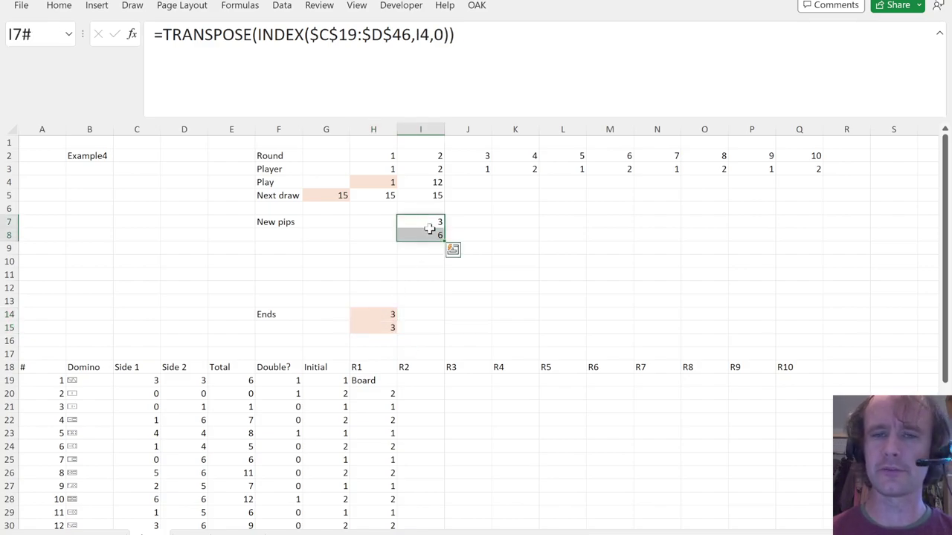
left_click(386, 312)
left_click(429, 237)
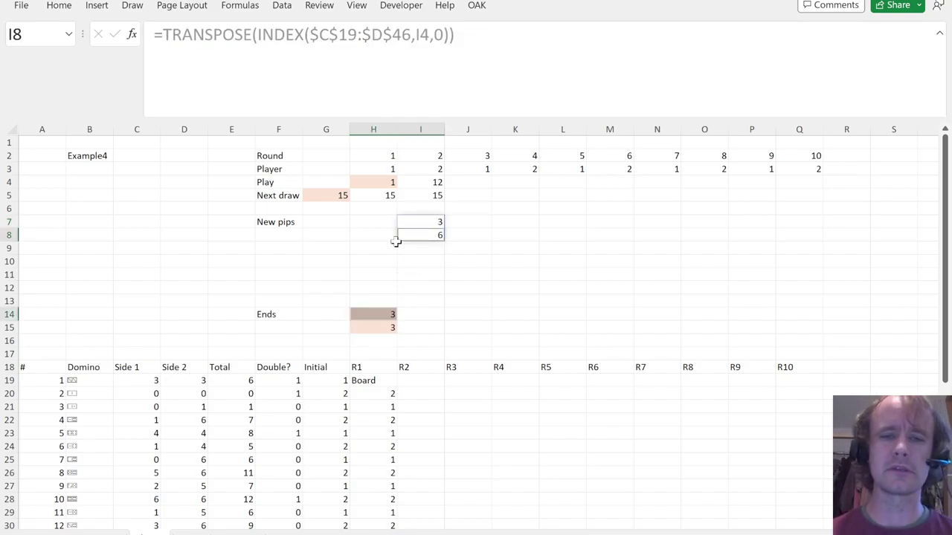
Insert three blank sheet rows above the Ends section, starting at row 11.
left_click(313, 270)
key("Left")
key("shift+Down")
key("shift+Down")
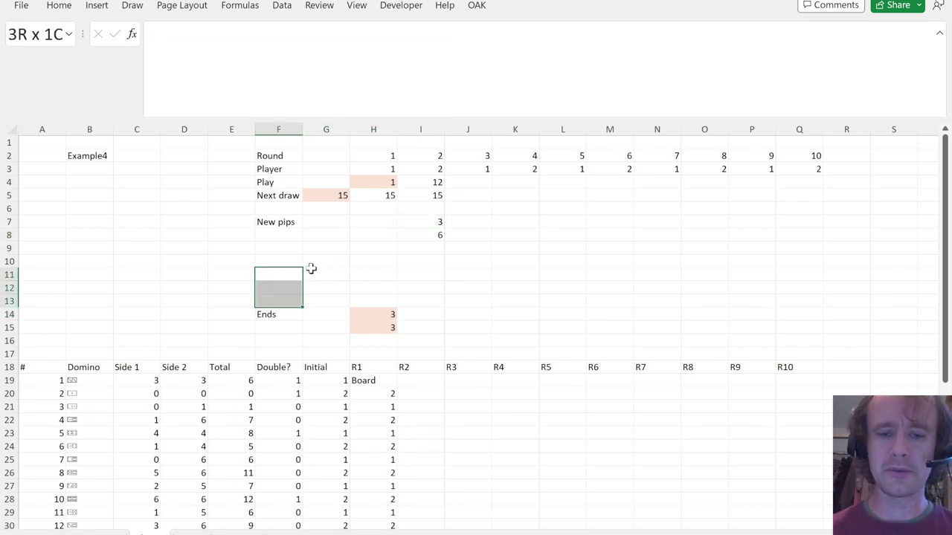
key("alt+h")
key("i")
key("r")
Label cell F10 as "All pips".
key("Up")
key("Up")
key("Down")
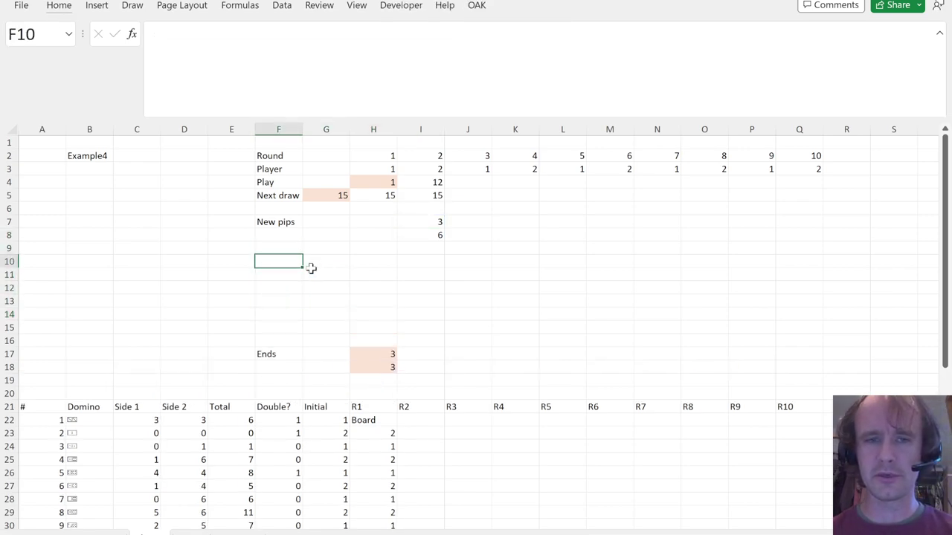
type("All pips")
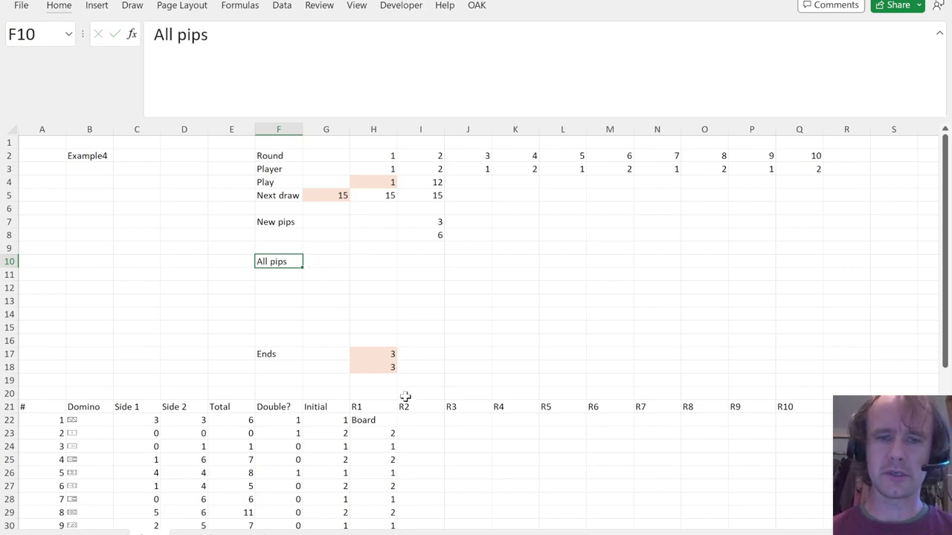
Enter =UNIQUE(VSTACK(H17#,I7#)) in I10 to list the distinct pips from the previous ends and the new domino.
left_click_drag(380, 357, 380, 361)
left_click_drag(424, 224, 421, 240)
left_click(402, 260)
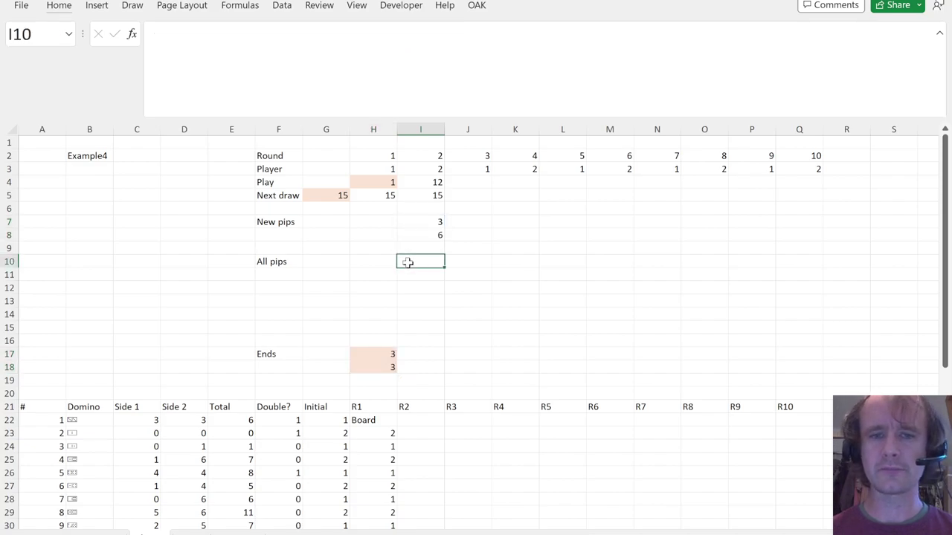
type("=uniq")
key("Tab")
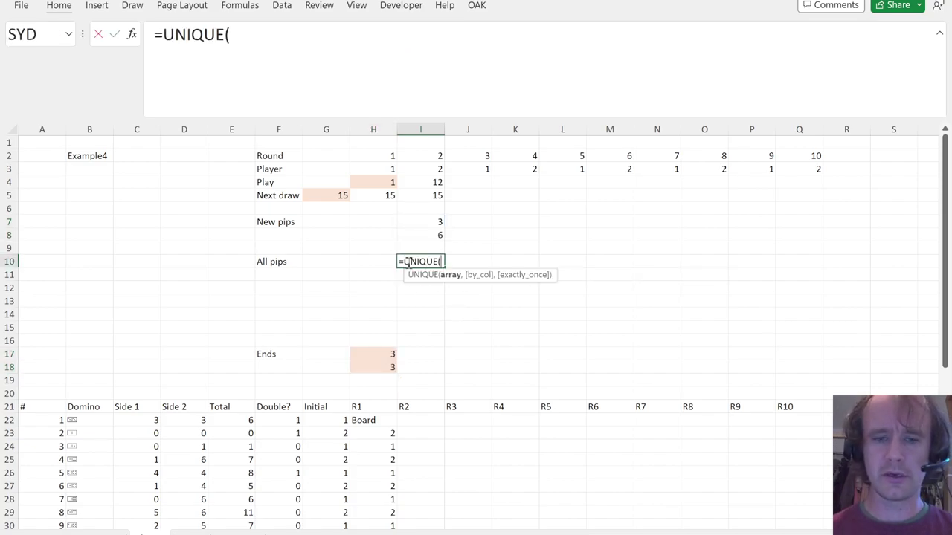
type("vs")
key("Tab")
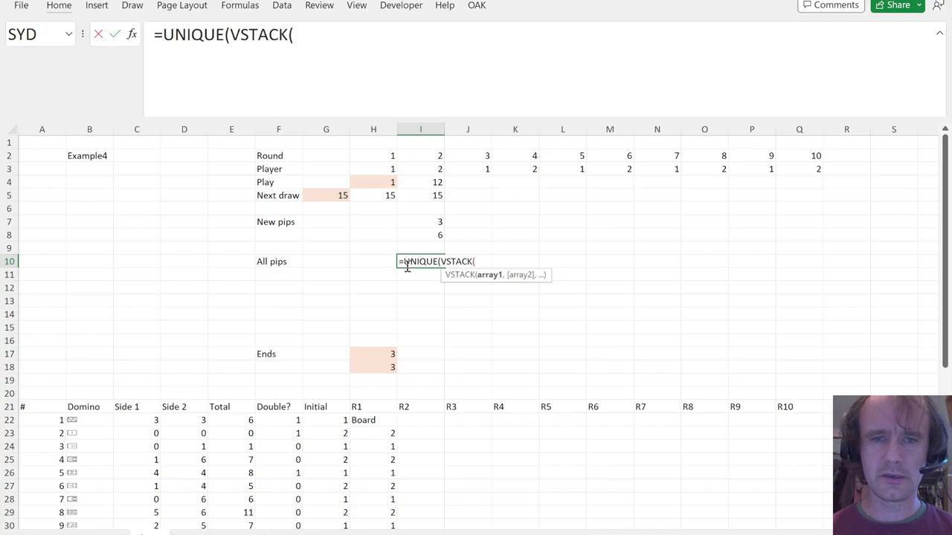
left_click_drag(378, 355, 381, 363)
type(",")
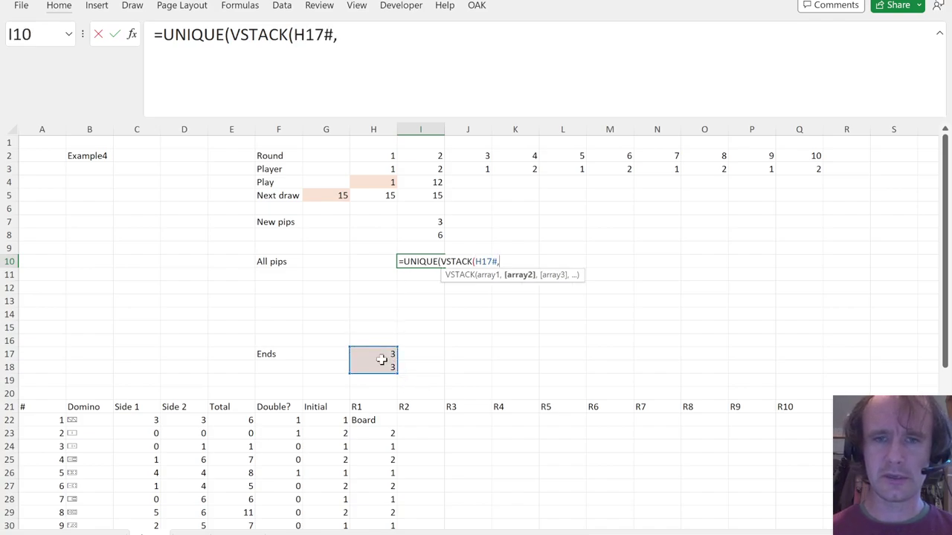
key("Up")
key("Up")
key("Up")
type("#))")
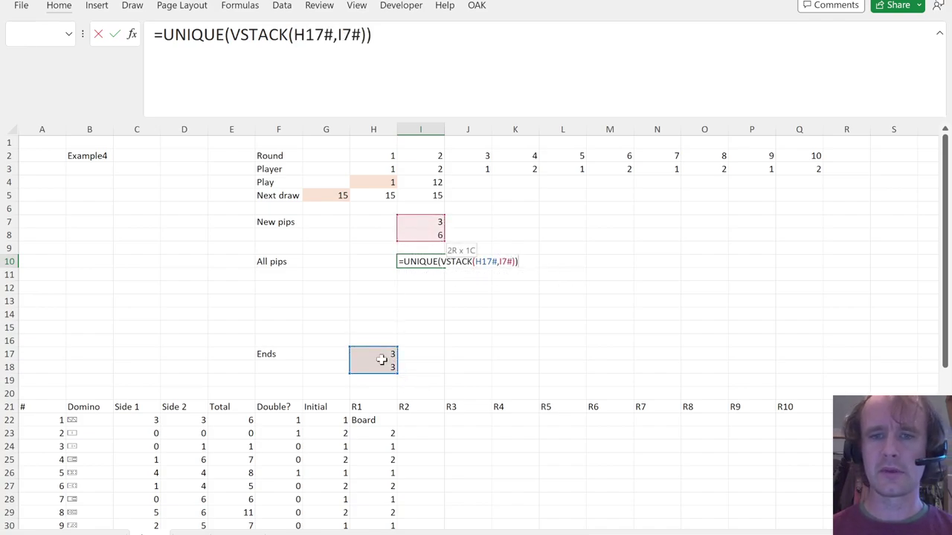
key("ctrl+Return")
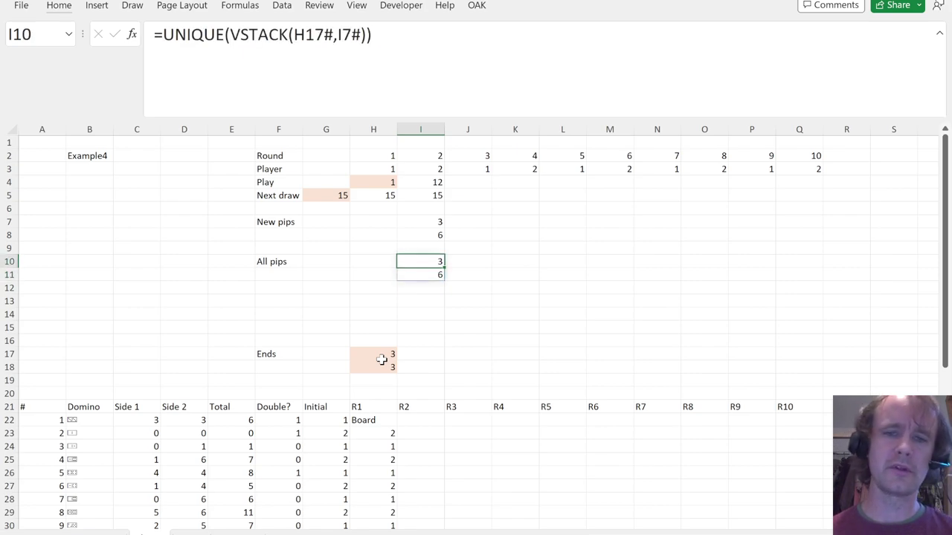
key("shift+Down")
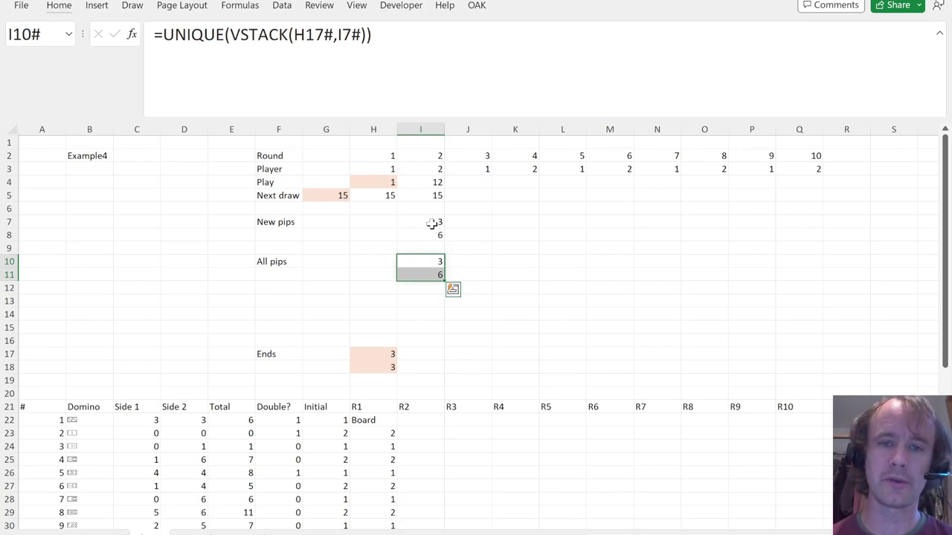
left_click_drag(432, 223, 431, 233)
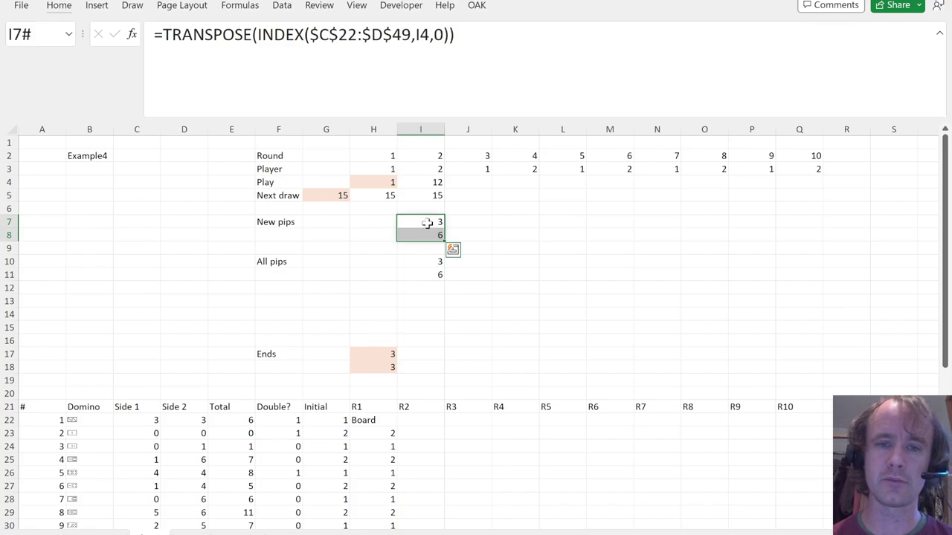
Shade the All pips range I10:I12 with a light yellow fill.
left_click_drag(426, 266, 417, 287)
left_click(59, 5)
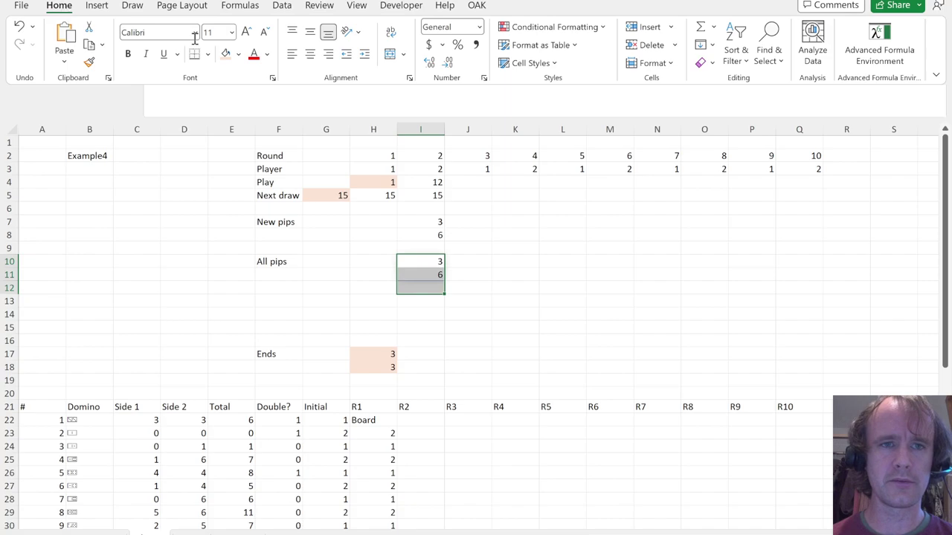
left_click(237, 54)
left_click(308, 111)
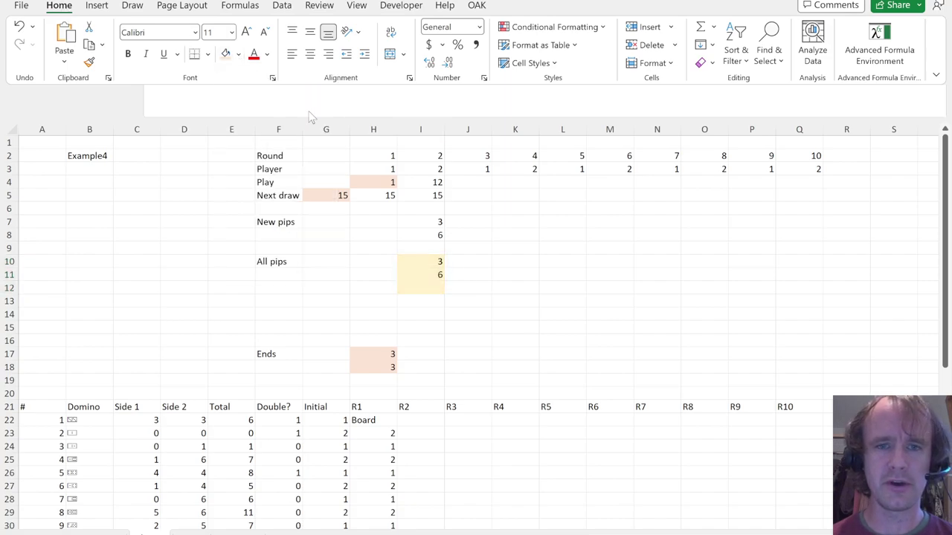
Insert two blank sheet rows at row 14, above the Ends section.
left_click(416, 313)
key("alt")
key("i")
key("r")
key("alt")
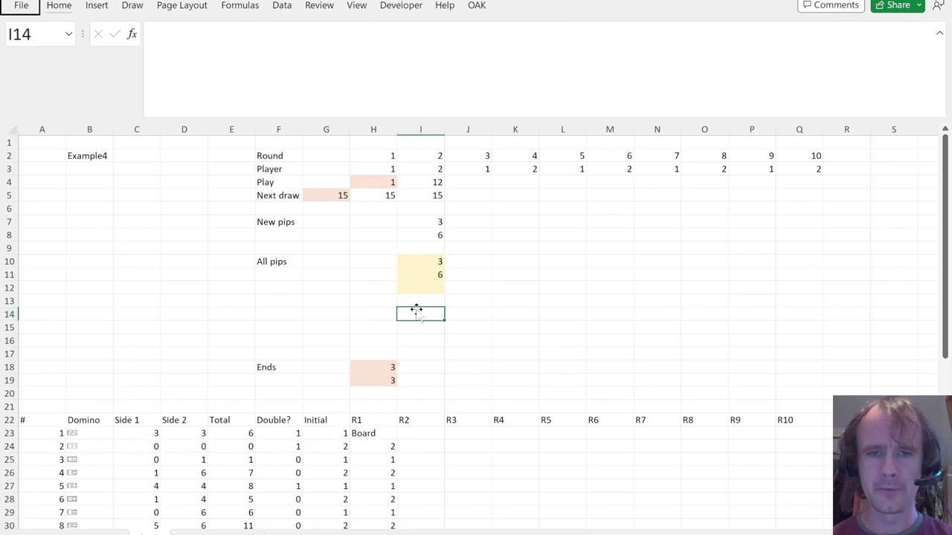
key("i")
key("r")
Label cell F14 as "Count pips".
key("Left")
key("Left")
key("Left")
type("Count pips")
key("Return")
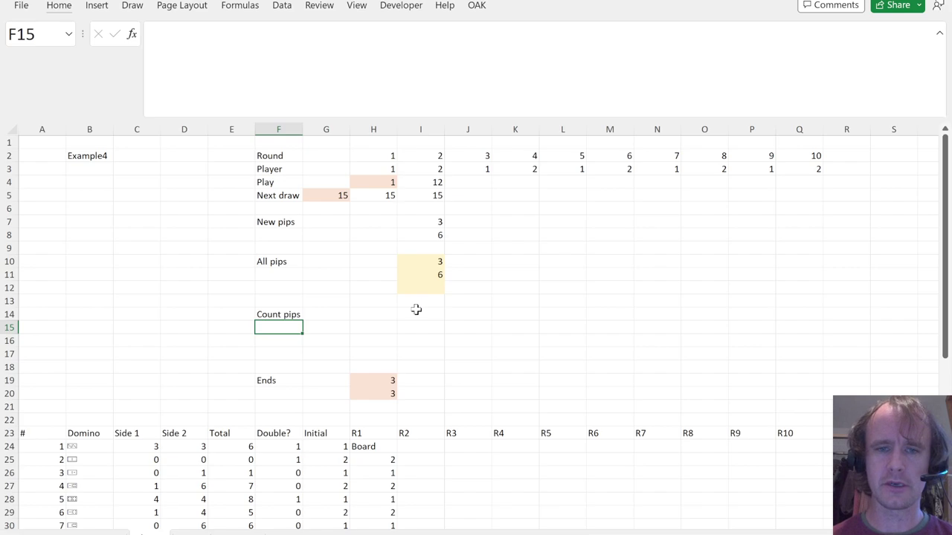
Copy only the cell formatting of the All pips range I10:I12 to I14:I16.
left_click(419, 261)
left_click(421, 276)
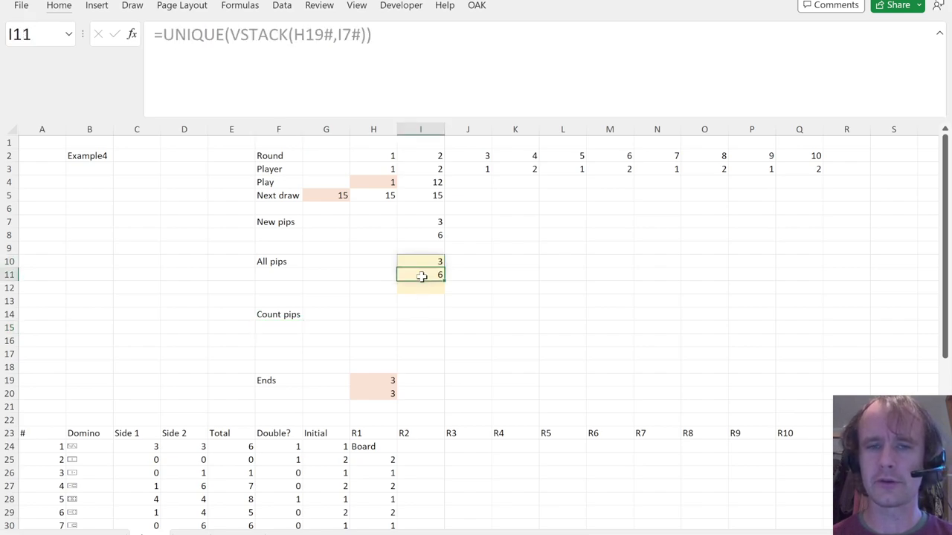
left_click(422, 263)
key("shift+Down")
key("shift+Down")
key("ctrl+c")
key("Down")
key("Down")
key("Down")
key("Down")
key("ctrl+alt+v")
key("Return")
Begin the Count pips formula in I14 with =COUNTIFS(H19#,I10#) to count each pip among the previous ends.
type("=countifs")
key("Tab")
key("Left")
key("Down")
key("Down")
key("Down")
key("Down")
key("Down")
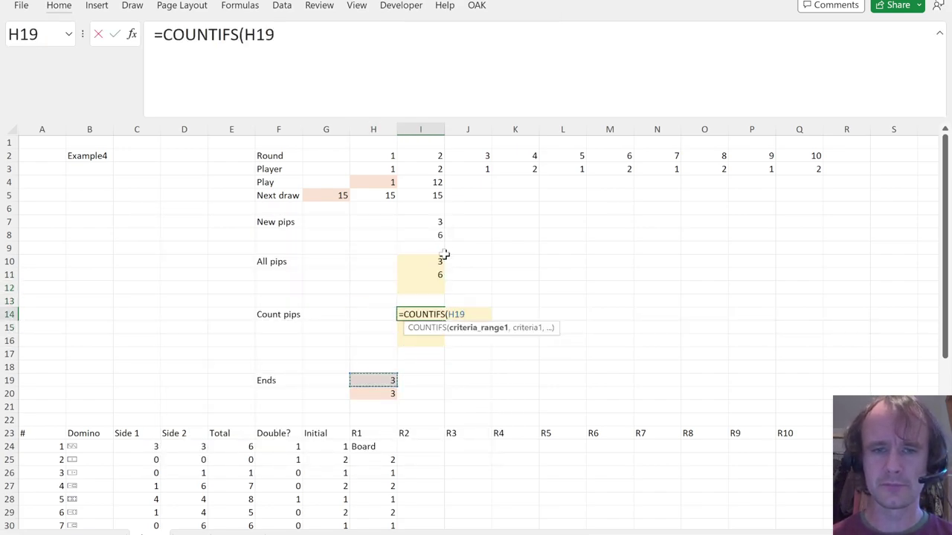
key("shift+Down")
type(",")
left_click(443, 257)
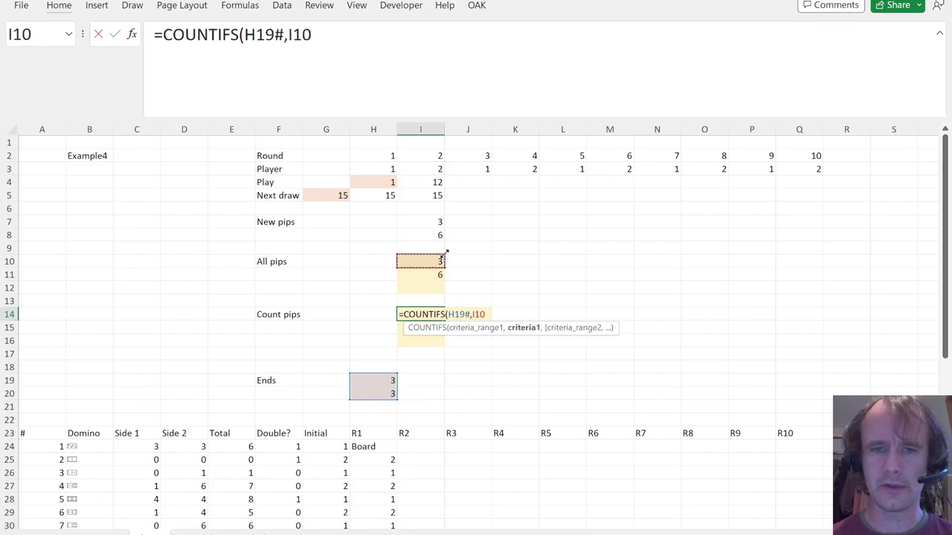
key("shift+Down")
Complete the I14 formula by adding +COUNTIFS(I7#,I10#) so the new domino's pips are counted too.
type(")+countifs")
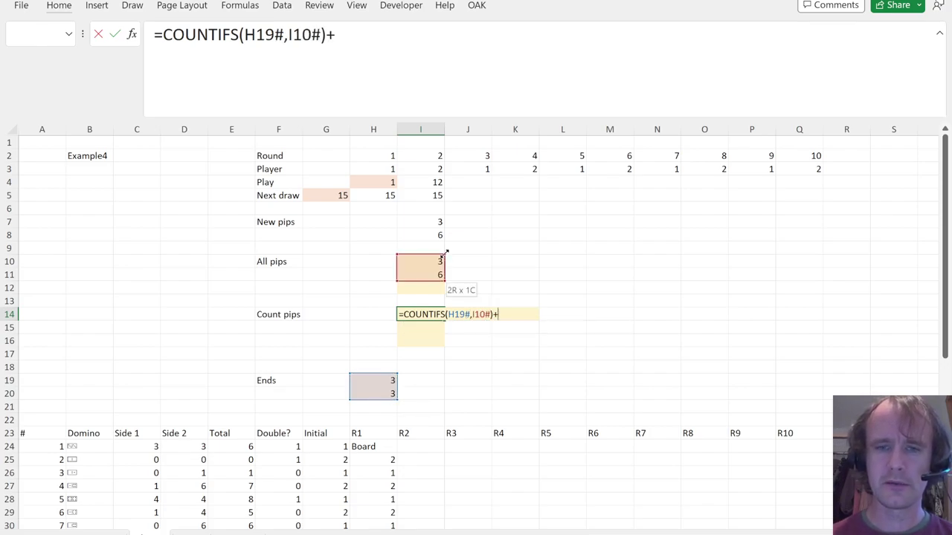
key("Tab")
left_click(445, 253)
key("Up")
key("Up")
key("Up")
key("shift+Down")
type(",")
left_click(443, 255)
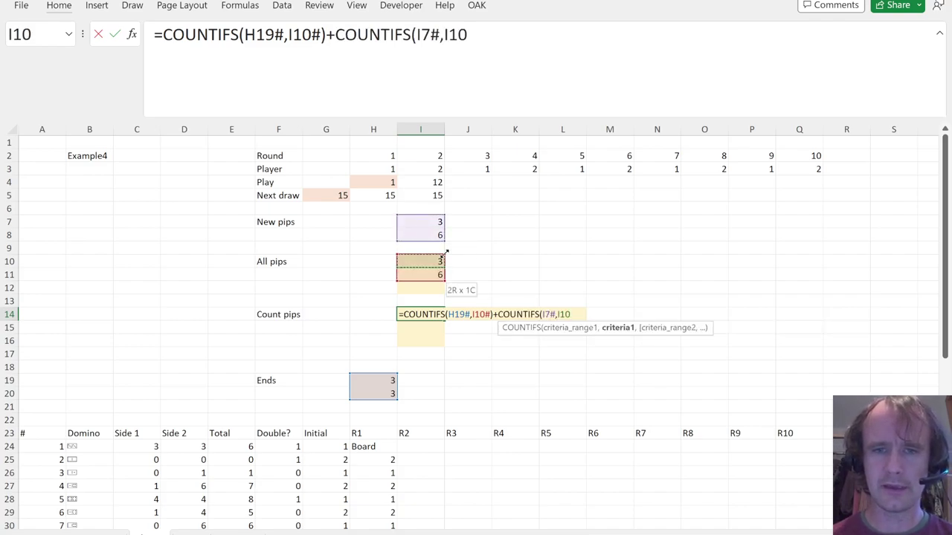
key("shift+Down")
type(")")
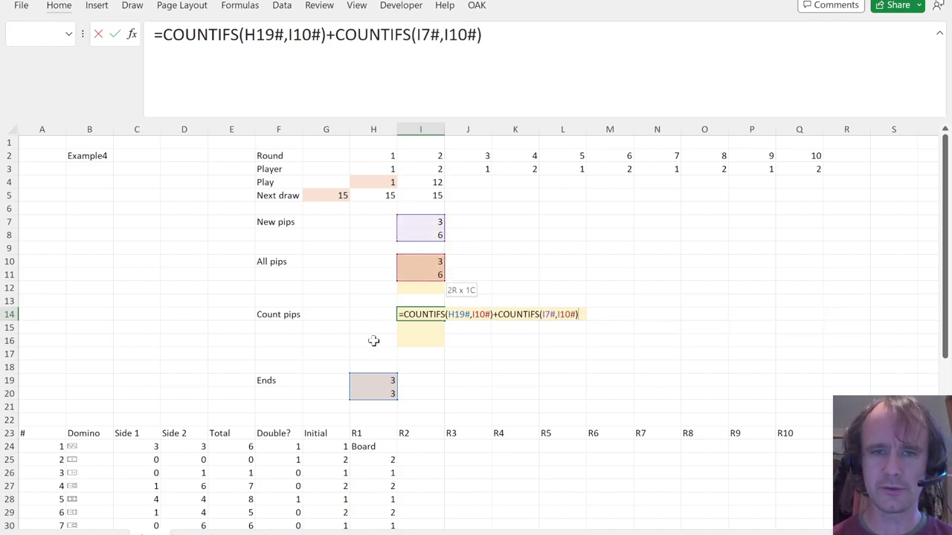
left_click_drag(448, 314, 469, 319)
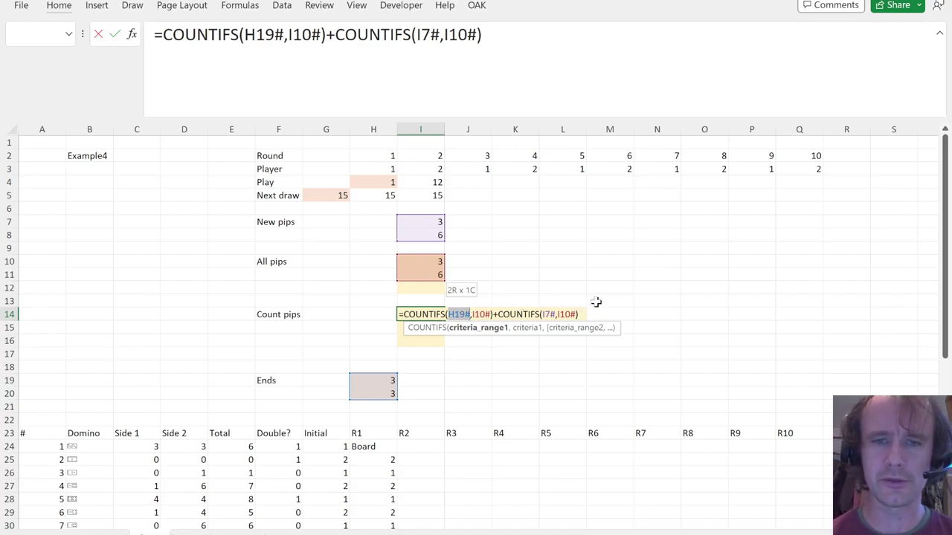
key("Return")
key("Up")
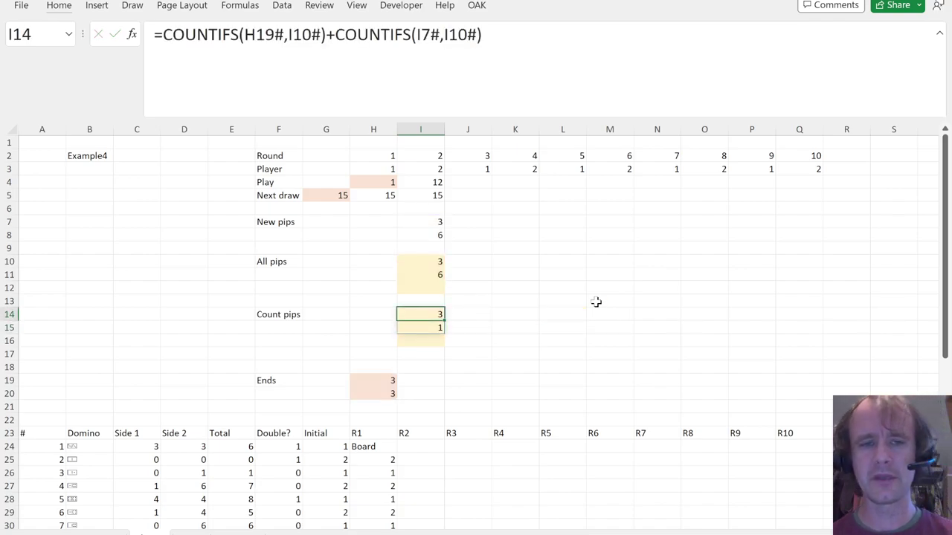
Examine the Count pips results in I14:I16.
key("Down")
key("Down")
key("Down")
key("Down")
key("Down")
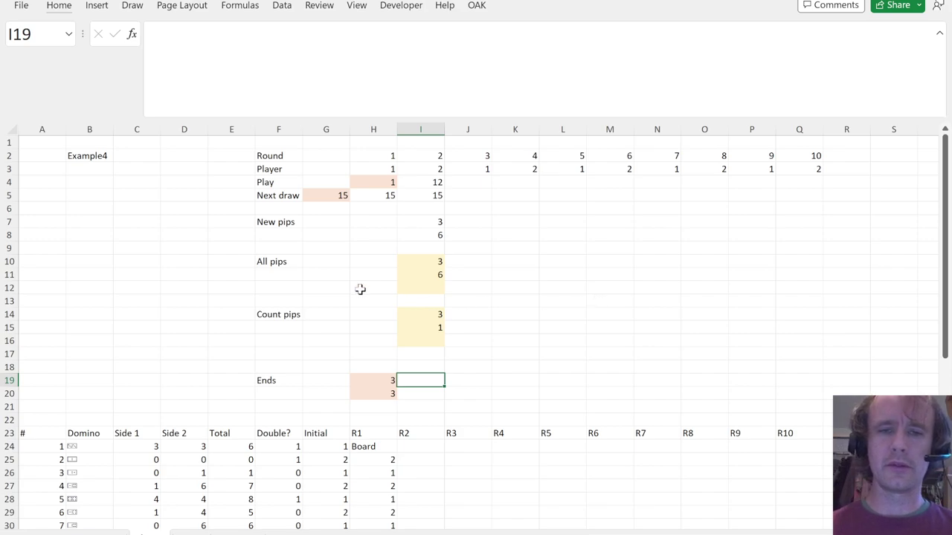
left_click_drag(419, 314, 415, 336)
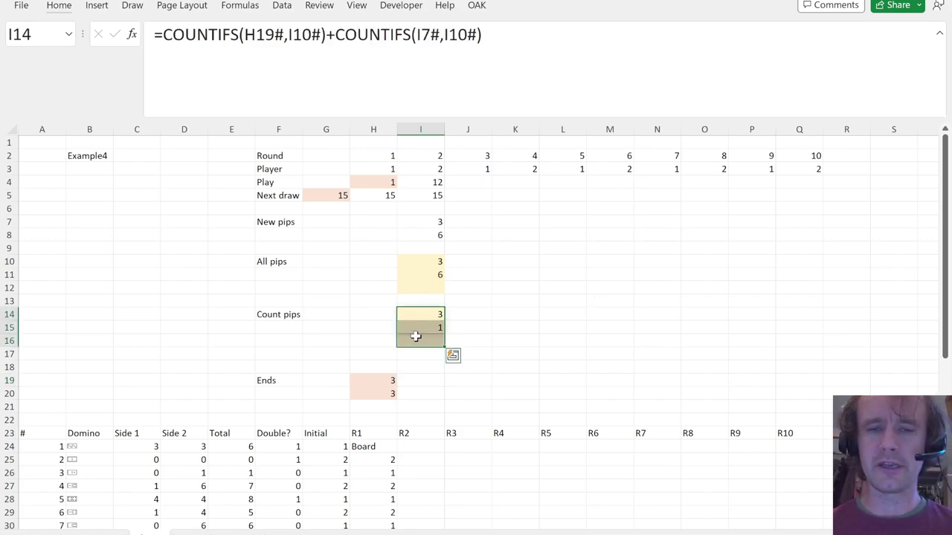
left_click(65, 237)
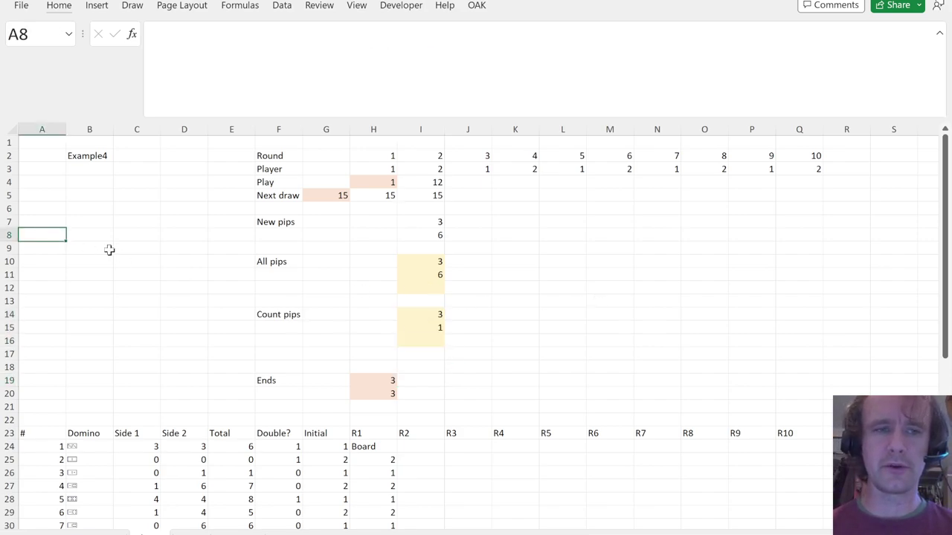
List the first possible pip-count patterns: 4 in A8, and 3 and 1 in A9:B9.
type("4")
key("Return")
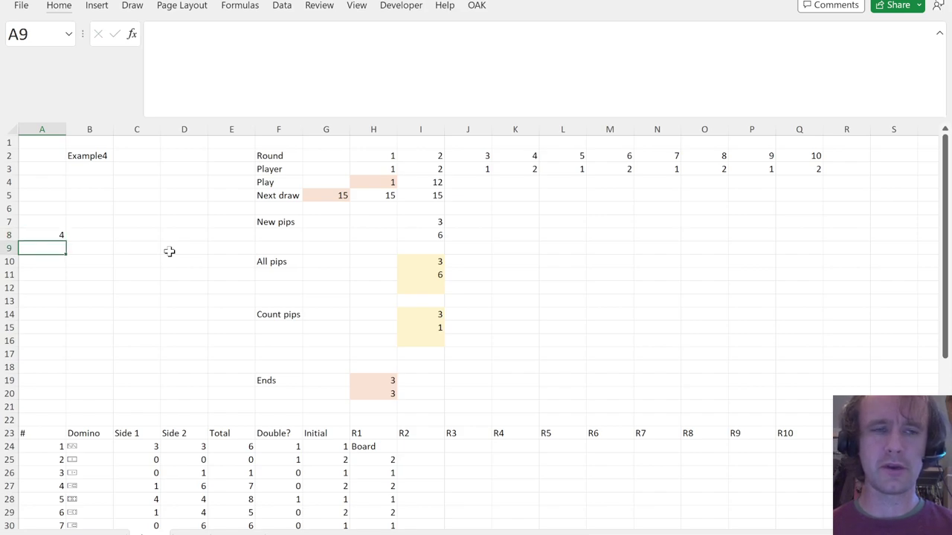
type("3")
key("Tab")
type("1")
key("Tab")
key("Down")
key("Left")
key("Left")
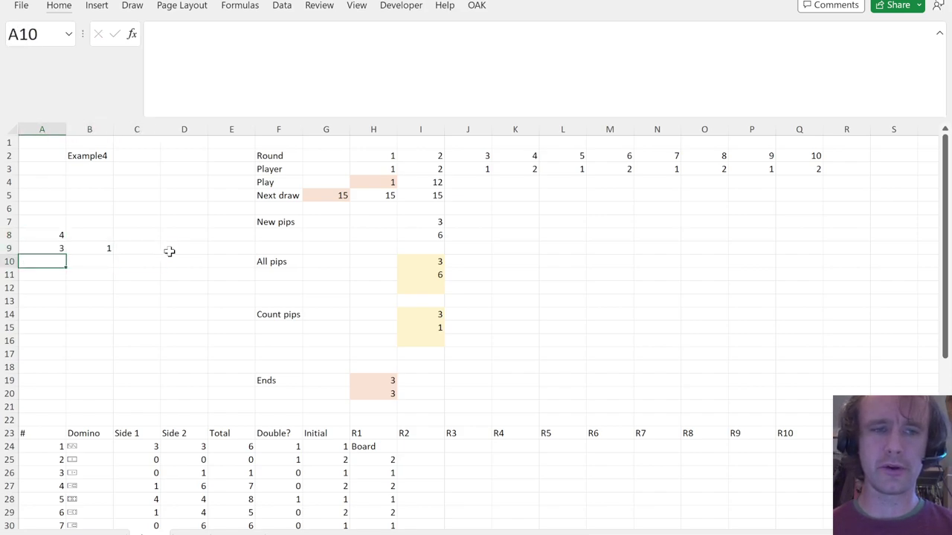
Add the remaining pip-count patterns: 2, 1, 1 in A10:C10 and 2, 2 in A11:B11.
type("2")
key("Tab")
type("1")
key("Tab")
type("1")
key("Return")
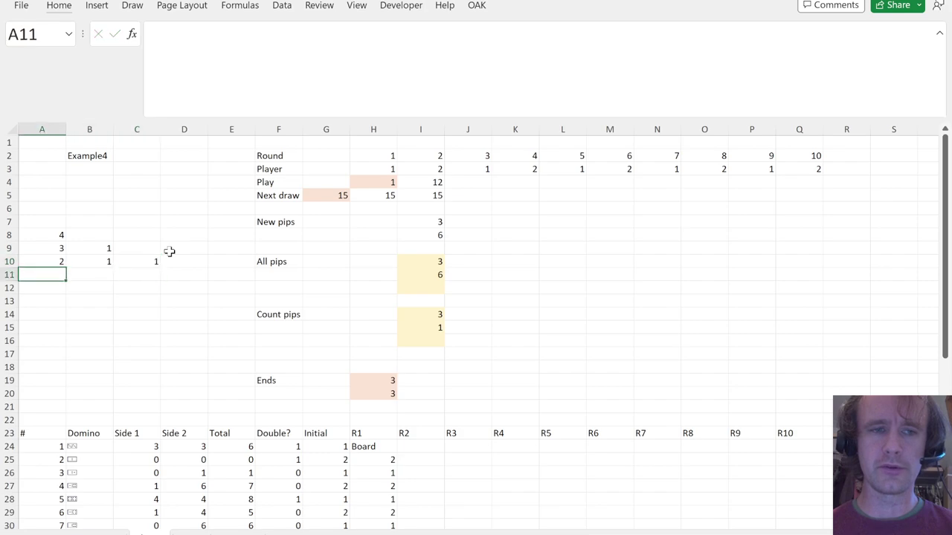
type("2")
key("Tab")
type("2")
key("Tab")
key("Down")
key("Left")
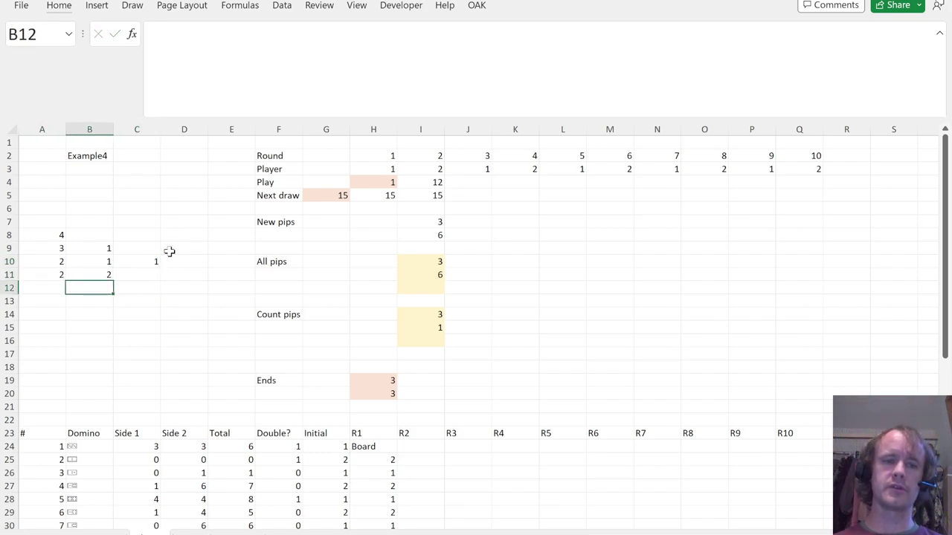
key("Left")
key("Up")
key("Up")
key("Up")
key("Up")
Begin the round 2 Ends formula in I19 with =IF(I4="",H19# to keep the previous ends when nothing is played.
left_click(411, 383)
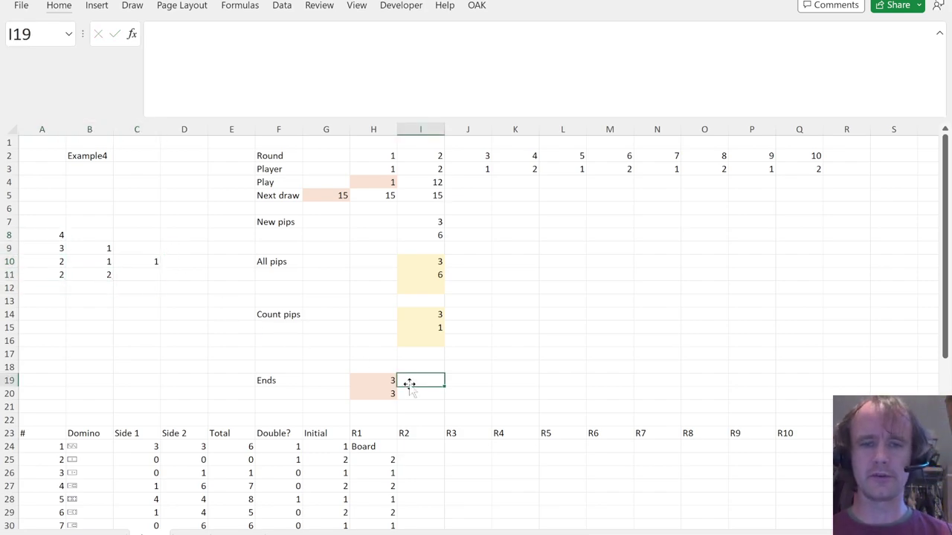
type("=IF(")
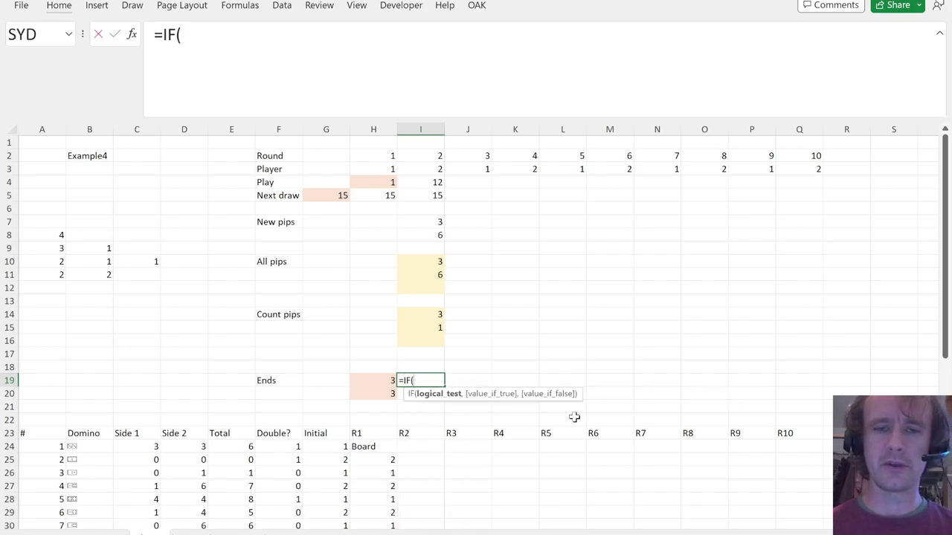
left_click(421, 186)
type("=\"\",")
key("Left")
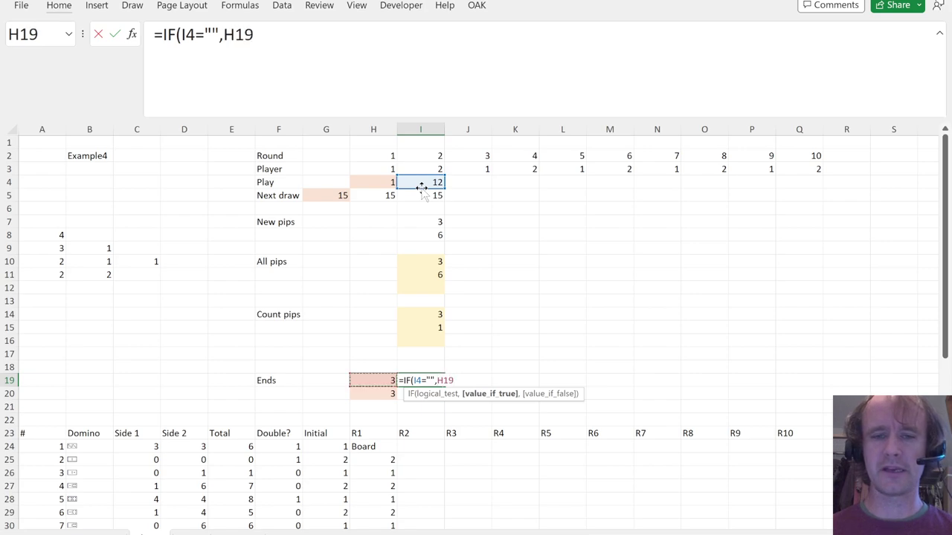
key("shift+Down")
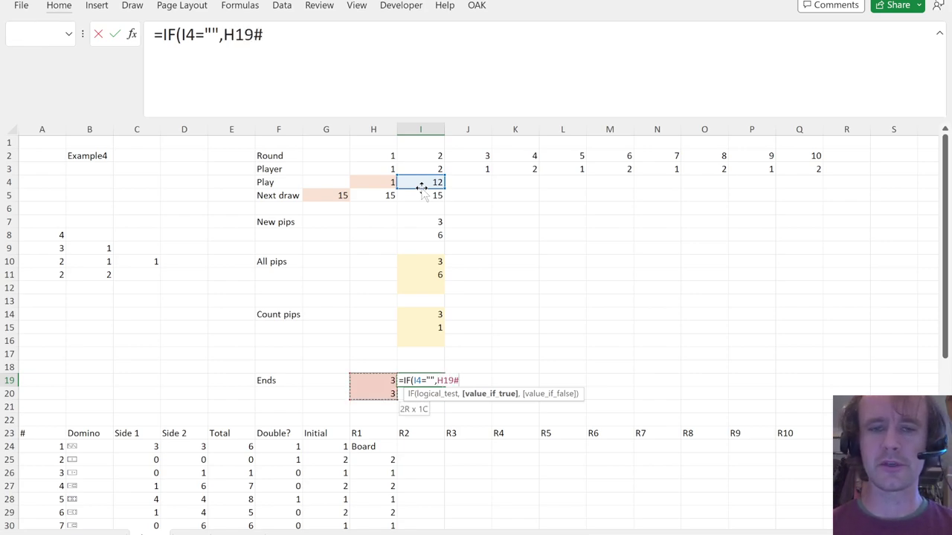
Add SWITCH(CONCAT(SORT(I14#)), to the I19 formula so it branches on the sorted pip-count pattern.
type(",sw")
key("Tab")
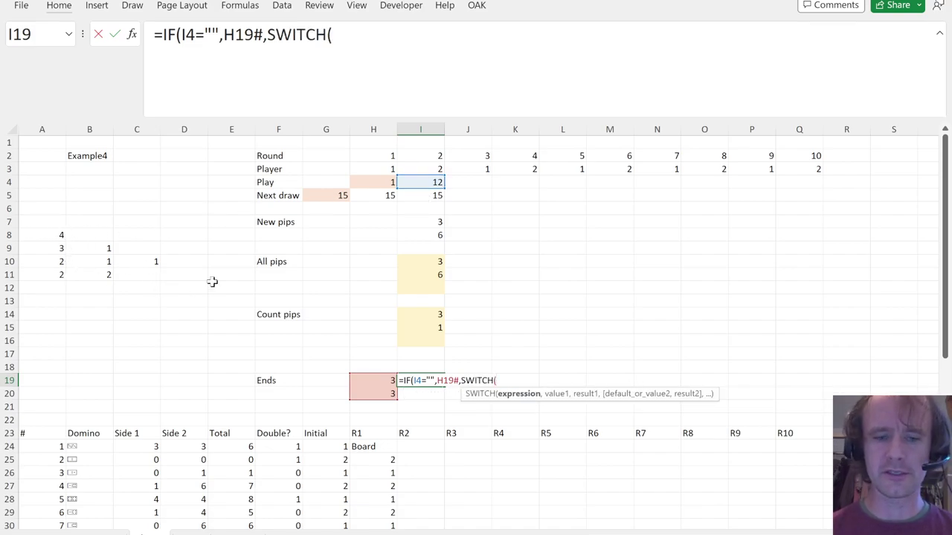
type("con")
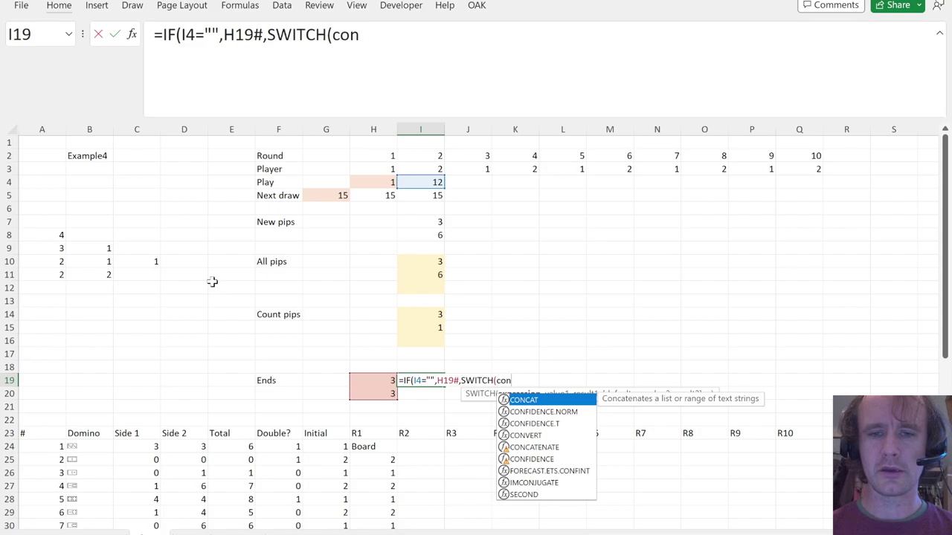
key("Tab")
type("sor")
key("Tab")
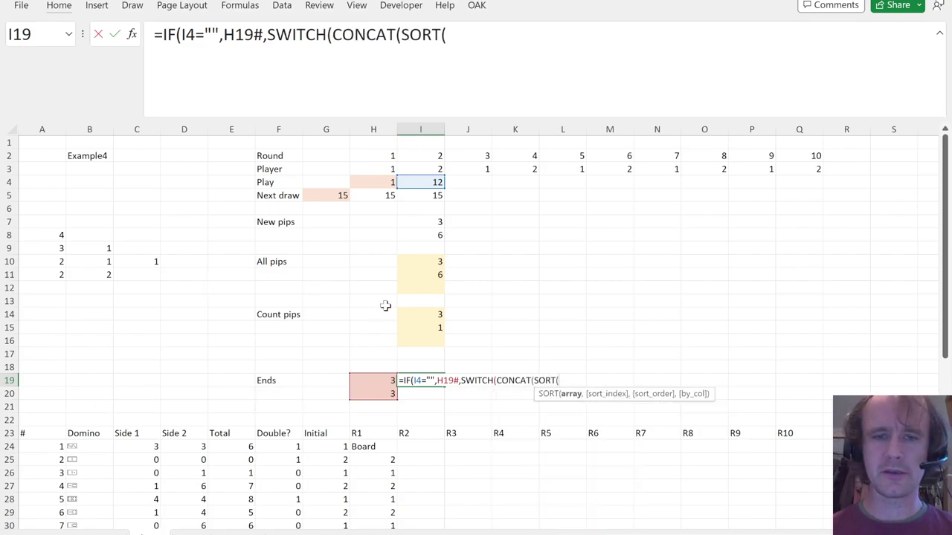
left_click(415, 314)
type("#")
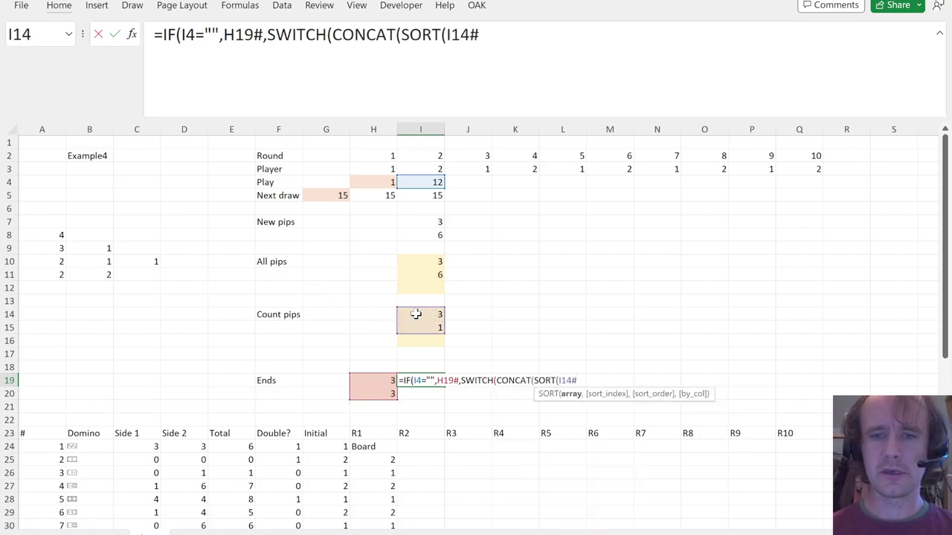
type(")")
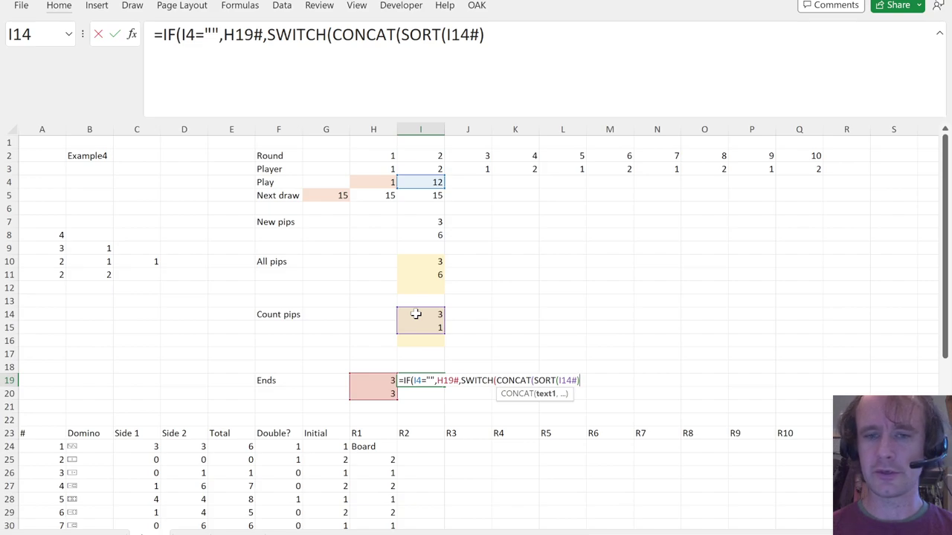
type(")")
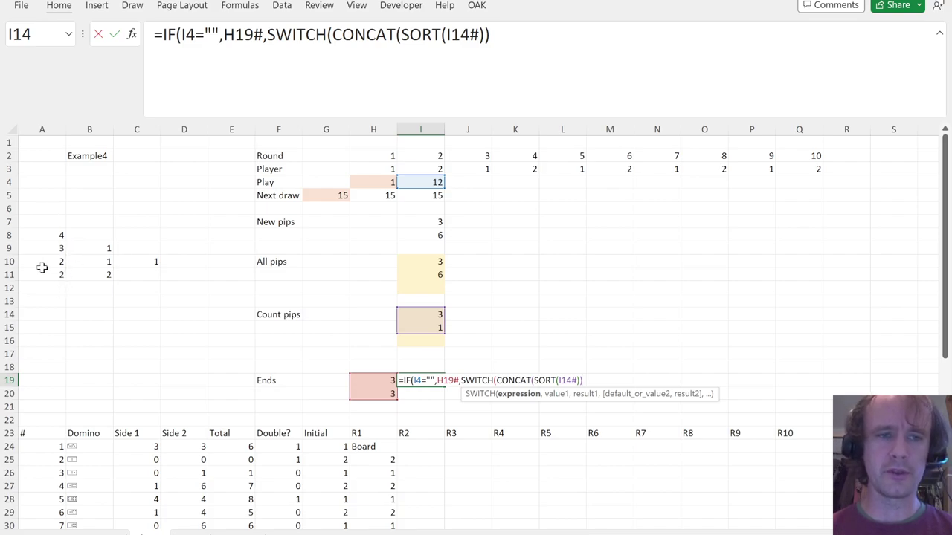
type(",")
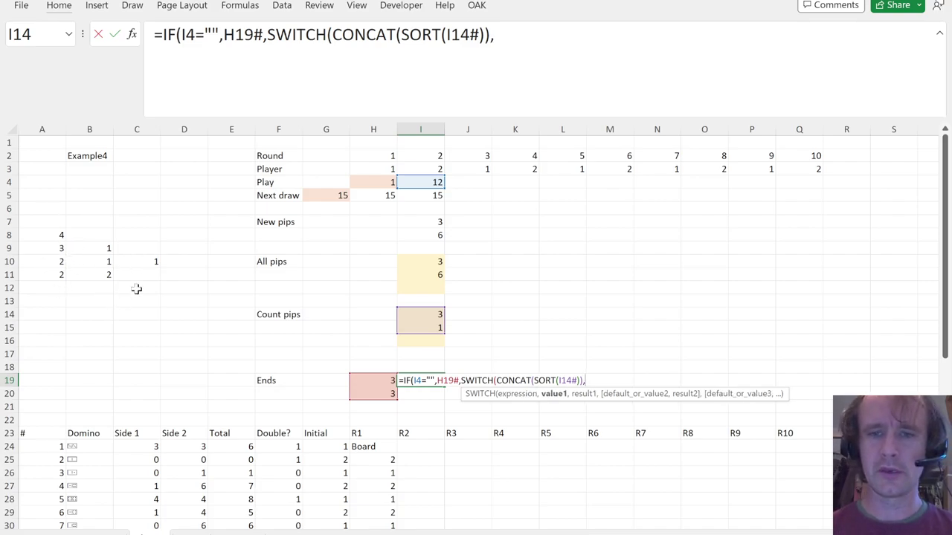
Add the first two SWITCH cases in I19: "4" returning H19# and "13" returning I10#.
type("\"4\",")
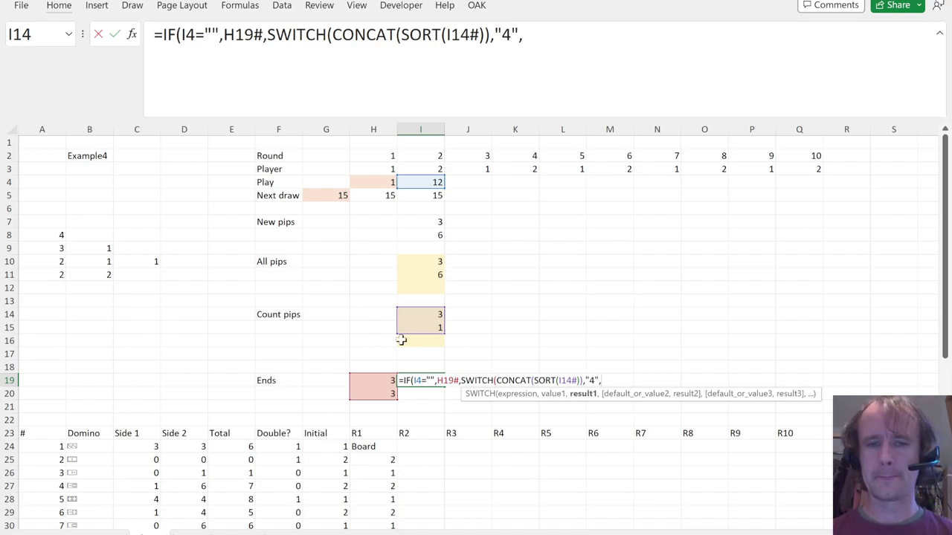
left_click(378, 383)
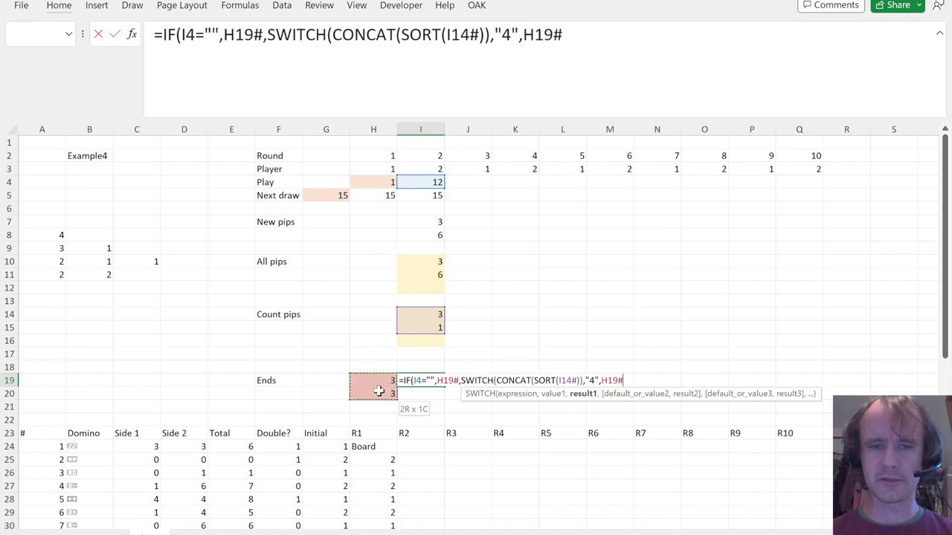
type(",\"13\",")
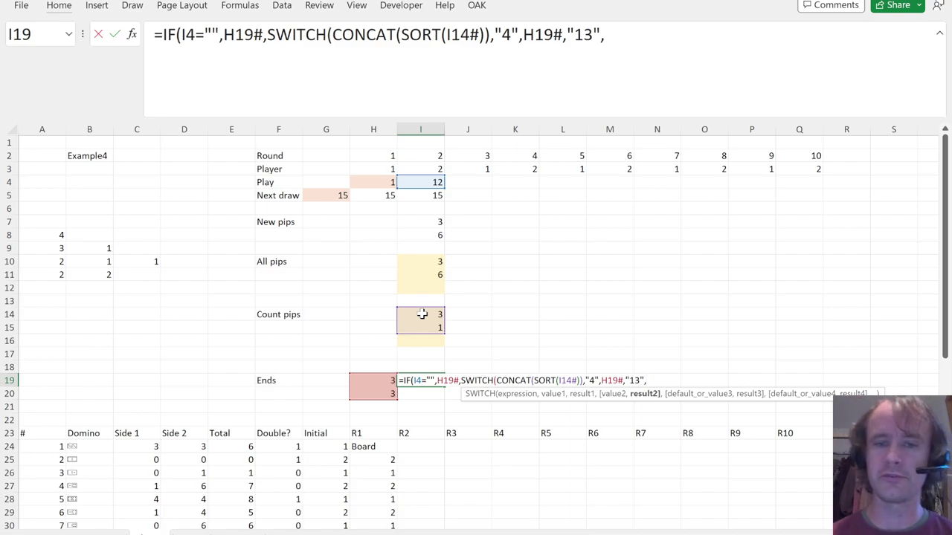
left_click(429, 261)
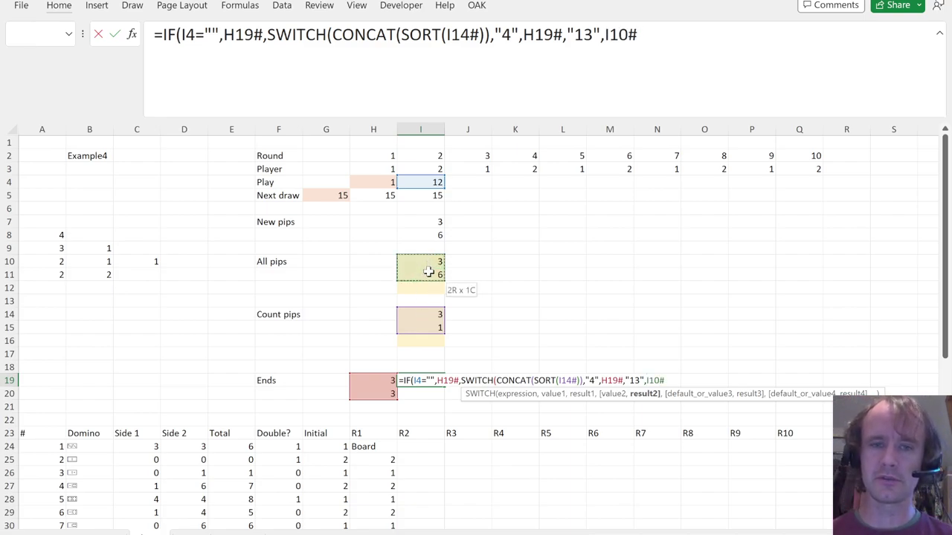
type(",")
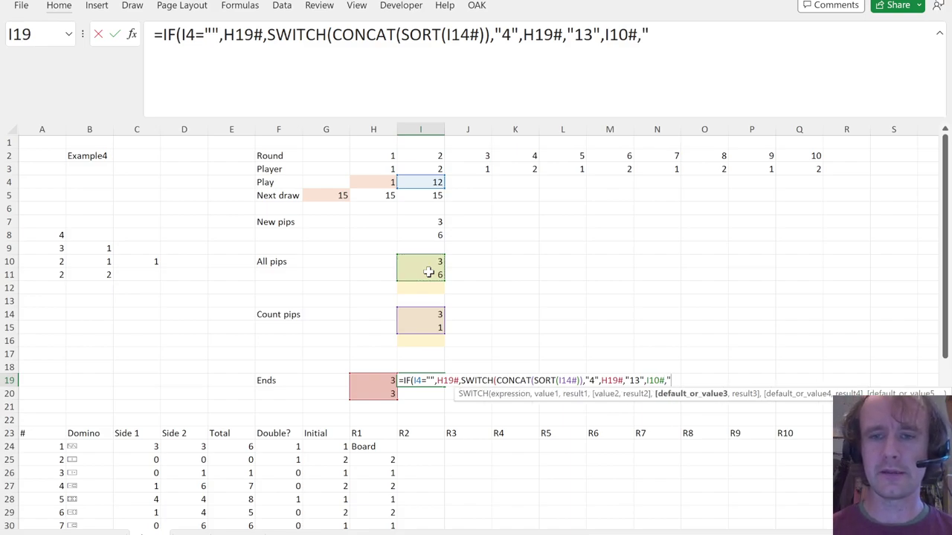
Add the "112" case to the I19 SWITCH, returning FILTER(I10#,I14#=1) for the pips counted once.
type("\"1")
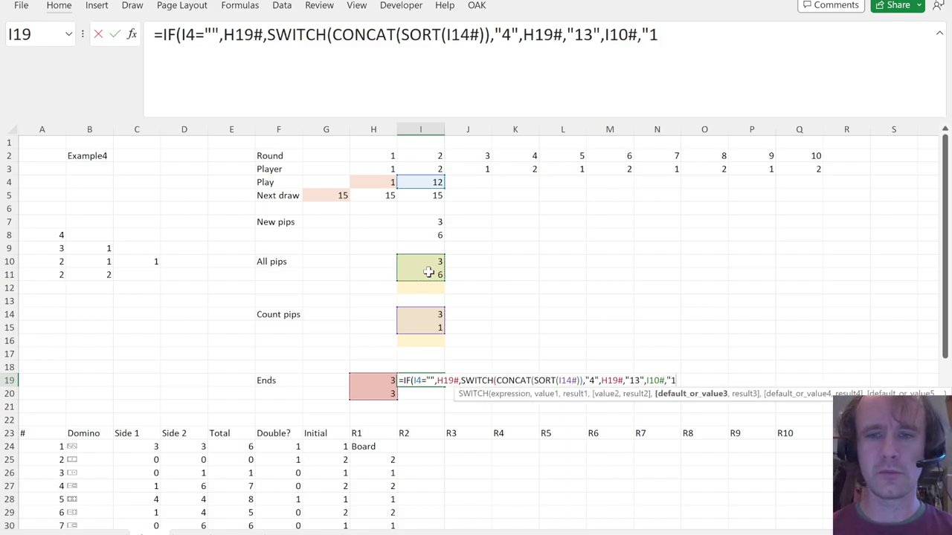
type("12\",")
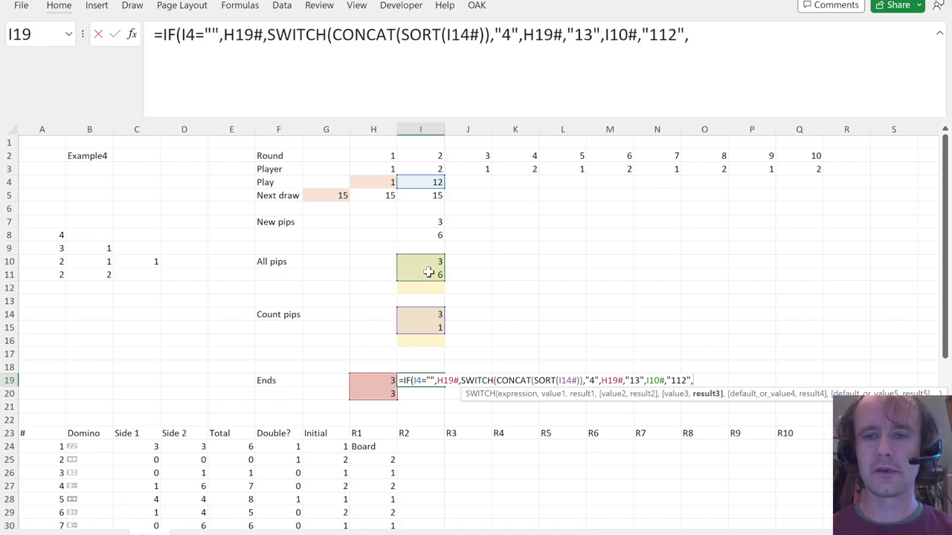
type("fil")
key("Tab")
left_click(429, 274)
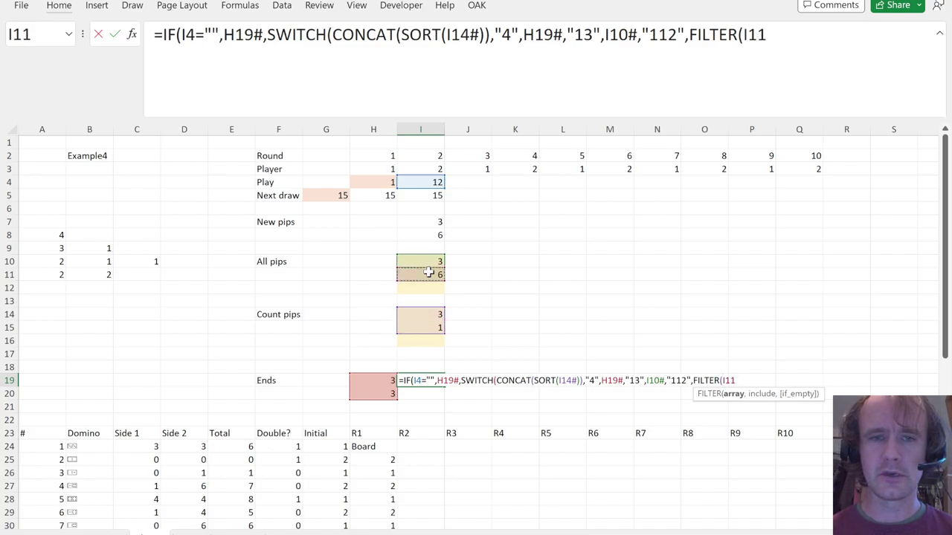
key("Up")
type("#,")
key("Up")
key("Up")
key("Up")
key("Up")
key("Up")
type("#=1)")
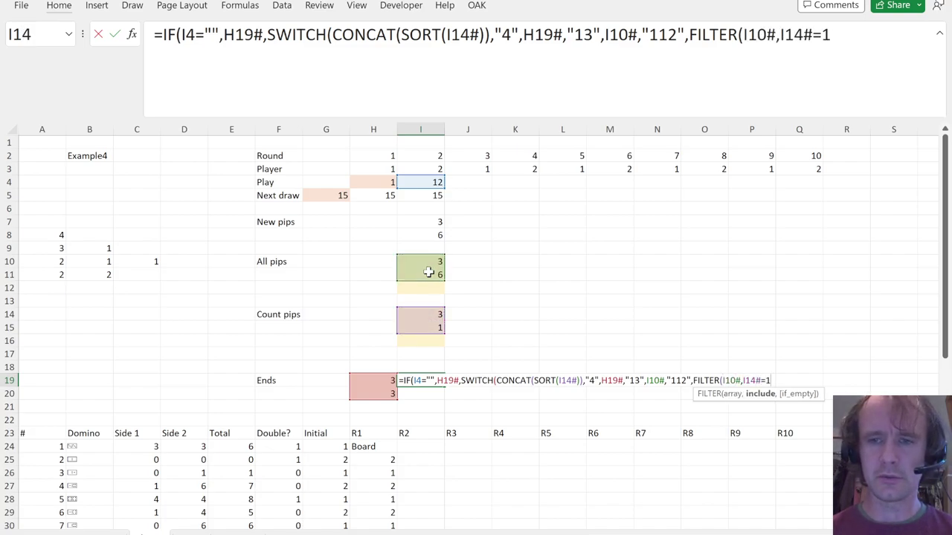
type(",")
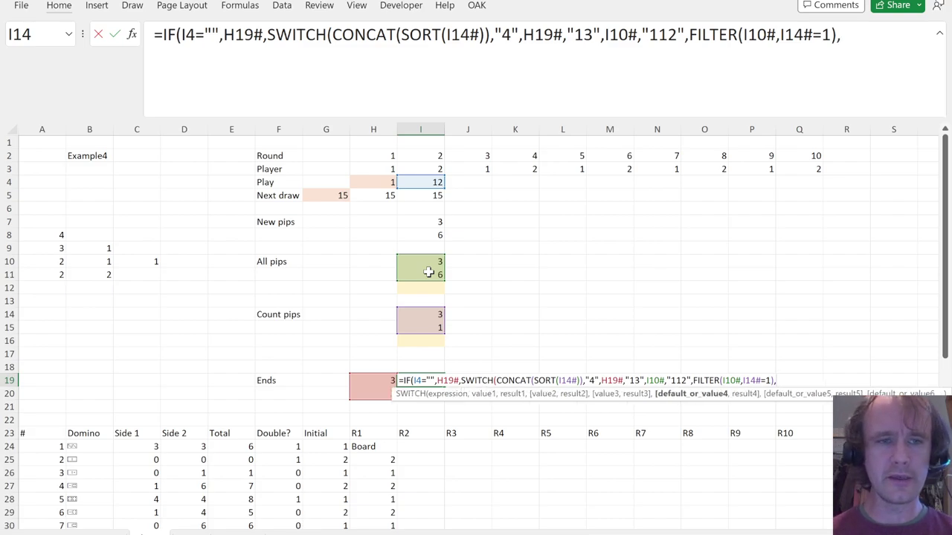
Add the "22" case to the I19 SWITCH with VSTACK(MIN(I10#)) as its result.
type("\"22\",")
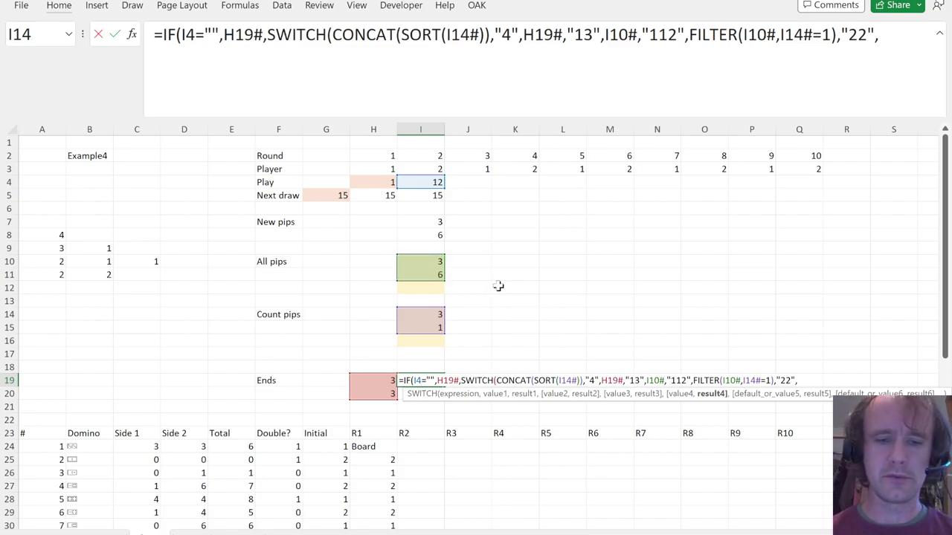
type("vst")
key("Tab")
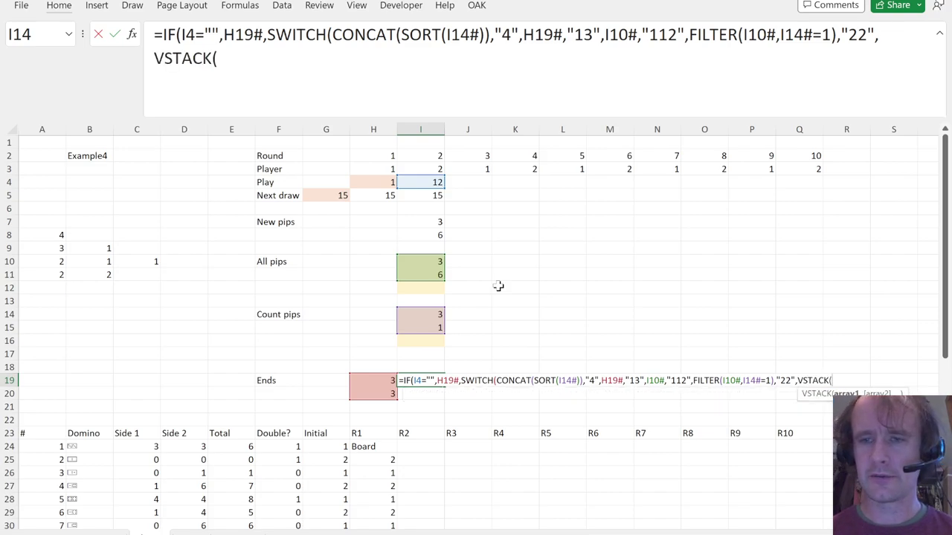
type("min")
key("Tab")
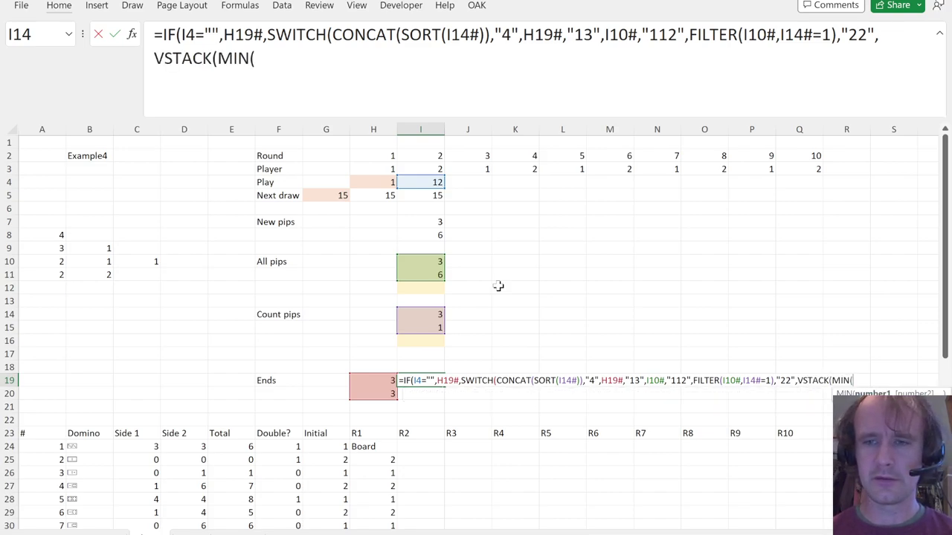
left_click(432, 263)
type("),min")
key("BackSpace")
key("BackSpace")
key("BackSpace")
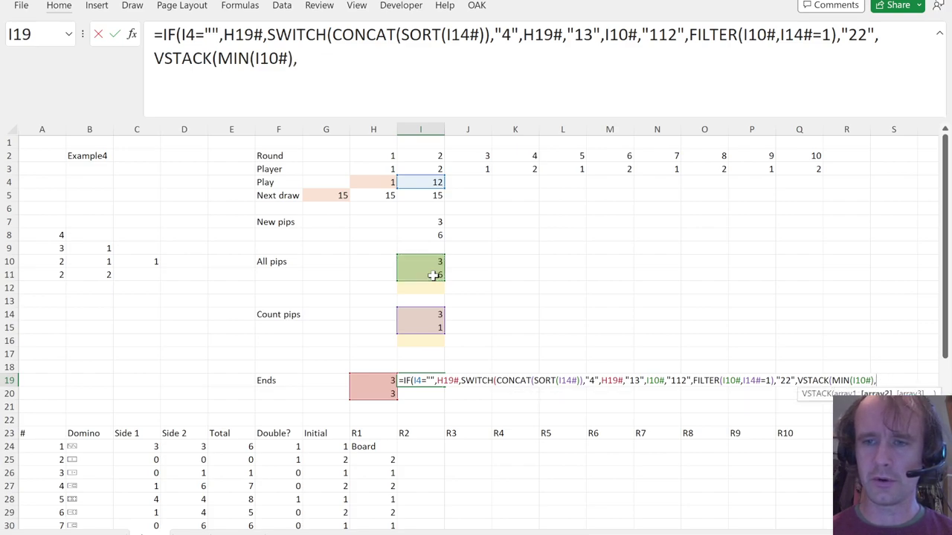
type(")")
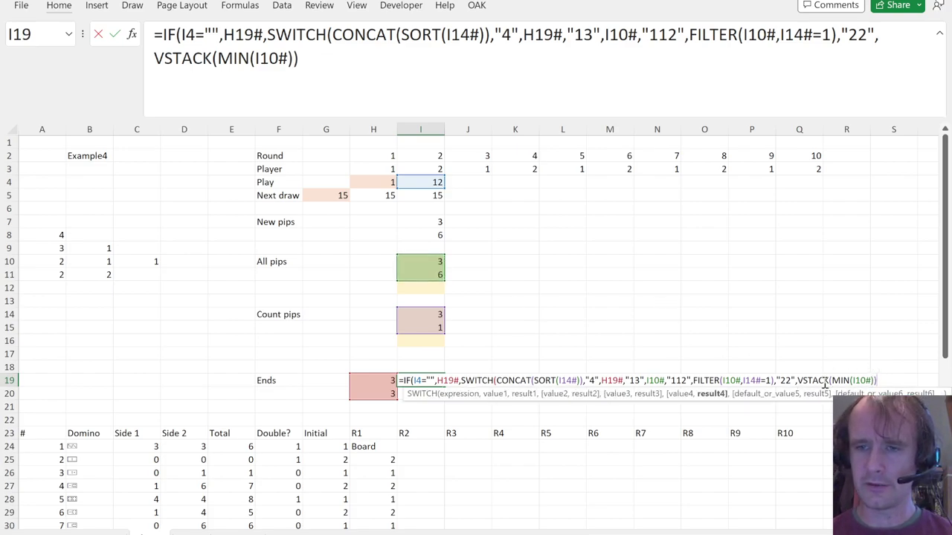
Replace VSTACK in the "22" case with CHOOSE and index {1;1}, giving CHOOSE({1;1},MIN(I10#)).
double_click(816, 380)
type("cho")
key("Tab")
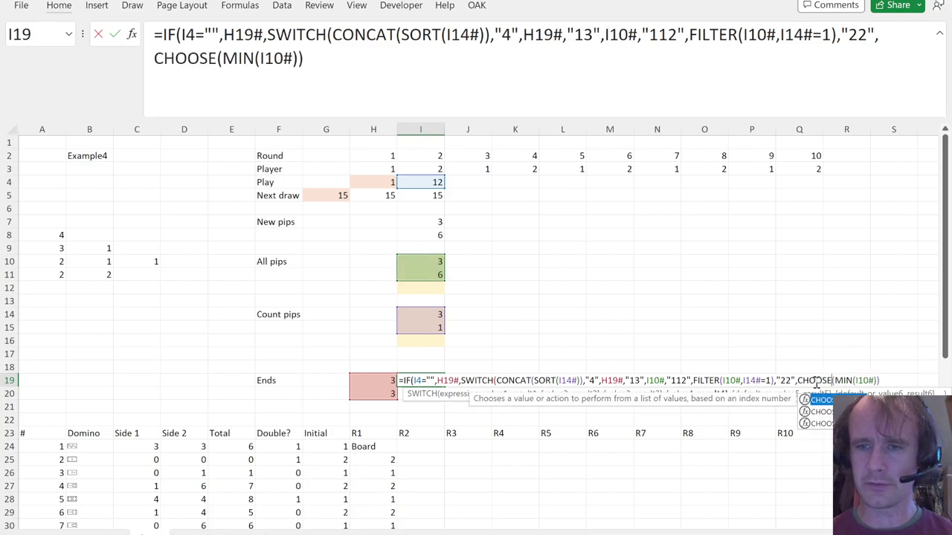
type("{1;1}")
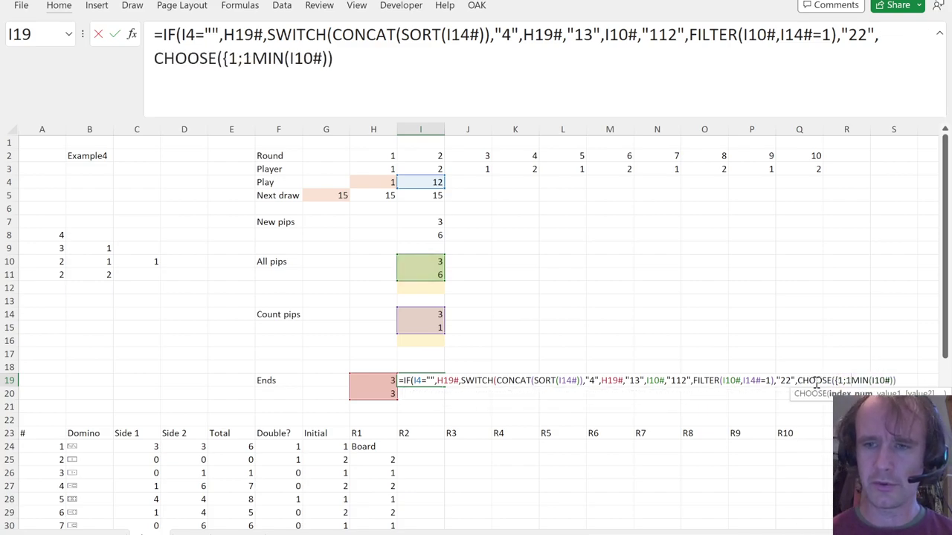
type(",")
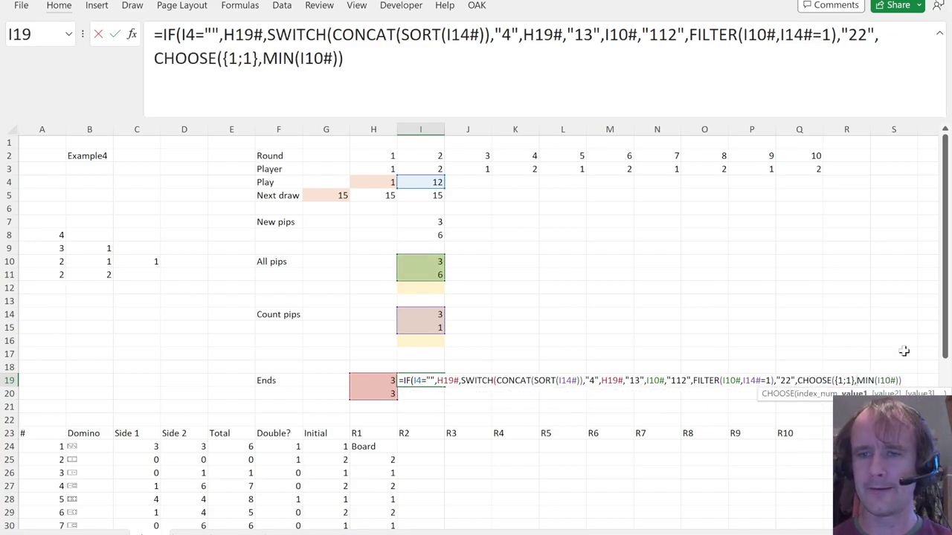
left_click(906, 380)
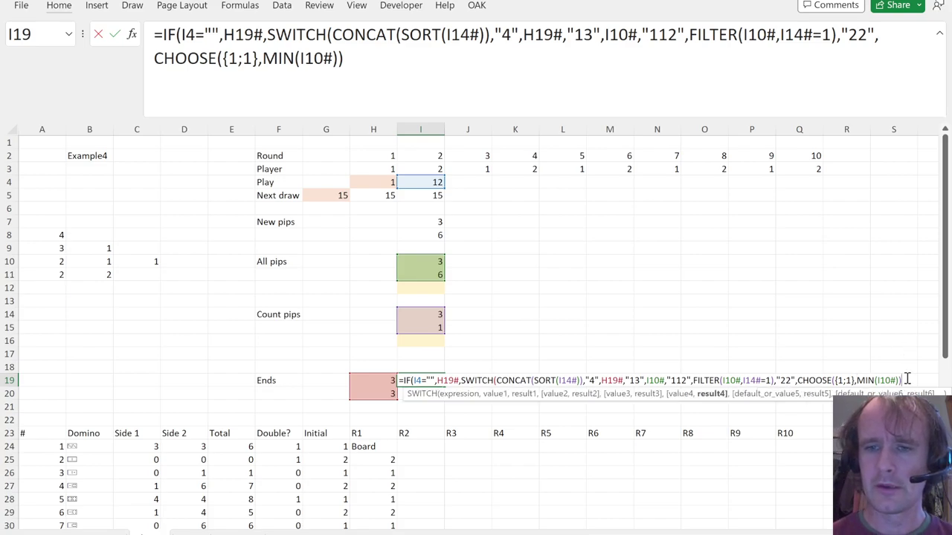
type(",")
key("BackSpace")
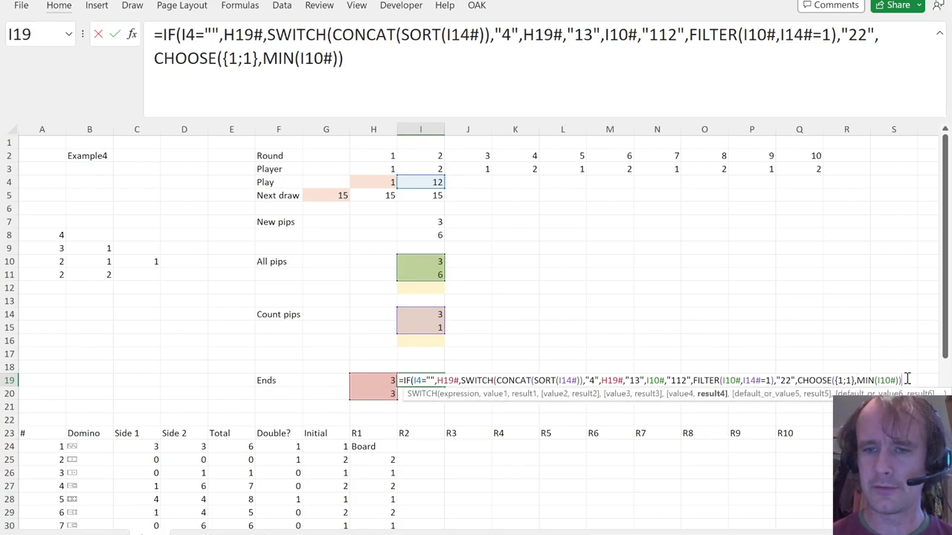
Close the remaining brackets of the I19 Ends formula after MIN(I10#) and commit the formula.
type(")")
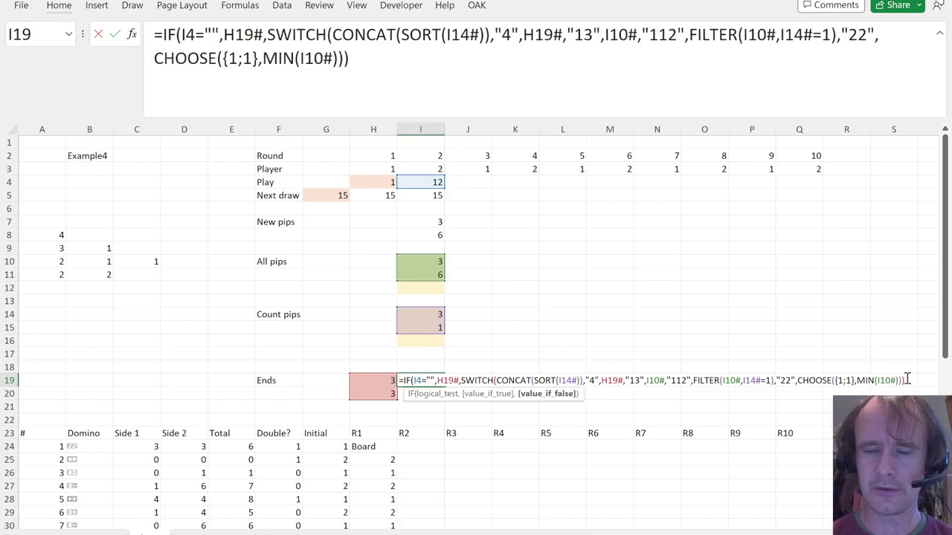
type(")")
key("Return")
Fill the R1 status formulas in H24:H51 across the R2 to R10 columns.
key("Up")
key("Down")
key("Down")
key("Down")
key("Down")
key("Down")
key("Left")
key("ctrl+shift+Down")
key("shift+Right")
key("shift+Right")
key("shift+Right")
key("shift+Right")
key("shift+Right")
key("shift+Right")
key("shift+Right")
key("shift+Right")
key("shift+Right")
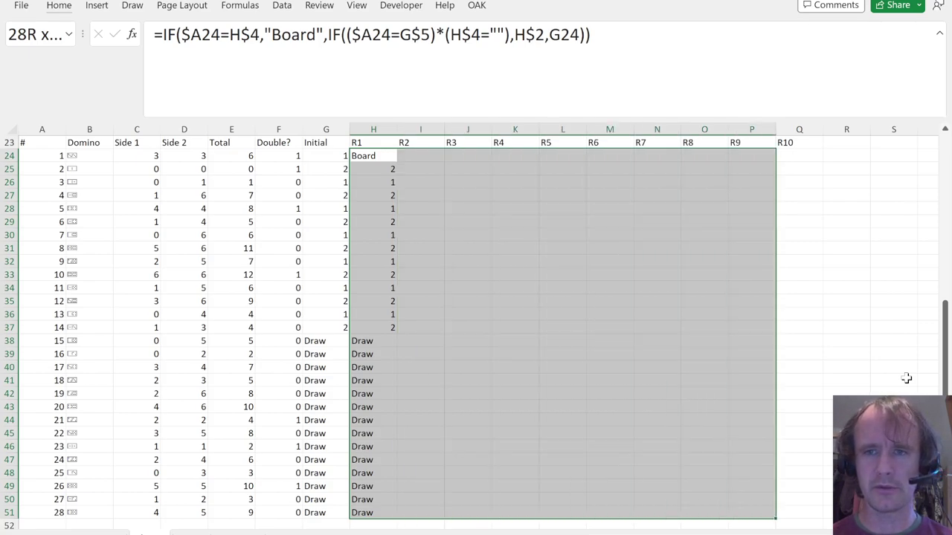
key("ctrl+r")
Fill the round 2 formulas in I4:I20 across to column Q, covering rounds 3 to 10.
key("ctrl+Up")
key("ctrl+Up")
key("ctrl+Up")
key("ctrl+Up")
key("ctrl+Up")
key("ctrl+Up")
key("ctrl+Up")
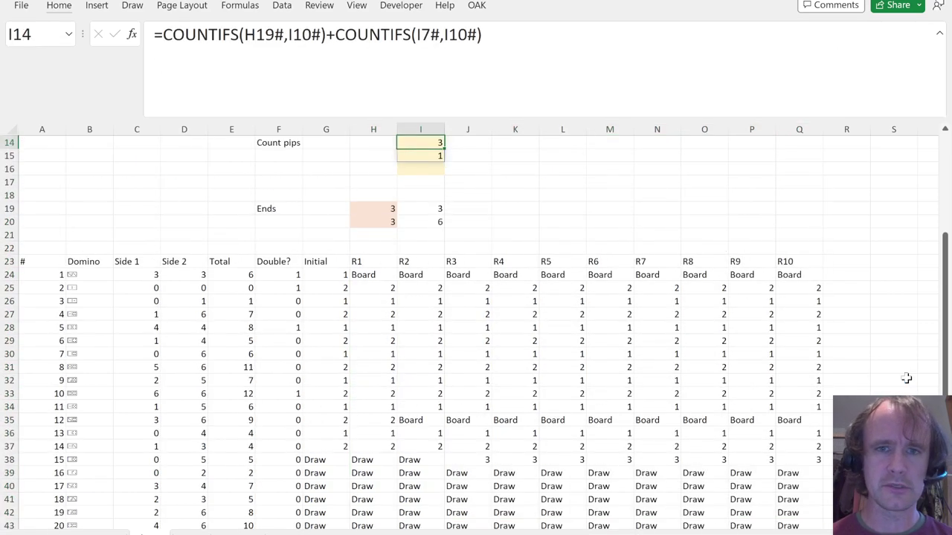
key("ctrl+Up")
key("ctrl+Up")
key("ctrl+Up")
key("Down")
key("Down")
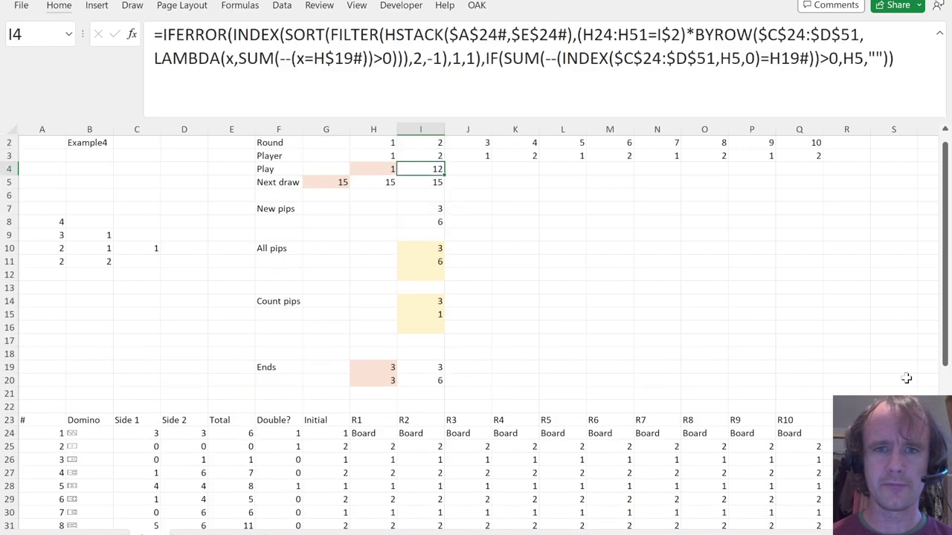
key("shift+Down")
key("shift+Down")
key("shift+Down")
key("shift+Down")
key("shift+Down")
key("shift+Down")
key("shift+Down")
key("shift+Down")
key("shift+Down")
key("shift+Down")
key("shift+Down")
key("shift+Down")
key("shift+Down")
key("shift+Down")
key("shift+Down")
key("shift+Down")
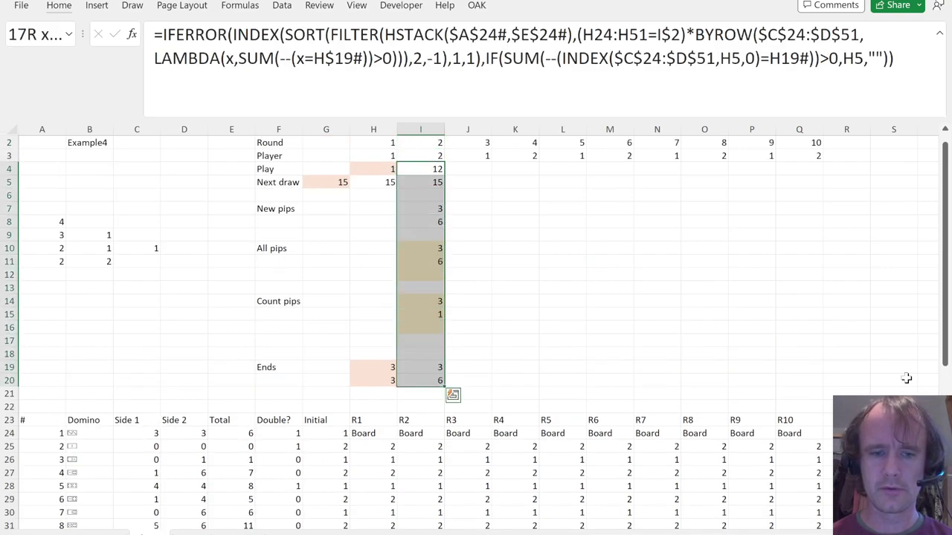
key("shift+Right")
key("shift+Right")
key("shift+Right")
key("shift+Right")
key("shift+Right")
key("shift+Right")
key("shift+Right")
key("shift+Right")
key("ctrl+r")
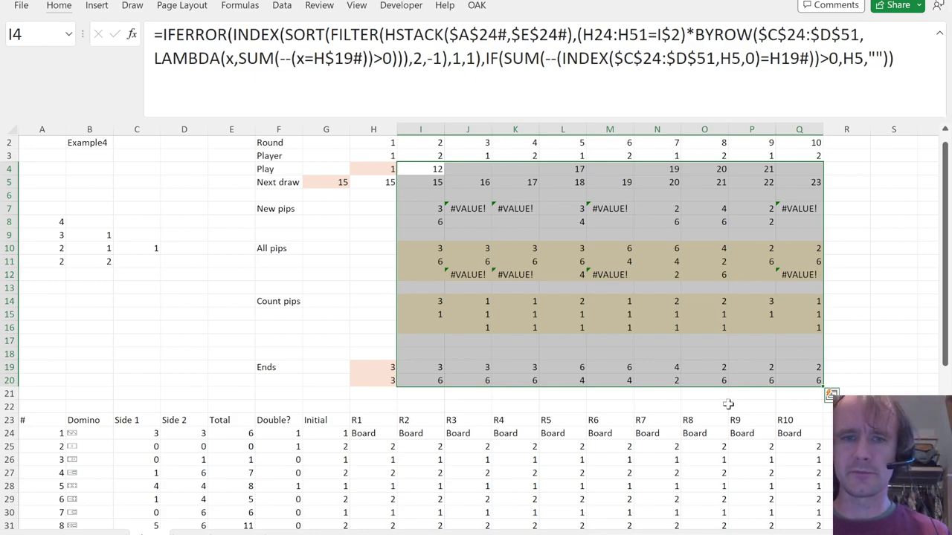
Check the round 3 formulas in J4 and J19, and clear the scratch count patterns in A8:C11.
left_click(467, 168)
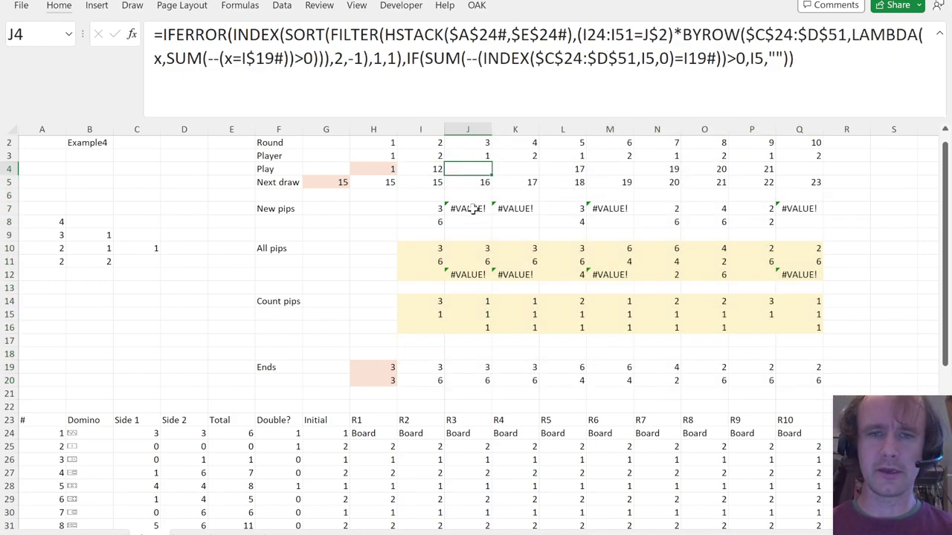
left_click(472, 367)
key("F2")
key("Escape")
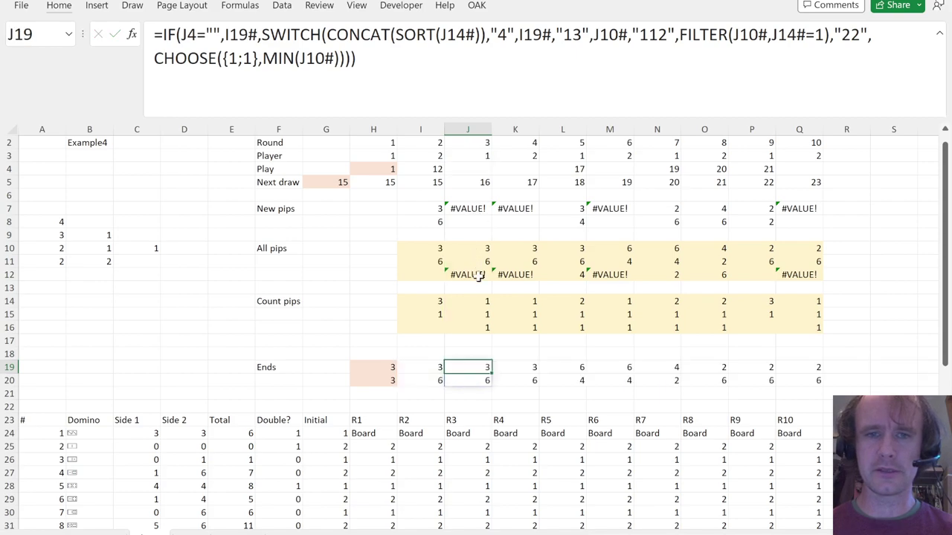
left_click_drag(57, 222, 117, 265)
key("Delete")
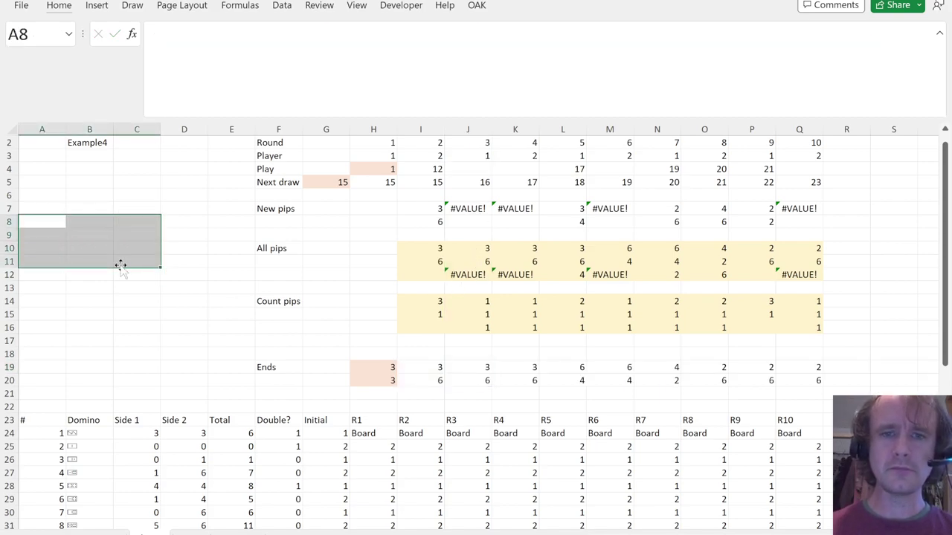
Compare the Play formulas in I4 and J4 with the player, ends and domino status data.
left_click(464, 170)
left_click(431, 171)
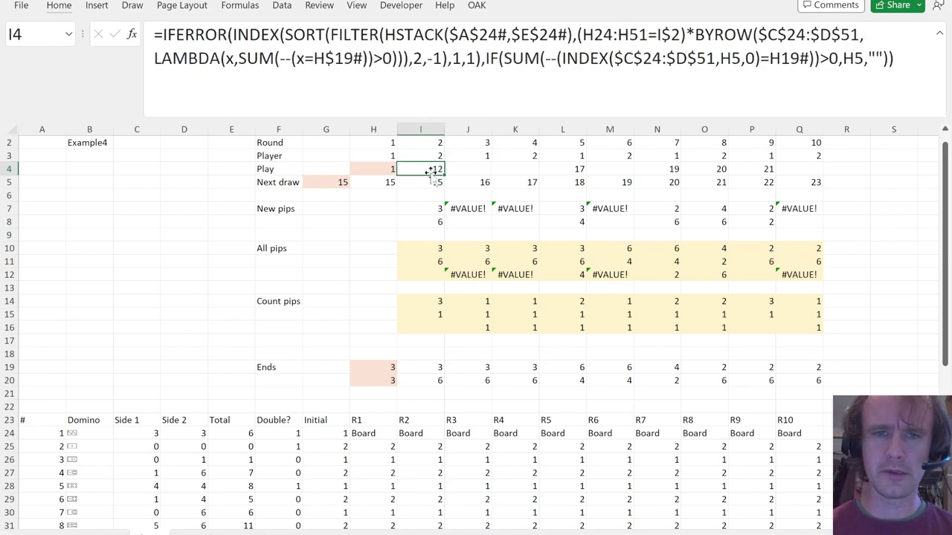
scroll(421, 425, "down", 1)
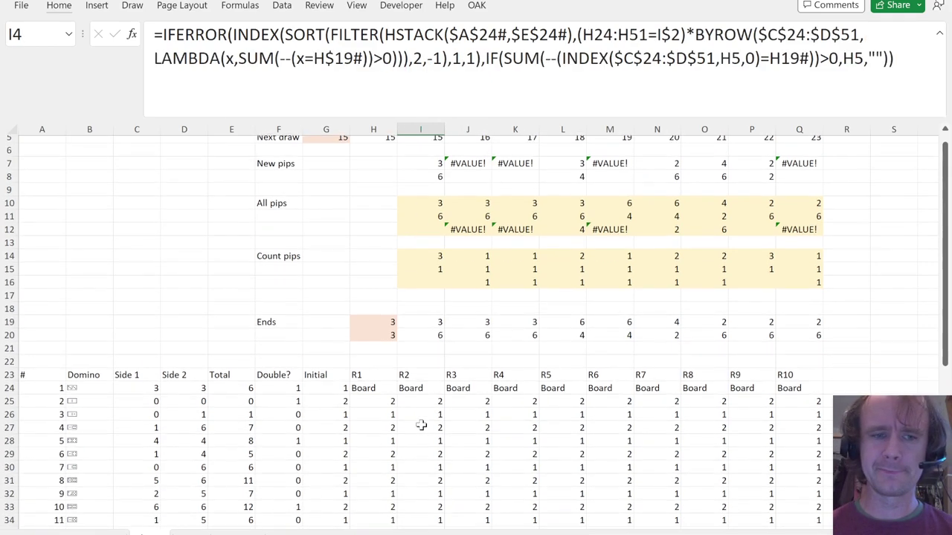
scroll(421, 425, "down", 1)
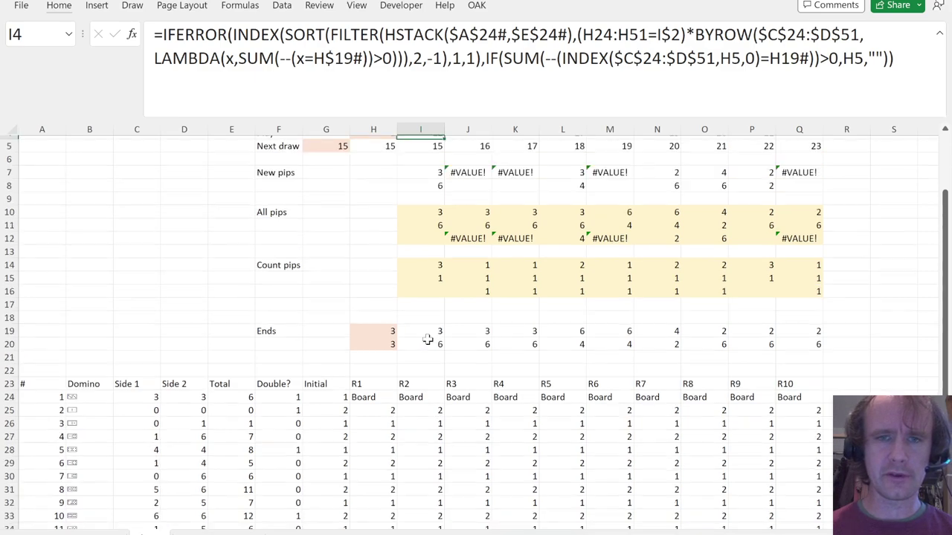
scroll(430, 297, "up", 2)
left_click(468, 168)
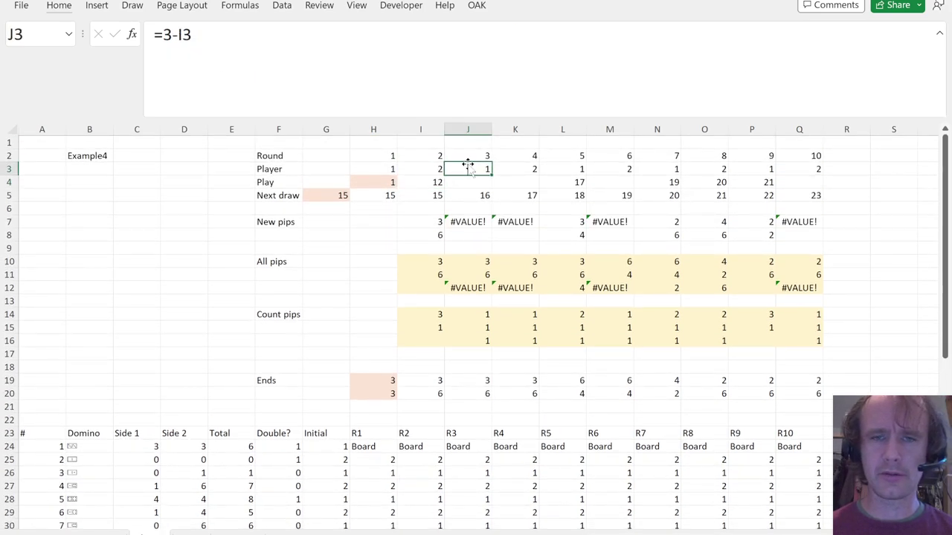
left_click(464, 183)
left_click(427, 182)
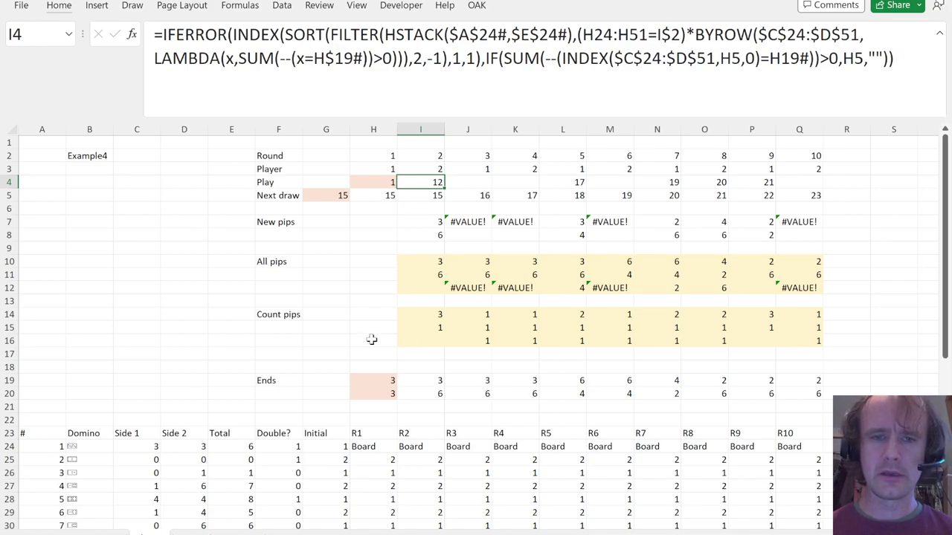
Turn on filtering for the domino table that starts at the header row in A23.
scroll(378, 395, "down", 2)
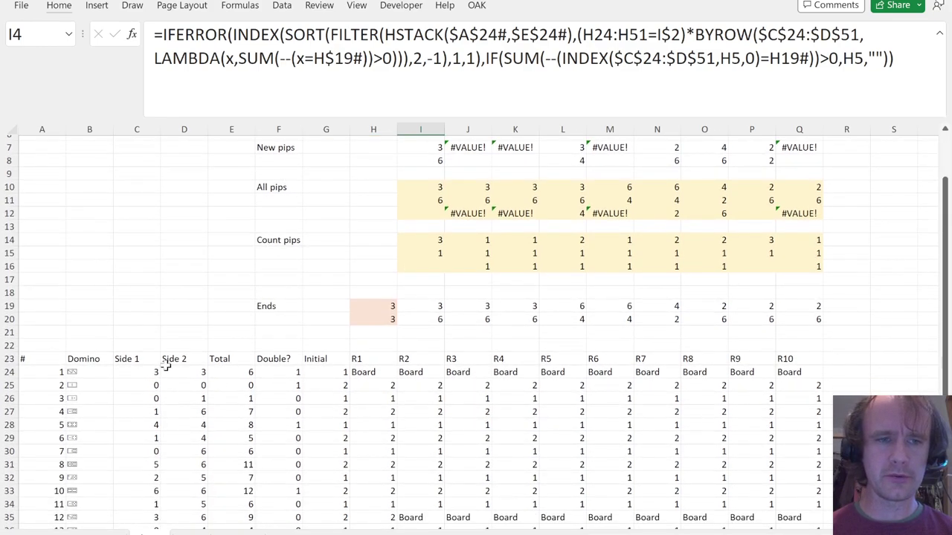
left_click(91, 371)
left_click(59, 360)
key("ctrl+shift+Right")
key("ctrl+shift+Down")
key("ctrl+shift+l")
Filter the Initial column to show only the dominoes of player 1.
key("Right")
key("Right")
key("Right")
key("Right")
key("Right")
key("Right")
key("Right")
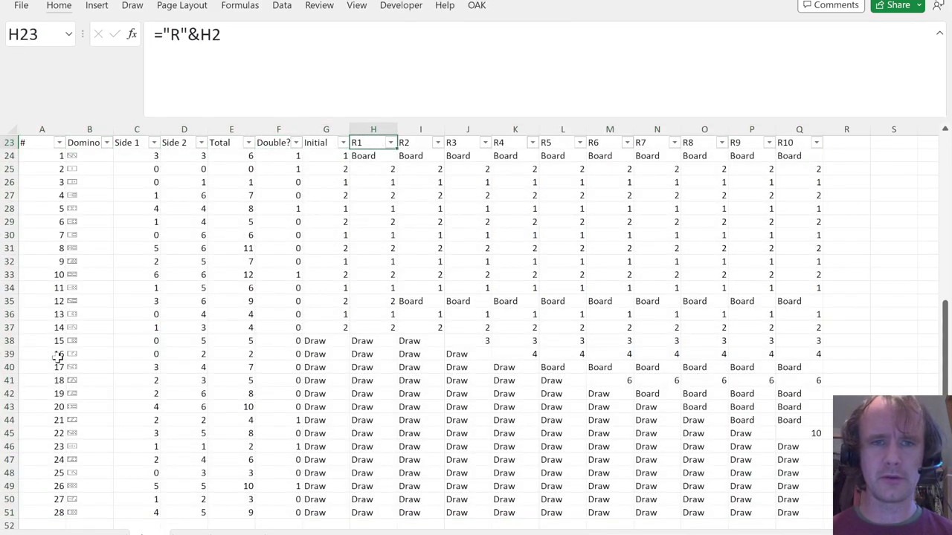
key("Left")
key("alt+Down")
key("Up")
key("Tab")
key("Tab")
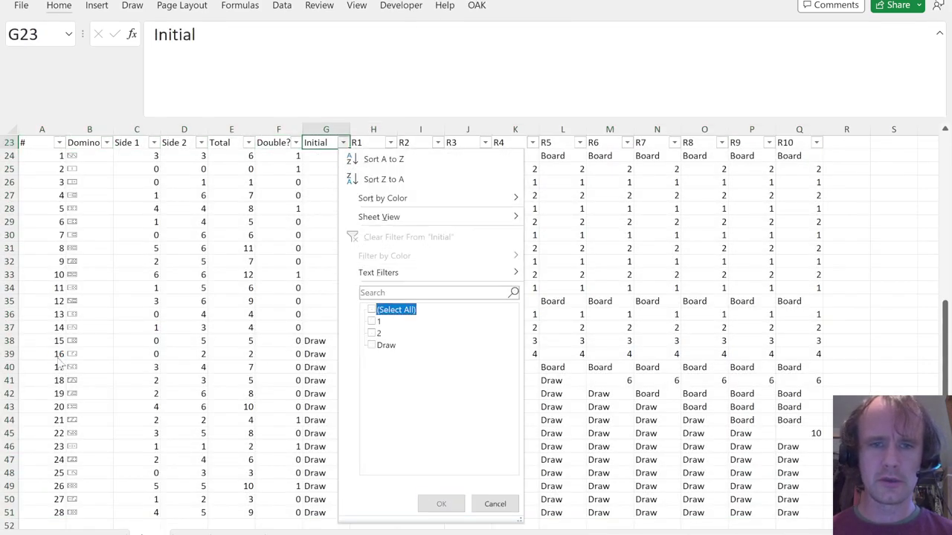
key("space")
key("Down")
key("space")
key("Return")
Filter the Double? column to 1 and check player 1's doubles against the round 1 play in H4.
key("Left")
key("Left")
key("Right")
key("alt+Down")
key("Up")
key("Tab")
key("Tab")
key("space")
key("Down")
key("Down")
key("space")
key("Return")
key("ctrl+Home")
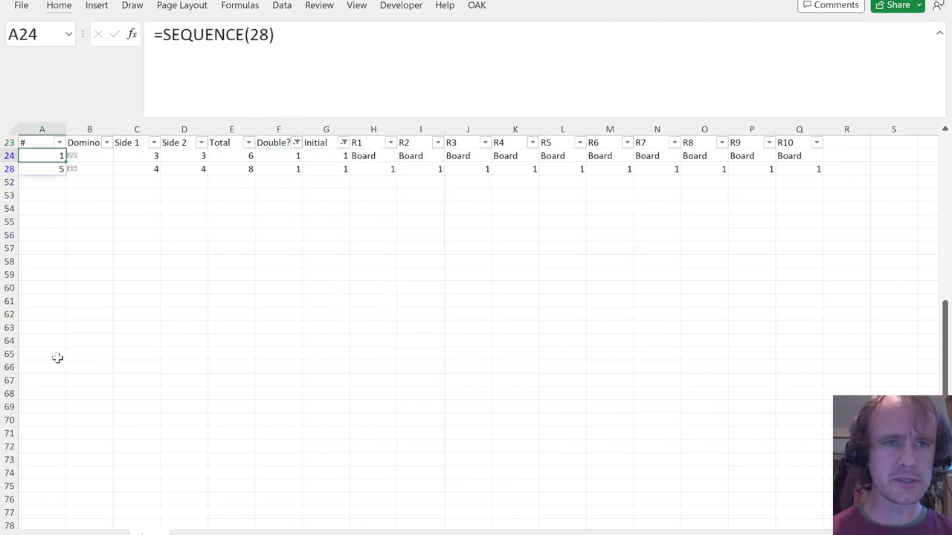
key("Right")
key("Left")
key("ctrl+Home")
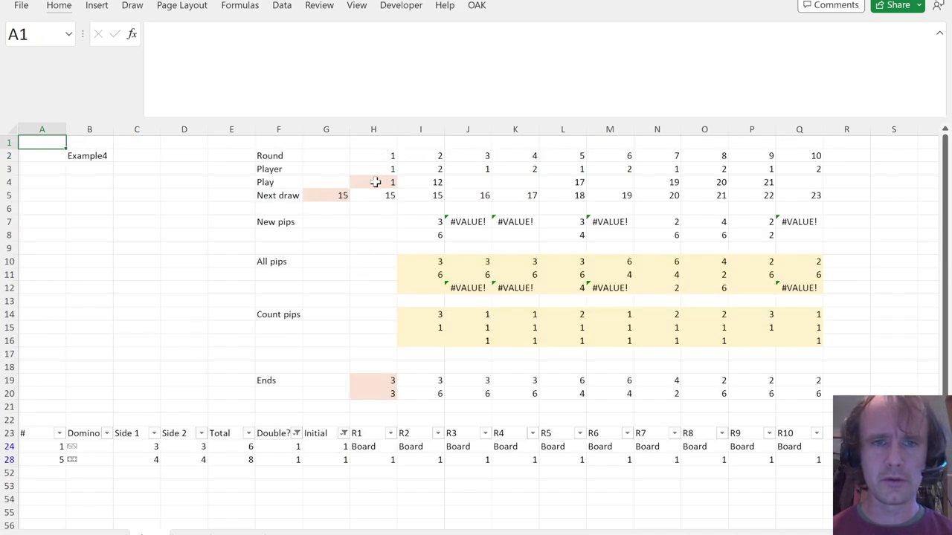
left_click(376, 182)
Clear the existing table filters and filter the R2 column to show only value 2.
left_click(415, 432)
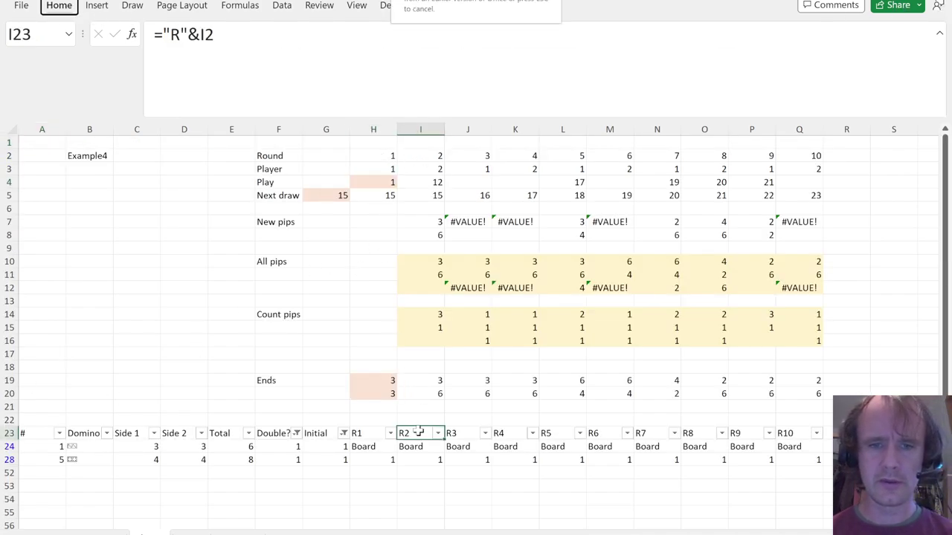
key("alt+Down")
key("Down")
key("Down")
key("Down")
key("Down")
key("Down")
key("Down")
key("Down")
key("space")
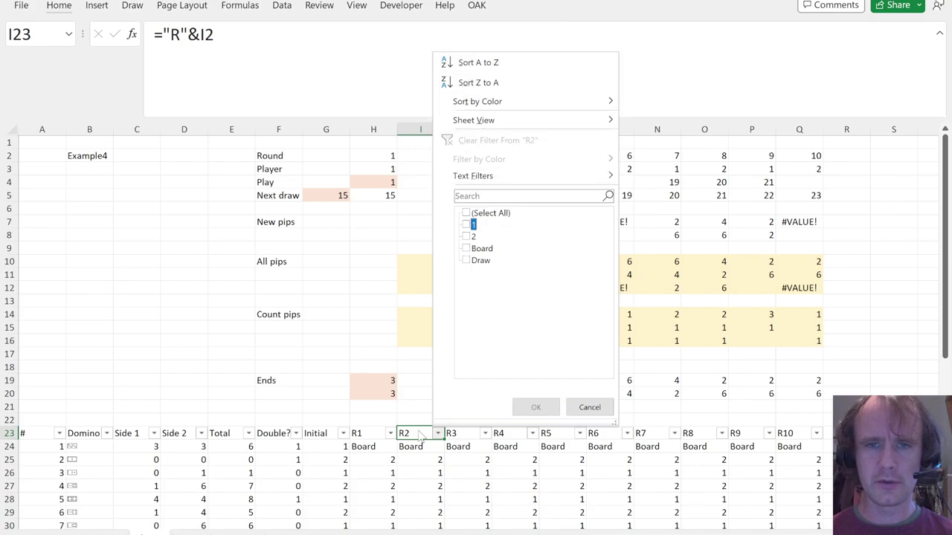
key("Down")
key("space")
key("Return")
Compare the Side 1 and Side 2 pips of player 2's remaining dominoes with the Play formula in I4.
key("Left")
key("Left")
key("Left")
key("Left")
key("Left")
key("Down")
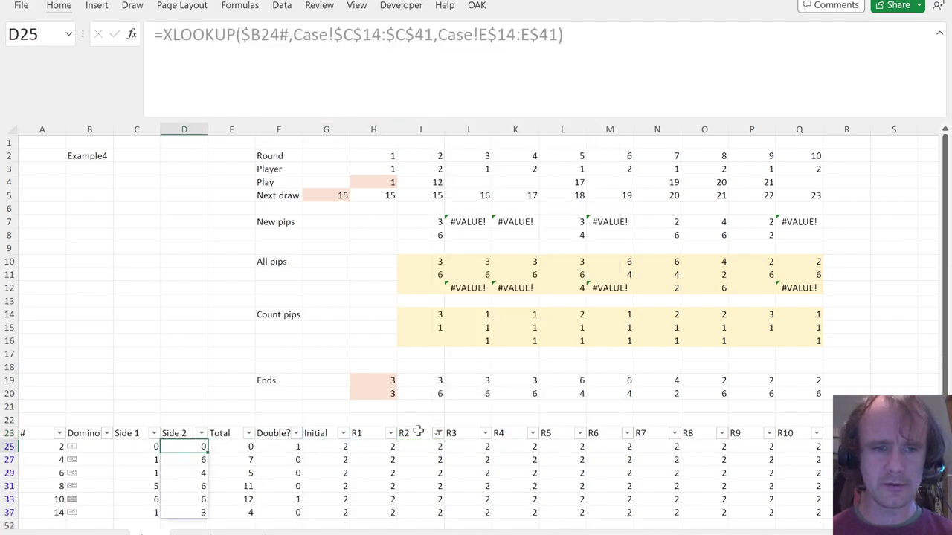
key("Left")
key("Down")
key("Down")
key("Down")
key("Down")
key("Down")
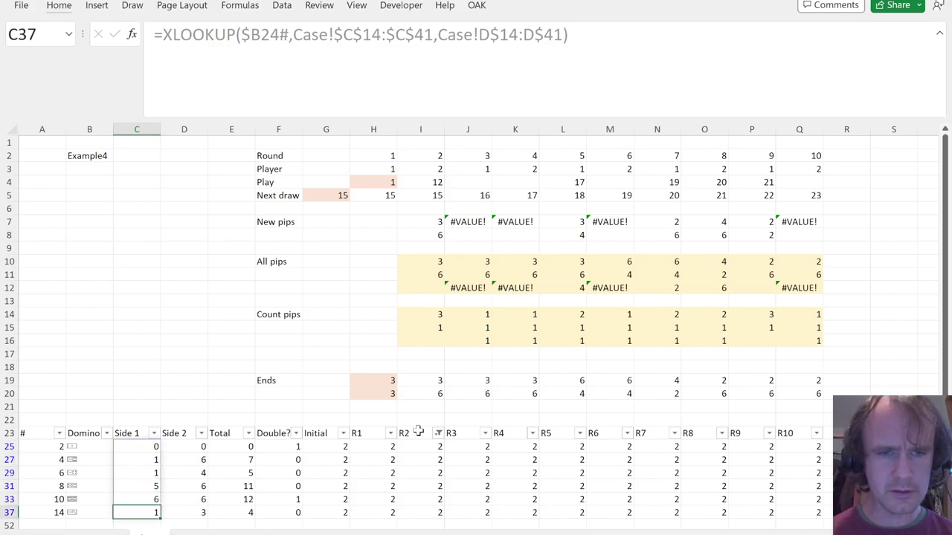
key("shift+Right")
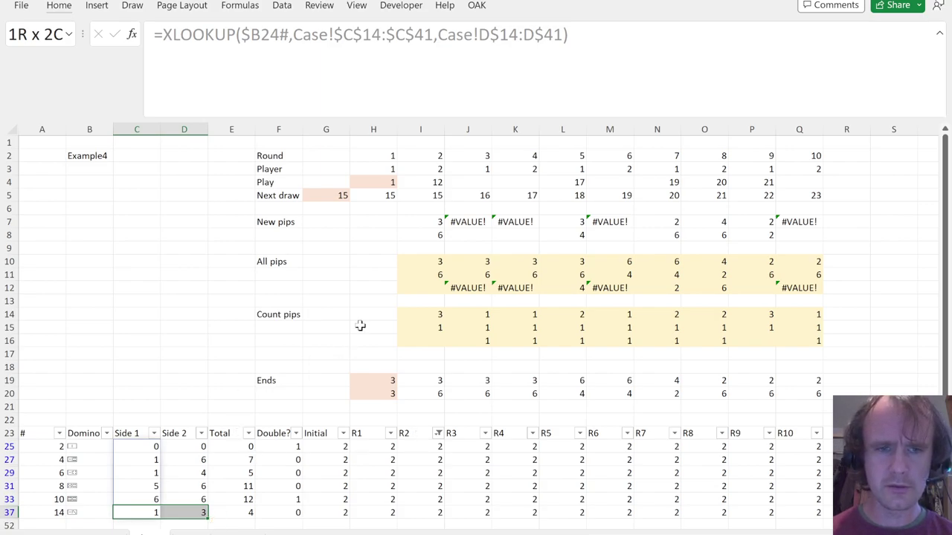
double_click(423, 183)
key("Escape")
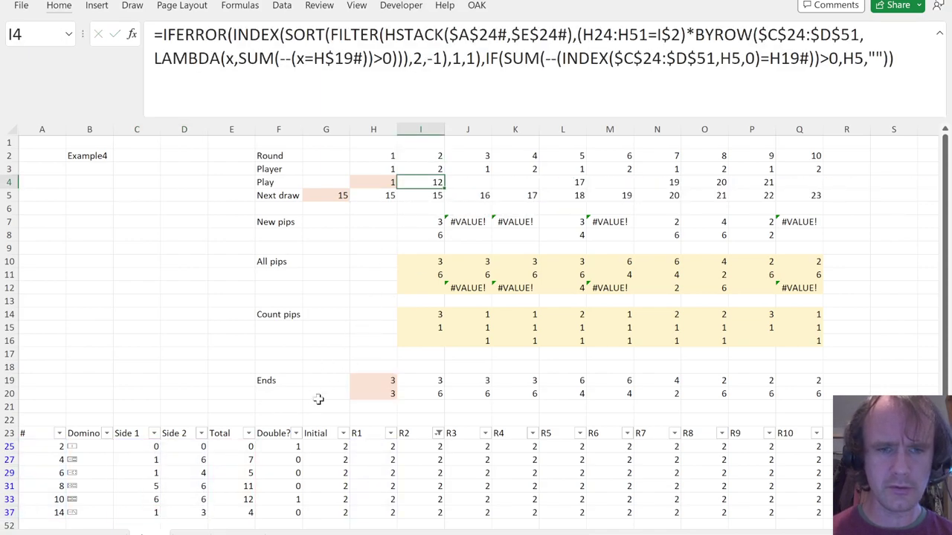
left_click(184, 511)
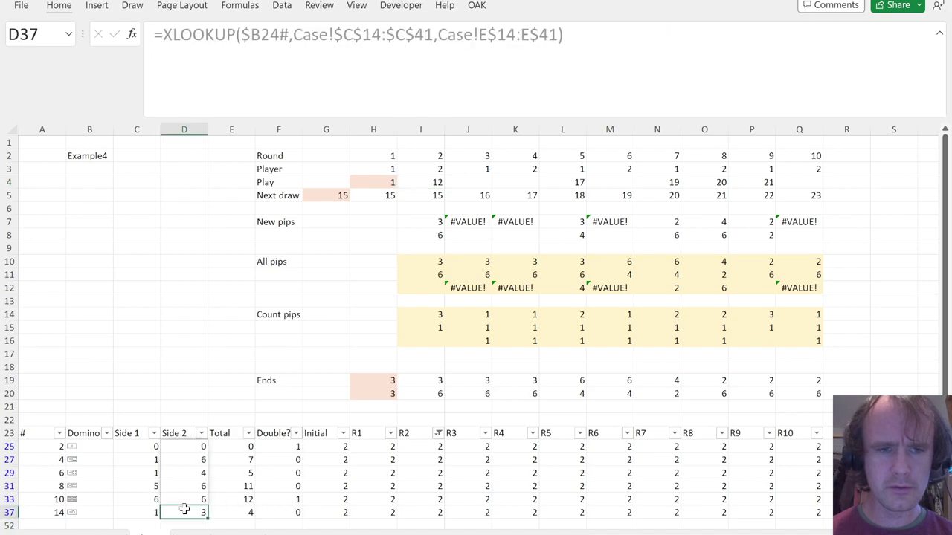
Clear the R2 filter, filter the R1 column to 2 and select the visible R1 values.
left_click(411, 435)
key("alt+h")
key("c")
key("c")
key("Left")
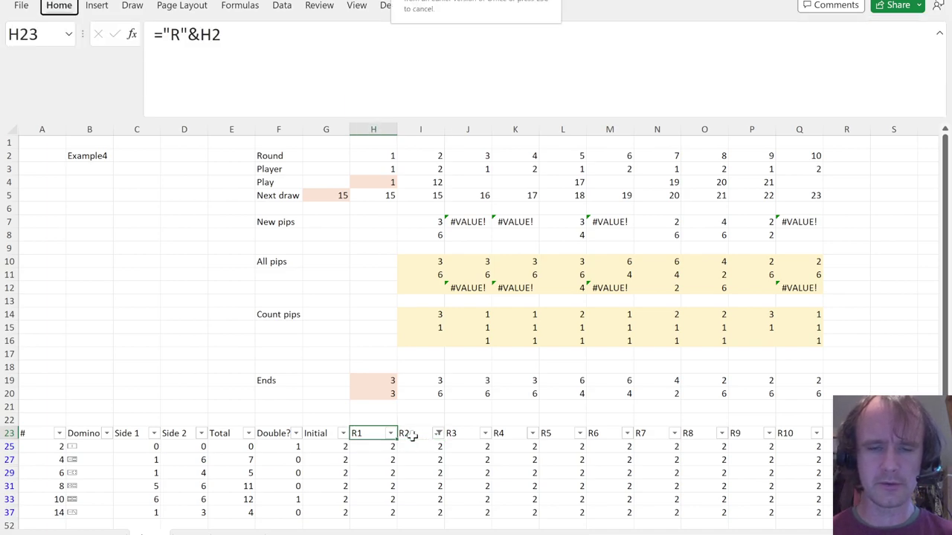
key("alt+Down")
key("Tab")
key("Tab")
key("space")
key("Down")
key("Down")
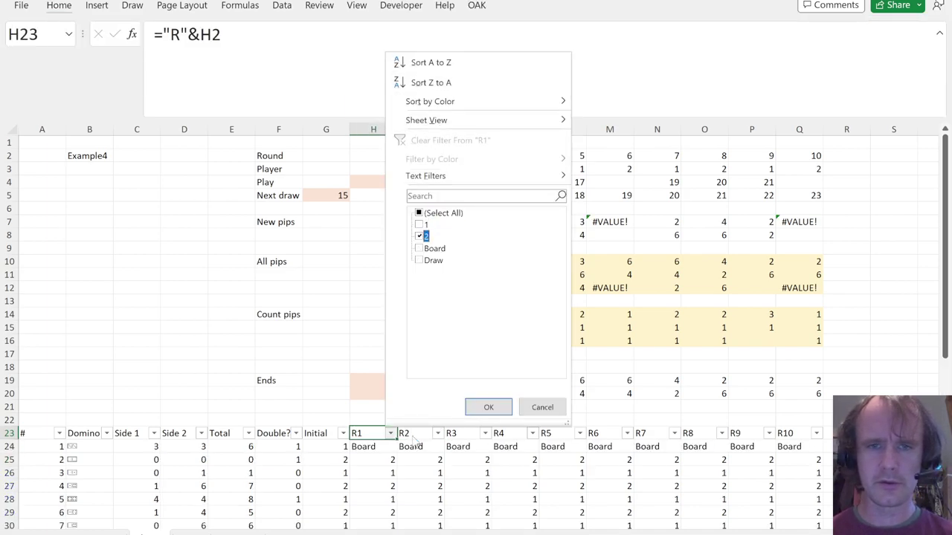
key("space")
key("Return")
key("Down")
key("ctrl+shift+Down")
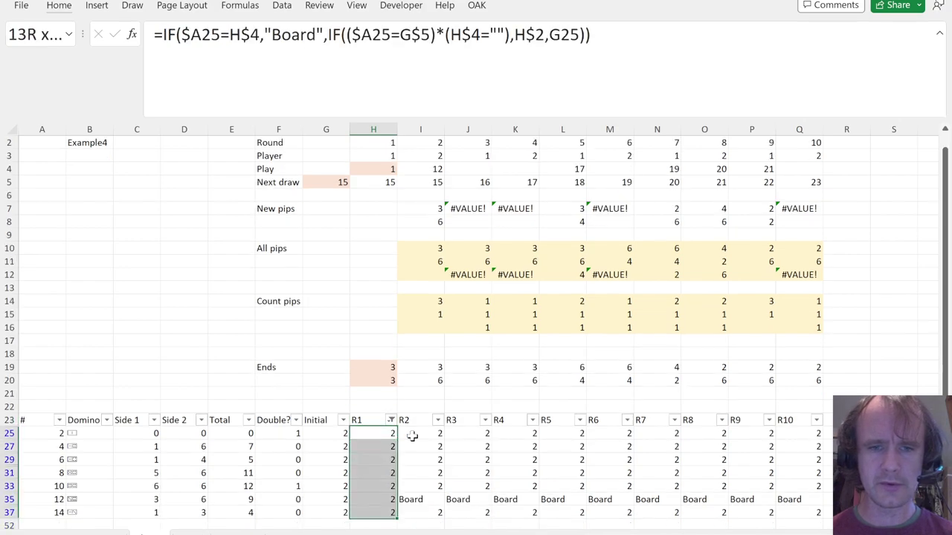
Check the Side 1 and Side 2 pips of domino 12 among player 2's filtered dominoes.
key("ctrl+Up")
key("Left")
key("Left")
key("Left")
key("Left")
key("Left")
key("Down")
key("ctrl+Down")
key("Up")
key("shift+Right")
key("shift+Down")
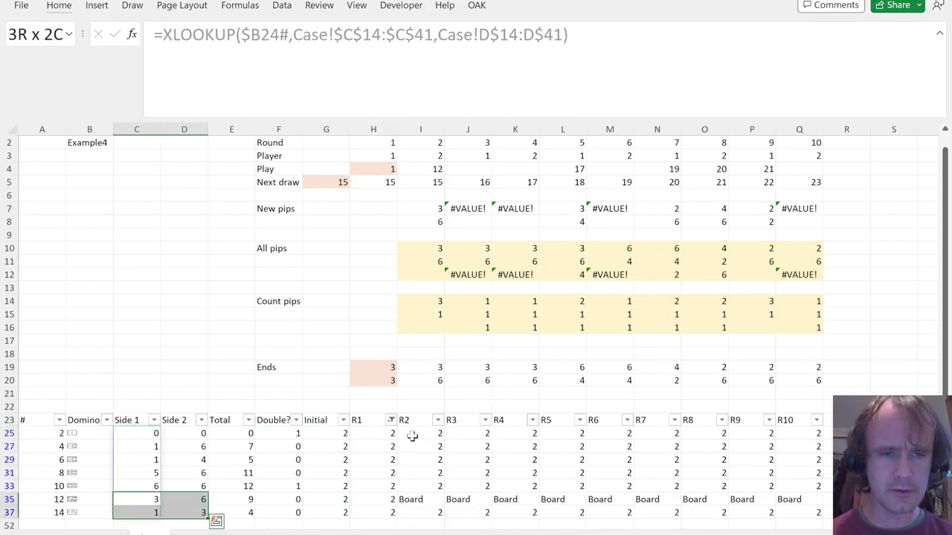
key("shift+Up")
key("shift+Up")
key("shift+Left")
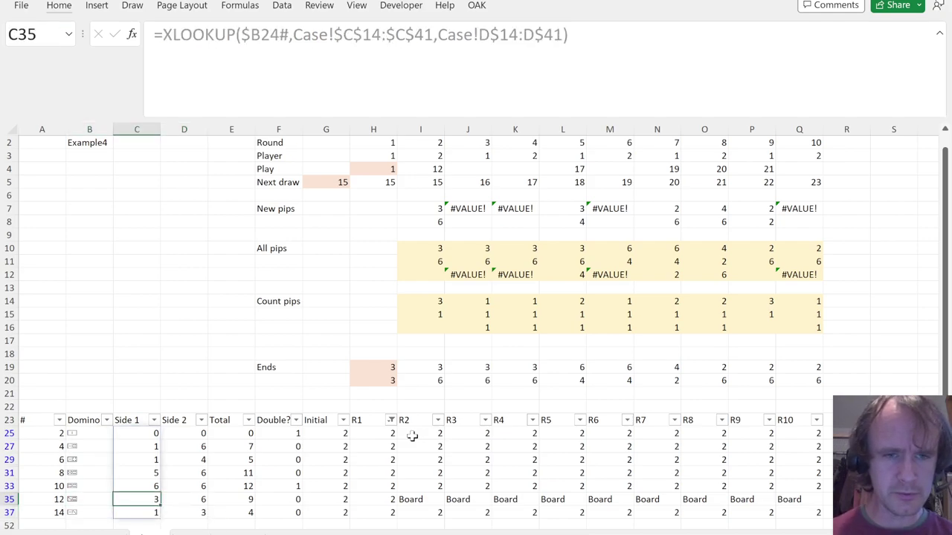
key("Right")
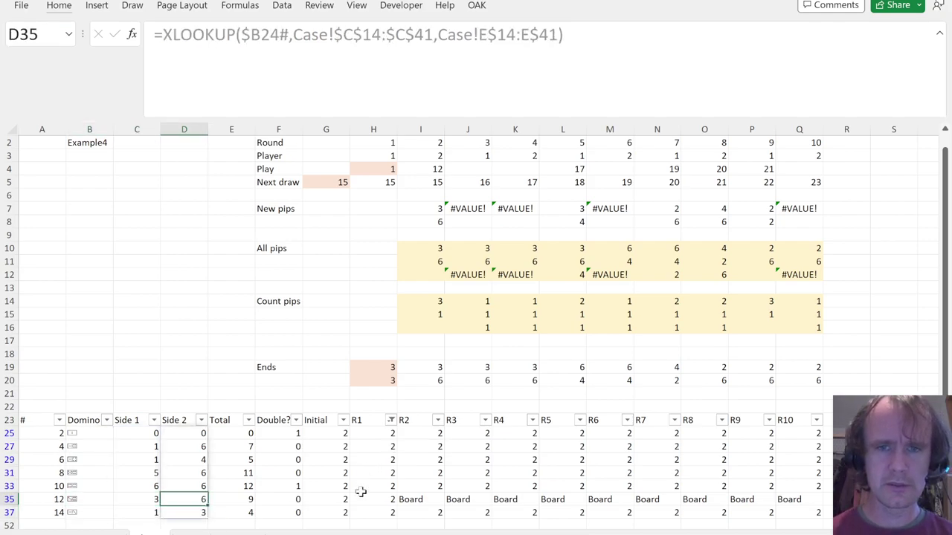
Clear the R1 filter and filter the R2 column to show only value 1.
key("Right")
key("Right")
key("Right")
key("Right")
key("Up")
key("Up")
key("Up")
key("ctrl+Up")
key("alt+a")
key("c")
key("Right")
key("alt+Down")
key("Tab")
key("Tab")
key("space")
key("Down")
key("space")
key("Return")
Examine the Side 1 and Side 2 pips of player 1's filtered dominoes, selecting the pair in row 30.
key("Home")
key("Down")
key("Down")
key("Right")
key("Right")
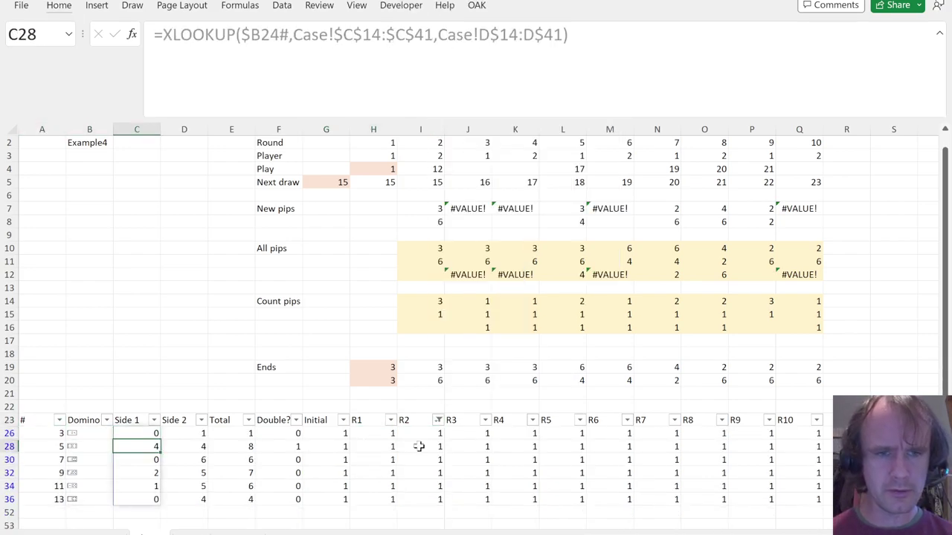
key("Down")
key("Right")
key("Left")
key("shift+Right")
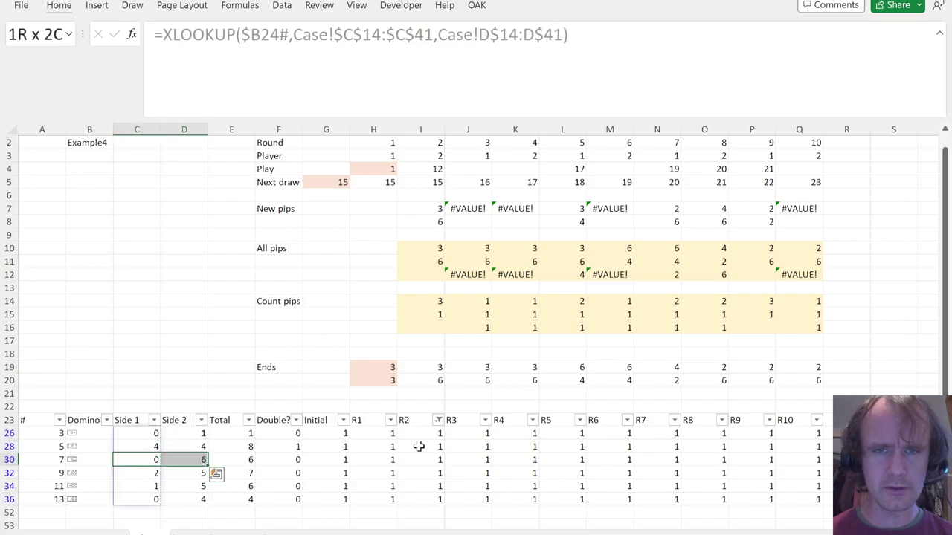
Compare the Play formulas in J4 and I4 and trace which cells each one references.
key("Right")
key("Right")
key("Right")
key("Right")
key("Right")
key("Right")
key("Right")
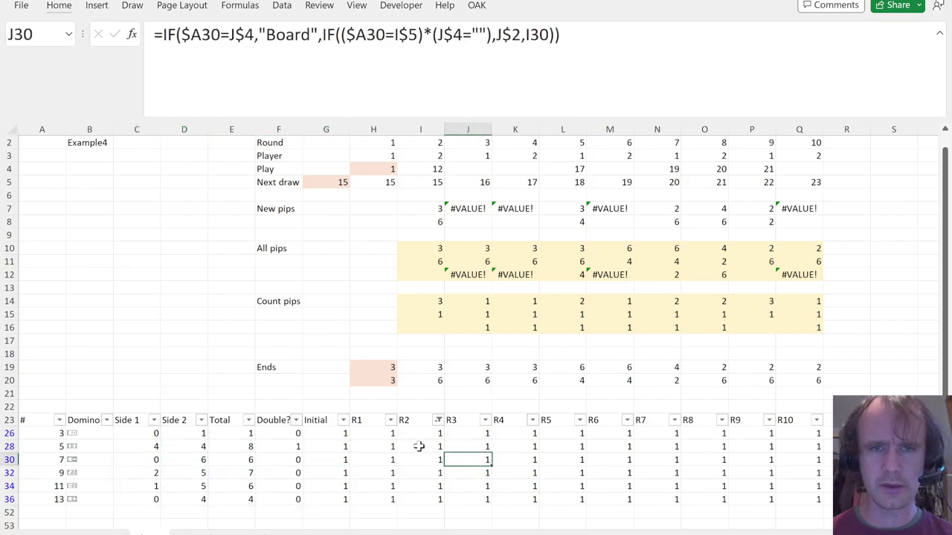
key("Up")
key("Up")
key("Up")
key("Up")
key("Up")
key("Up")
key("Up")
key("Up")
key("Up")
key("Up")
key("Up")
key("Up")
key("Up")
key("Up")
key("Up")
key("Up")
key("Up")
key("Up")
key("Up")
key("Up")
key("Up")
key("Up")
key("Up")
key("Up")
key("Up")
key("Down")
key("Down")
key("Down")
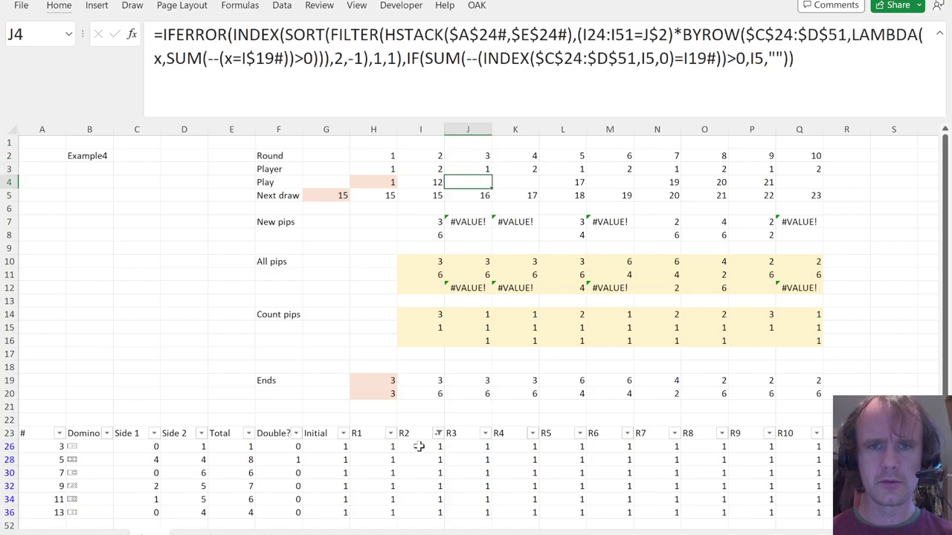
key("F2")
key("Escape")
key("Left")
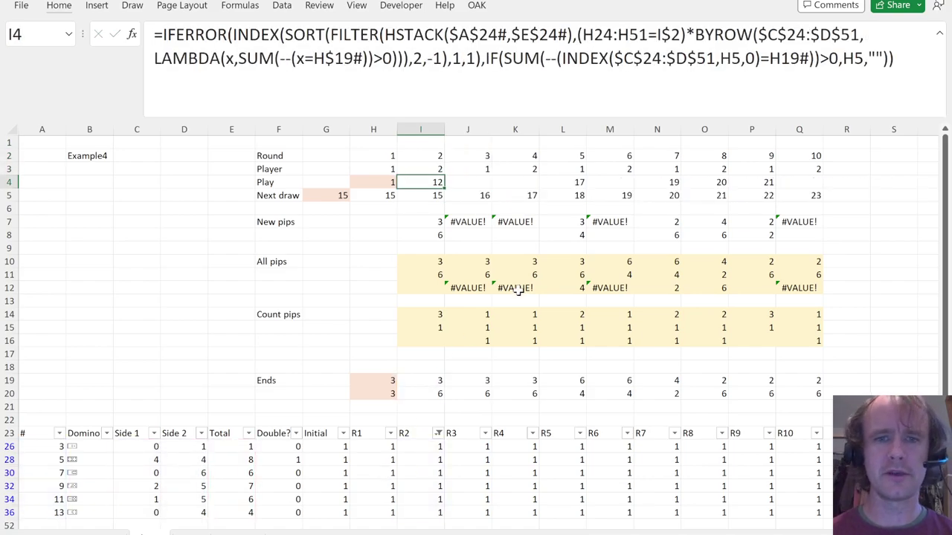
key("Right")
key("F2")
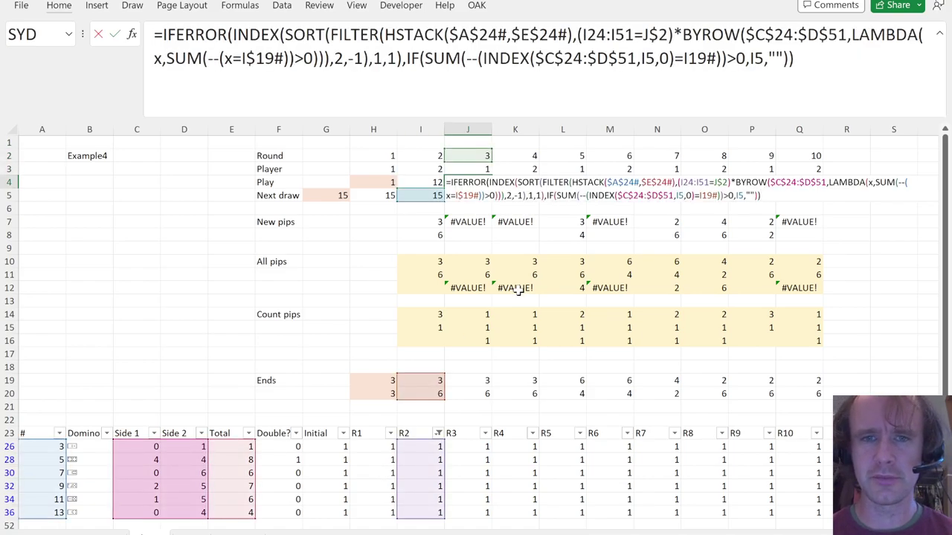
key("Escape")
key("Left")
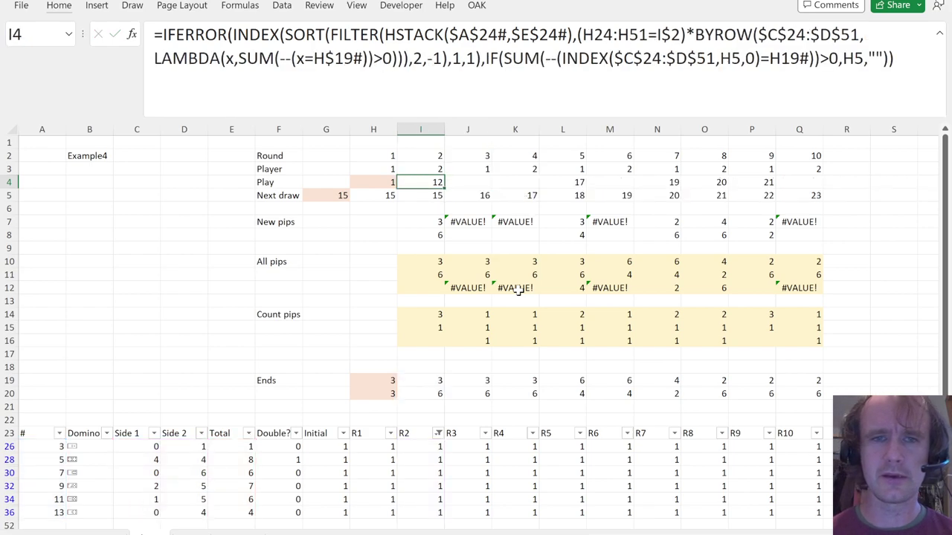
Change the I$2 reference in the I4 Play formula to the player cell I$3 and fill the formula across to Q4.
left_click(505, 59)
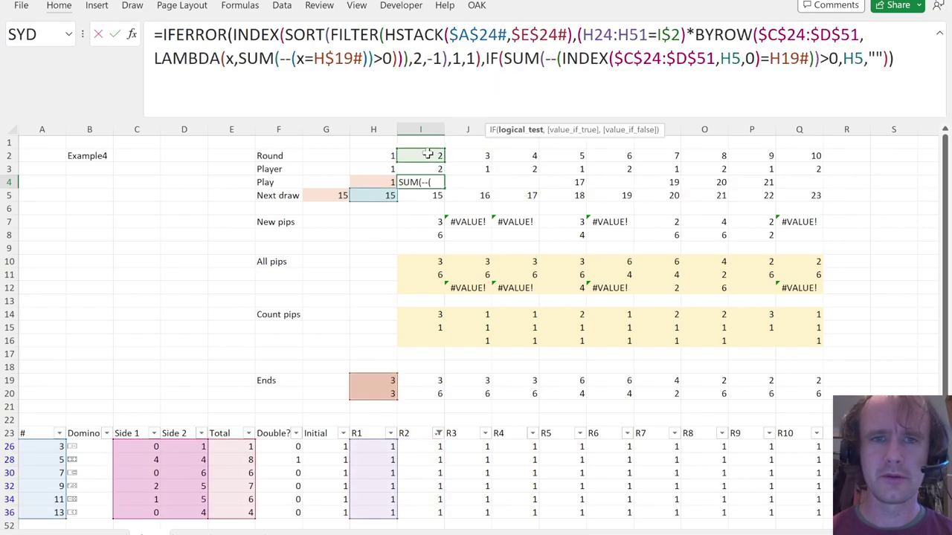
left_click_drag(431, 162, 429, 170)
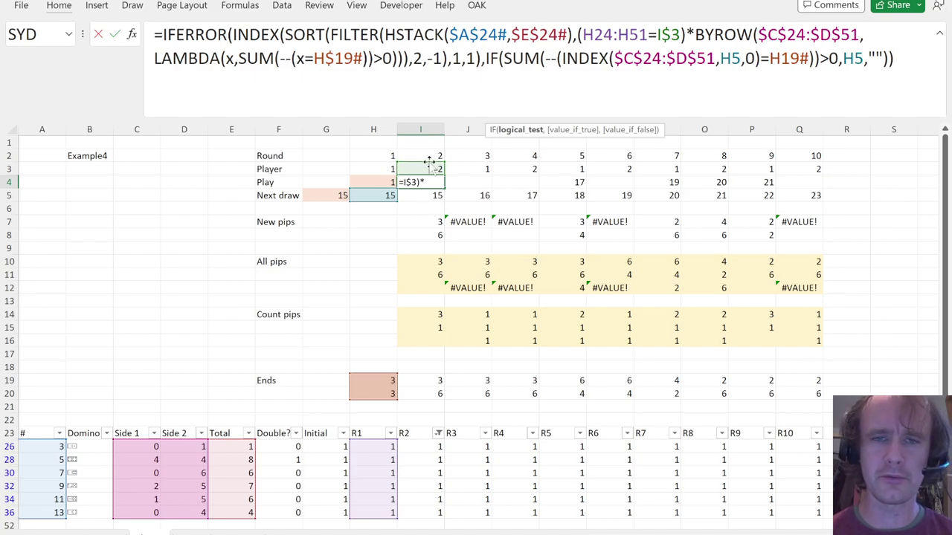
key("ctrl+Return")
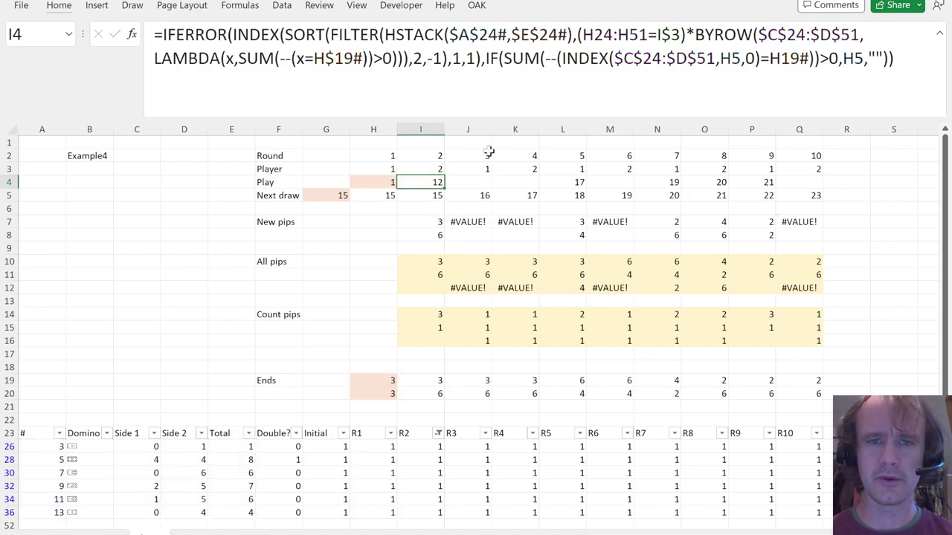
key("ctrl+shift+Right")
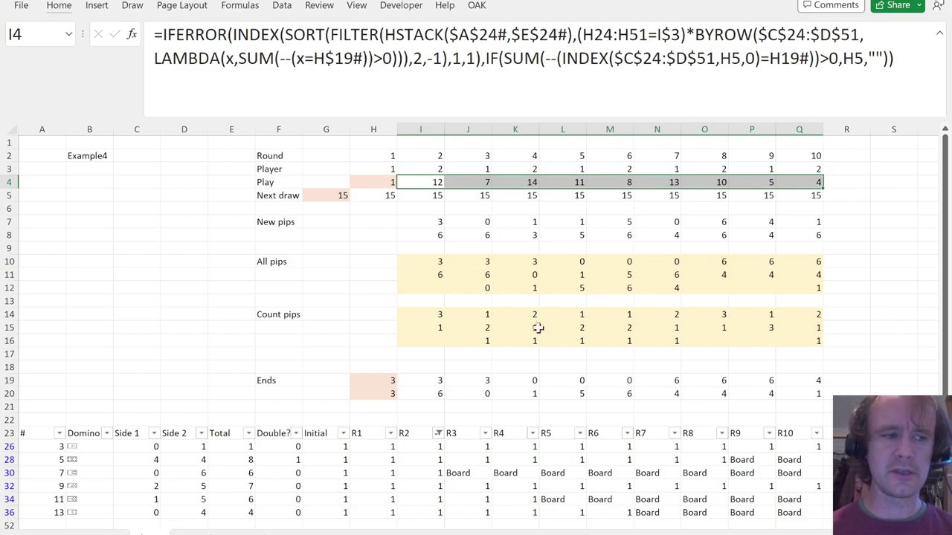
Read the Level 4 question on the Case sheet and return to the model sheet.
left_click(868, 309)
key("Right")
key("Right")
key("Right")
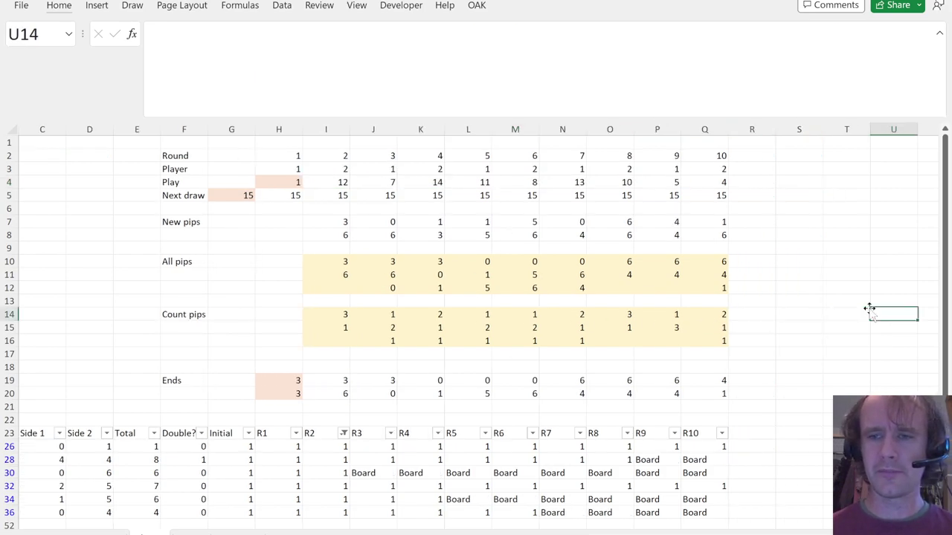
key("Left")
key("Left")
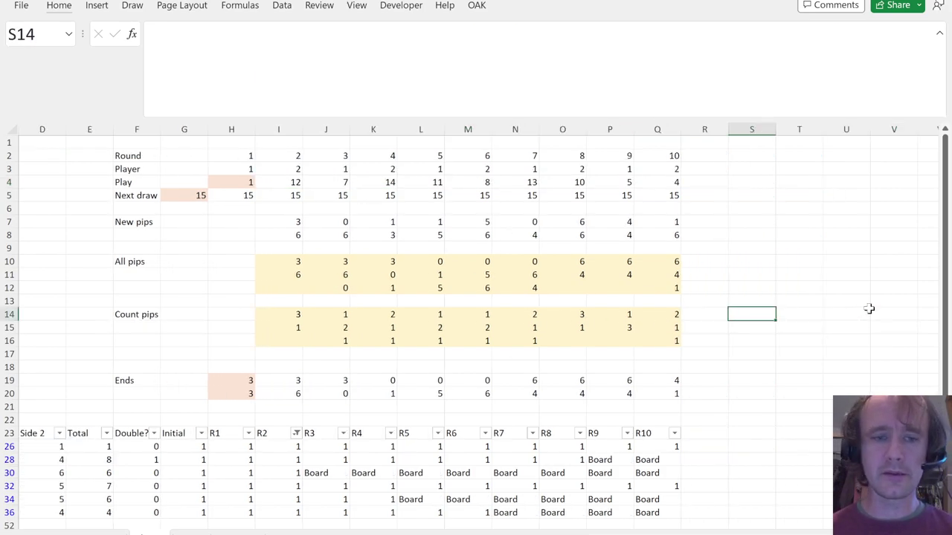
key("ctrl+Page_Up")
scroll(339, 421, "down", 20)
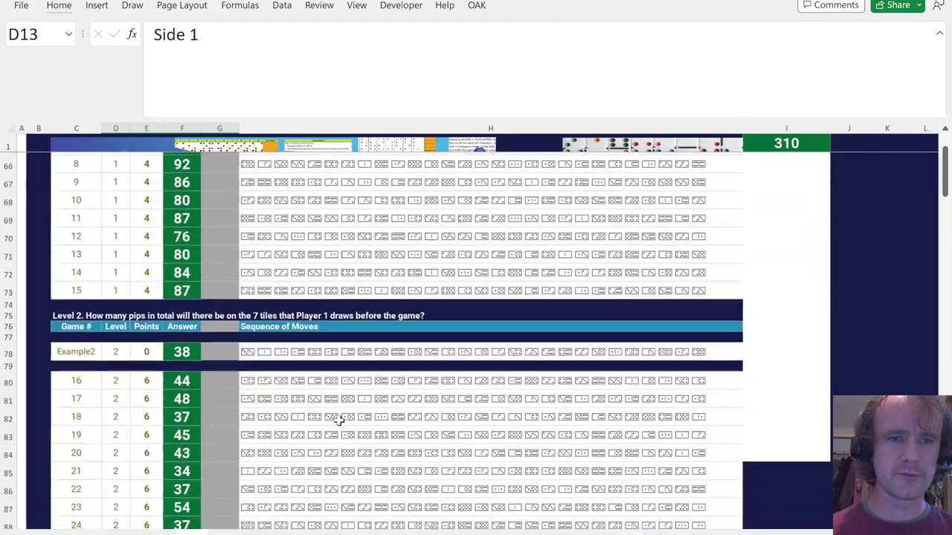
scroll(339, 421, "down", 20)
scroll(338, 421, "up", 14)
scroll(339, 421, "up", 3)
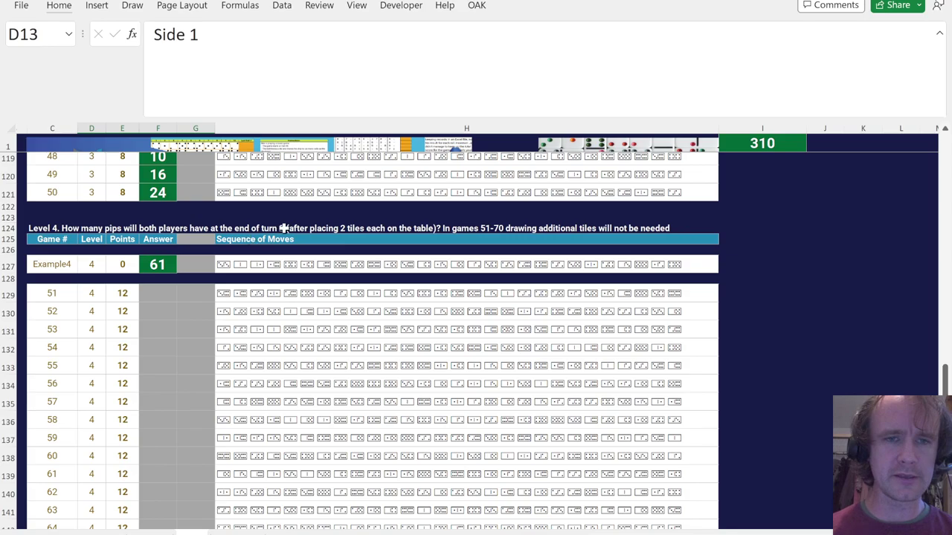
left_click(283, 228)
scroll(298, 340, "down", 6)
scroll(276, 387, "up", 6)
key("ctrl+Page_Down")
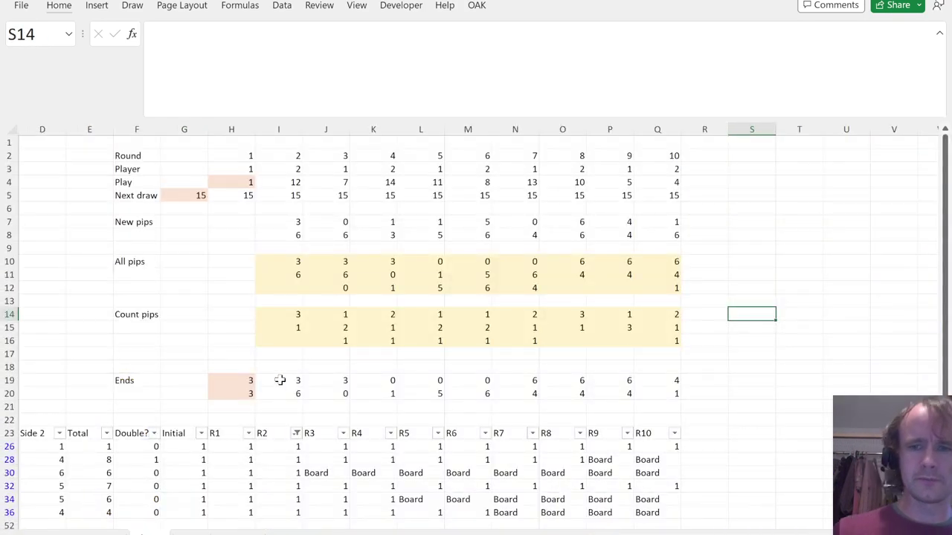
key("Right")
type("=SUM(sum")
key("Tab")
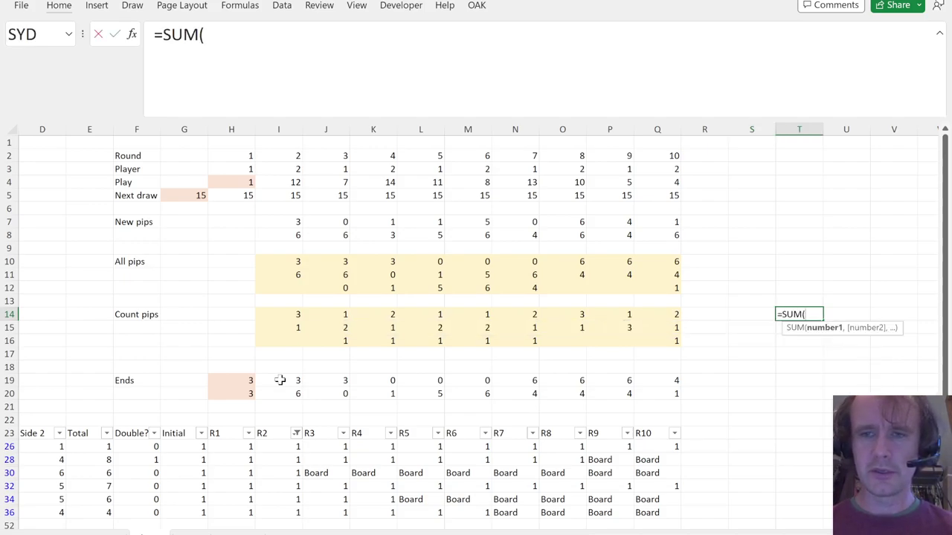
type("sumi")
key("Down")
key("Tab")
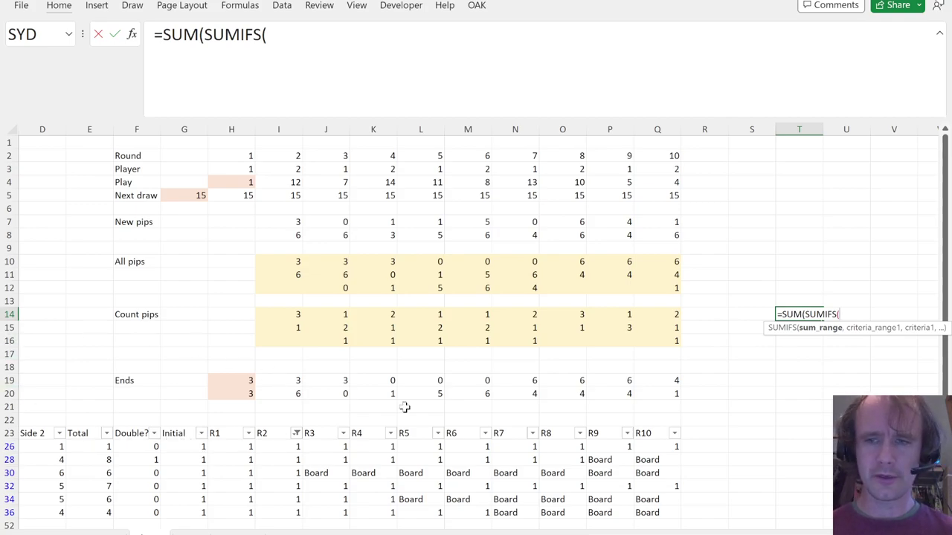
key("Escape")
Clear the table filter and begin a SUMIFS formula in T14 with the Total spill range E24# as its sum range.
key("ctrl+z")
type("=sum")
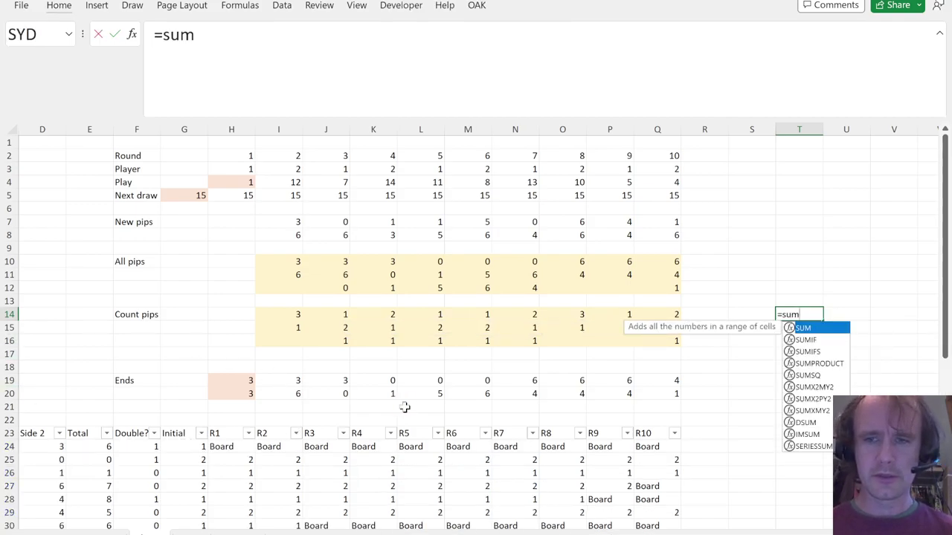
type("ifs")
key("Tab")
left_click(154, 459)
key("Up")
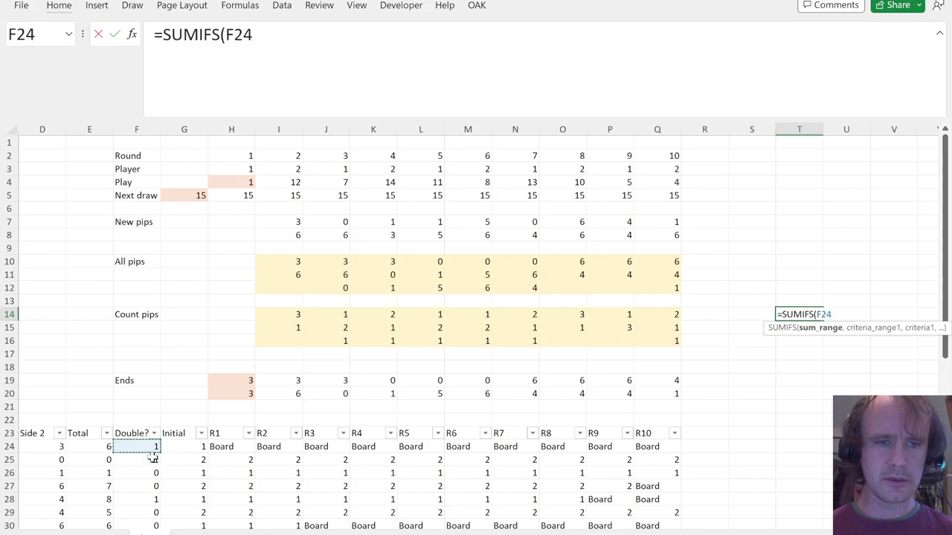
key("Left")
key("ctrl+shift+Down")
scroll(153, 459, "up", 7)
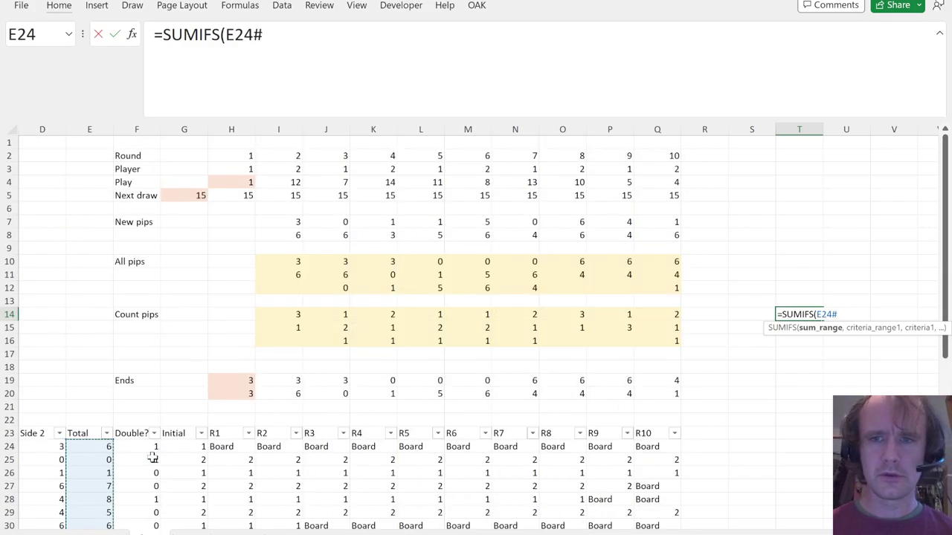
type(",")
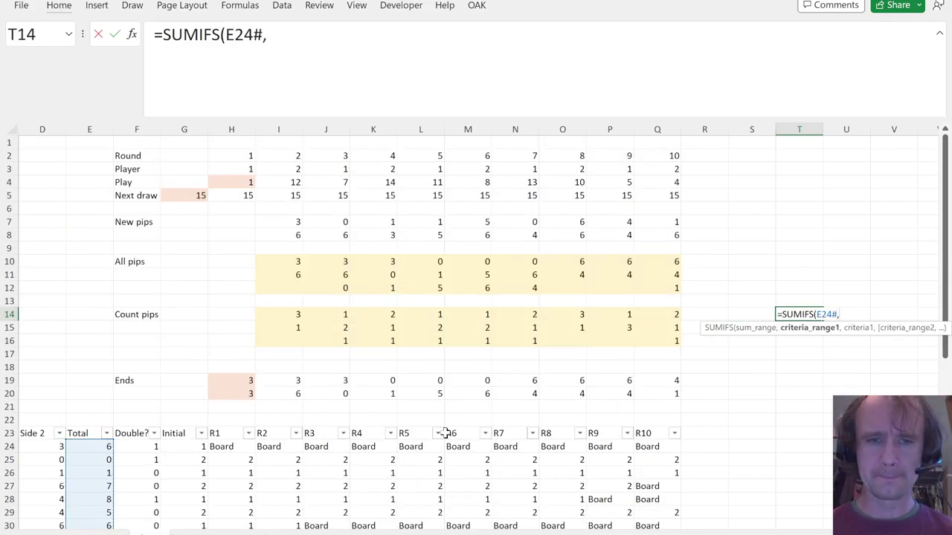
Complete the T14 formula with the R4 criteria range $K$24:$K$51 and criteria {1,2}, wrapping the SUMIFS in SUM.
left_click(356, 448)
key("Left")
key("Left")
key("Left")
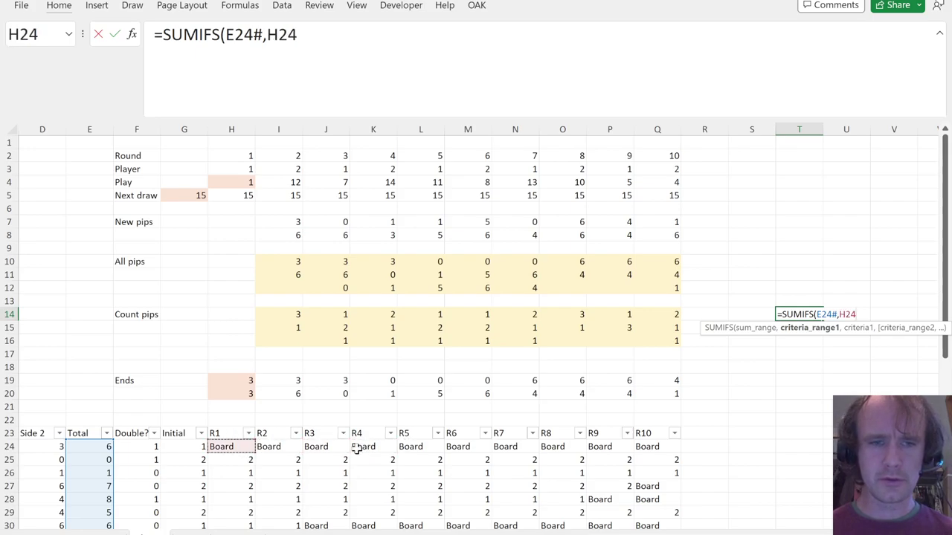
key("Right")
key("Right")
key("Right")
key("Right")
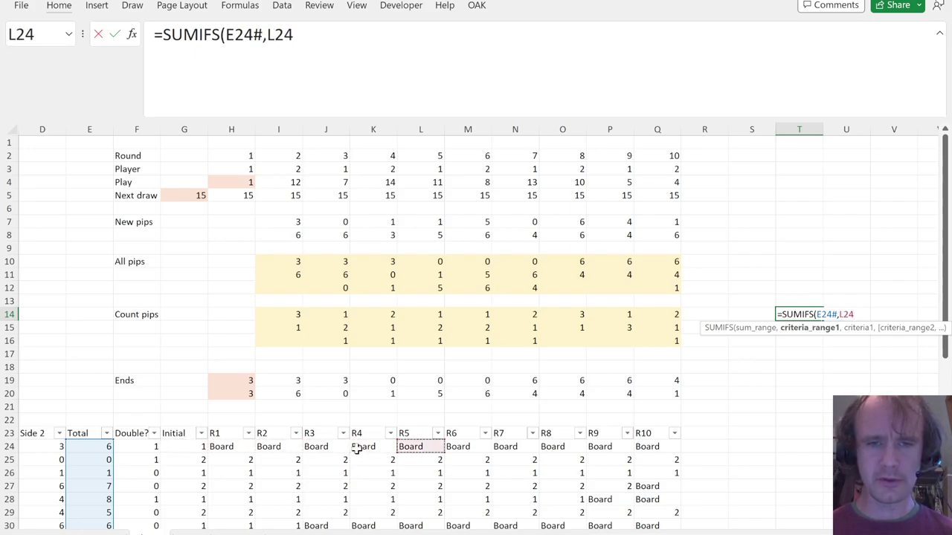
key("Left")
key("ctrl+shift+Down")
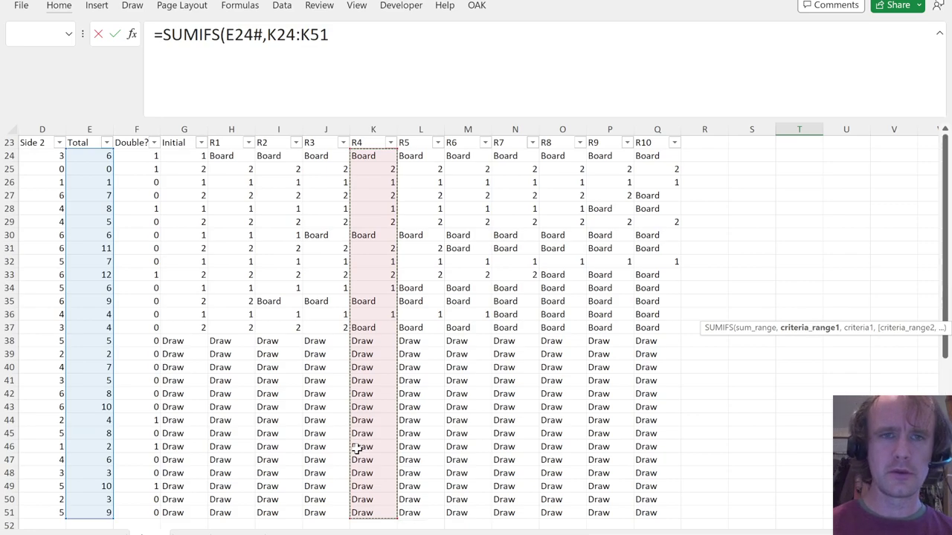
key("F4")
type(",{1,2})")
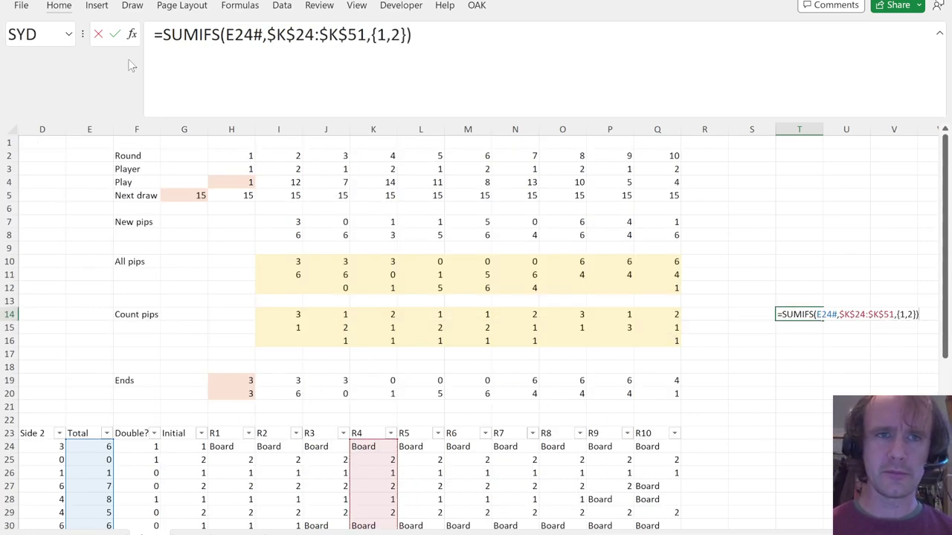
left_click(165, 34)
type("SUM(")
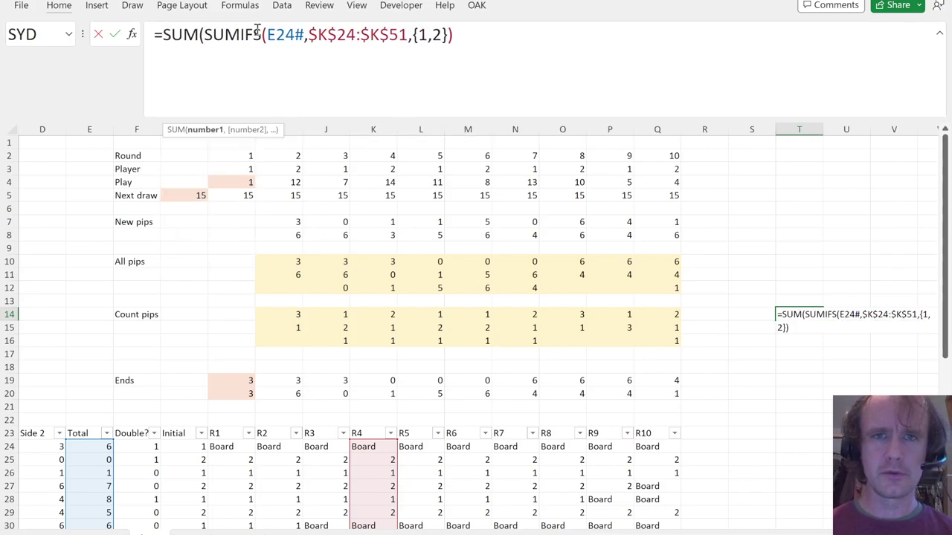
key("Return")
Compare the T14 total with the Example4 answer on the Case sheet and return to the model sheet.
key("Up")
key("Left")
key("Down")
key("ctrl+Page_Down")
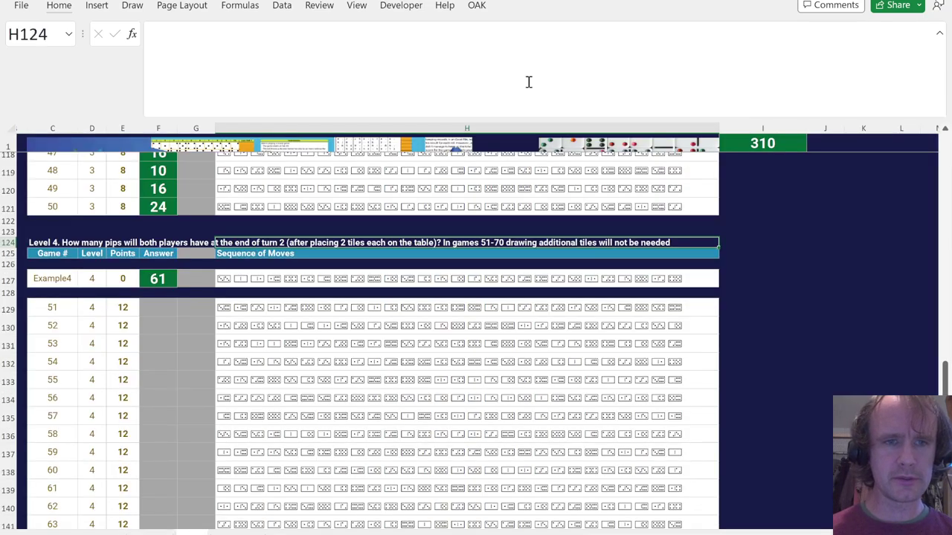
left_click(154, 279)
key("ctrl+Page_Up")
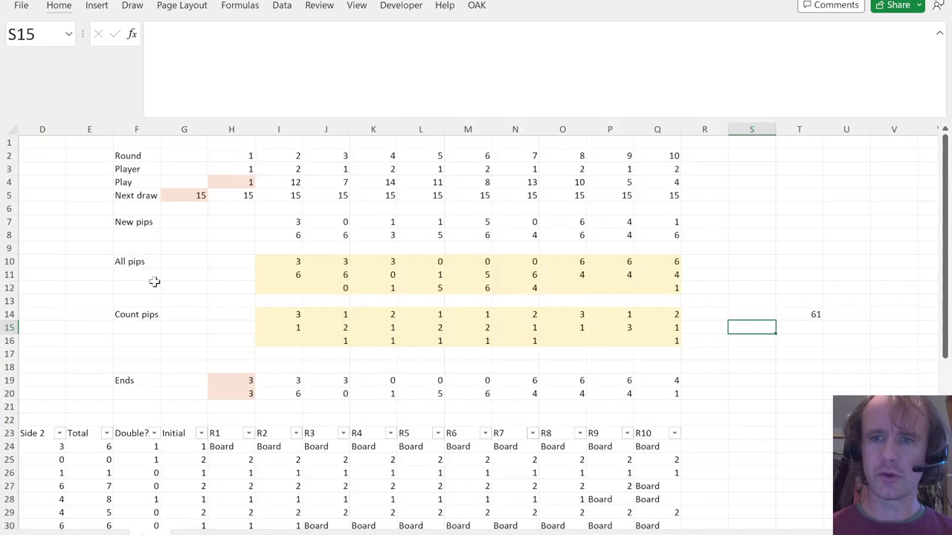
List the Level 4 game numbers from S15 downward with =SEQUENCE(20,,51).
type("=seq")
key("Tab")
type("20,,")
key("Return")
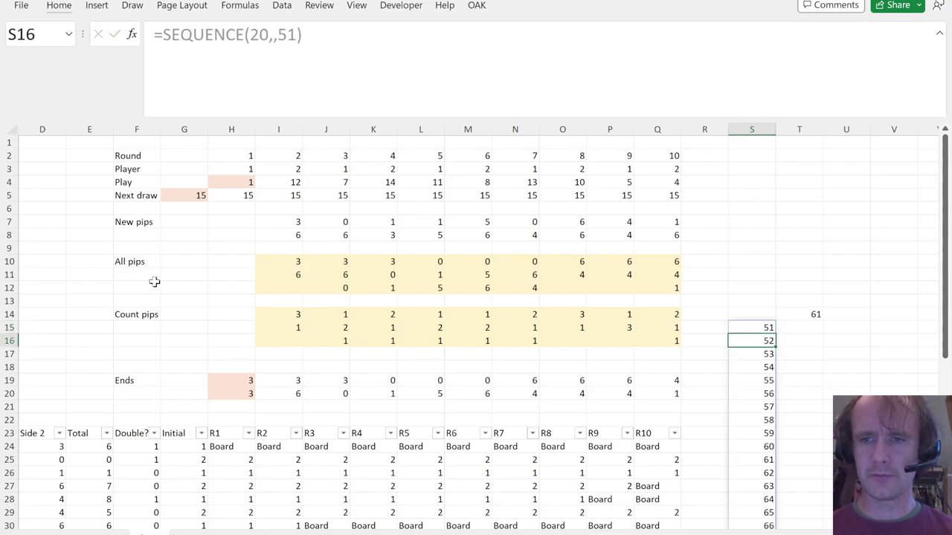
Copy the full text of the SUM(SUMIFS) formula in T14.
key("Up")
key("Up")
key("Right")
key("Right")
key("Right")
key("Right")
key("Left")
key("Left")
key("Left")
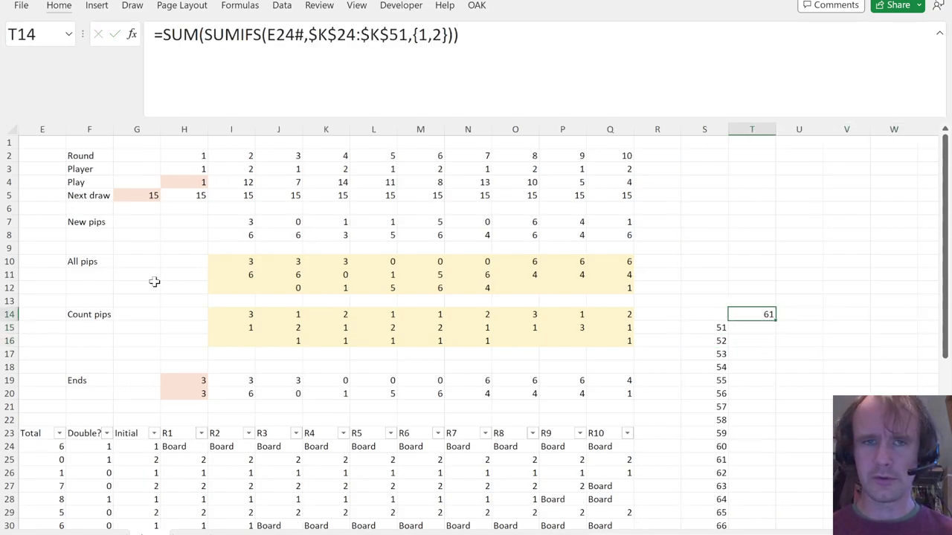
left_click_drag(488, 68, 18, 11)
key("ctrl+c")
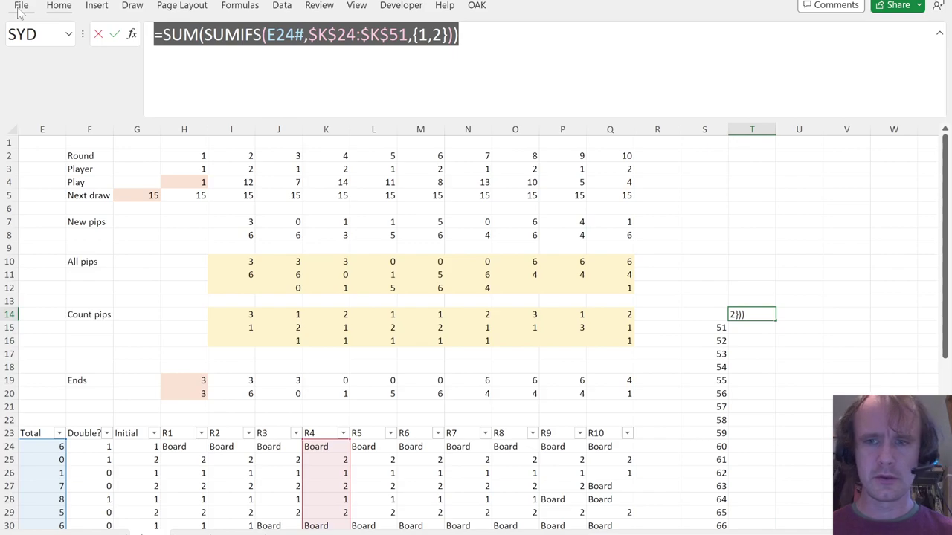
Paste the copied SUM(SUMIFS) formula into X14 and change its criteria range to the R10 column, $Q$24:$Q$51.
key("Escape")
key("Right")
key("Right")
key("Right")
key("Right")
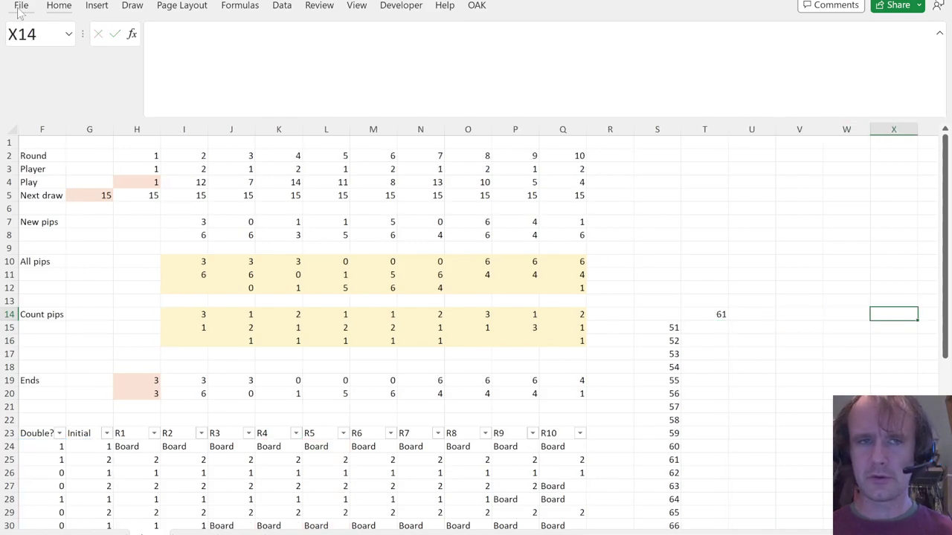
left_click(209, 46)
key("ctrl+v")
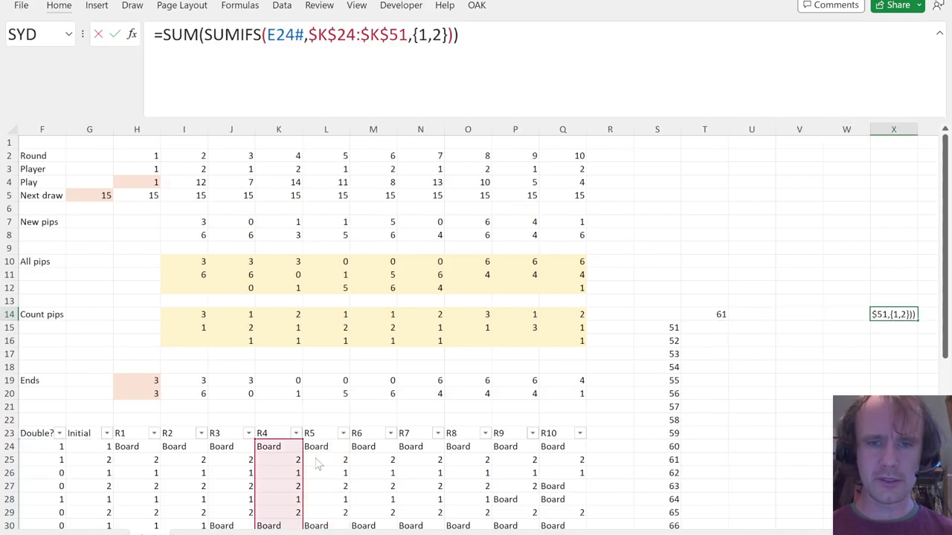
left_click_drag(312, 464, 547, 446)
key("ctrl+Return")
List the Level 5 game numbers from W15 downward with =SEQUENCE(30,,71).
key("Down")
key("Left")
type("=seq")
key("Tab")
type("30,,71")
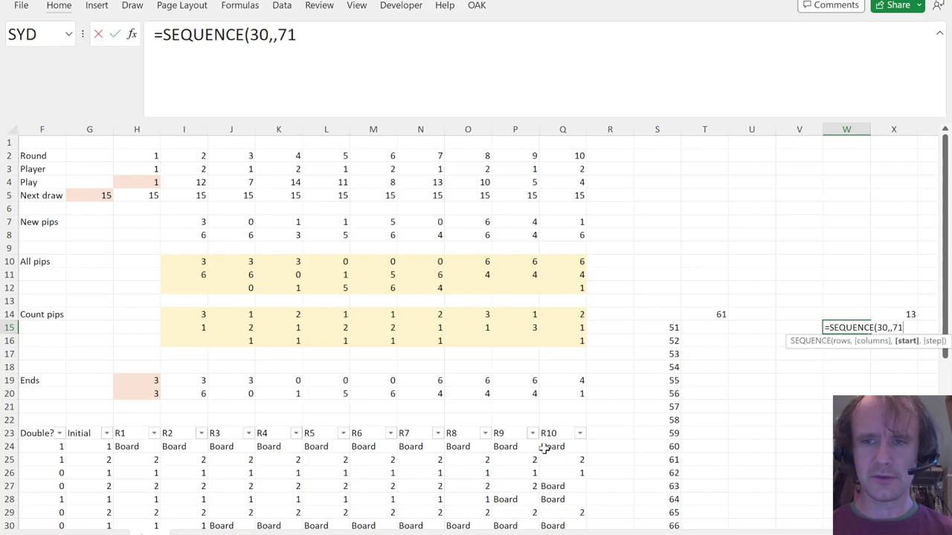
key("Return")
Check the X14 total against the Example5 answer on the Case sheet and return to the model sheet.
key("ctrl+Page_Up")
key("ctrl+Down")
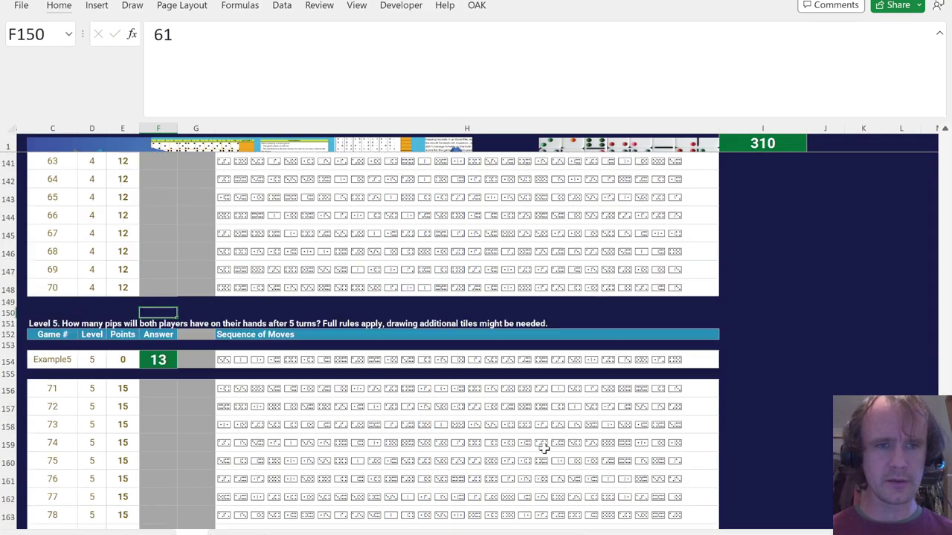
key("ctrl+Up")
key("ctrl+Page_Down")
Create a one-variable data table over S14:T34 for games 51–70, using B2 as the column input cell.
key("Up")
key("Left")
key("Left")
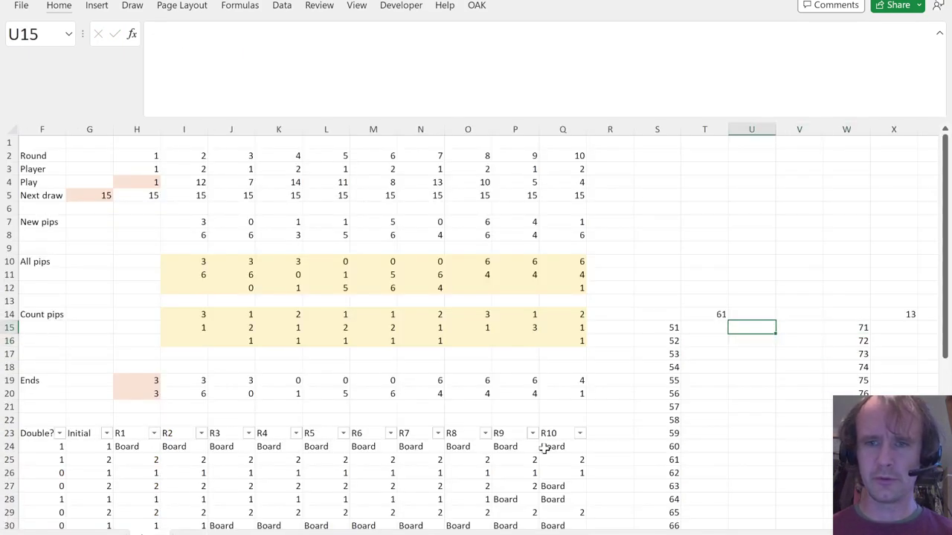
key("Up")
key("Left")
key("Left")
key("ctrl+shift+Down")
key("shift+Right")
key("alt+a")
key("w")
key("t")
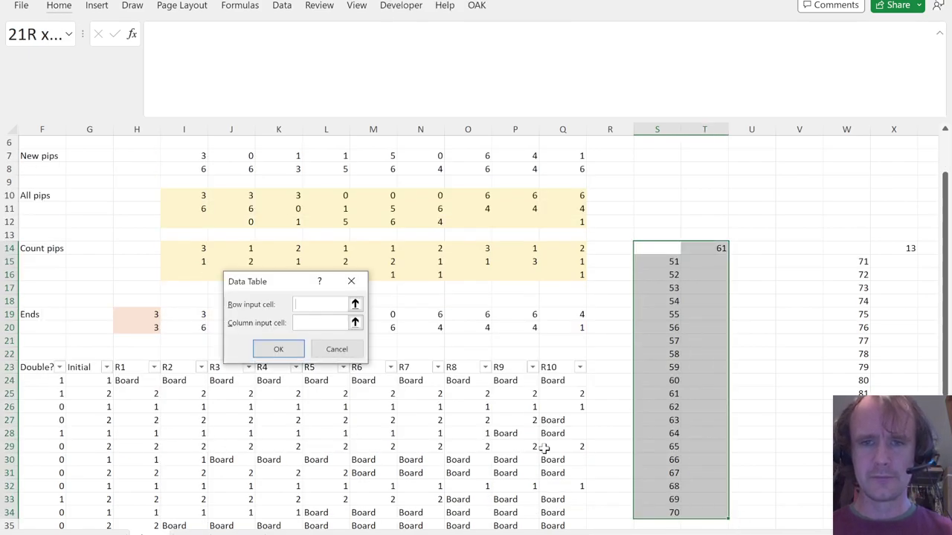
key("Tab")
left_click(571, 293)
key("ctrl+Home")
key("Right")
key("Down")
key("Return")
Create a one-variable data table over W14:X44 for games 71–100, using B2 as the column input cell.
key("Right")
key("Right")
key("Right")
key("Right")
key("Right")
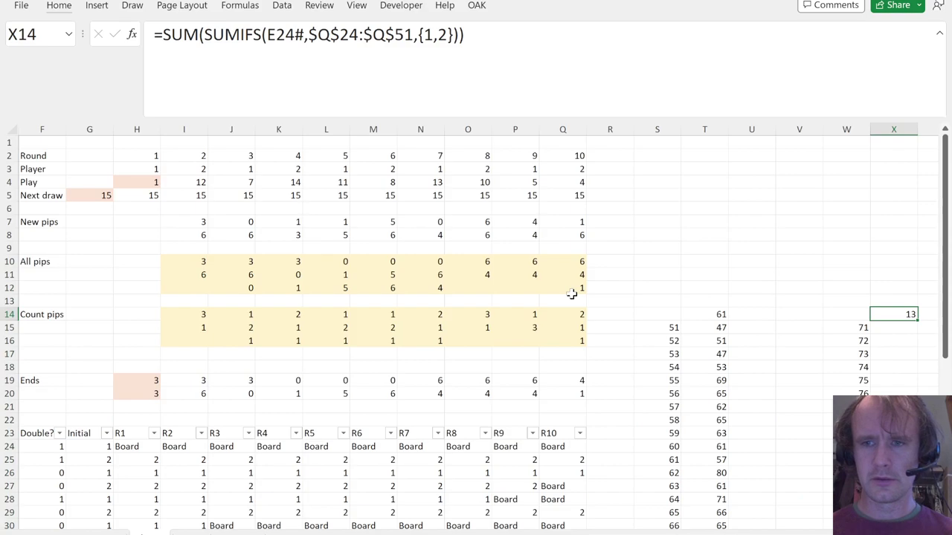
key("Left")
key("shift+Down")
key("ctrl+shift+Down")
key("alt+a")
key("w")
key("t")
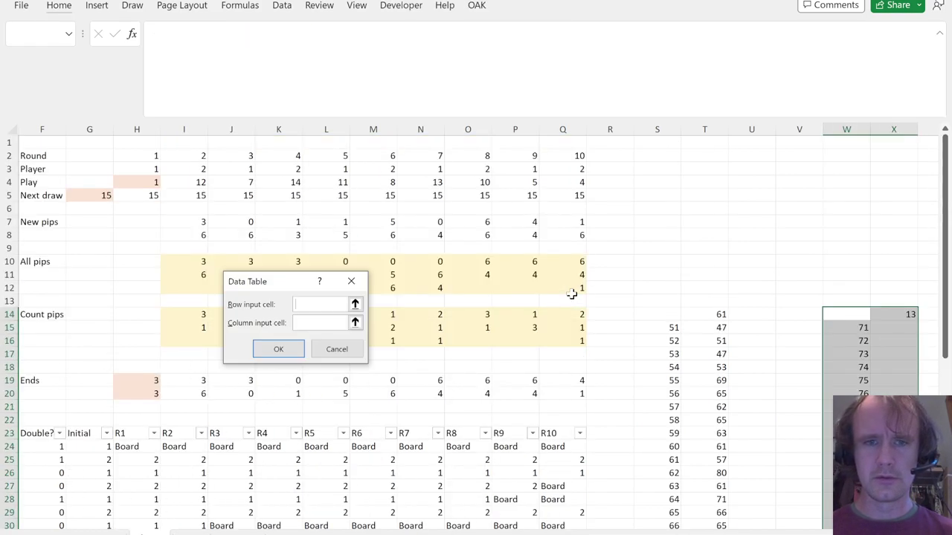
key("ctrl+Home")
key("Right")
key("Down")
key("Return")
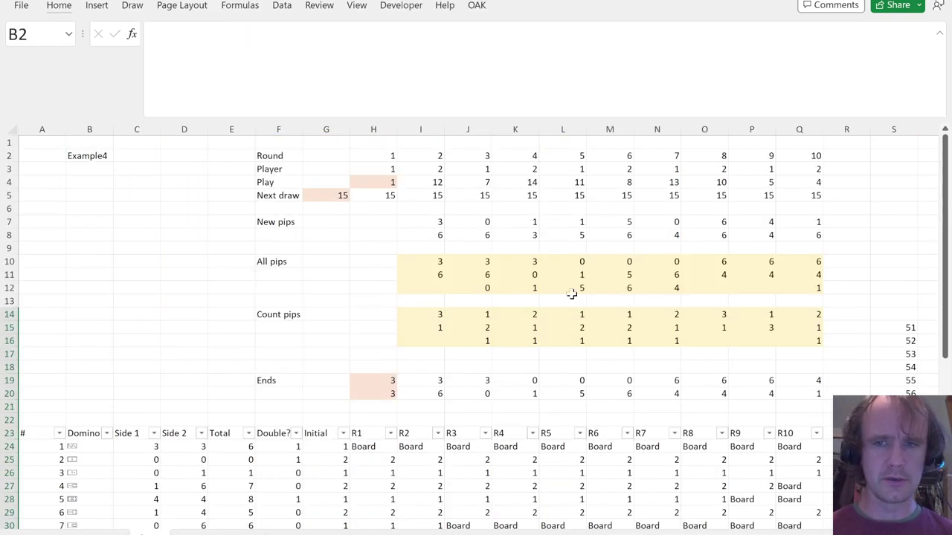
Select the Level 4 data table results in T15:T34 for copying.
key("Right")
key("Right")
key("Right")
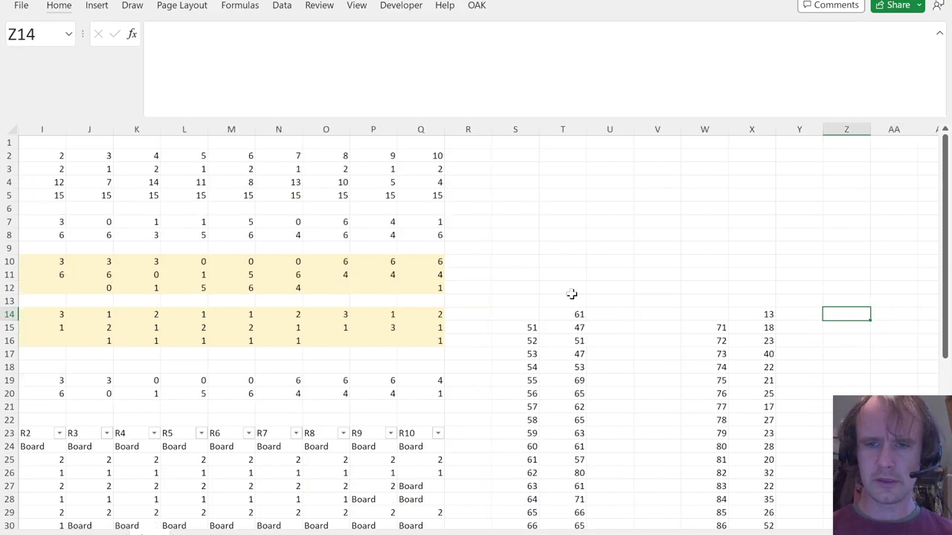
key("Left")
key("Left")
key("Left")
key("Left")
key("Down")
key("Left")
key("Left")
key("ctrl+shift+Down")
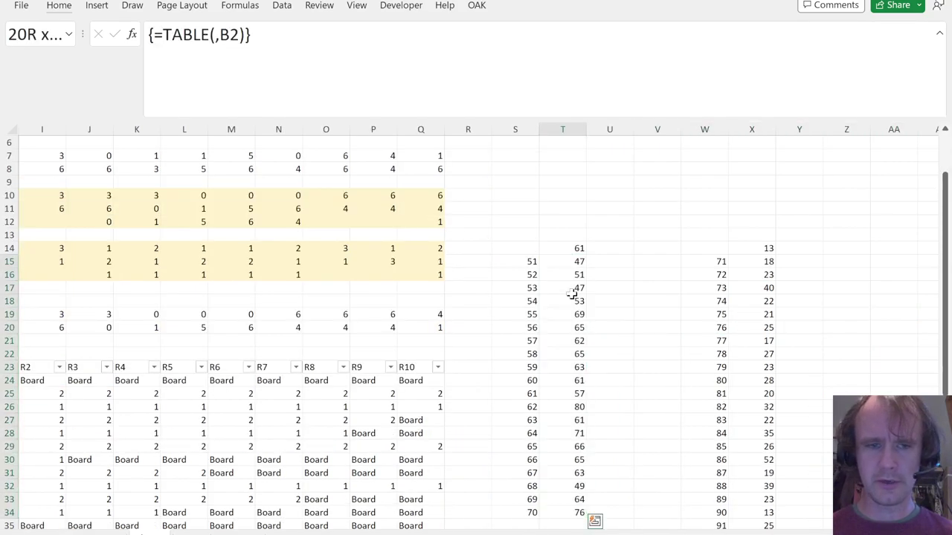
Paste the Level 4 results as links into the Case sheet's answer cells for games 51–70, starting at F129.
key("ctrl+Page_Up")
key("ctrl+Page_Up")
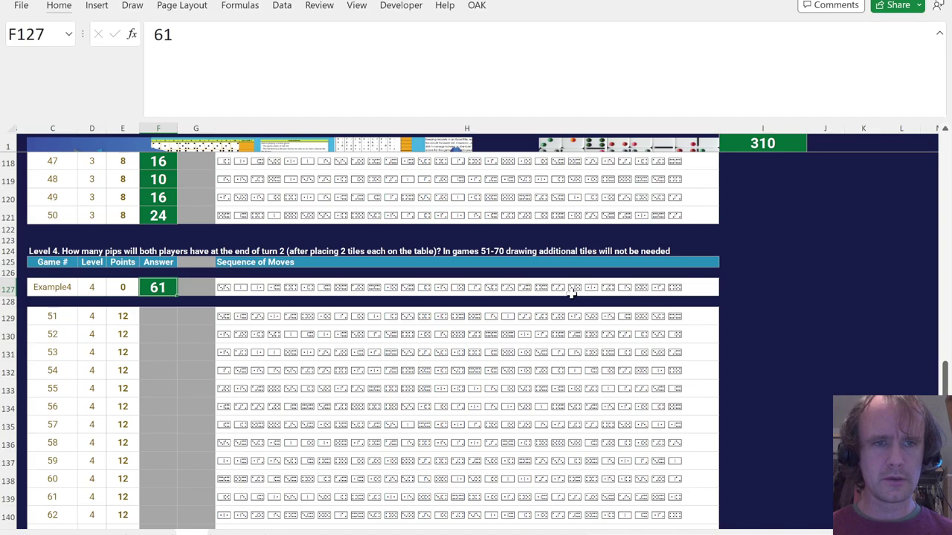
key("ctrl+Down")
key("ctrl+Up")
key("Down")
key("Down")
key("ctrl+alt+v")
key("alt+l")
Copy the Level 5 results from X15:X44 and paste them as links into the Case sheet's answer cells starting at F156.
key("ctrl+Down")
key("ctrl+Down")
key("ctrl+Down")
key("ctrl+Down")
key("ctrl+Up")
key("Down")
key("Down")
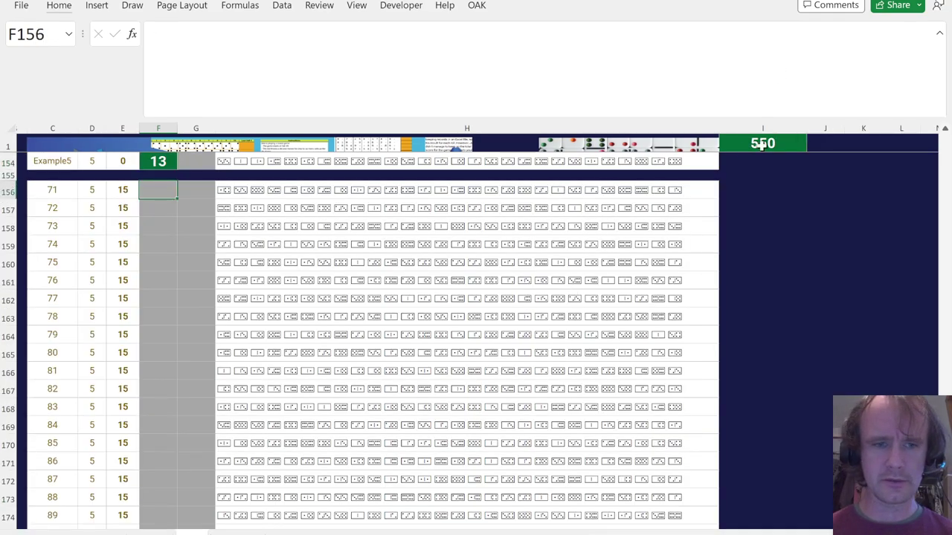
key("ctrl+Page_Up")
left_click(764, 261)
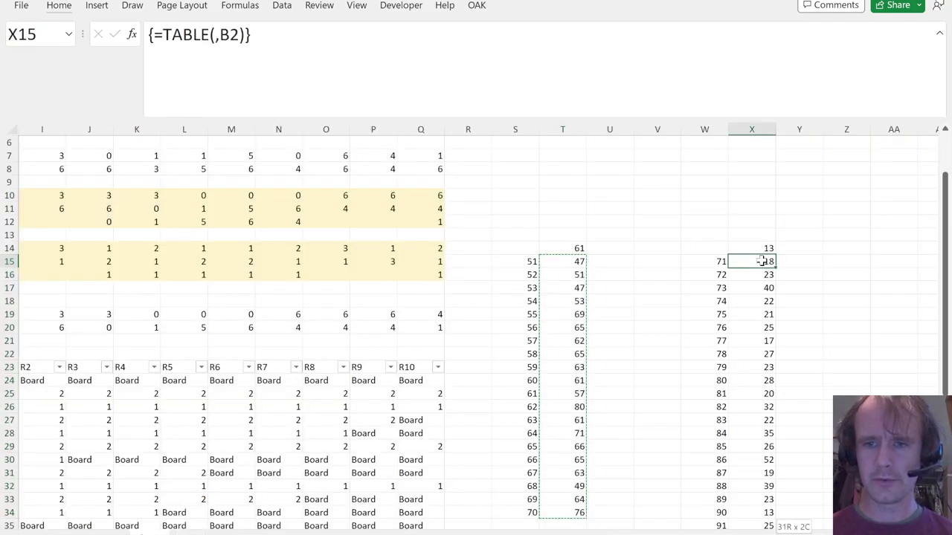
key("ctrl+shift+Down")
key("ctrl+c")
key("ctrl+Page_Down")
key("ctrl+alt+v")
key("v")
key("Return")
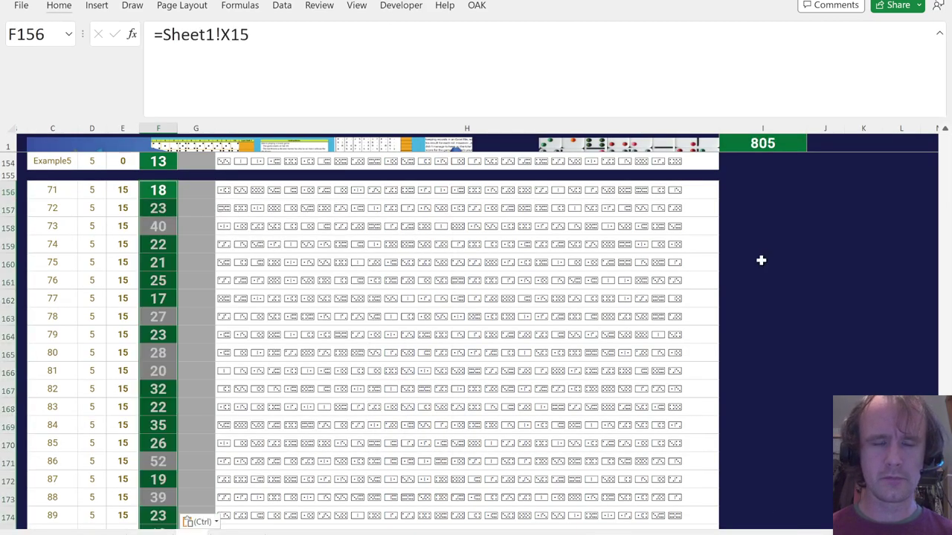
Examine the Level 5 answers on the Case sheet to see which games are not marked correct.
key("Left")
key("Right")
key("Down")
key("Down")
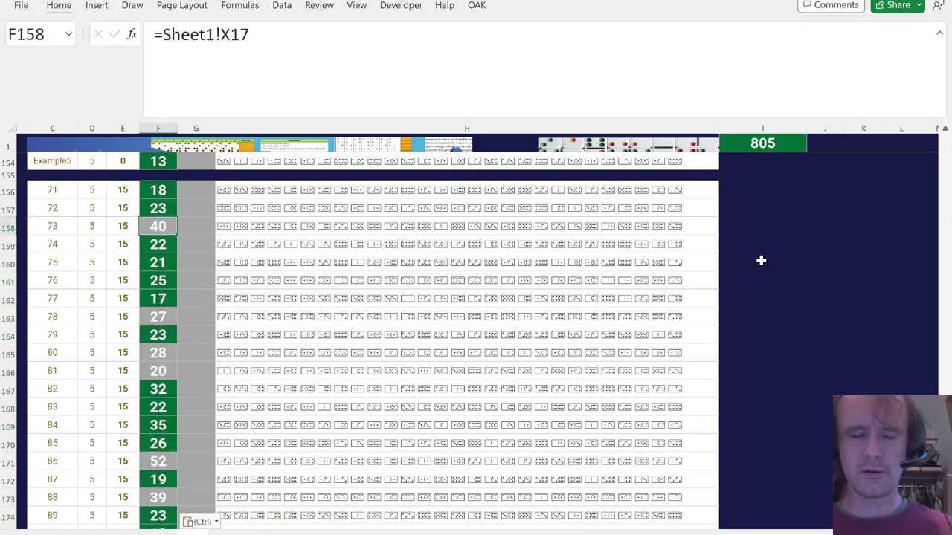
scroll(761, 260, "down", 3)
key("Up")
key("Up")
key("Up")
key("Up")
key("Up")
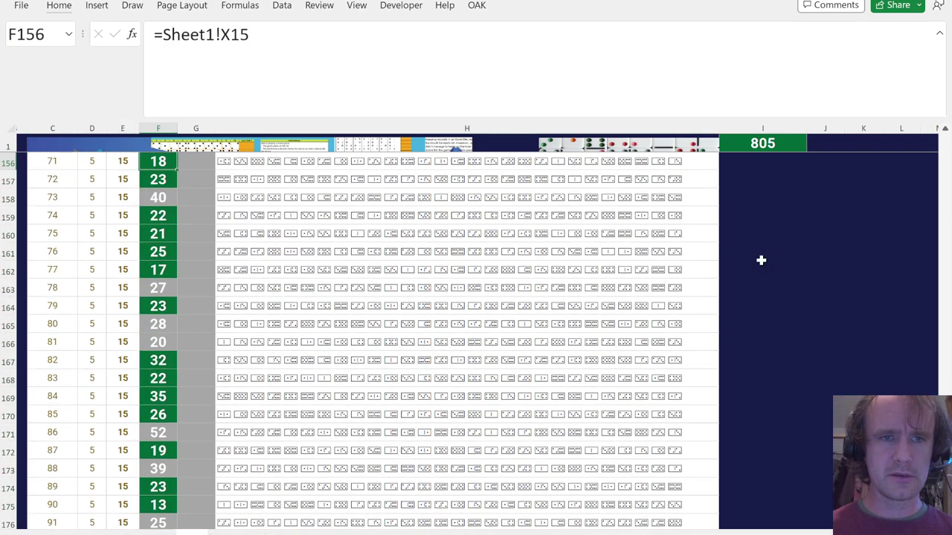
key("Down")
key("Down")
key("Down")
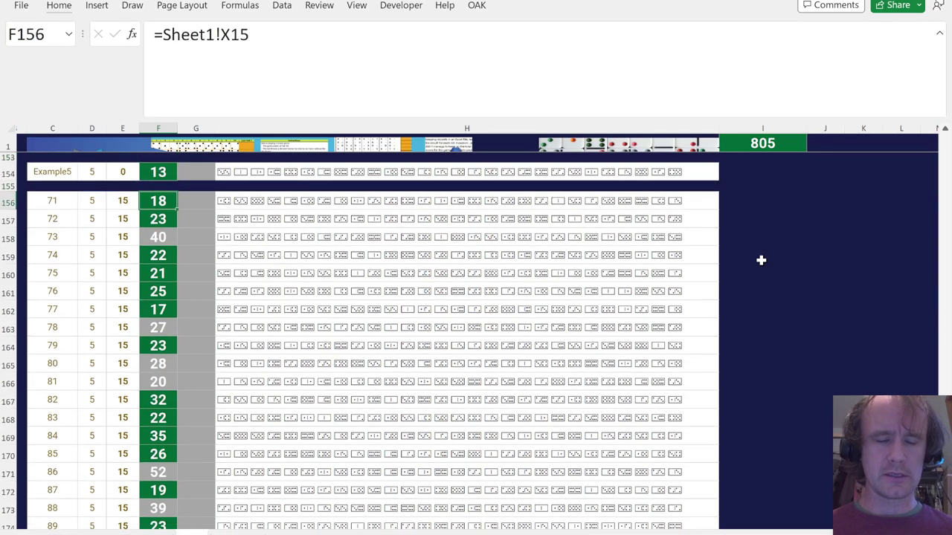
key("Down")
key("Down")
Return to the model sheet and set the game number in B2 to 73.
key("ctrl+bracketleft")
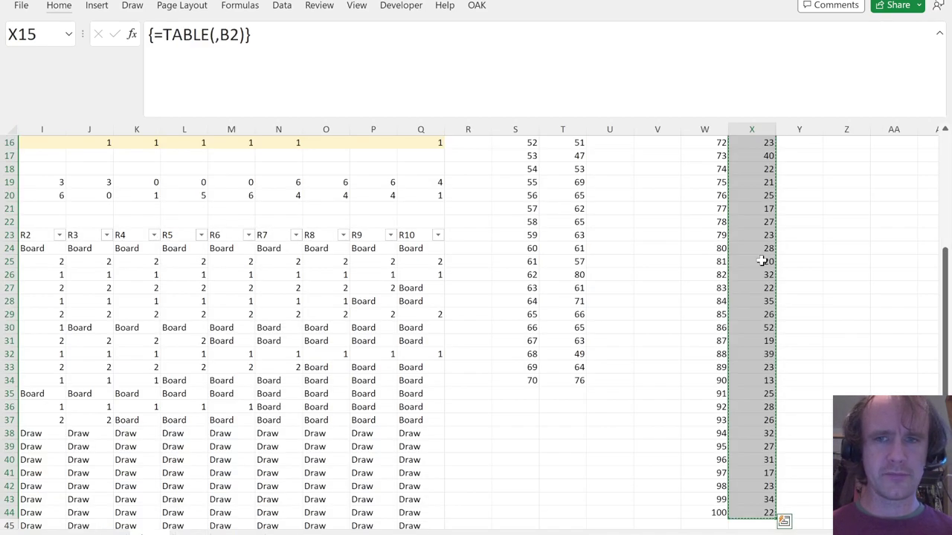
key("ctrl+Home")
key("Right")
key("Down")
type("7")
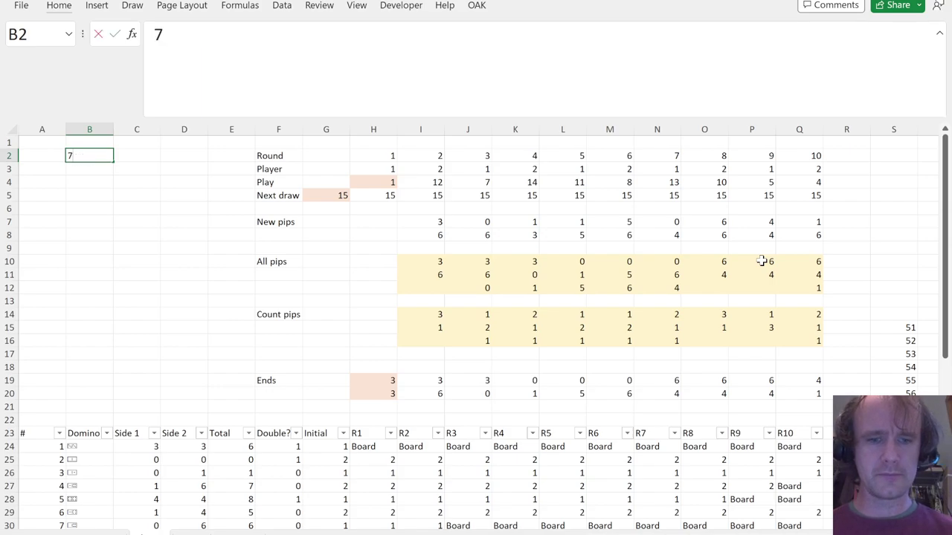
key("Return")
key("Right")
key("Right")
key("Right")
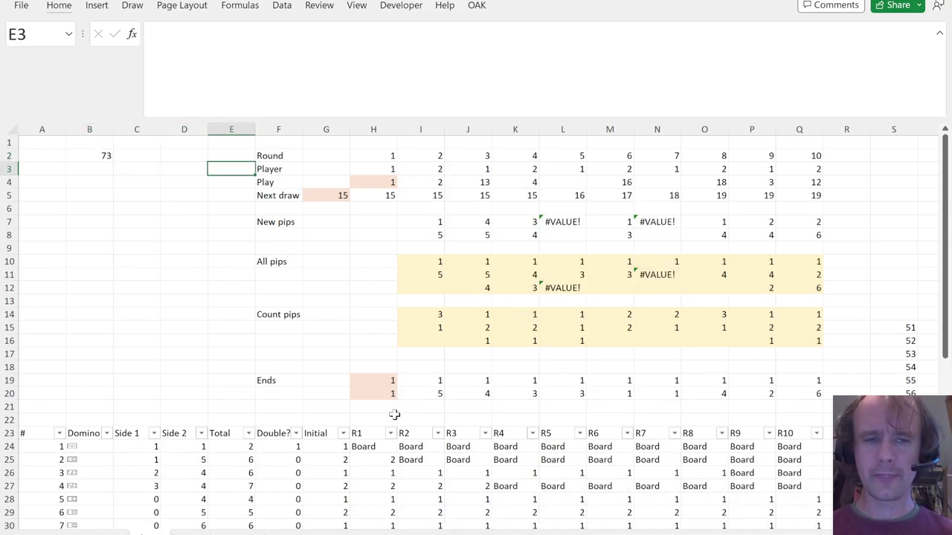
Filter the Initial column to show only the tiles dealt to player 1.
left_click(357, 435)
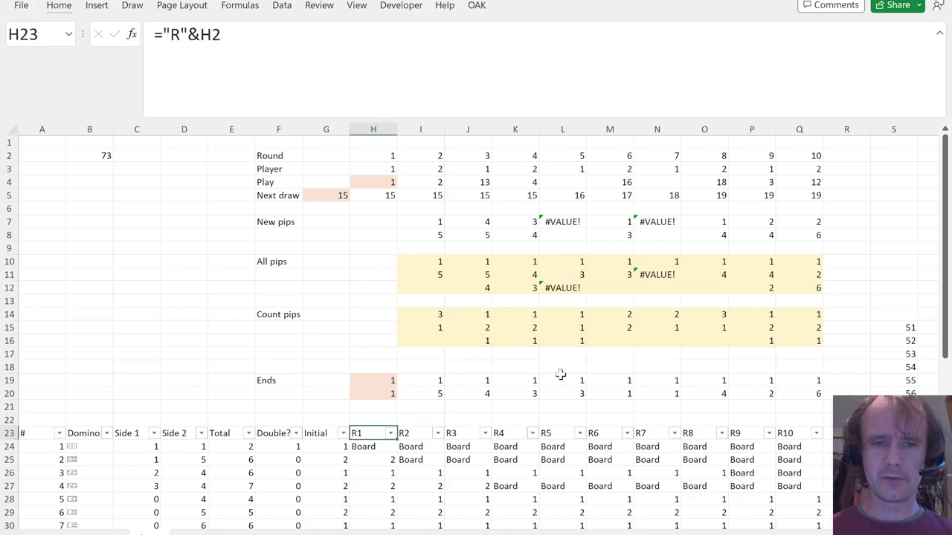
key("Left")
key("alt+Down")
key("Down")
key("space")
key("Down")
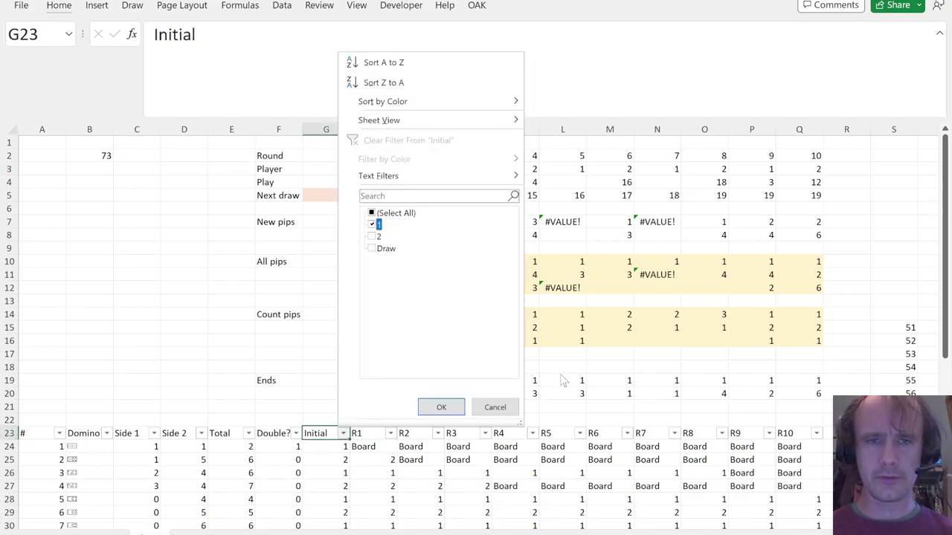
key("space")
key("Return")
Exclude the value 0 from the Double? column filter and clear all filters from the domino table.
key("Home")
key("Right")
key("Right")
key("Right")
key("Right")
key("Right")
key("alt+Down")
key("Down")
key("Down")
key("Down")
key("Down")
key("Down")
key("Down")
key("Down")
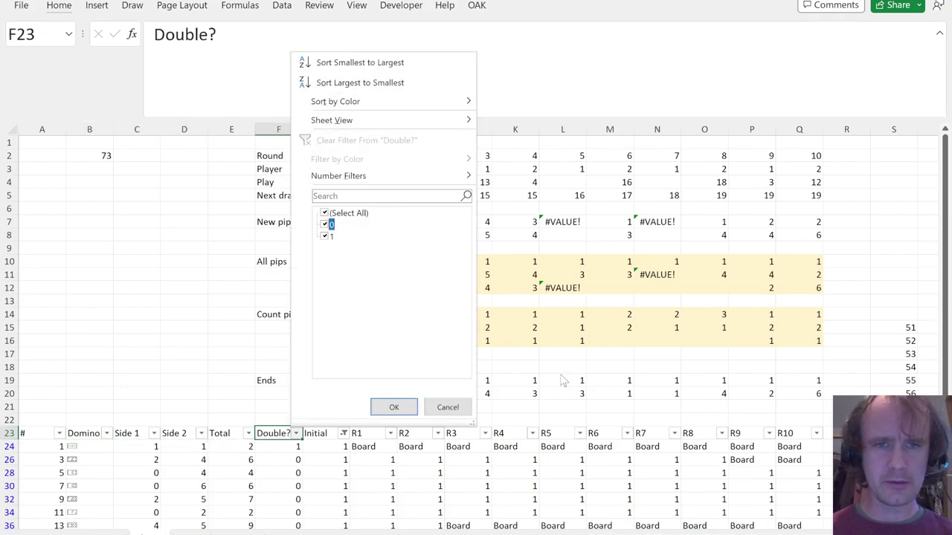
key("space")
key("Return")
key("ctrl+shift+l")
key("ctrl+shift+l")
Filter the R1 column to show only player 2's tiles and go to the first visible Side 1 value.
key("Right")
key("Right")
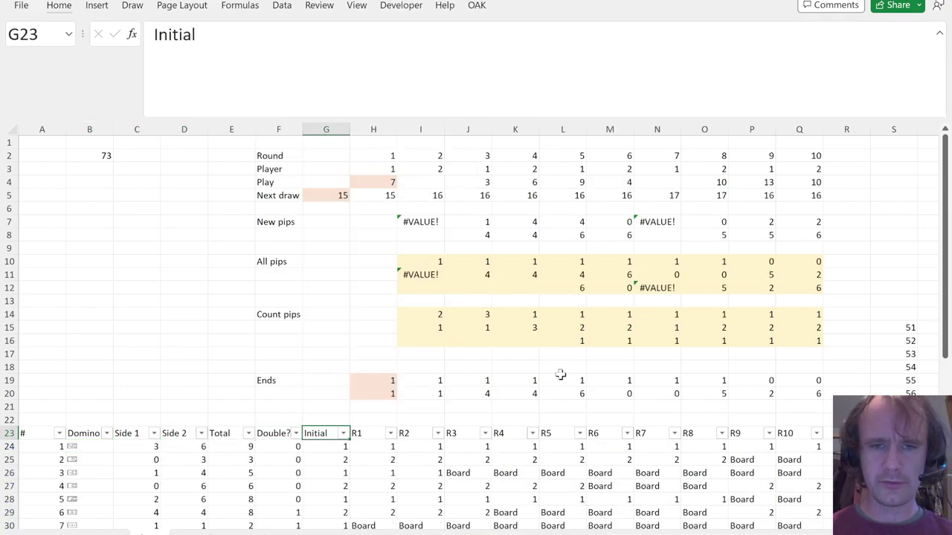
key("alt+Down")
key("Down")
key("Down")
key("Down")
key("Down")
key("Down")
key("Down")
key("space")
key("Down")
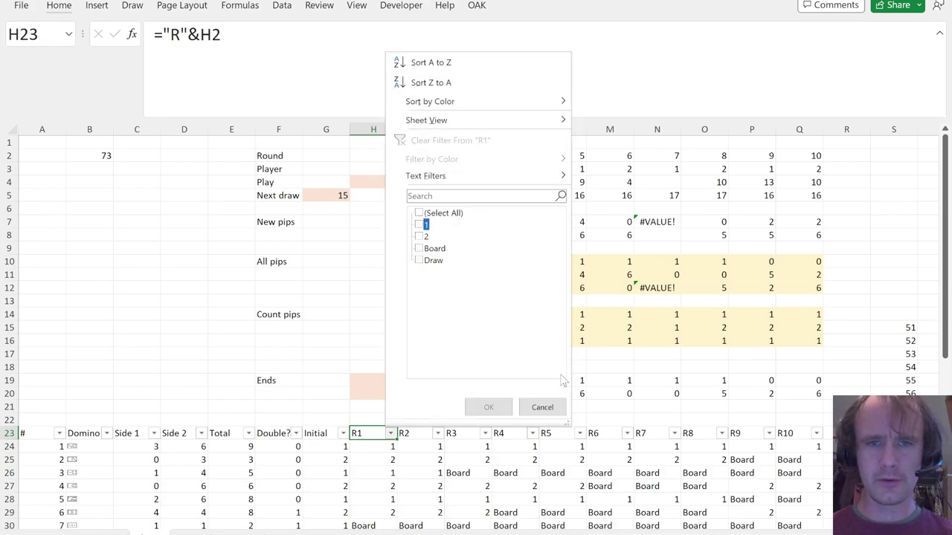
key("Down")
key("space")
key("Return")
key("Left")
key("Left")
key("Left")
key("Left")
key("Left")
key("Down")
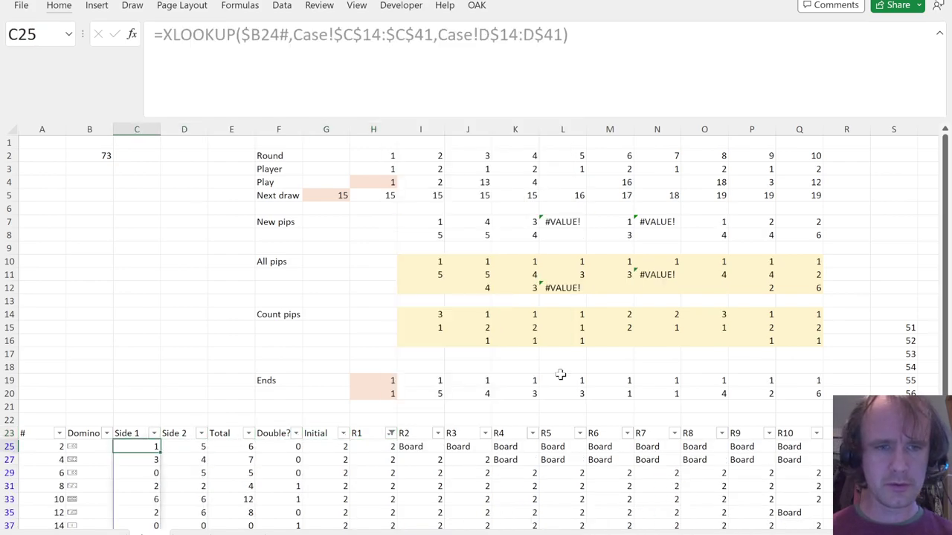
Examine the Side 1 and Side 2 values of player 2's filtered tiles.
key("shift+Right")
key("shift+Down")
key("shift+Down")
key("shift+Down")
key("shift+Down")
key("shift+Down")
key("shift+Down")
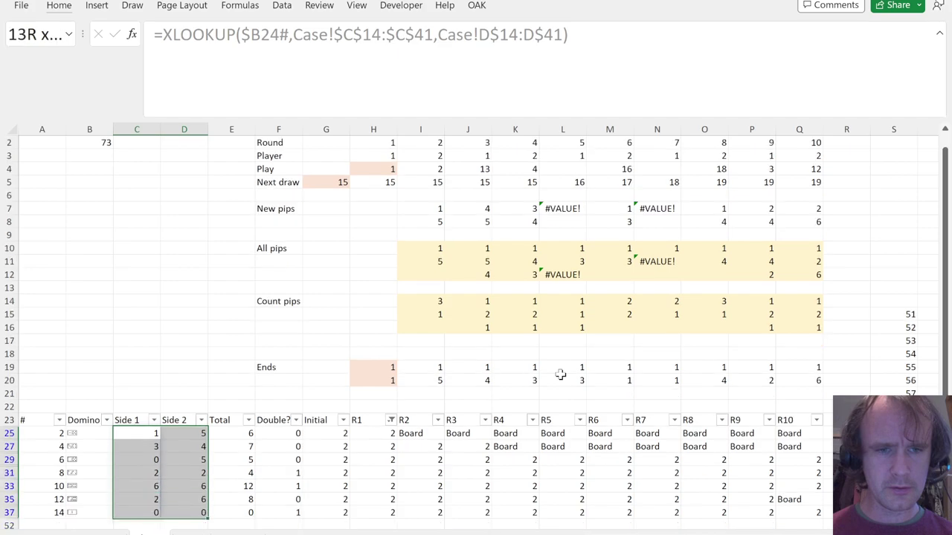
Clear all filters from the domino table and go to the R2 header.
key("Up")
key("Right")
key("Right")
key("Right")
key("Right")
key("Right")
key("Right")
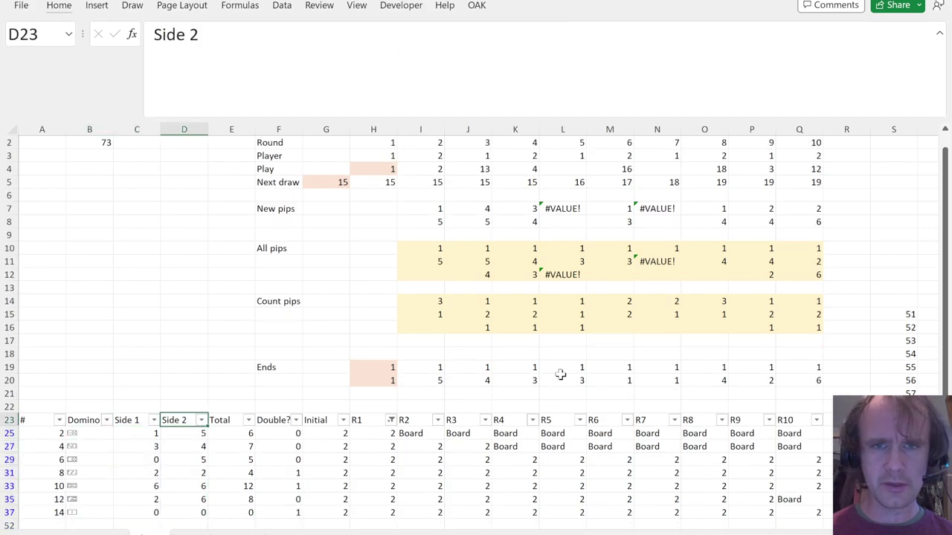
key("Escape")
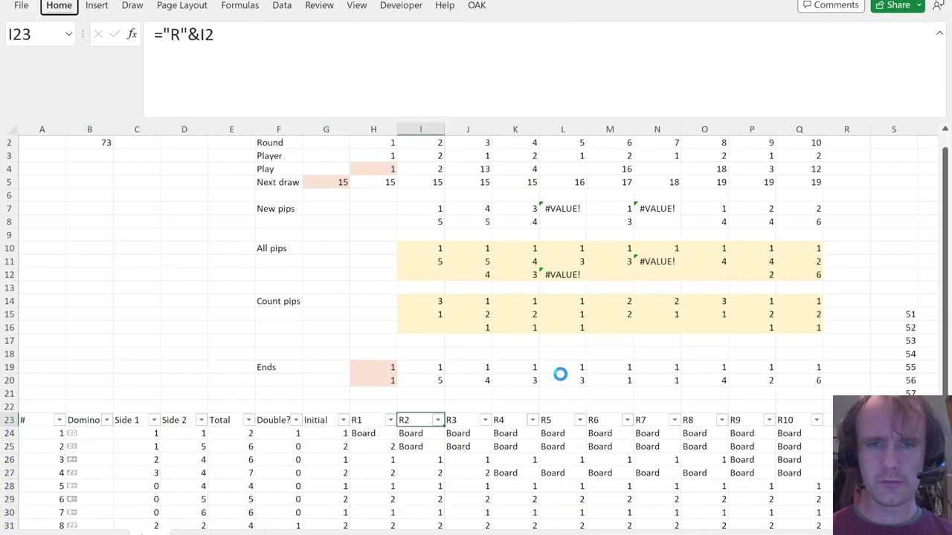
key("ctrl+z")
Examine the Ends formula and highlight the Ends values for rounds 3 to 10.
key("Up")
key("Up")
key("Up")
key("shift+Up")
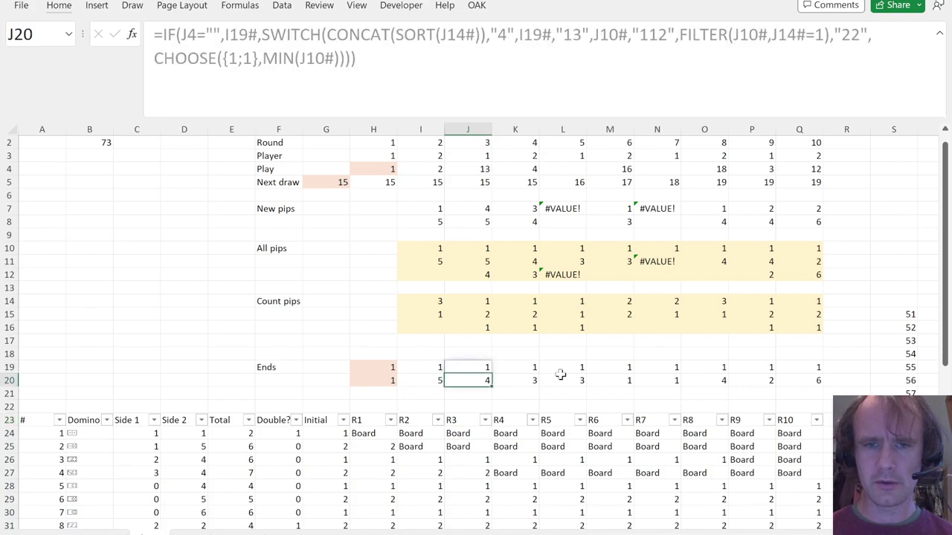
key("Down")
key("Down")
key("Down")
key("Up")
key("Left")
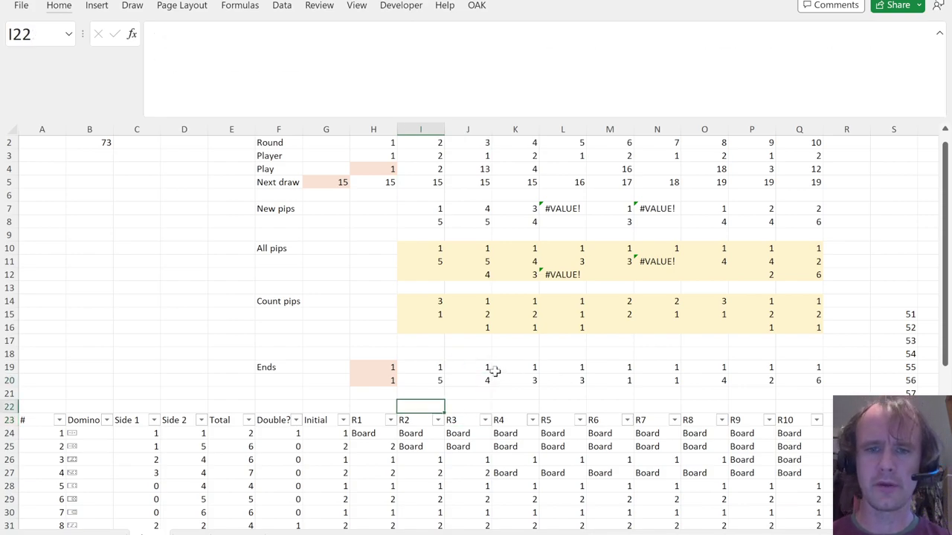
left_click_drag(475, 373, 790, 377)
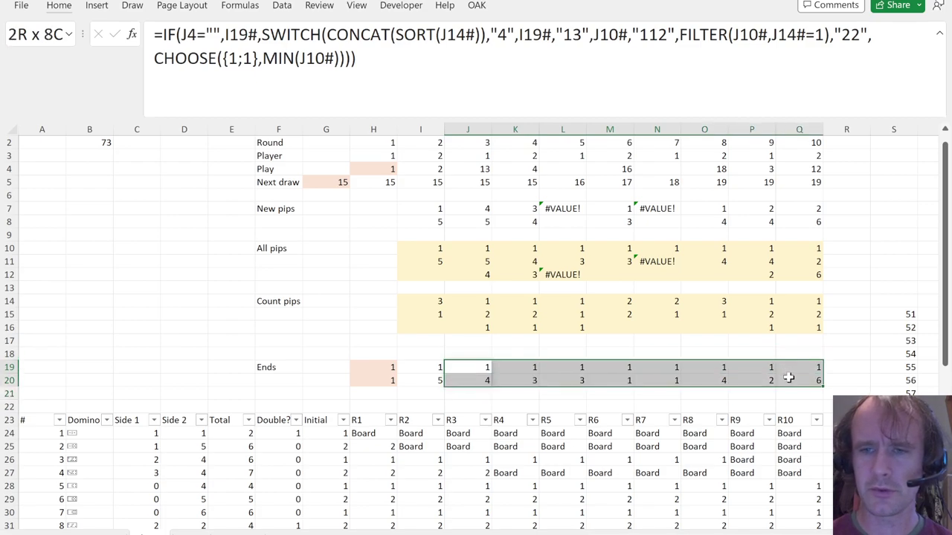
Go through the Ends values of rounds 1 to 6 one round at a time, checking round 2 against its new pips.
left_click(424, 369)
left_click(380, 366)
left_click_drag(423, 208, 430, 221)
left_click(424, 369)
left_click_drag(424, 368, 483, 379)
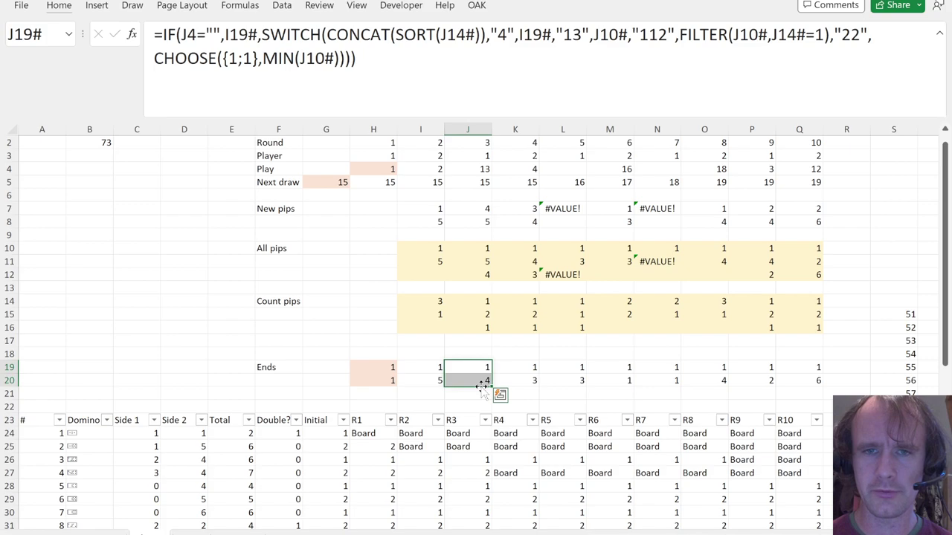
left_click_drag(527, 366, 529, 379)
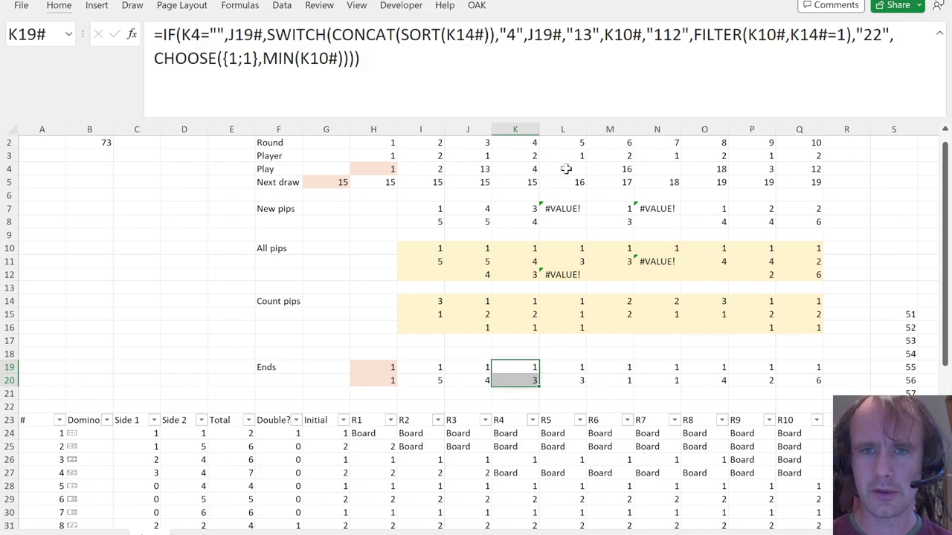
left_click_drag(575, 369, 575, 384)
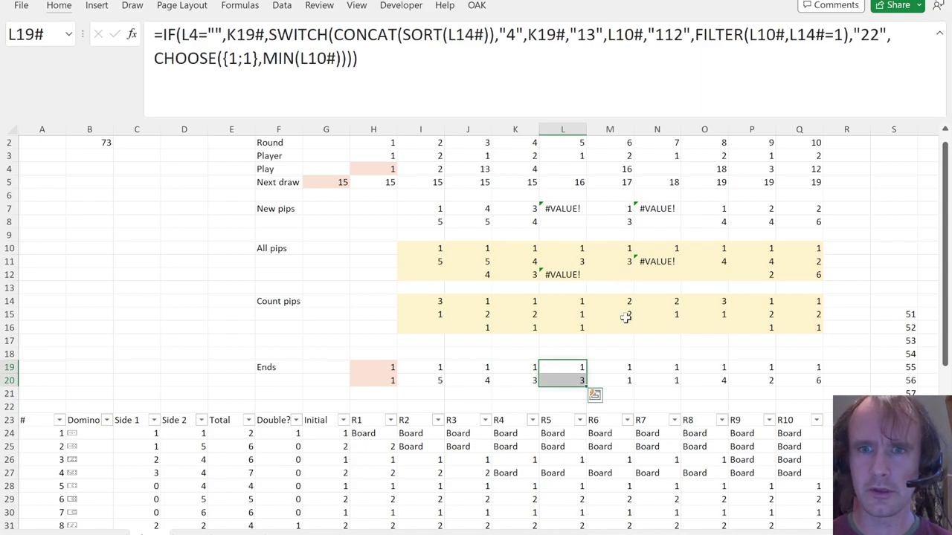
left_click_drag(625, 365, 625, 380)
key("ctrl+v")
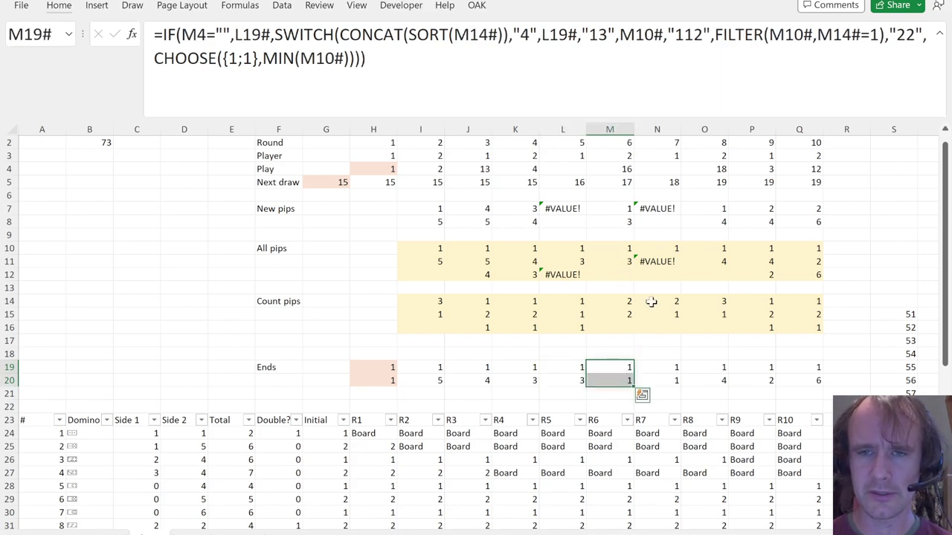
Check the Ends values of rounds 7 to 10 in row 19 and 20.
left_click_drag(669, 365, 714, 380)
key("ctrl+v")
key("ctrl+v")
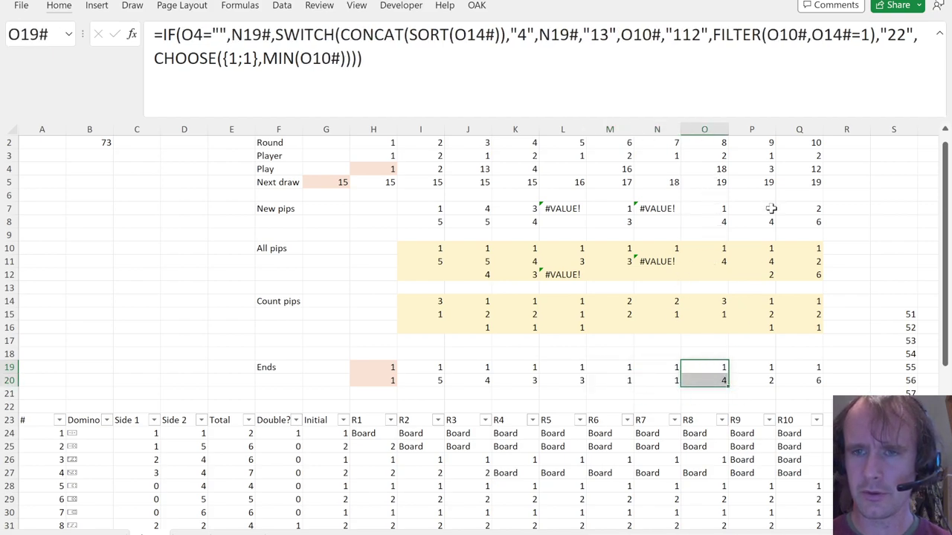
left_click_drag(761, 362, 801, 381)
key("ctrl+v")
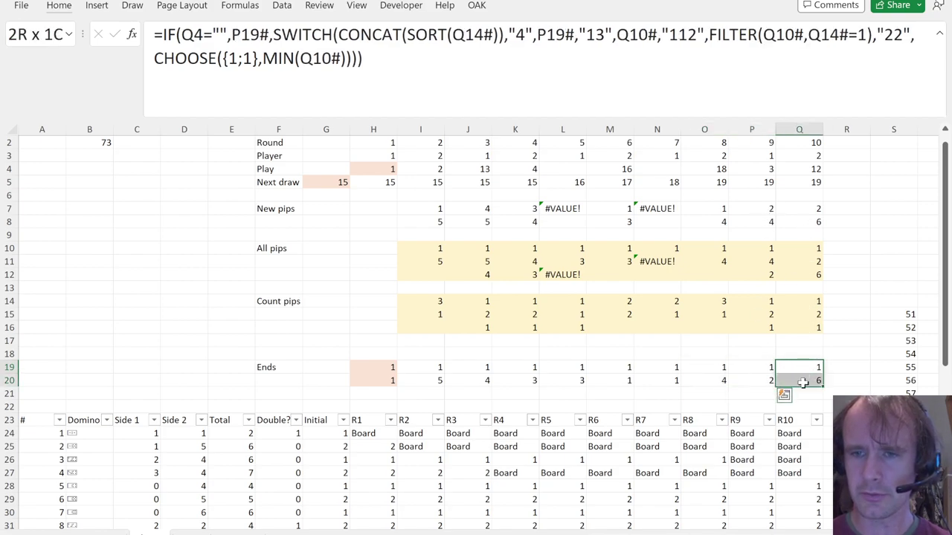
key("ctrl+v")
left_click(419, 421)
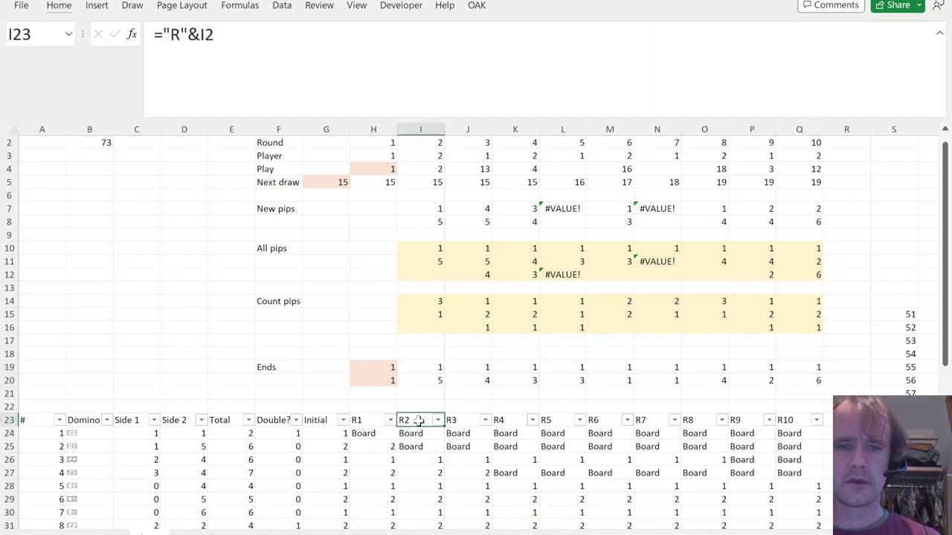
key("Left")
key("alt+Down")
key("Down")
key("Tab")
key("shift+Tab")
key("space")
key("Down")
key("Down")
key("space")
key("Return")
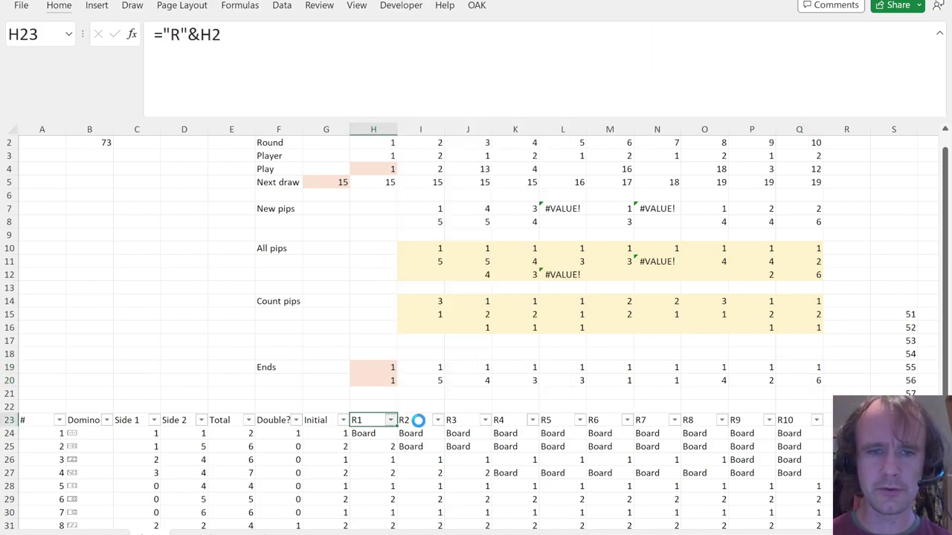
key("Right")
key("ctrl+z")
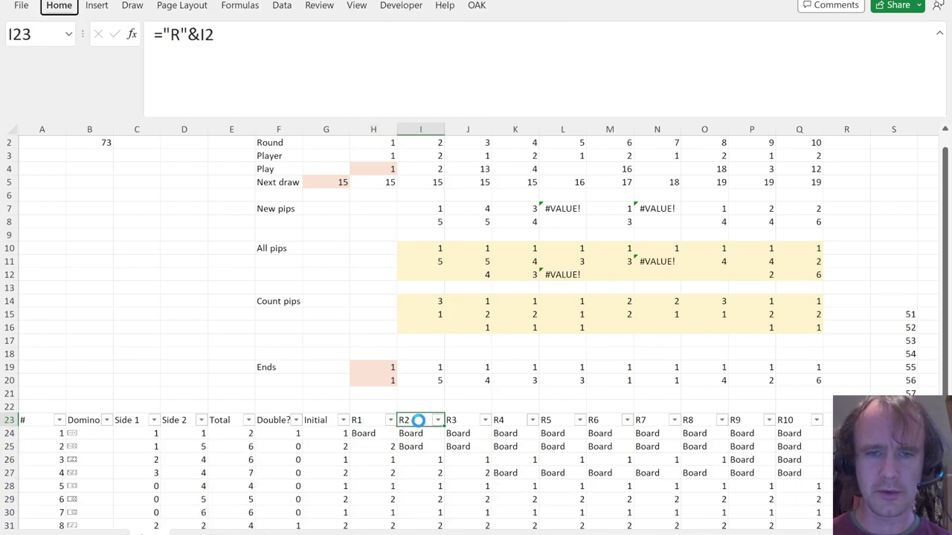
Filter the R2 column to show only player 1's tiles.
key("alt+Down")
key("Down")
key("Down")
key("Tab")
key("shift+Tab")
key("space")
key("Down")
key("space")
key("Return")
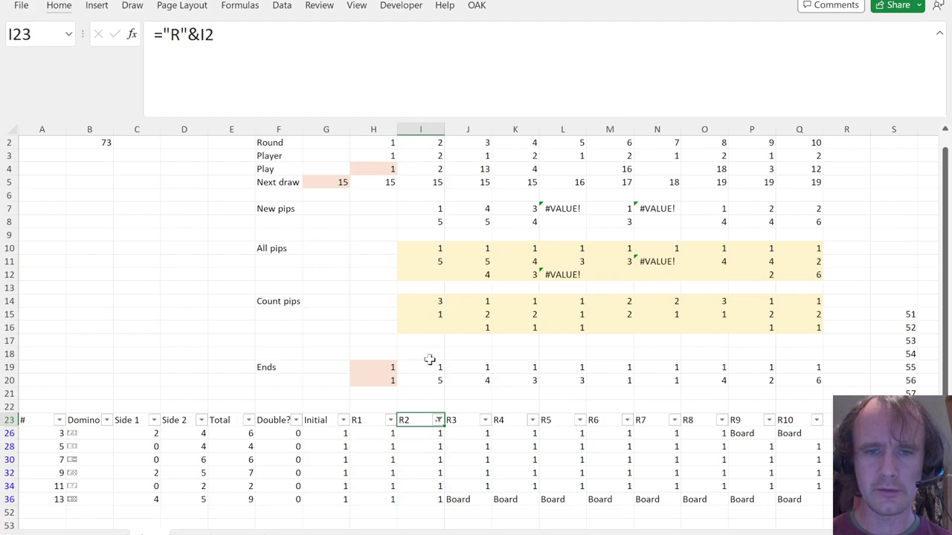
Compare the Side 1 and Side 2 values of player 1's filtered tiles with the round 3 play in J4.
key("Left")
key("Left")
key("Left")
key("Left")
key("Left")
key("Left")
key("Down")
key("shift+Right")
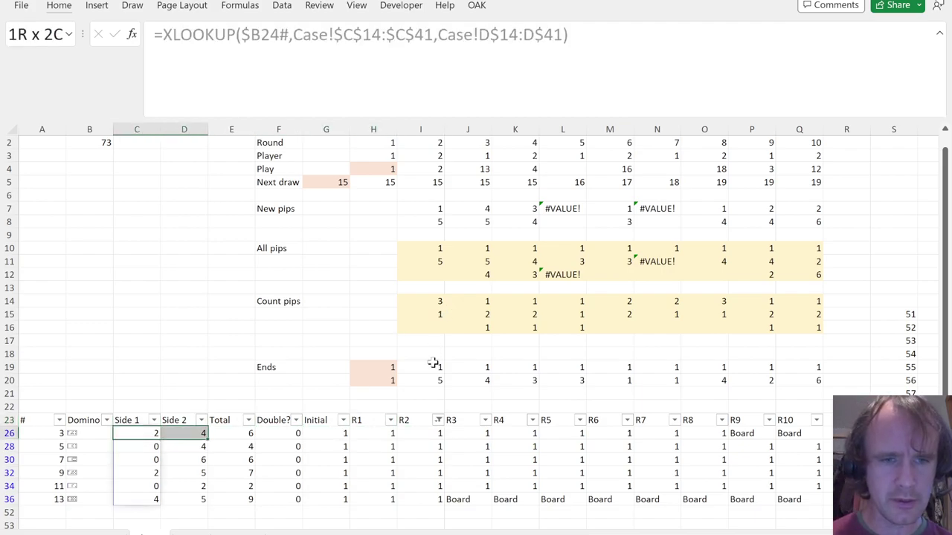
key("shift+Down")
key("shift+Down")
key("shift+Down")
key("shift+Tab")
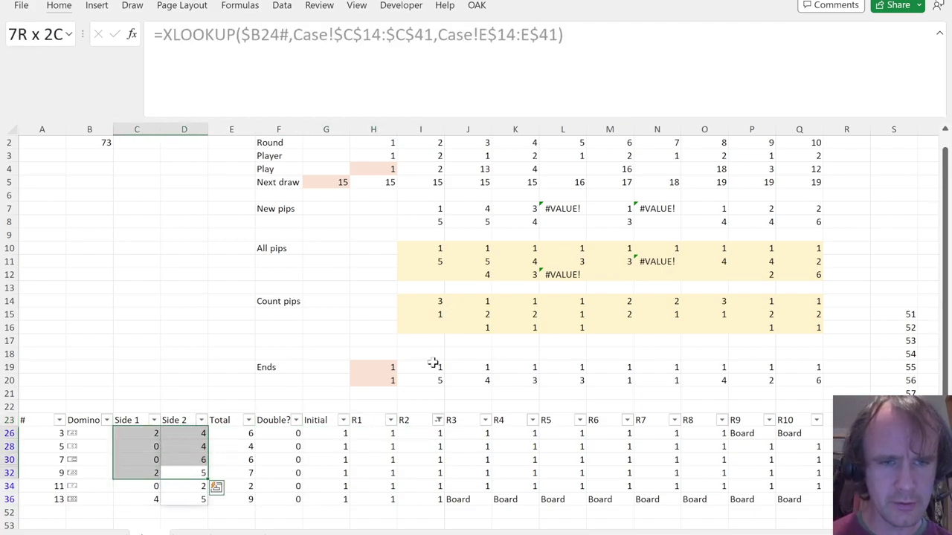
key("Down")
key("Down")
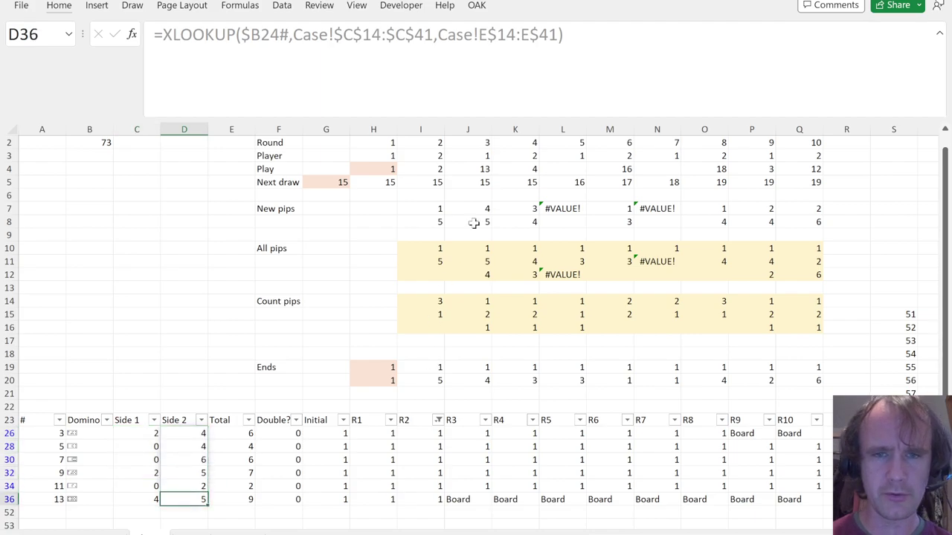
left_click(482, 171)
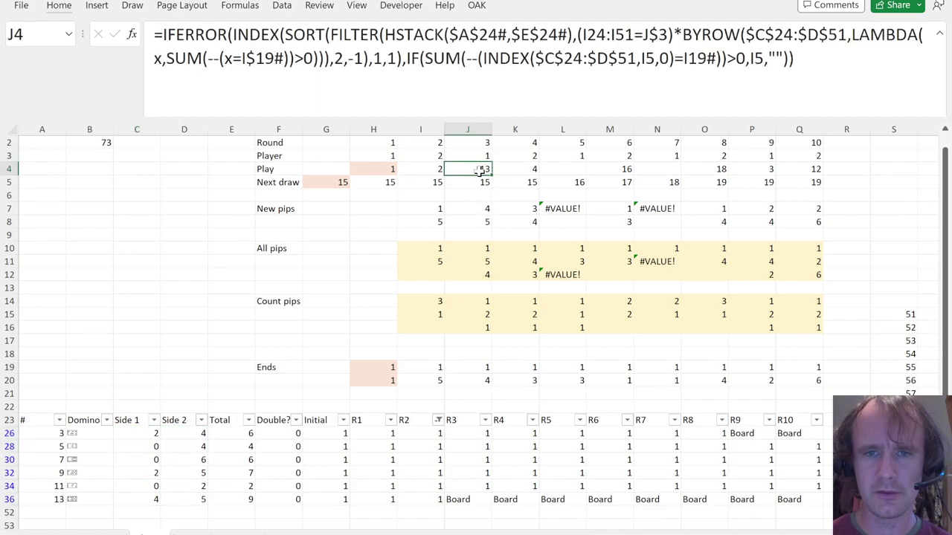
Clear the R2 filter and filter the R3 column to show only player 1's tiles.
left_click(461, 422)
key("alt+a")
key("c")
key("alt+Down")
key("Tab")
key("Tab")
key("space")
key("Down")
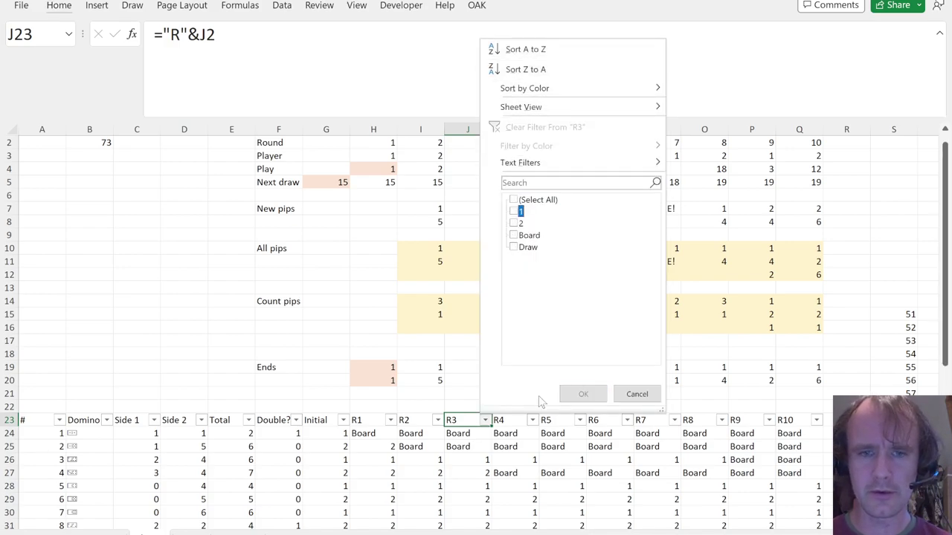
key("Down")
key("space")
key("space")
key("Up")
key("space")
key("Return")
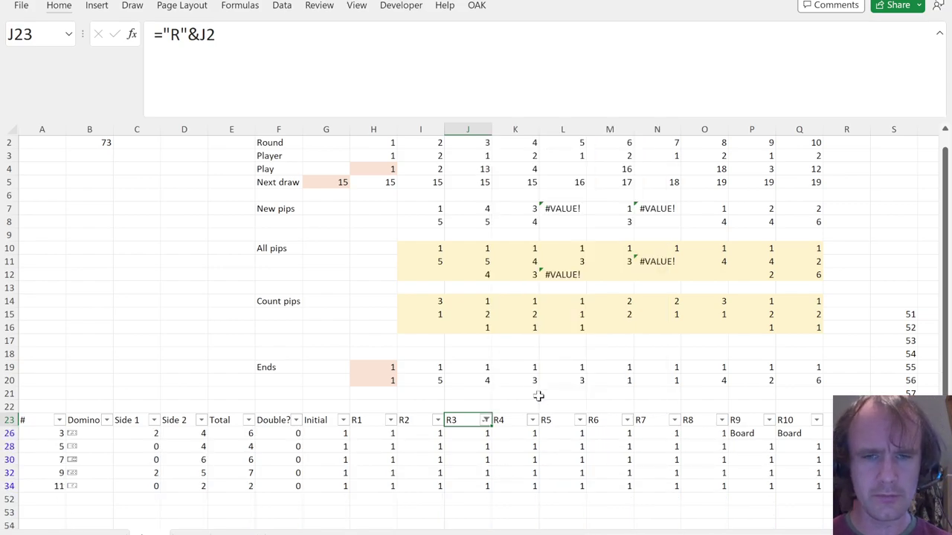
Examine the sides of player 1's remaining tiles after round 3 and inspect the round 4 play formula in K4.
key("Up")
key("Up")
key("Up")
key("Up")
key("Down")
key("Down")
key("Up")
key("Down")
key("Down")
key("Down")
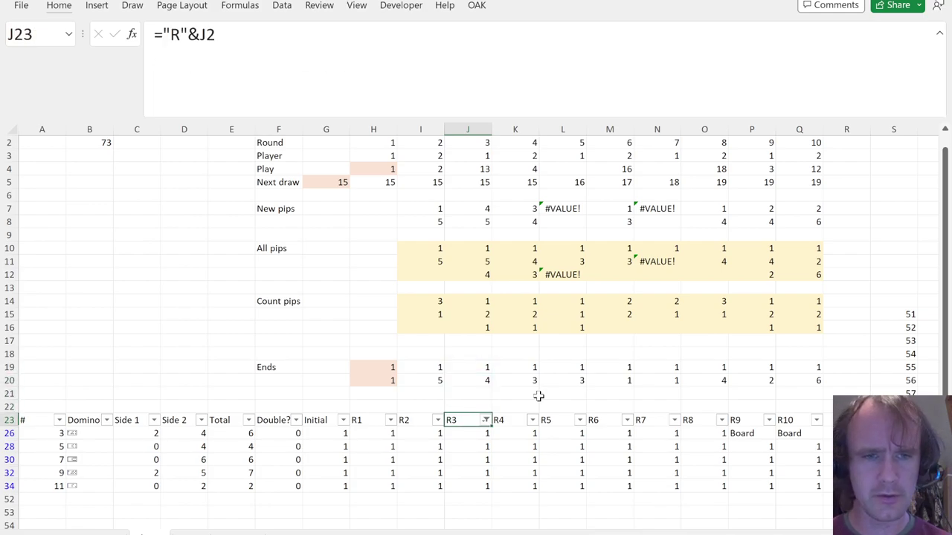
key("Home")
key("Down")
key("Right")
key("Right")
key("Down")
key("Down")
key("Down")
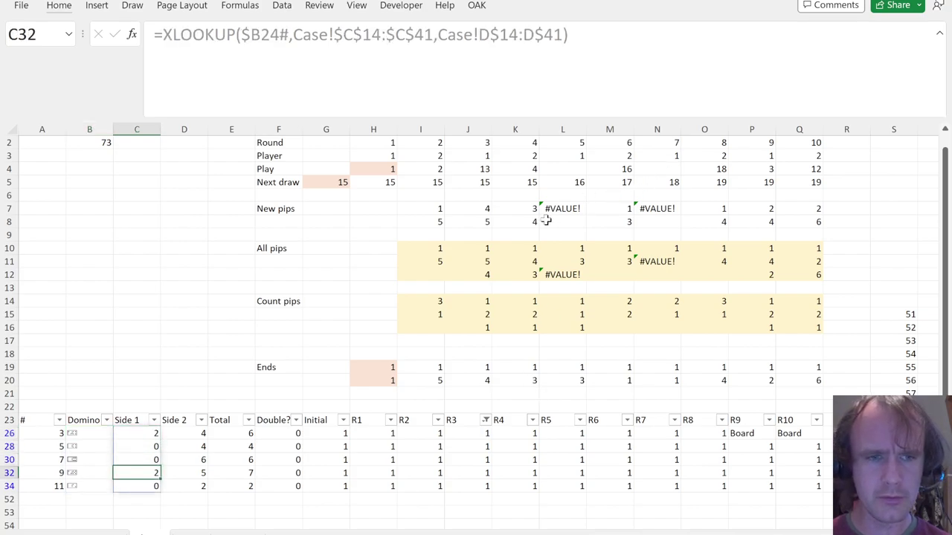
left_click(512, 168)
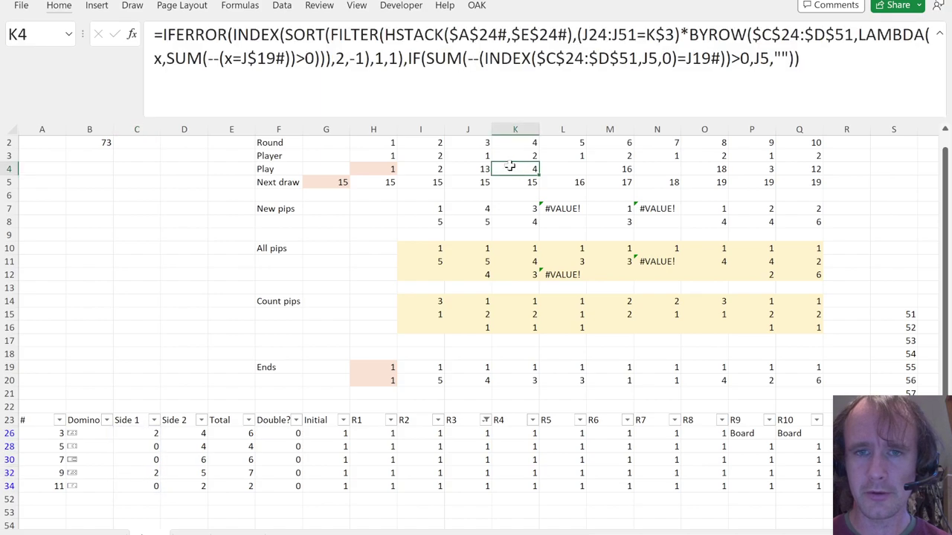
Filter the R4 column to player 2's tiles, reapplying the filter, and highlight their Side 1 and Side 2 values.
left_click(505, 420)
key("alt+Down")
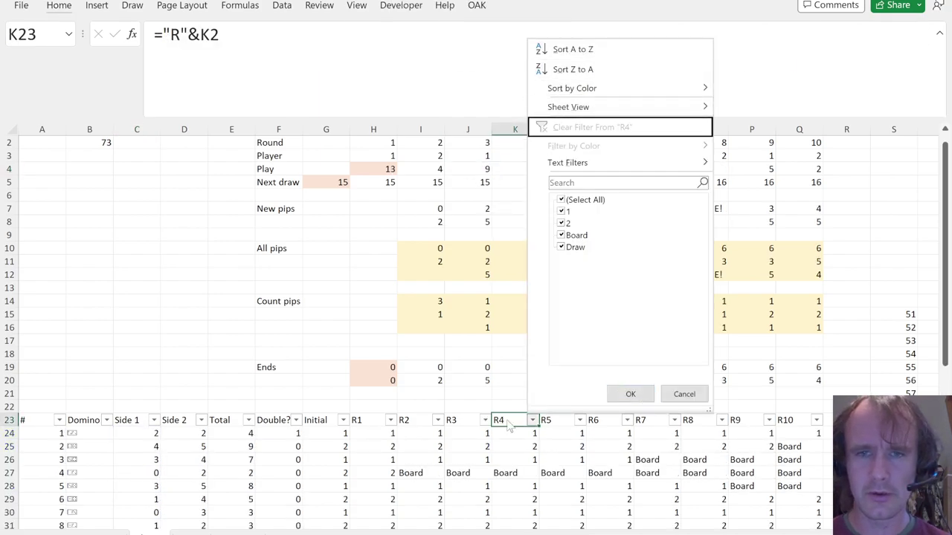
key("Return")
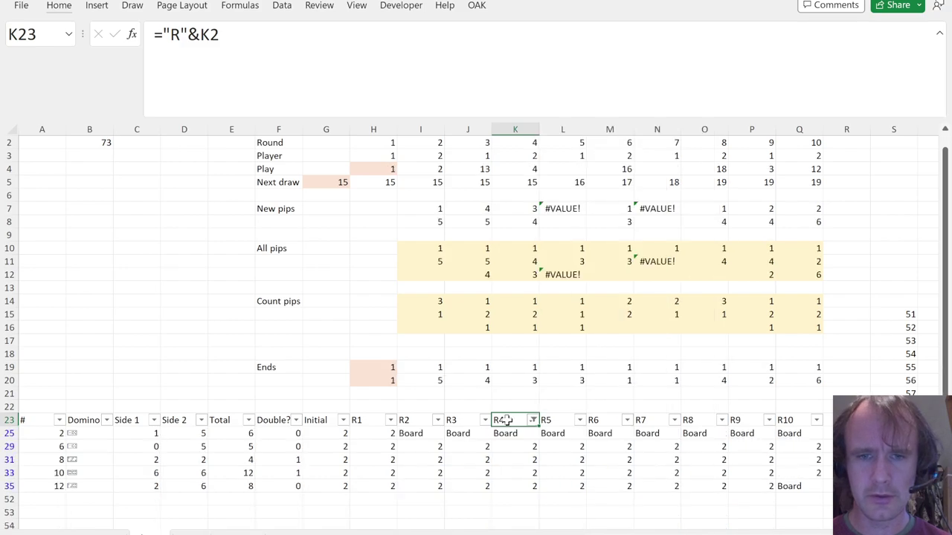
key("ctrl+alt+l")
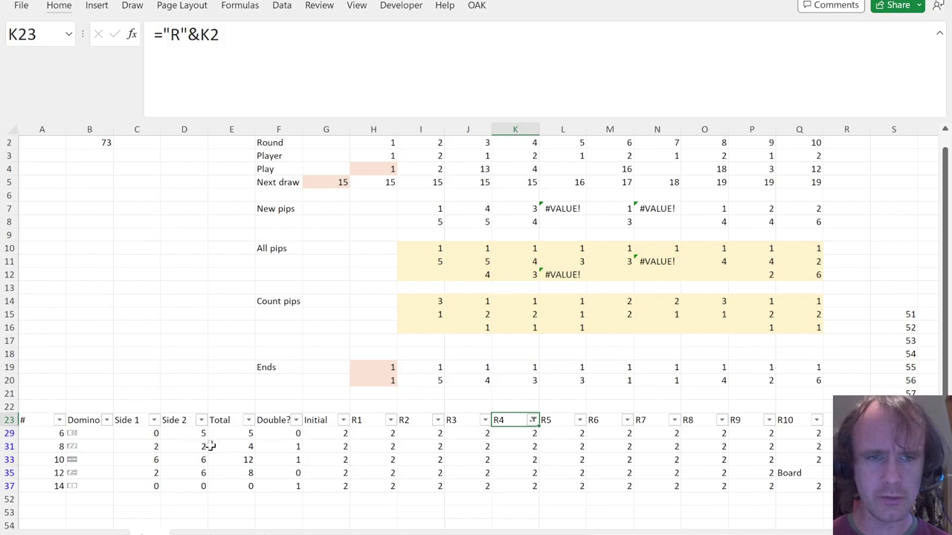
left_click_drag(155, 438, 193, 486)
Clear all filters from the domino table and go to tile 15's R4 cell, K38.
left_click(497, 421)
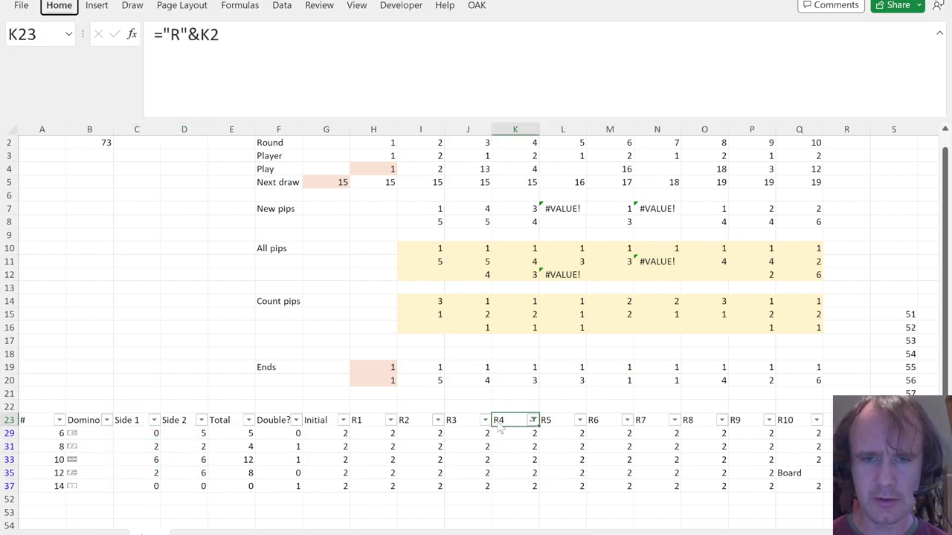
key("alt+a")
key("c")
key("Down")
key("Down")
key("Down")
key("Down")
key("Down")
key("Down")
key("Down")
key("Down")
key("Down")
key("Down")
key("Down")
key("Down")
key("Down")
key("Down")
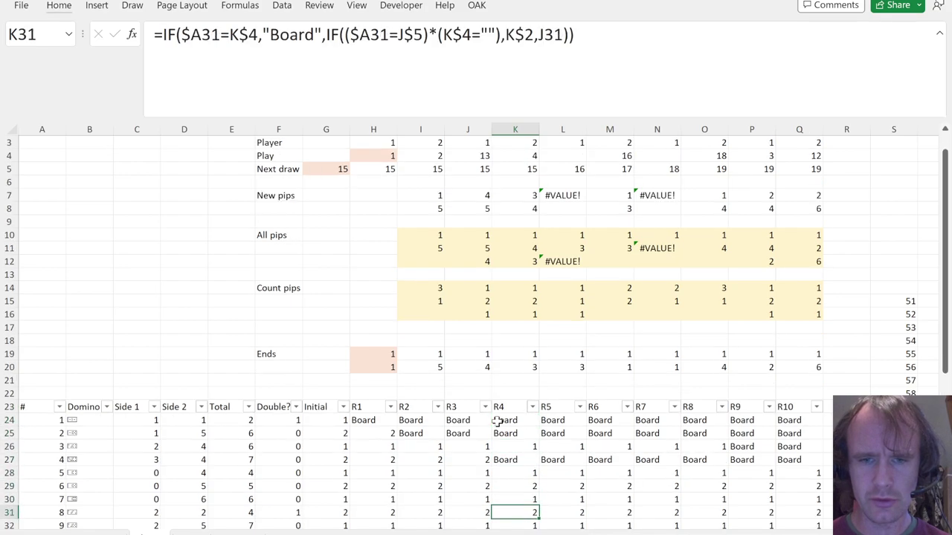
key("Down")
key("Down")
key("Down")
key("Down")
key("Up")
key("Up")
key("Up")
key("Up")
key("Down")
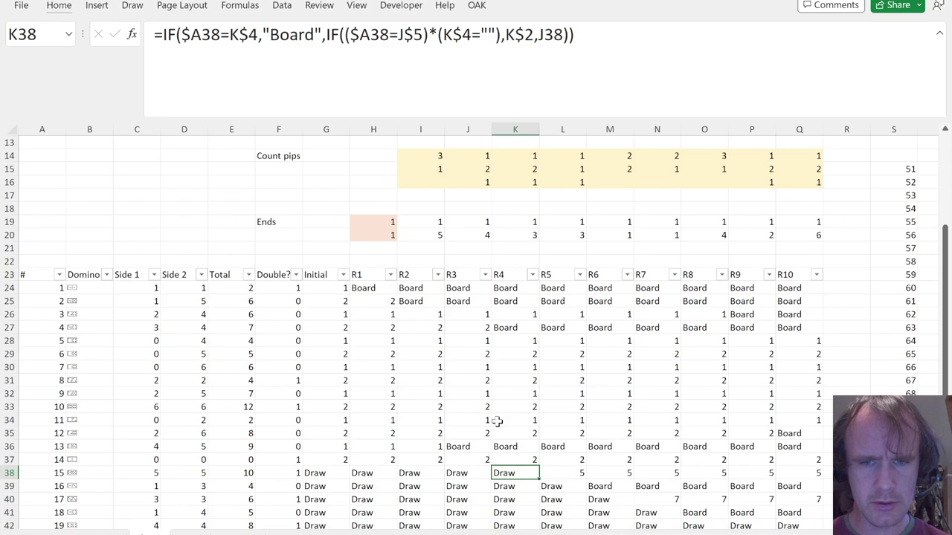
Highlight tile 15's row and trace the R4 column from K38 up to the Next draw value in K5.
key("shift+space")
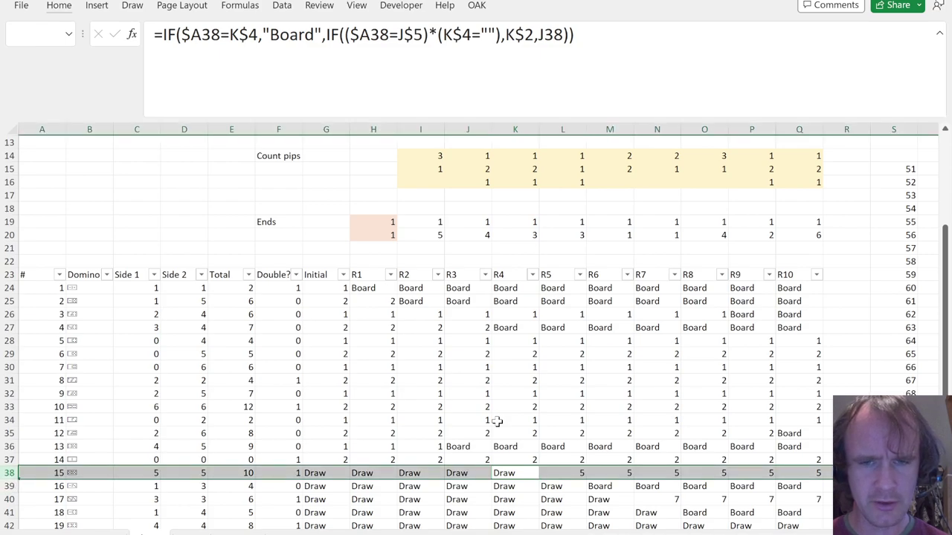
key("shift+BackSpace")
key("ctrl+shift+Up")
key("ctrl+shift+Up")
key("ctrl+shift+Up")
key("ctrl+shift+Up")
key("ctrl+shift+Up")
key("ctrl+shift+Up")
key("ctrl+shift+Up")
key("ctrl+shift+Up")
key("ctrl+shift+Up")
key("ctrl+shift+Up")
key("ctrl+shift+Up")
key("ctrl+shift+Up")
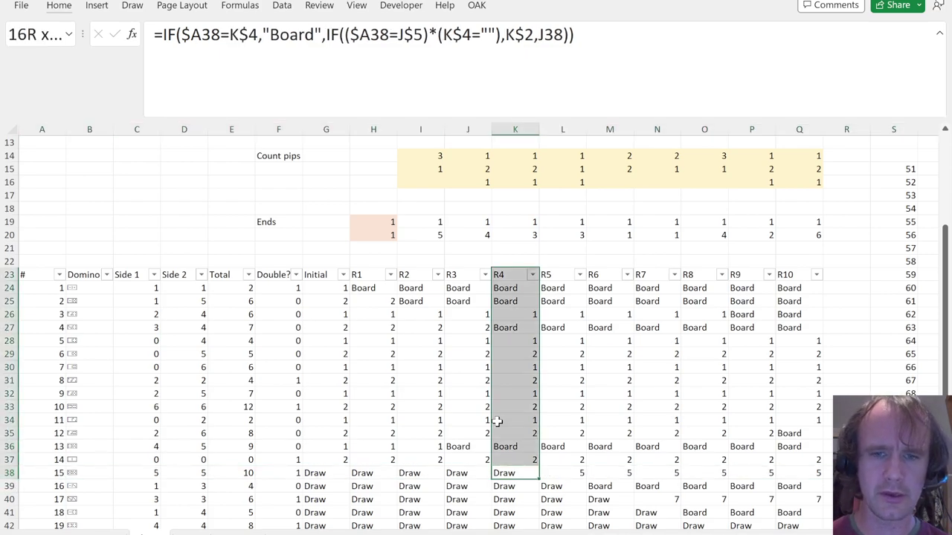
key("shift+Down")
key("shift+Down")
key("shift+Down")
key("shift+Down")
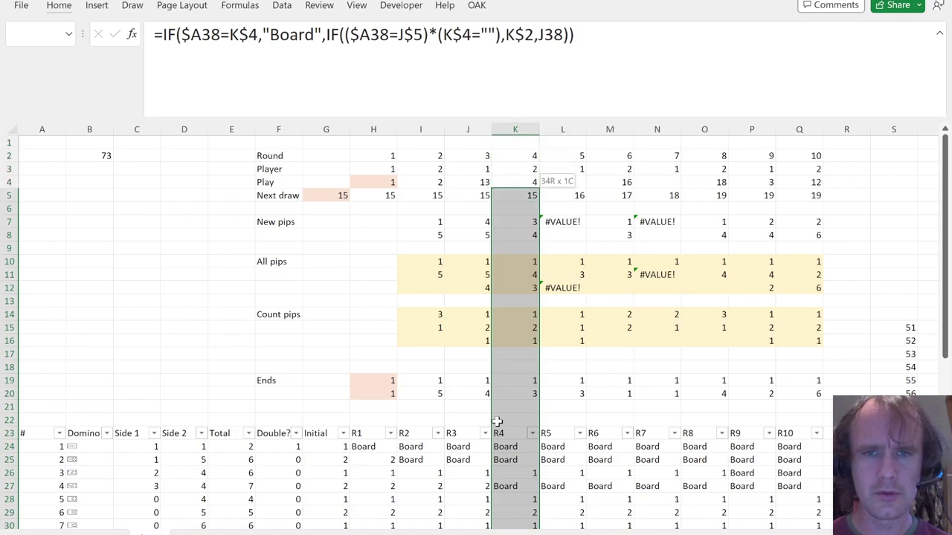
Trace the R4 column up to the round 4 Play value in K4 and move back to tile 4's number in A27.
key("shift+Up")
key("shift+Up")
key("shift+Down")
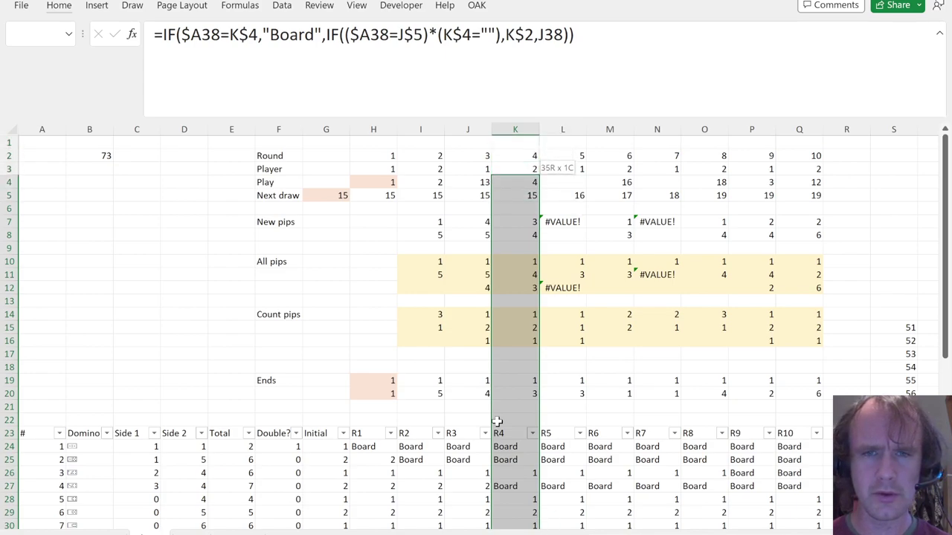
key("Up")
key("Up")
key("Up")
key("Up")
key("Up")
key("Up")
key("Up")
key("Up")
key("Up")
key("Up")
key("Up")
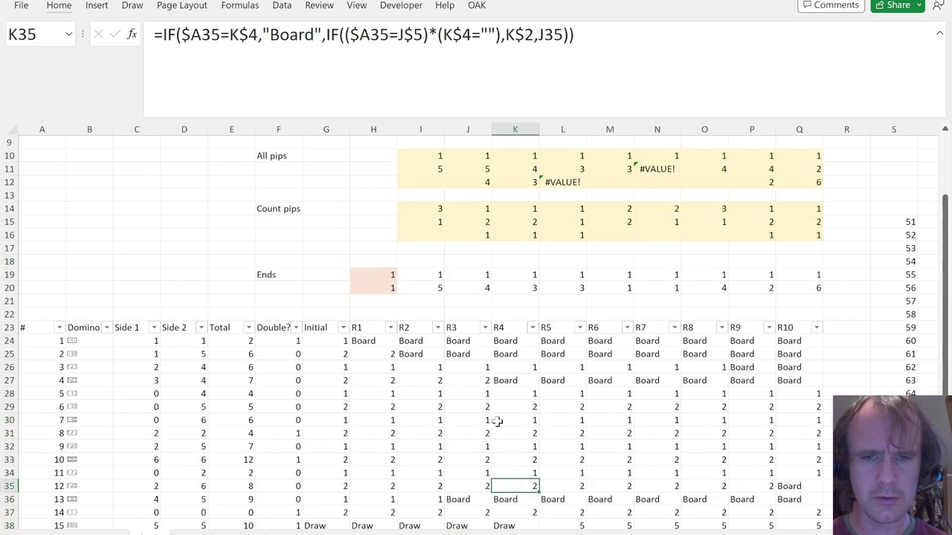
key("ctrl+Left")
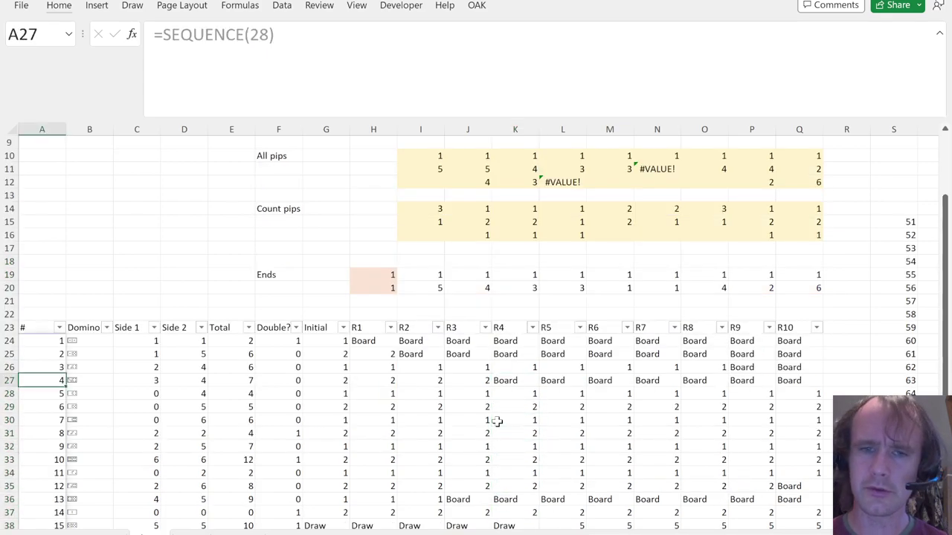
Filter the R3 column to show only player 2's tiles.
left_click(472, 314)
key("Down")
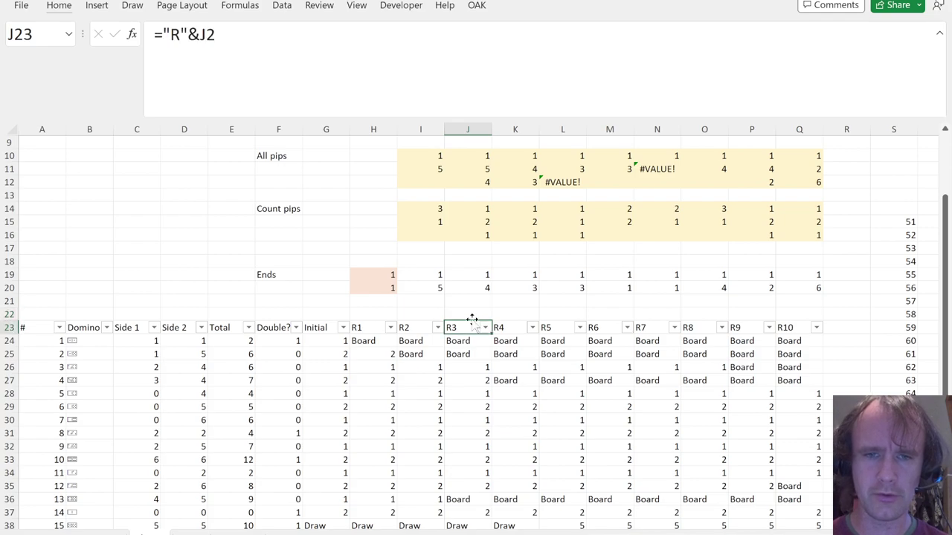
key("alt+Down")
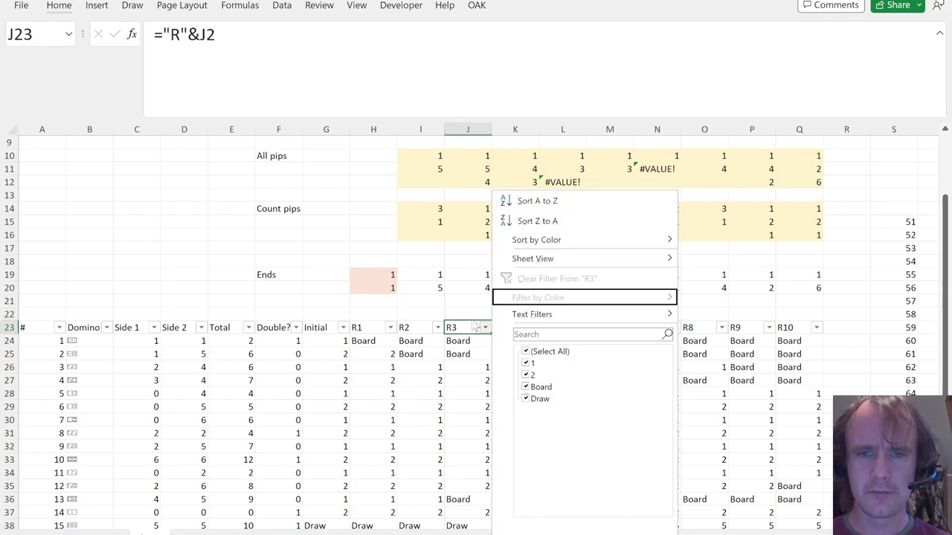
key("space")
key("Down")
key("Down")
key("space")
key("Return")
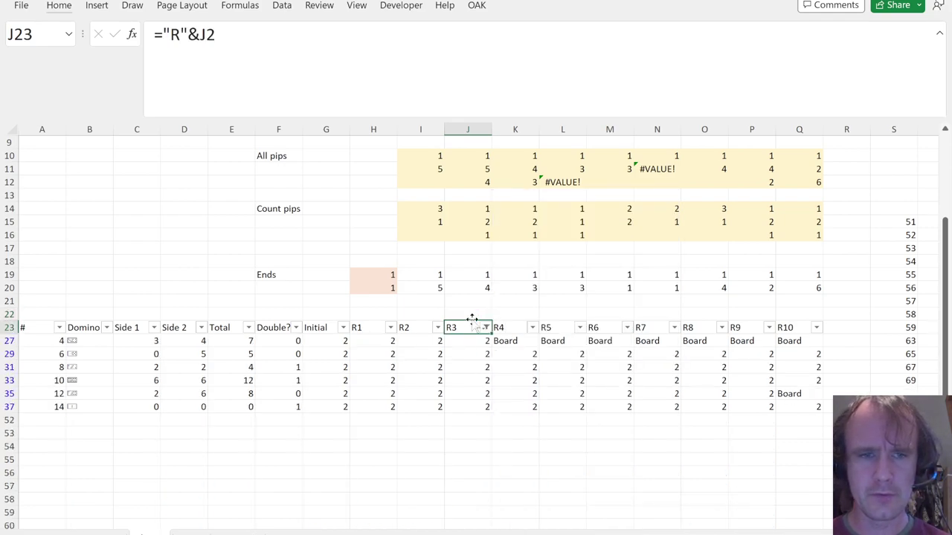
Examine player 2's remaining tiles after round 3, comparing their side values with the board ends.
key("Down")
key("Up")
key("Up")
key("Up")
key("Up")
key("Down")
key("Down")
key("Down")
key("Down")
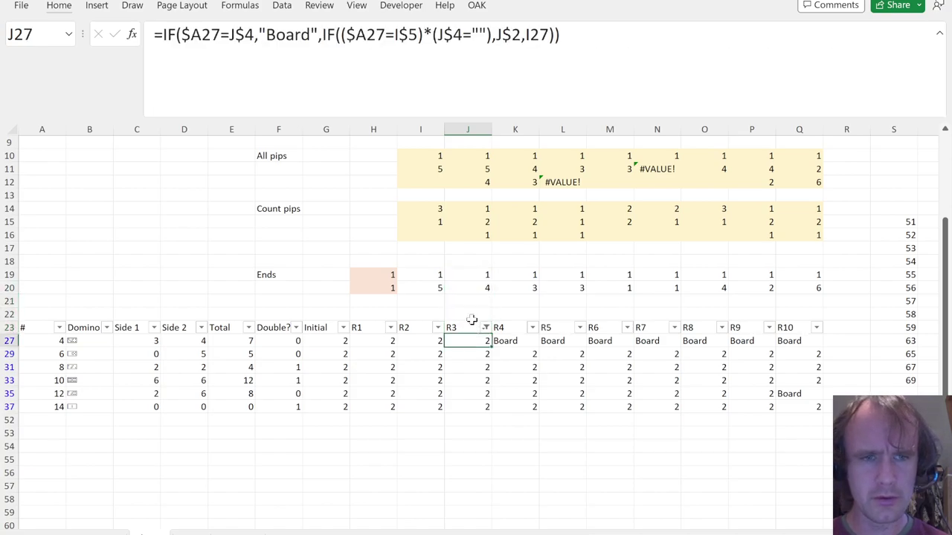
key("Left")
key("Left")
key("Left")
key("Left")
key("Left")
key("Left")
key("Left")
key("Left")
key("Right")
key("Right")
key("Right")
key("Right")
key("Right")
key("Right")
key("Right")
key("Right")
key("Right")
Clear the R3 filter and filter the R4 column to player 1's tiles.
key("Up")
key("alt")
key("a")
key("c")
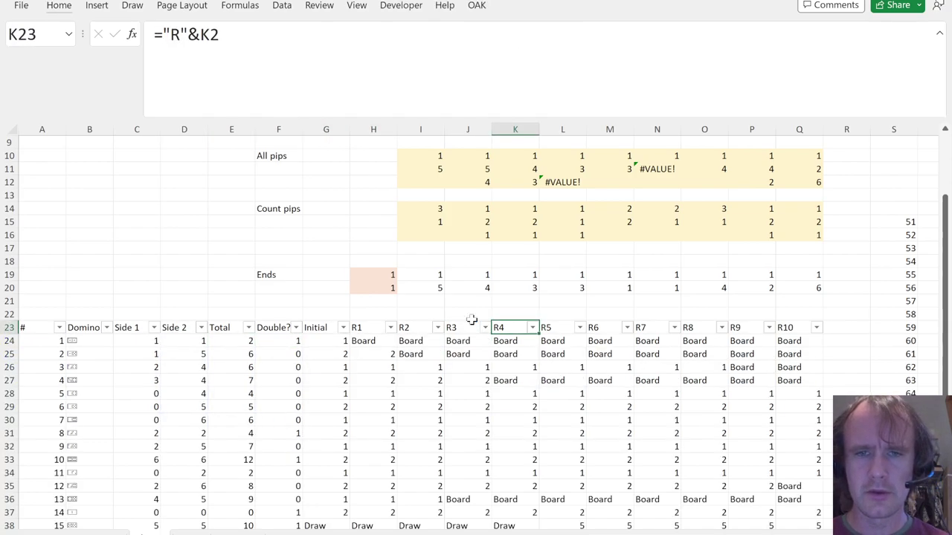
key("Up")
key("Down")
key("alt+Down")
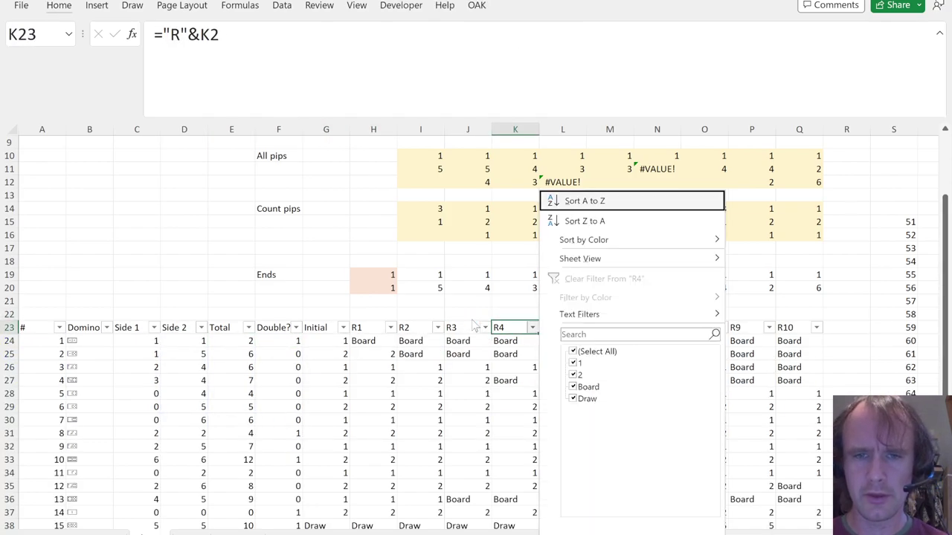
key("space")
key("Down")
key("space")
key("Return")
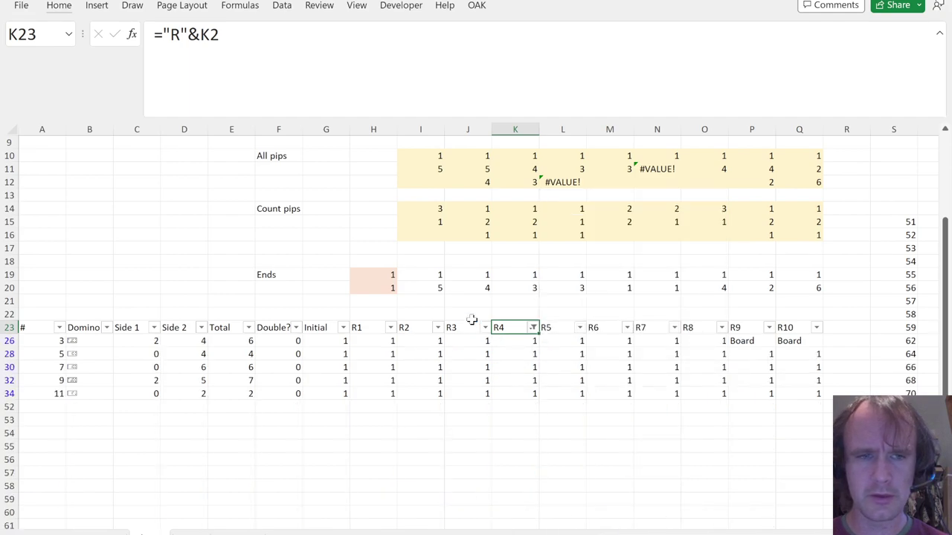
Highlight player 1's filtered tiles from Side 1 through R10 and check their sides and R5 holdings.
key("Home")
key("Down")
key("Right")
key("Right")
key("ctrl+shift+Down")
key("ctrl+shift+Right")
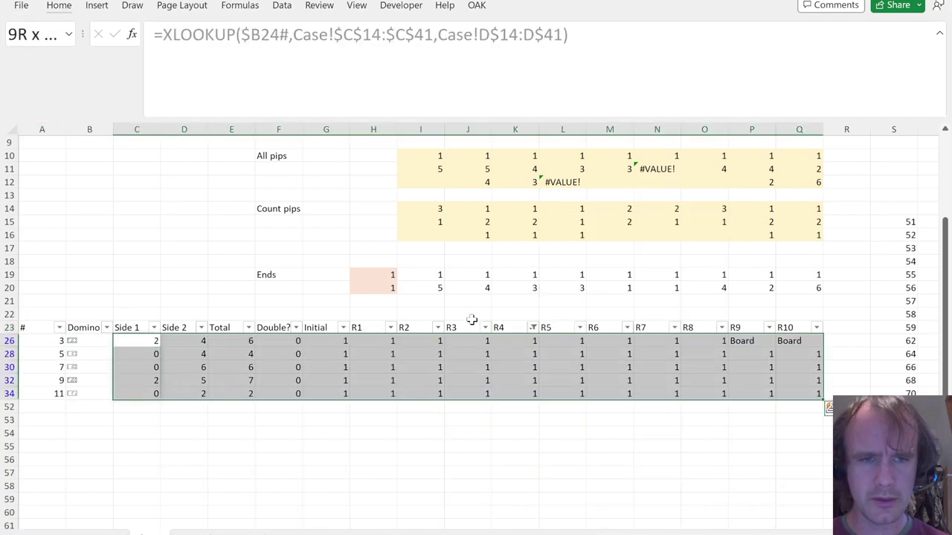
key("Down")
key("Right")
key("Right")
key("Right")
key("Right")
key("Right")
key("Right")
key("Right")
key("Right")
key("Right")
key("Right")
key("Left")
key("Down")
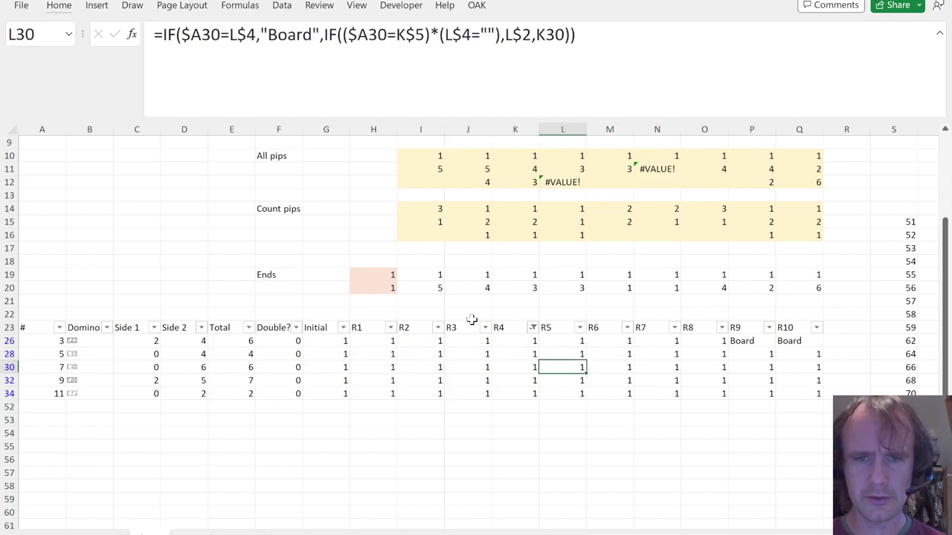
key("Left")
key("Down")
Clear the R4 filter and go to tile 15's R5 cell, L38.
key("alt+a")
key("c")
key("Down")
key("Down")
key("Down")
key("Down")
key("Down")
key("Down")
key("Down")
key("Down")
key("Up")
key("Up")
key("Right")
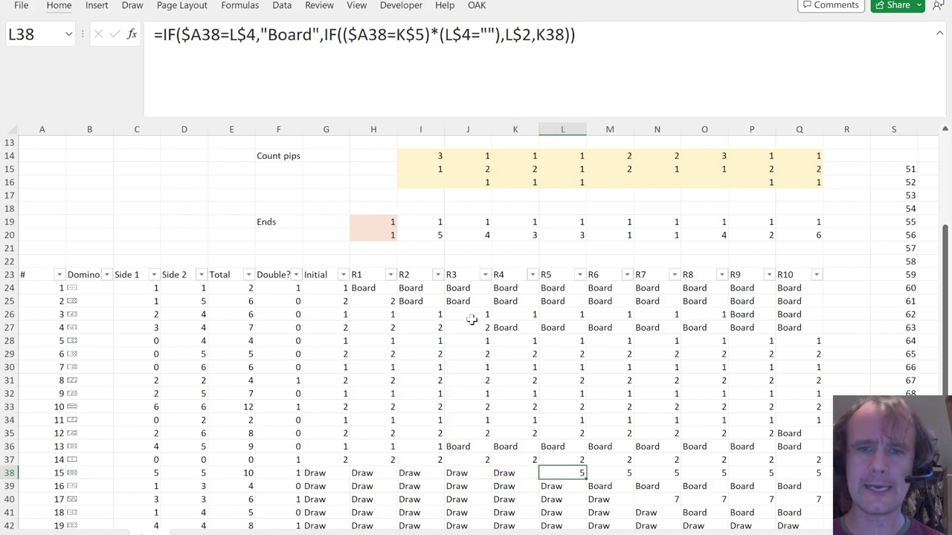
Inspect which header cells L38's formula references, without changing it.
scroll(520, 298, "up", 4)
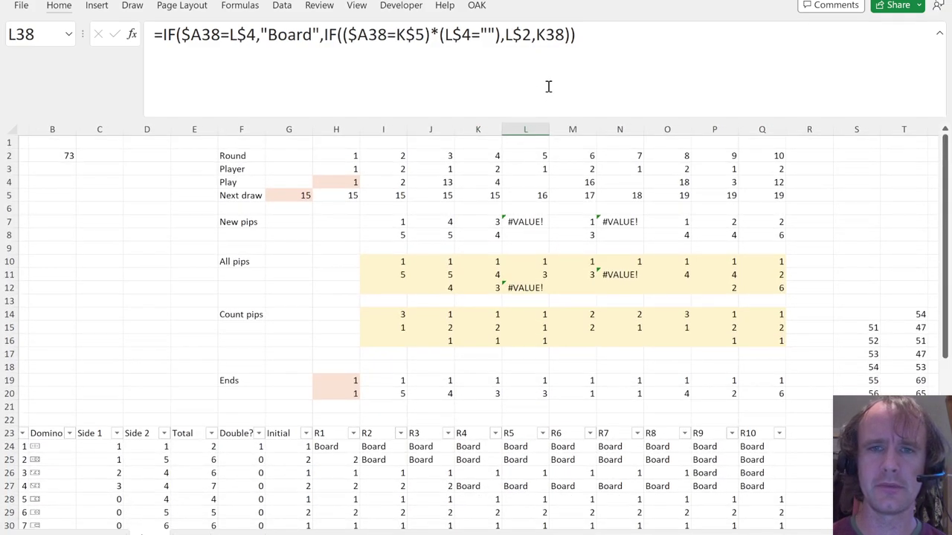
left_click(514, 76)
scroll(548, 283, "up", 3)
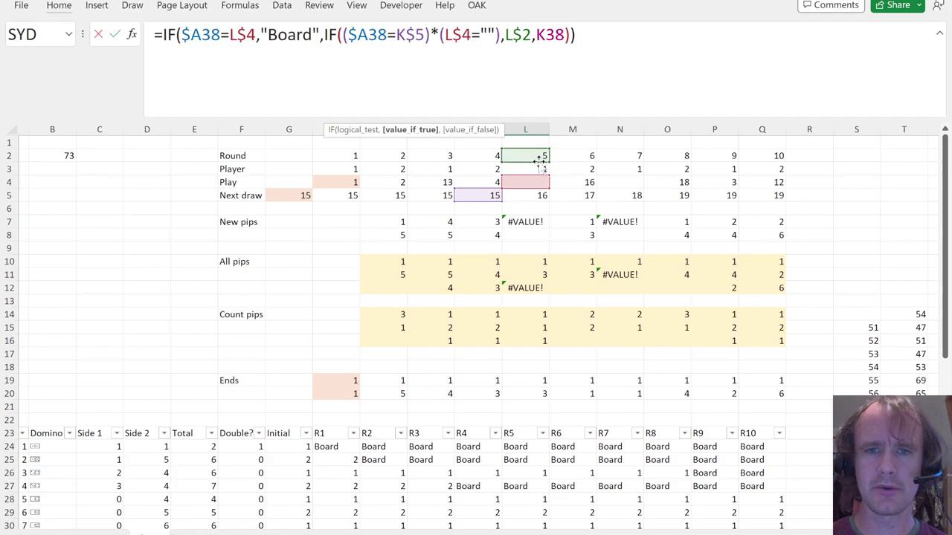
key("Escape")
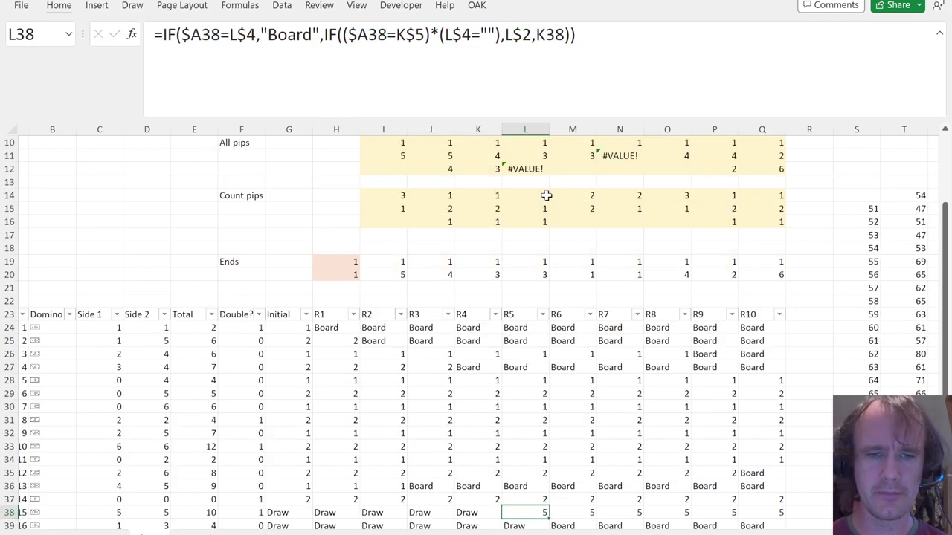
key("Left")
Point the drawn-tile result in H24's formula to the Player row, H$3, and fill the formula through H24:Q51.
left_click(325, 328)
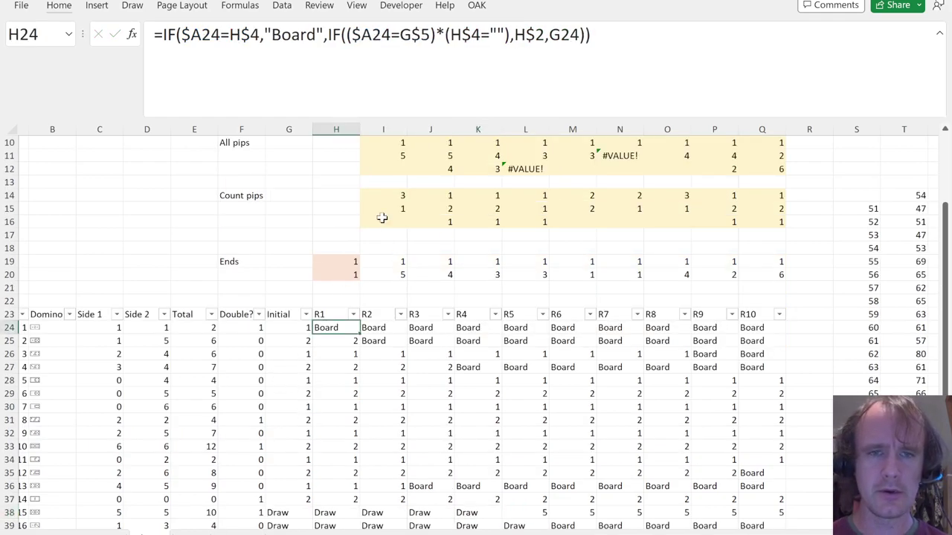
scroll(382, 217, "up", 3)
key("F2")
left_click_drag(346, 161, 346, 174)
key("ctrl+Return")
key("ctrl+shift+Down")
key("ctrl+shift+Right")
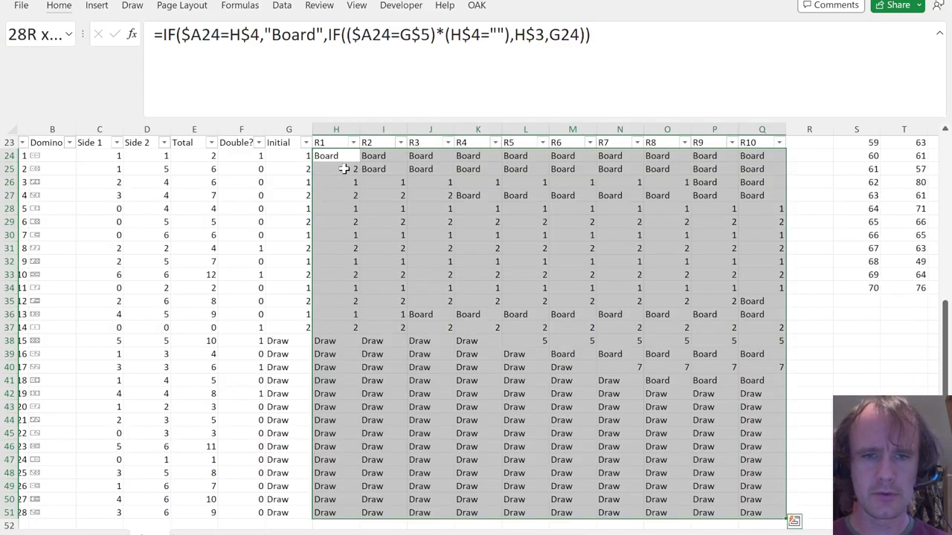
key("F2")
key("Escape")
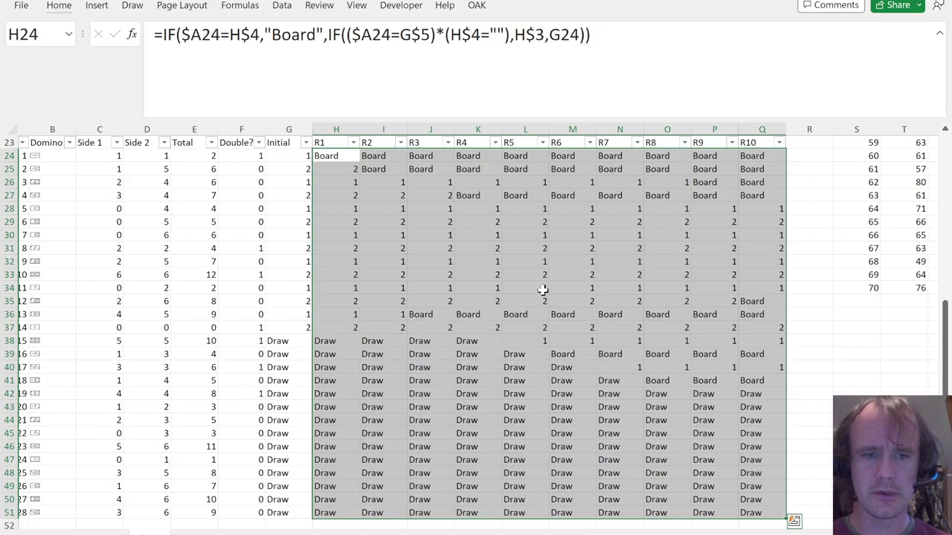
Check the Level 5 answers on the Case sheet from game 73 up to Example5, and return to the round model.
key("ctrl+Page_Down")
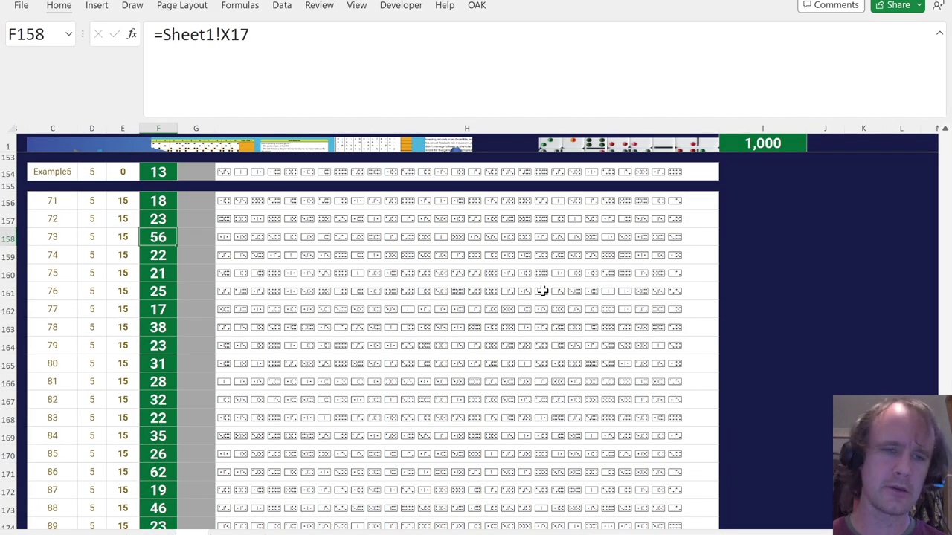
key("Up")
key("Up")
key("Up")
key("Up")
key("ctrl+Page_Up")
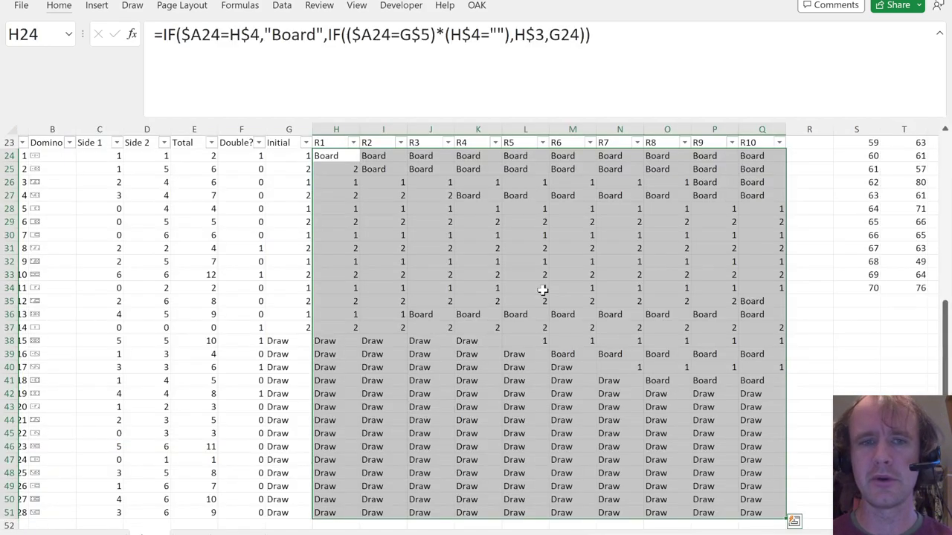
Review the Level 5 question on the Case sheet and go back to the game instructions at its start.
key("ctrl+Page_Down")
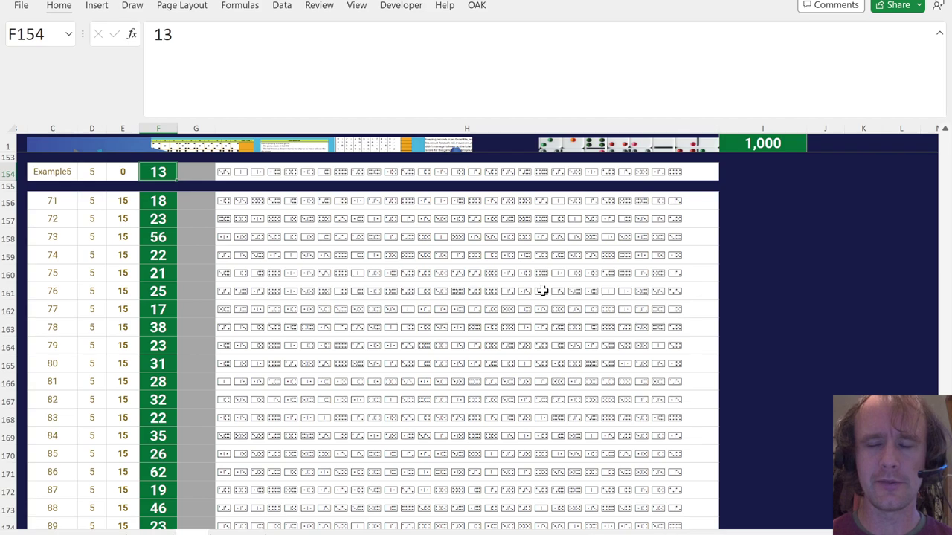
key("Up")
key("Up")
key("Up")
key("Up")
key("Up")
key("Up")
key("Up")
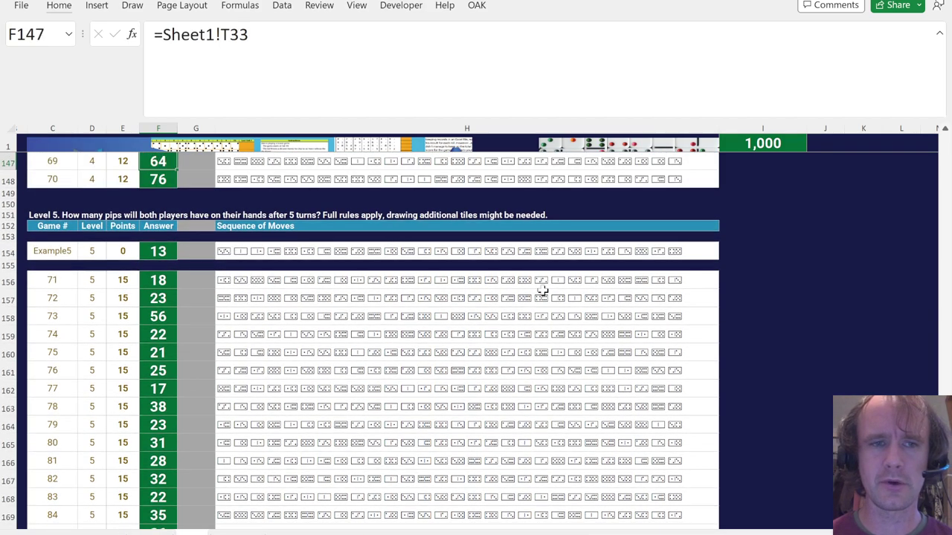
key("ctrl+Home")
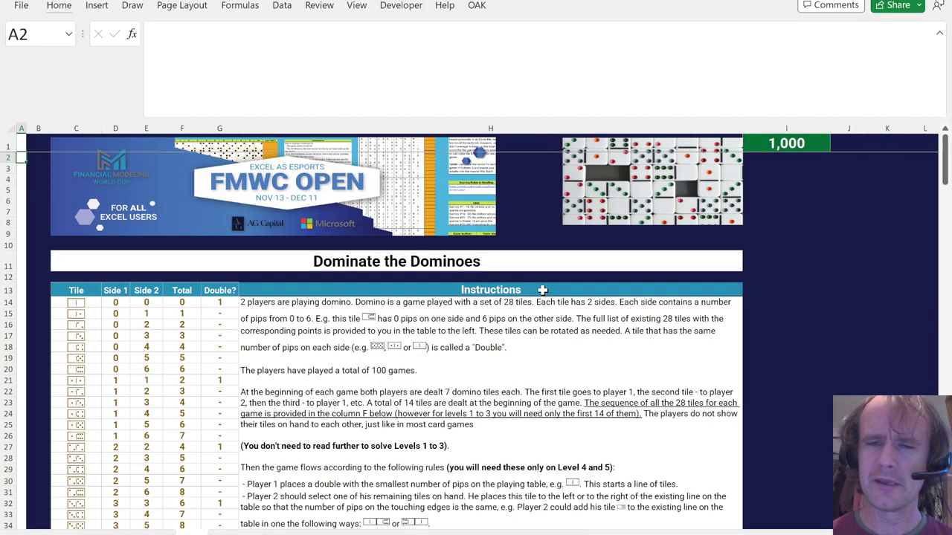